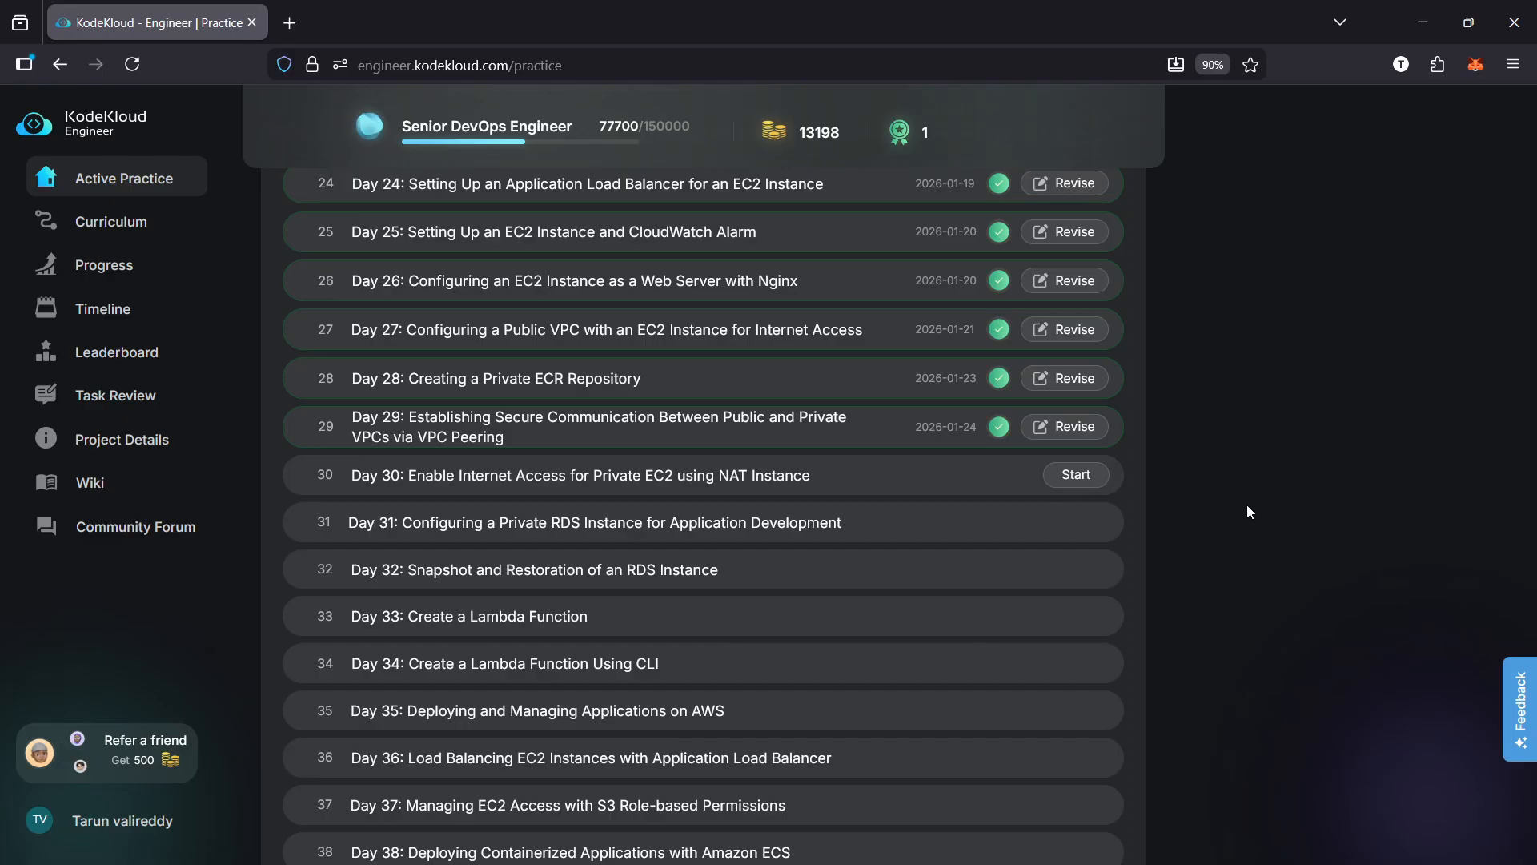
Start the Day 30 lab on enabling internet access for a private EC2 using a NAT instance
{"action": "left_click", "coordinate": [1081, 478]}
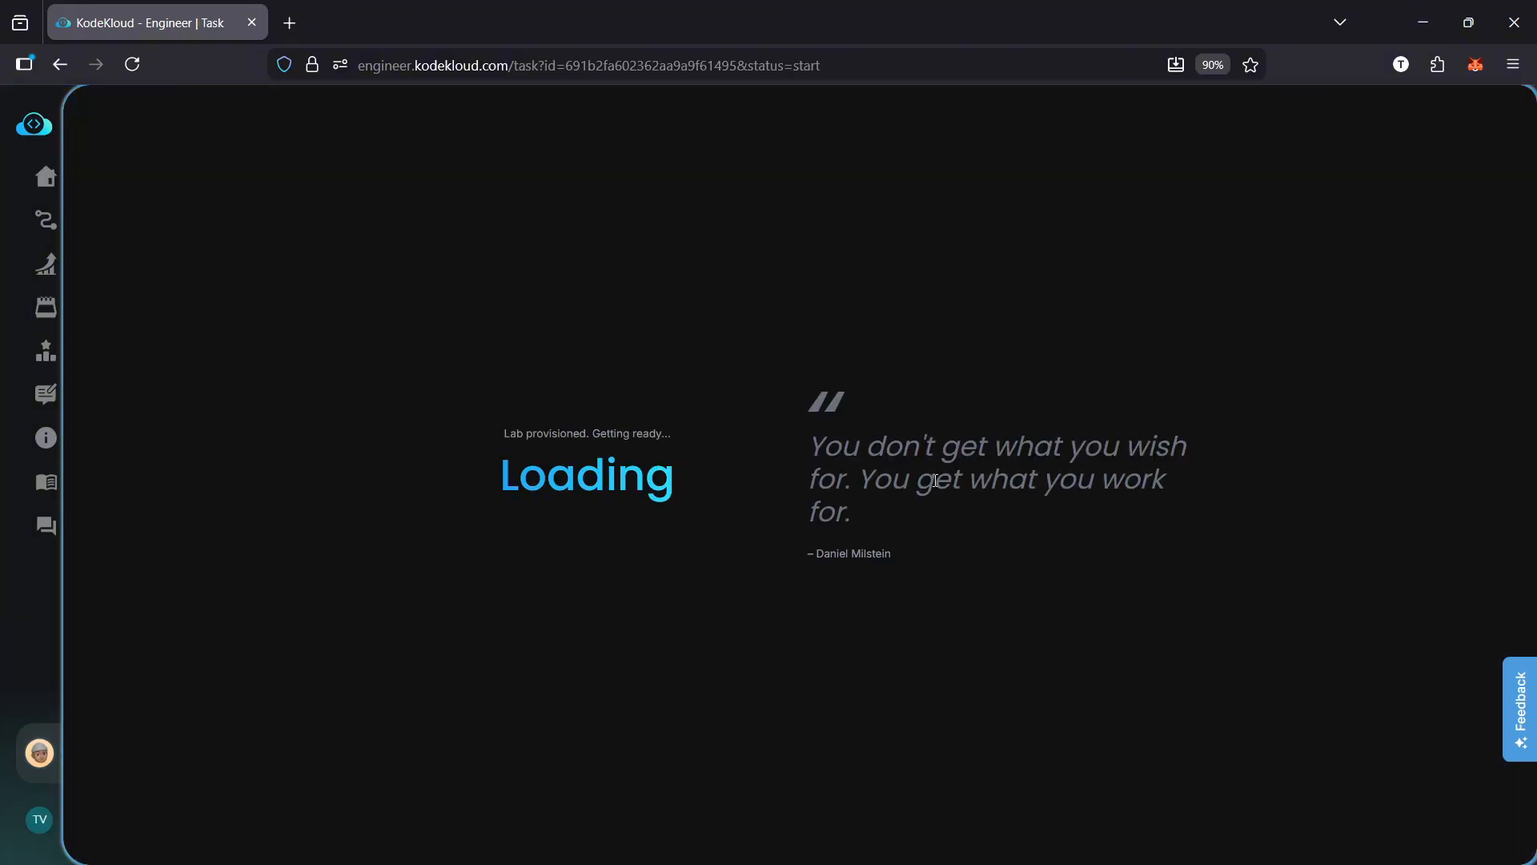
{"action": "left_click_drag", "start_coordinate": [889, 524], "coordinate": [795, 443]}
{"action": "left_click", "coordinate": [867, 513]}
{"action": "triple_click", "coordinate": [832, 454]}
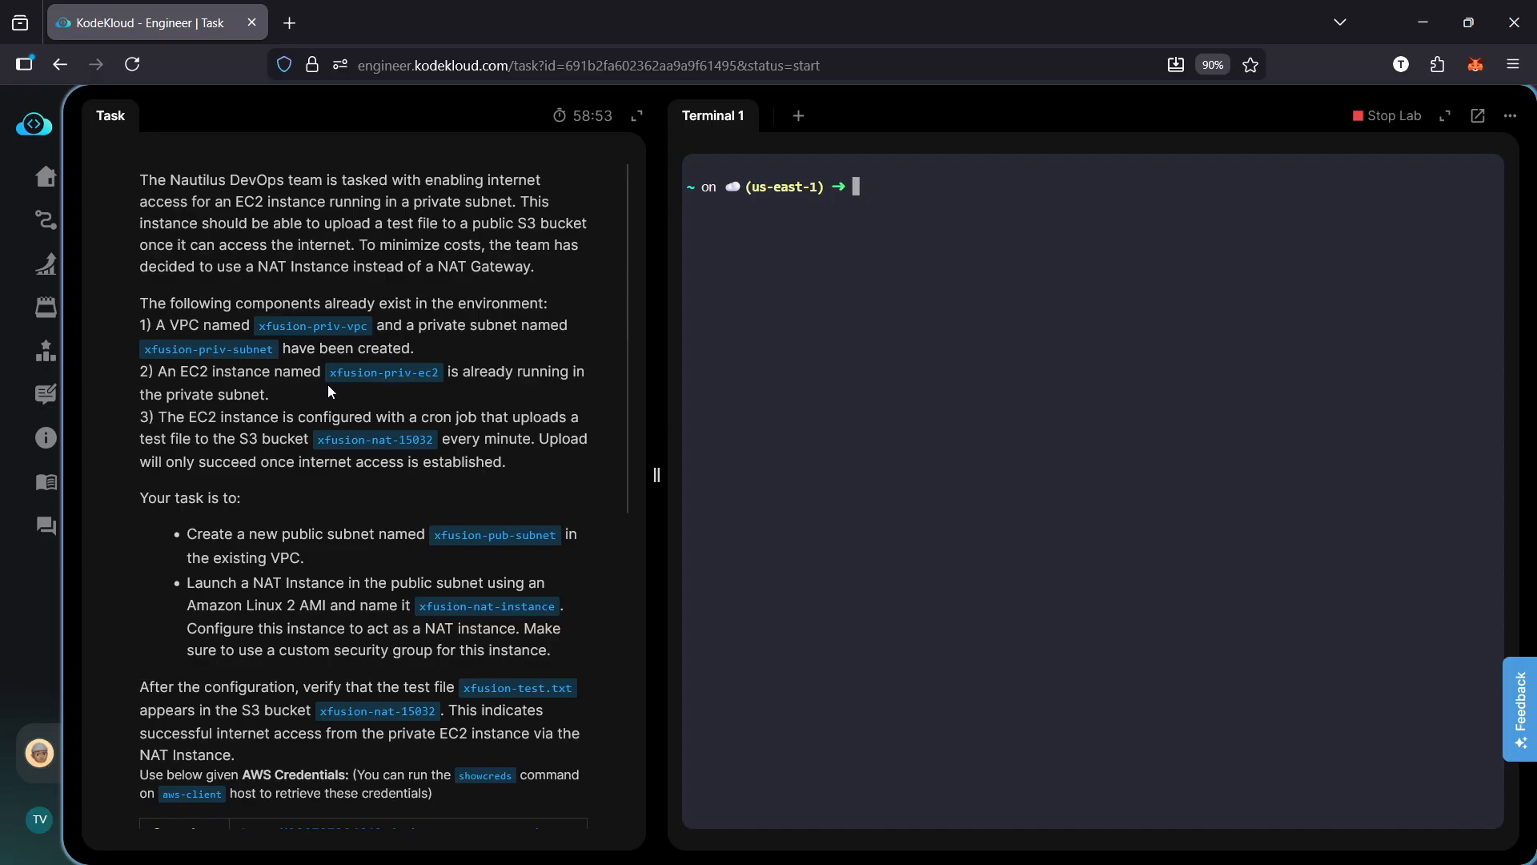
Read the task requirements for the existing components, public subnet, NAT instance, custom security group and S3 upload check
{"action": "scroll", "coordinate": [344, 337], "scroll_direction": "down", "scroll_amount": 1}
{"action": "scroll", "coordinate": [345, 337], "scroll_direction": "down", "scroll_amount": 2}
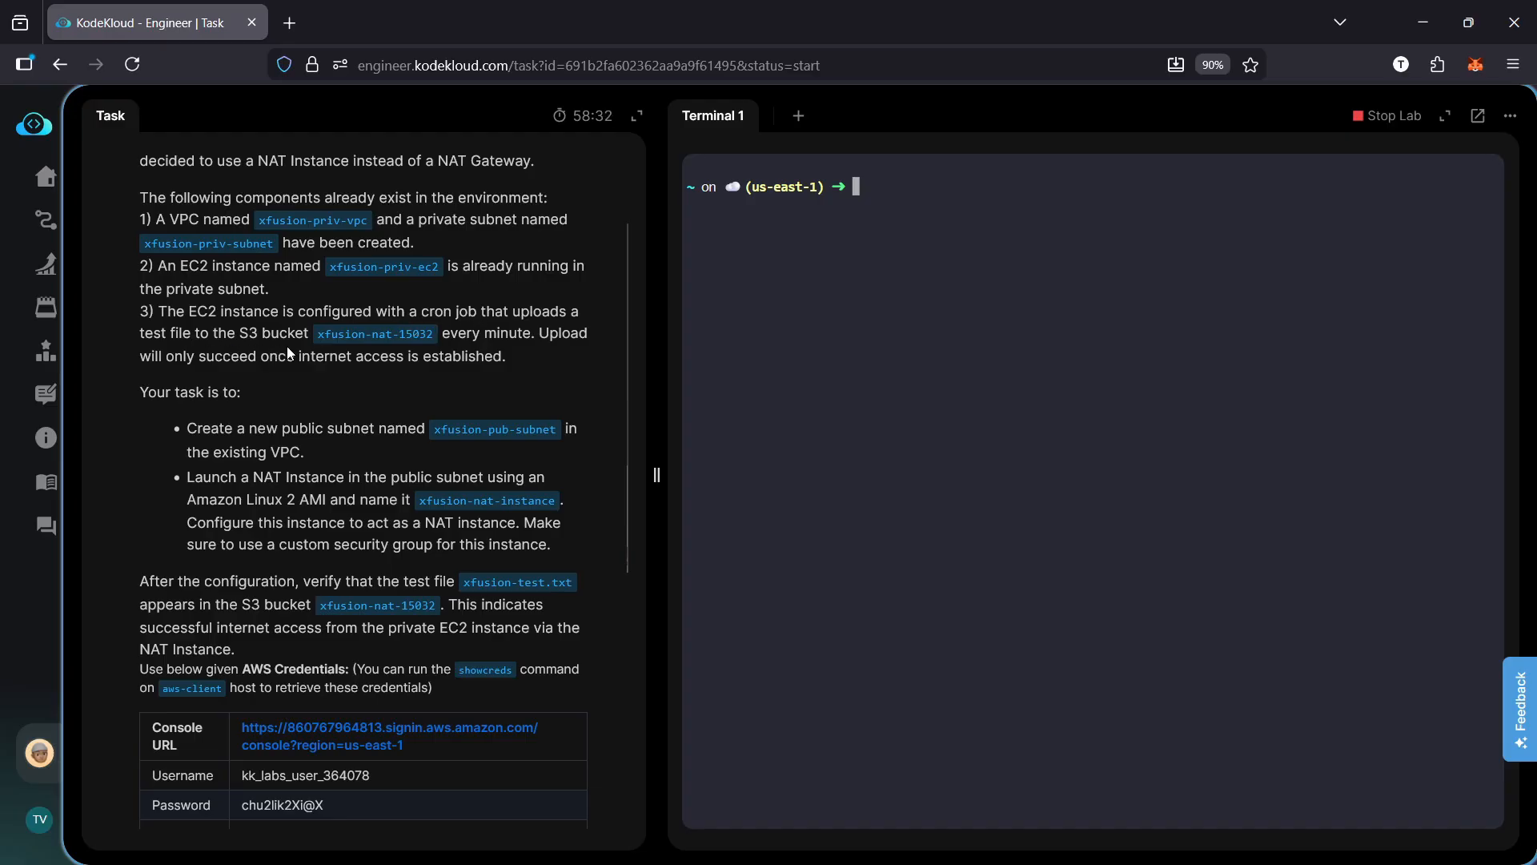
{"action": "left_click_drag", "start_coordinate": [317, 333], "coordinate": [430, 334]}
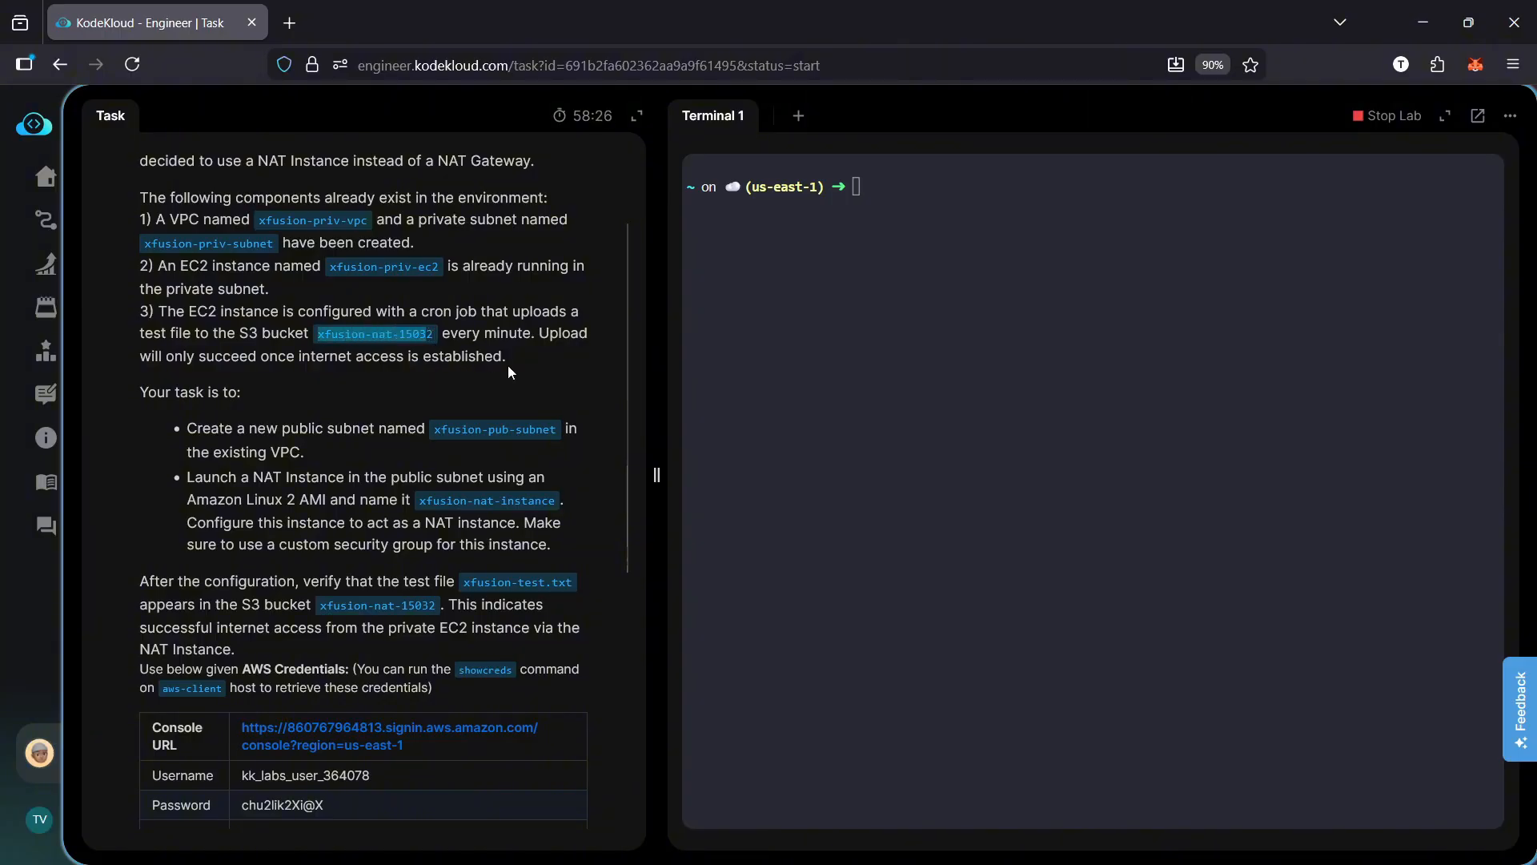
{"action": "left_click", "coordinate": [525, 349]}
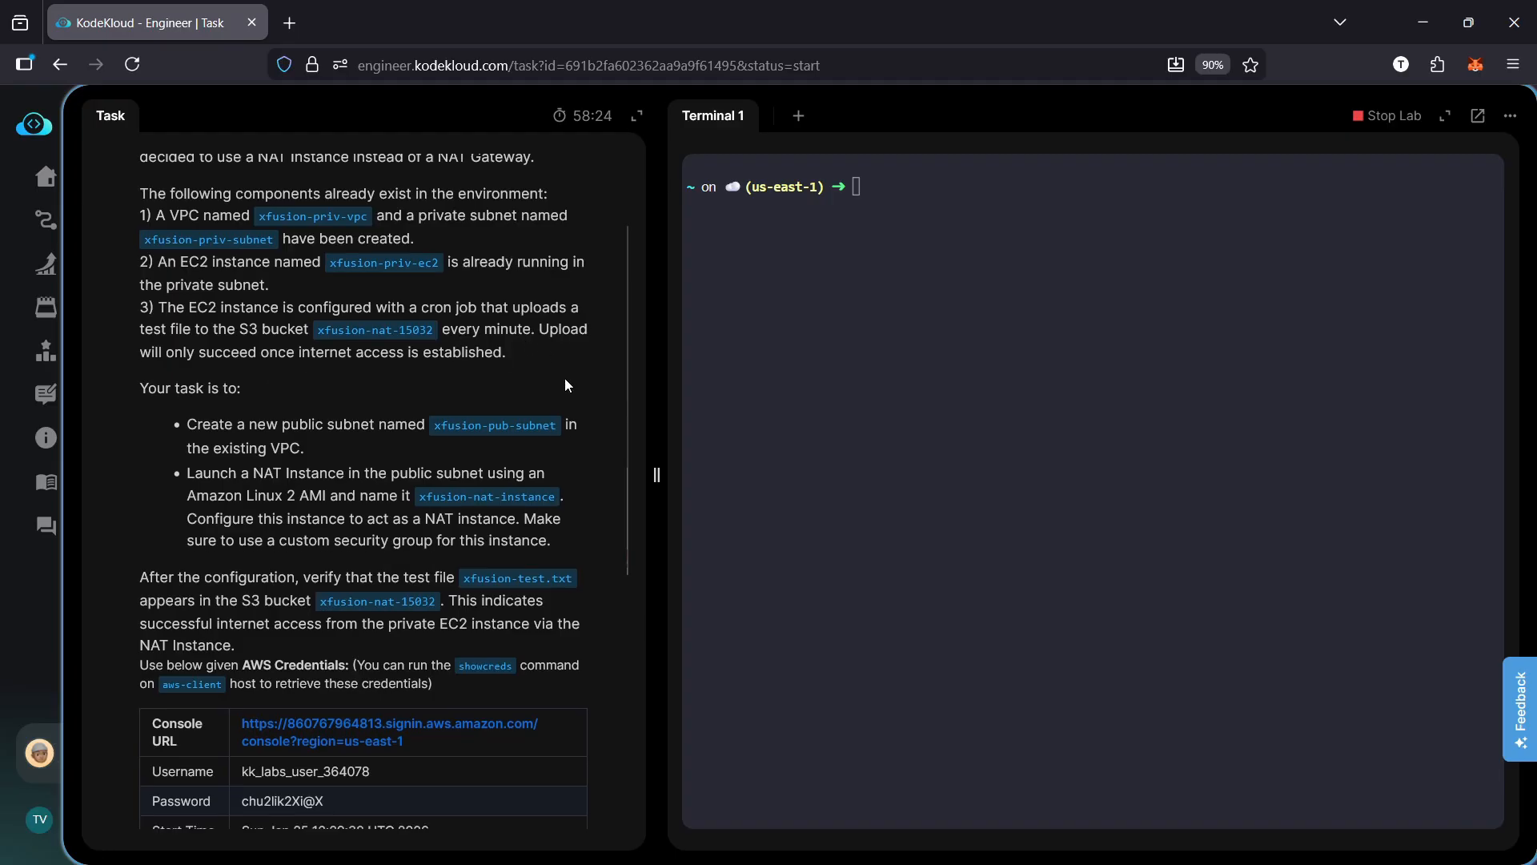
{"action": "scroll", "coordinate": [565, 378], "scroll_direction": "down", "scroll_amount": 2}
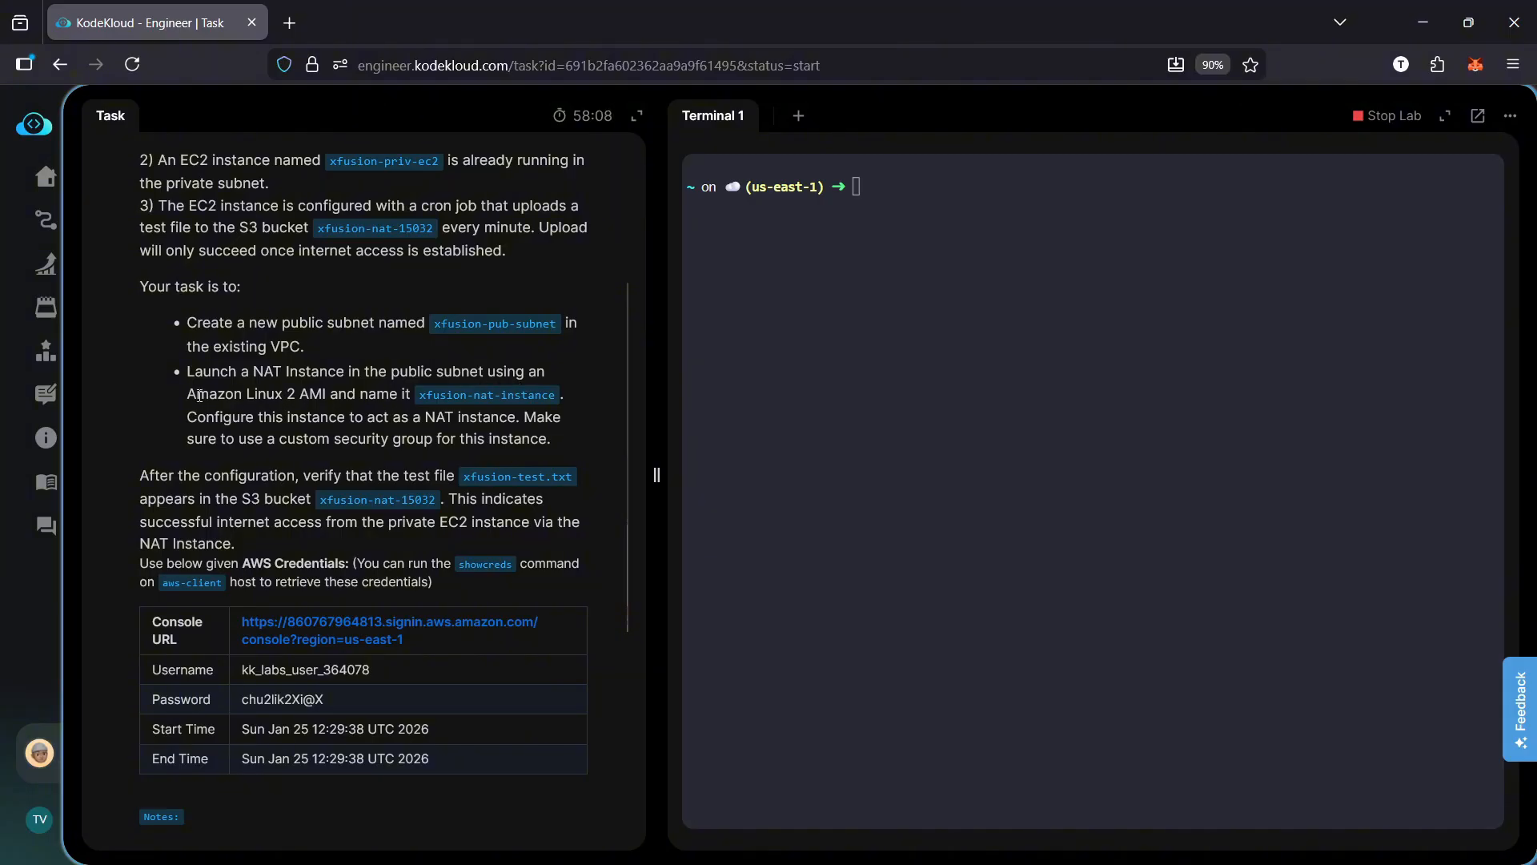
{"action": "left_click_drag", "start_coordinate": [187, 395], "coordinate": [295, 395]}
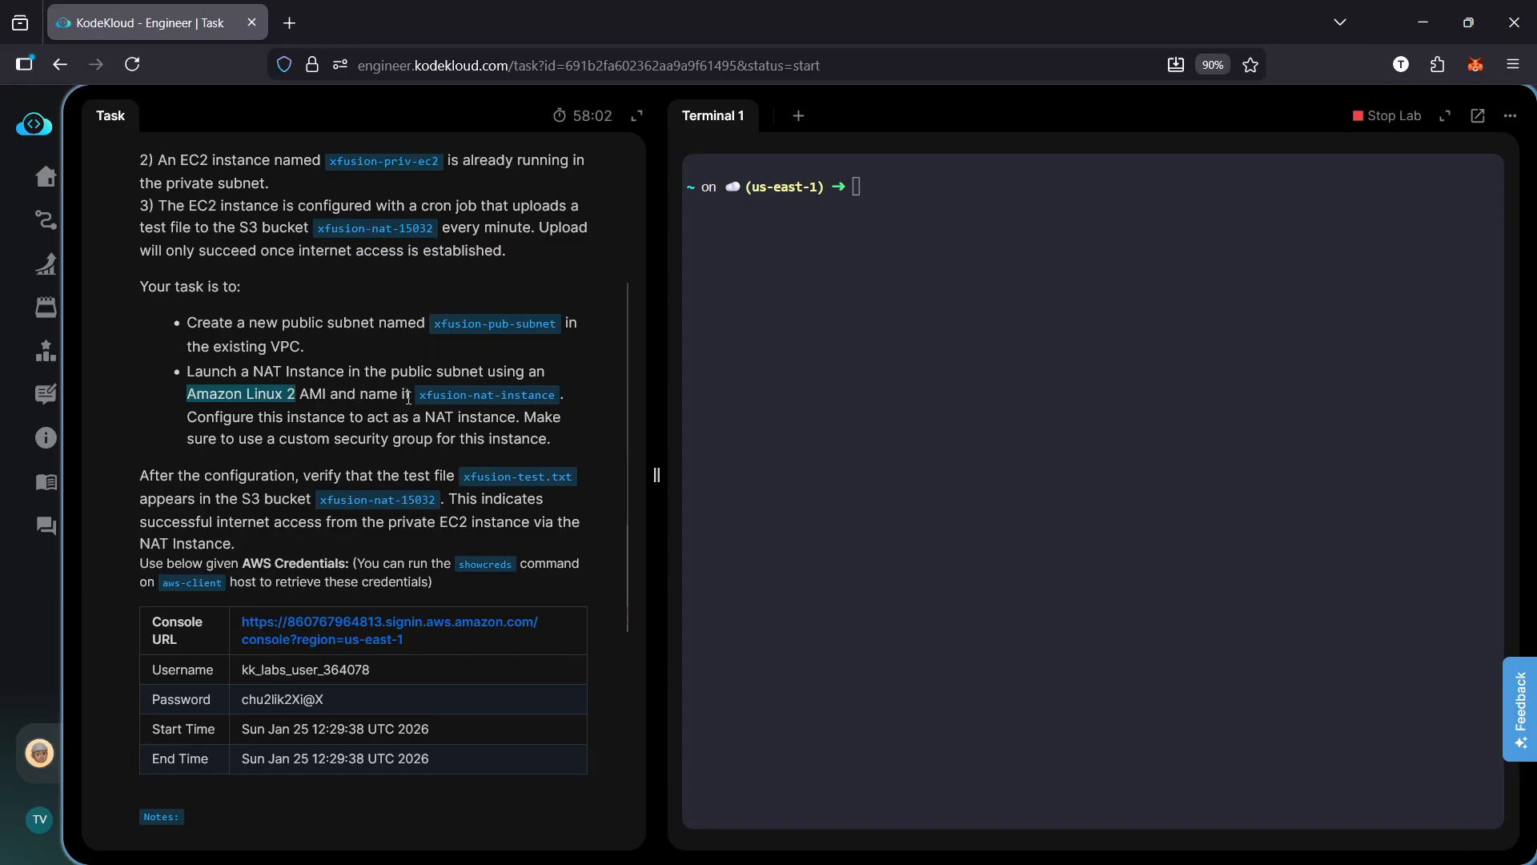
{"action": "left_click_drag", "start_coordinate": [422, 395], "coordinate": [574, 397]}
{"action": "left_click", "coordinate": [573, 398]}
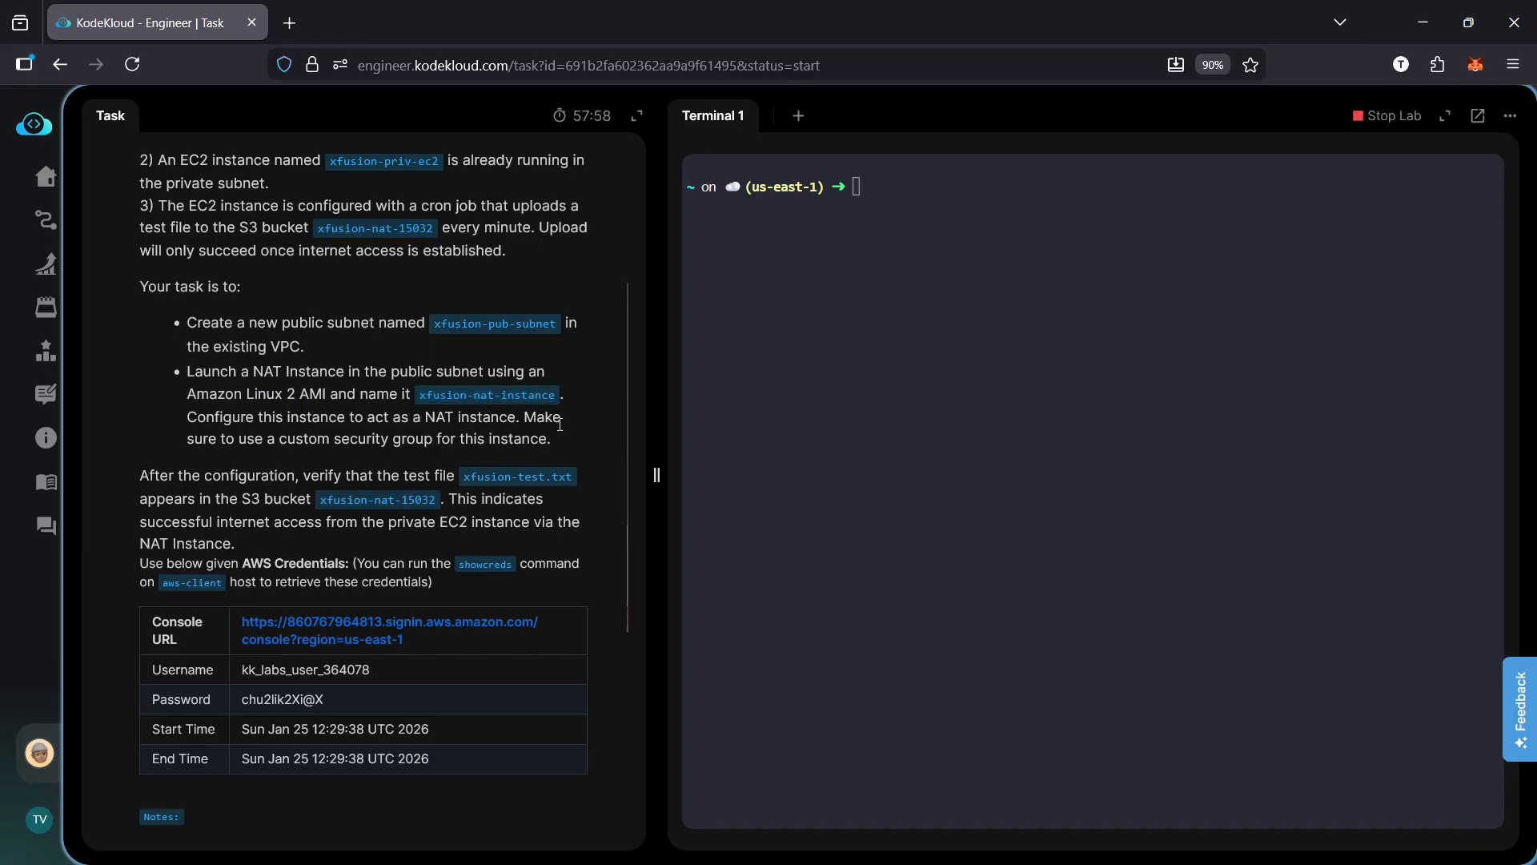
{"action": "scroll", "coordinate": [560, 425], "scroll_direction": "down", "scroll_amount": 2}
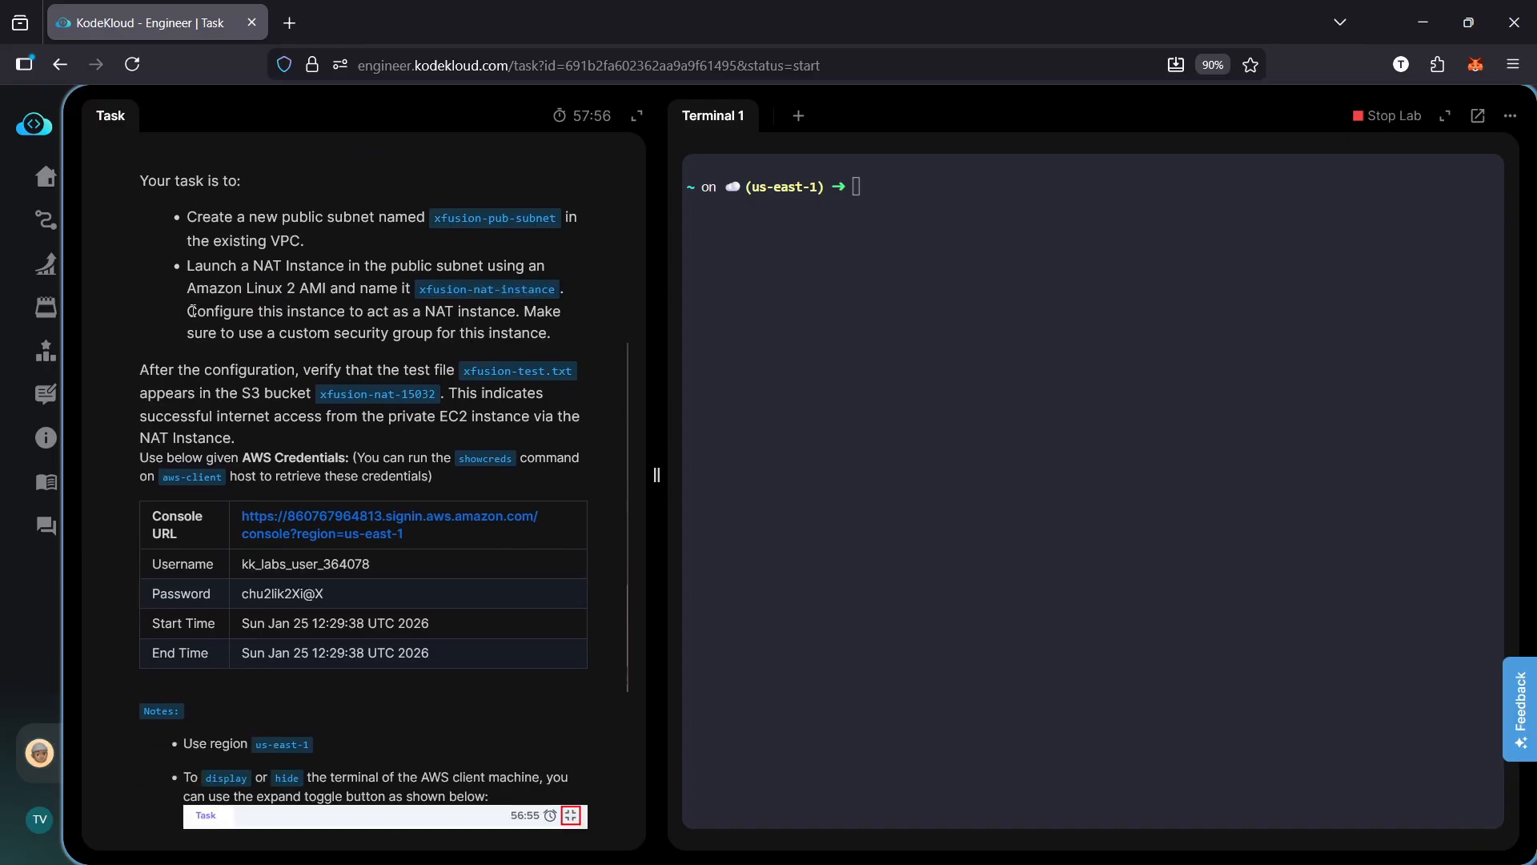
{"action": "left_click_drag", "start_coordinate": [187, 312], "coordinate": [551, 334]}
{"action": "left_click", "coordinate": [573, 335]}
{"action": "left_click_drag", "start_coordinate": [560, 336], "coordinate": [170, 226]}
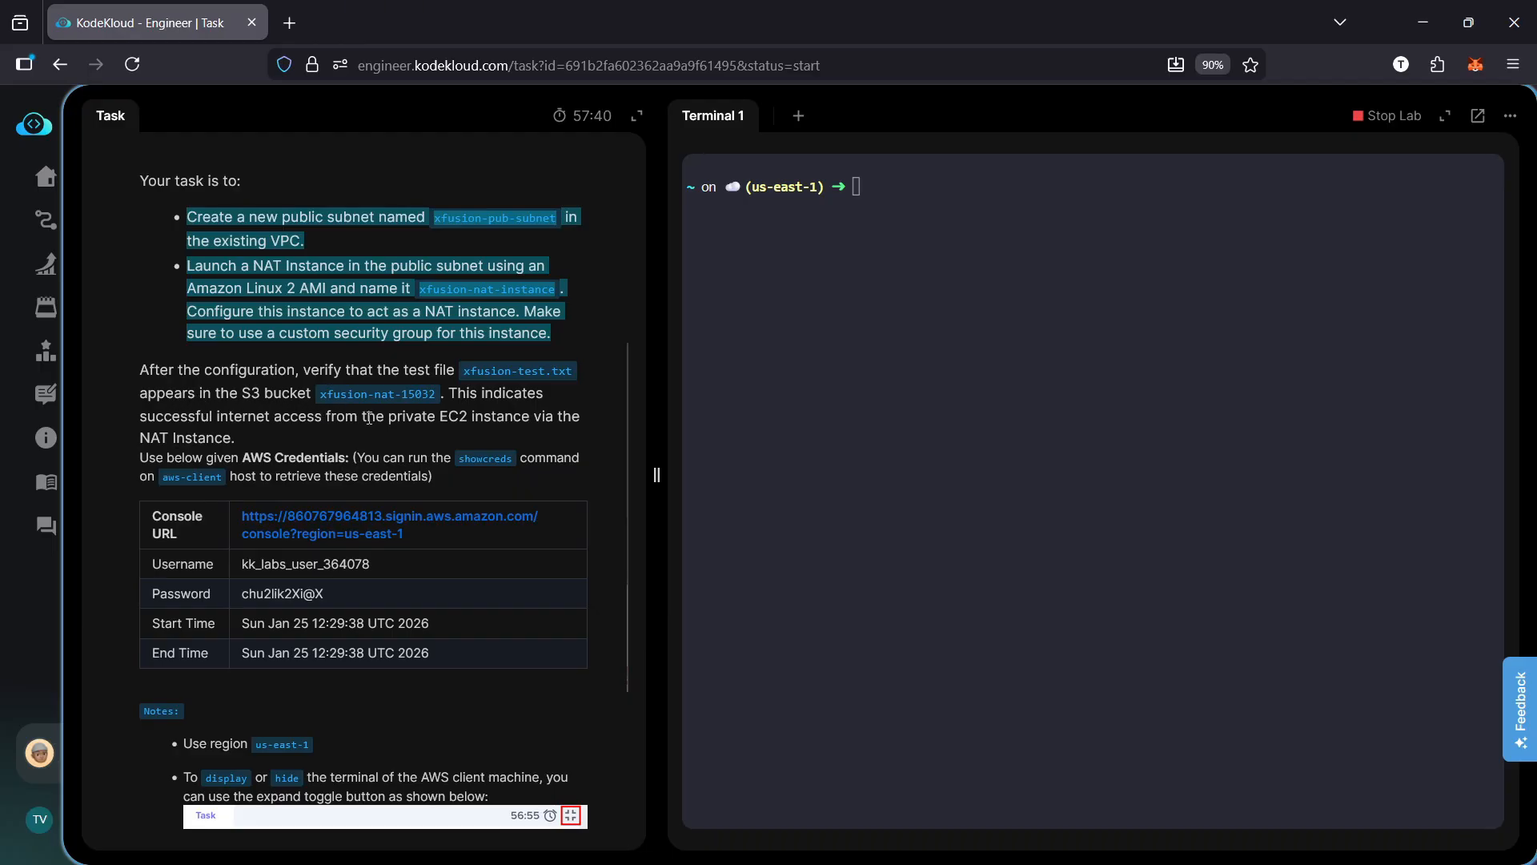
{"action": "scroll", "coordinate": [382, 432], "scroll_direction": "up", "scroll_amount": 3}
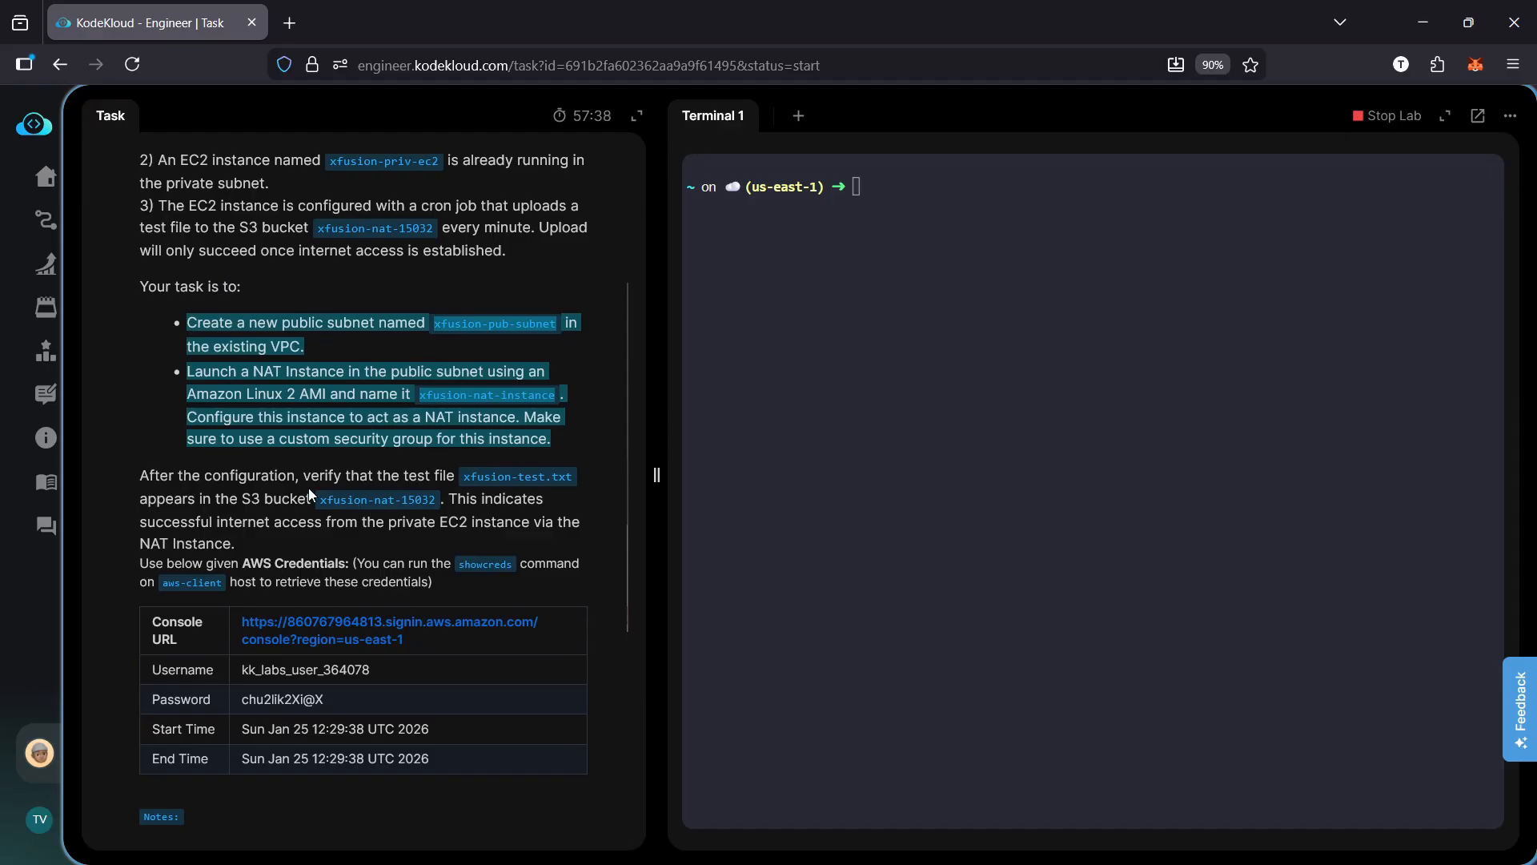
{"action": "left_click_drag", "start_coordinate": [323, 500], "coordinate": [576, 481]}
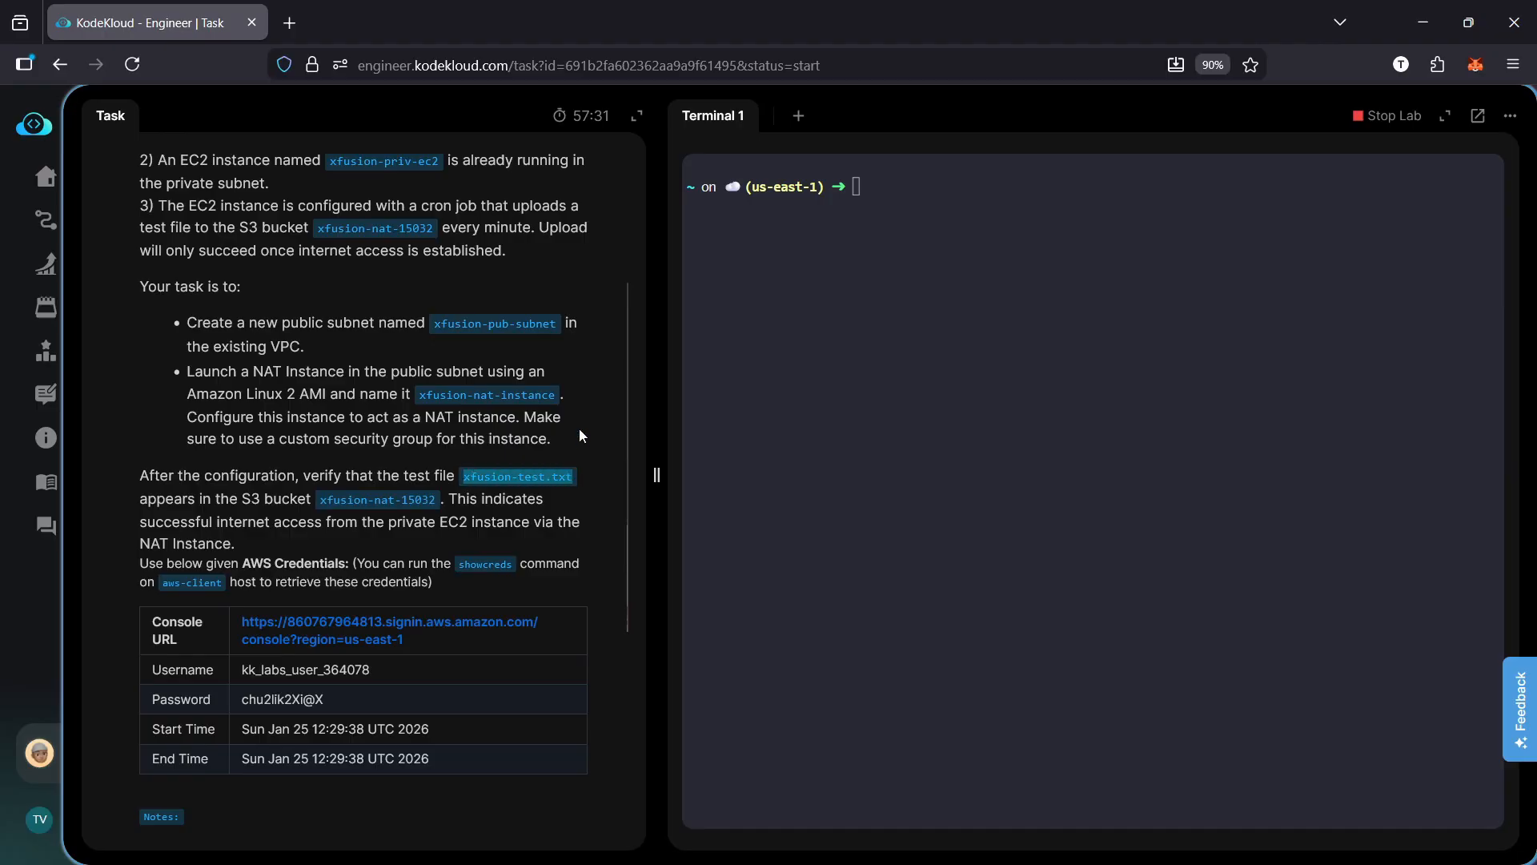
{"action": "left_click", "coordinate": [574, 439]}
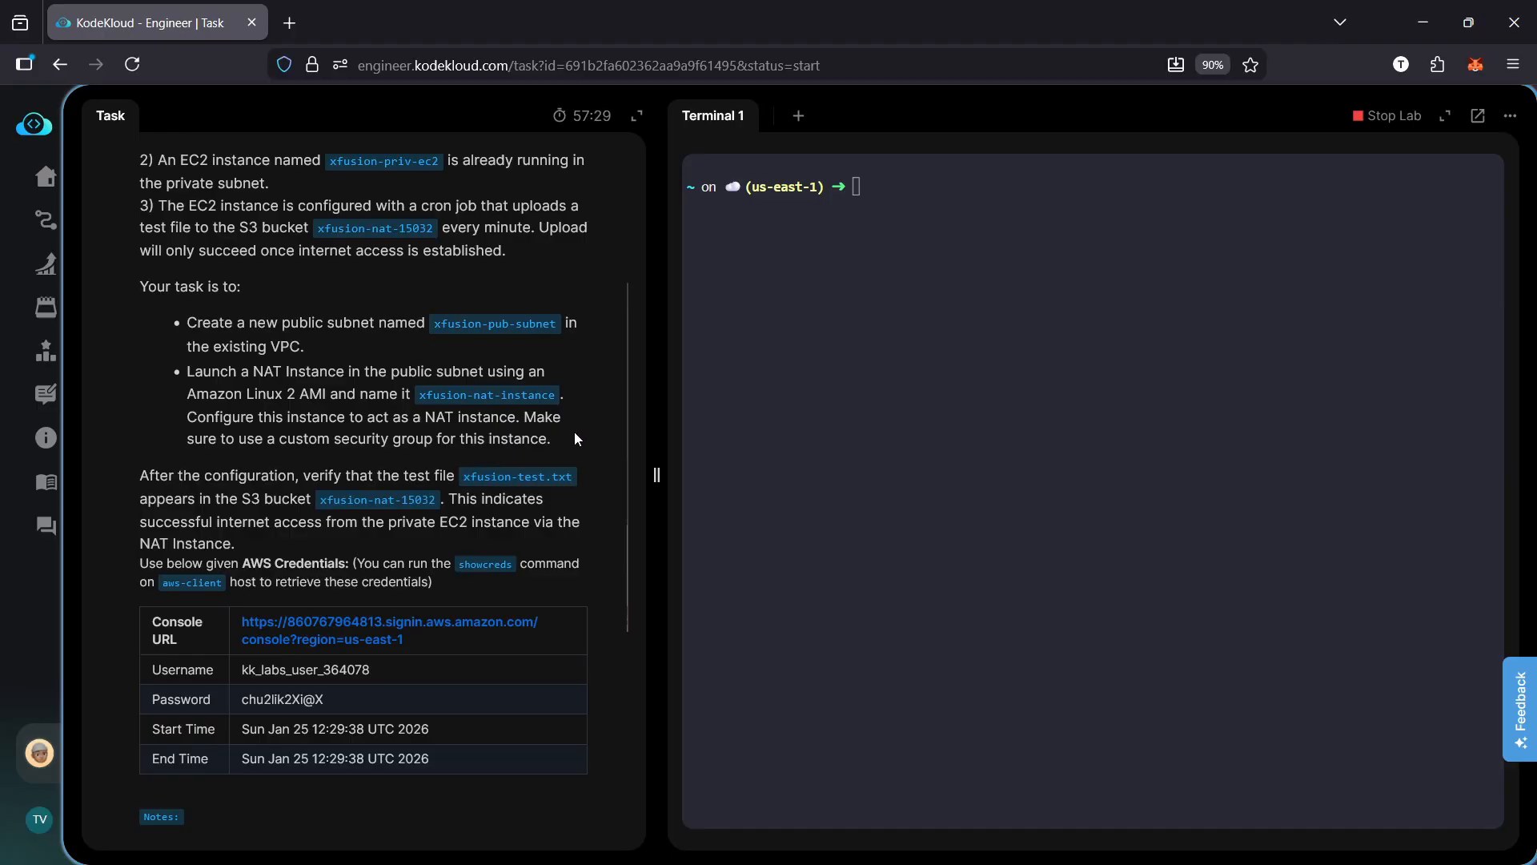
Open the AWS console from the task's credentials table and go to the VPC service
{"action": "left_click", "coordinate": [362, 630]}
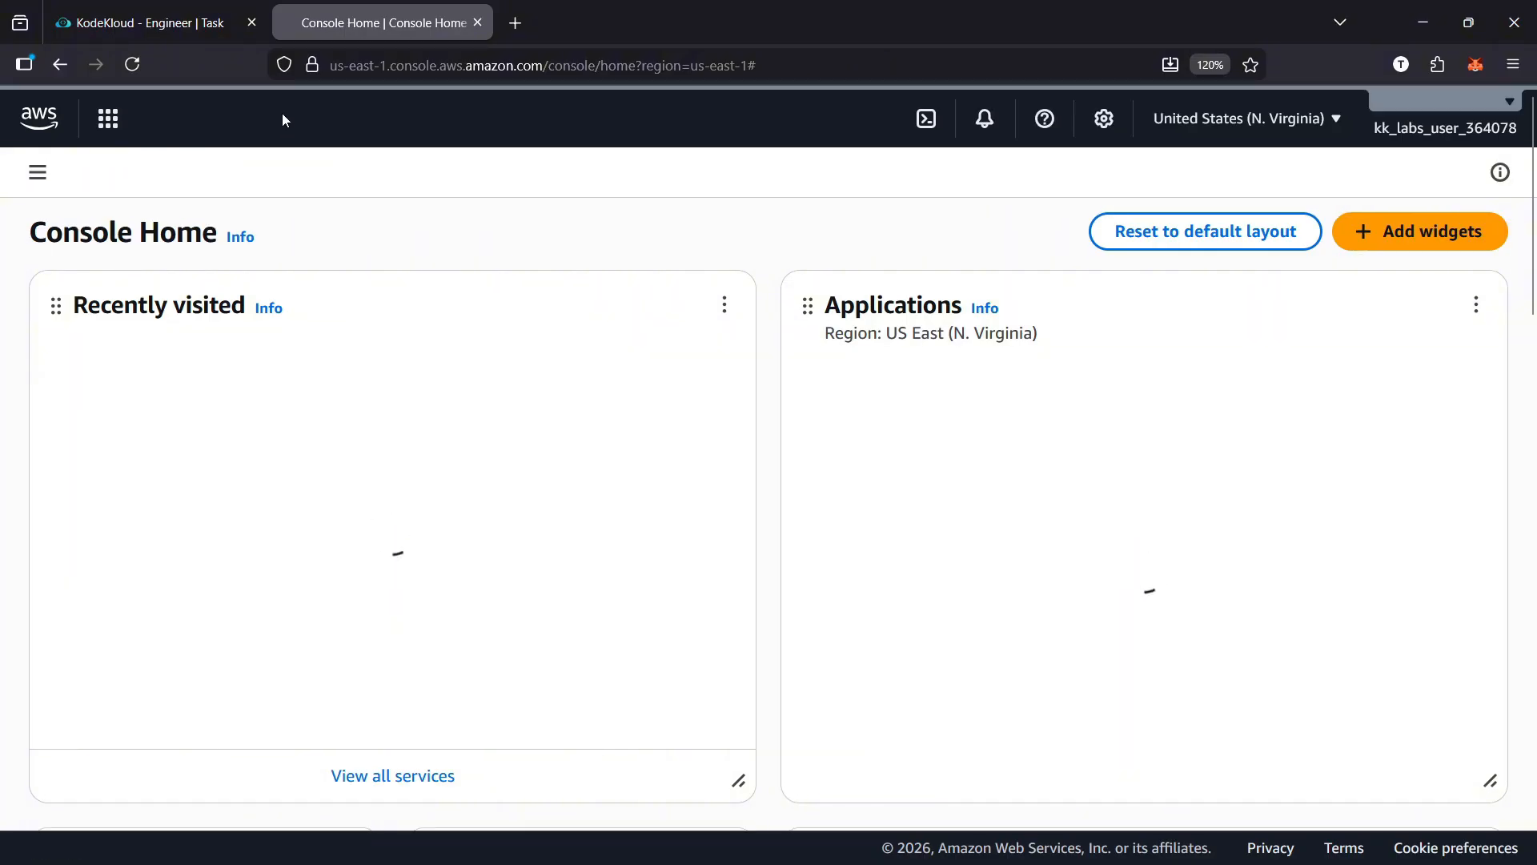
{"action": "left_click", "coordinate": [265, 120]}
{"action": "type", "text": "vpc"}
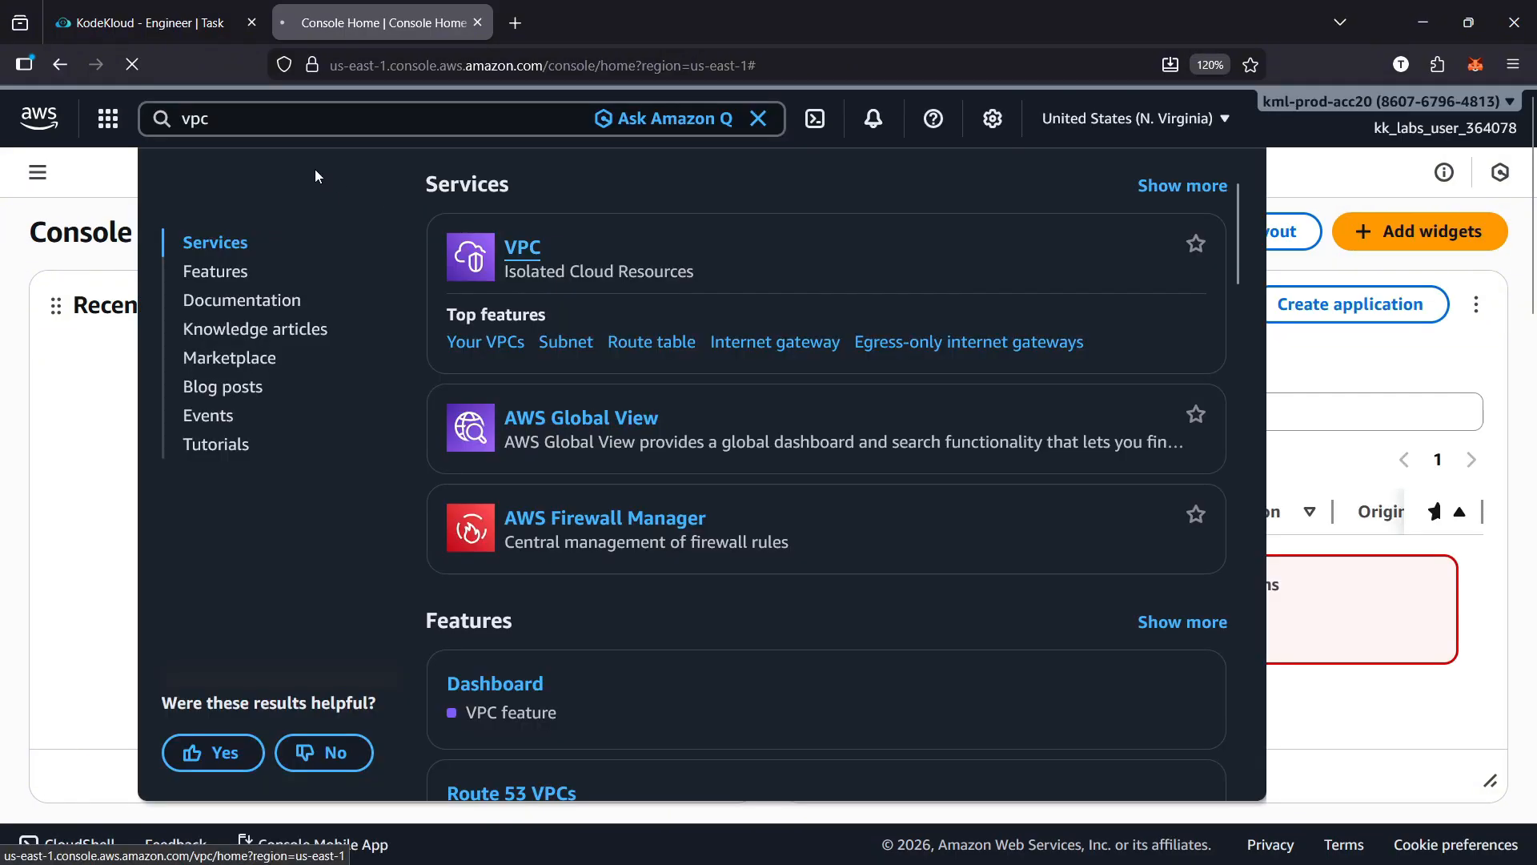
{"action": "key", "text": "Return"}
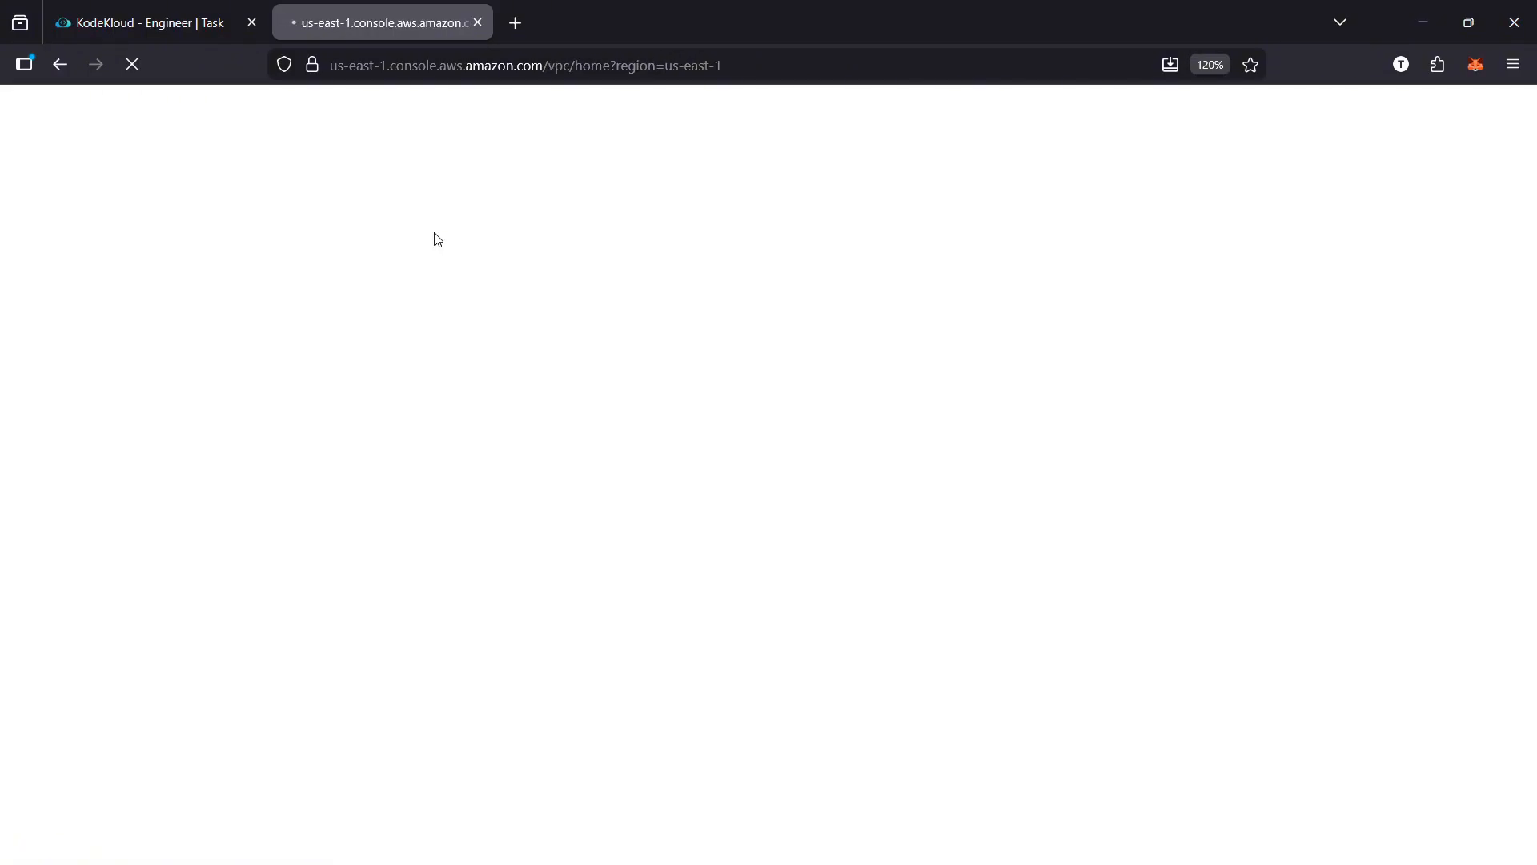
Copy the name xfusion-pub-subnet from the lab task and start creating a subnet in the VPC console
{"action": "left_click", "coordinate": [145, 21]}
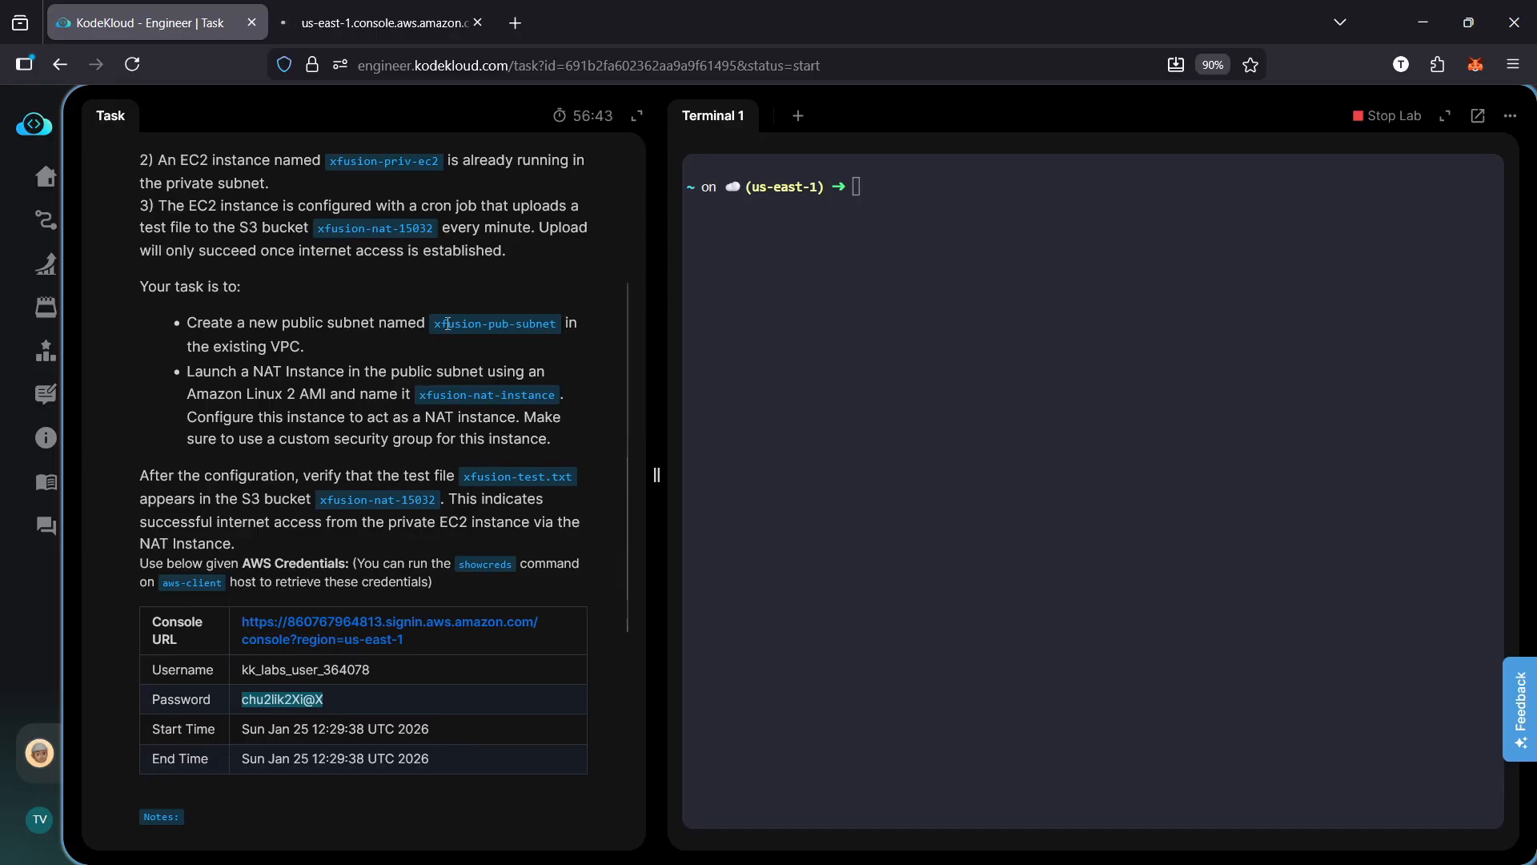
{"action": "left_click_drag", "start_coordinate": [430, 318], "coordinate": [554, 329]}
{"action": "key", "text": "ctrl+Tab"}
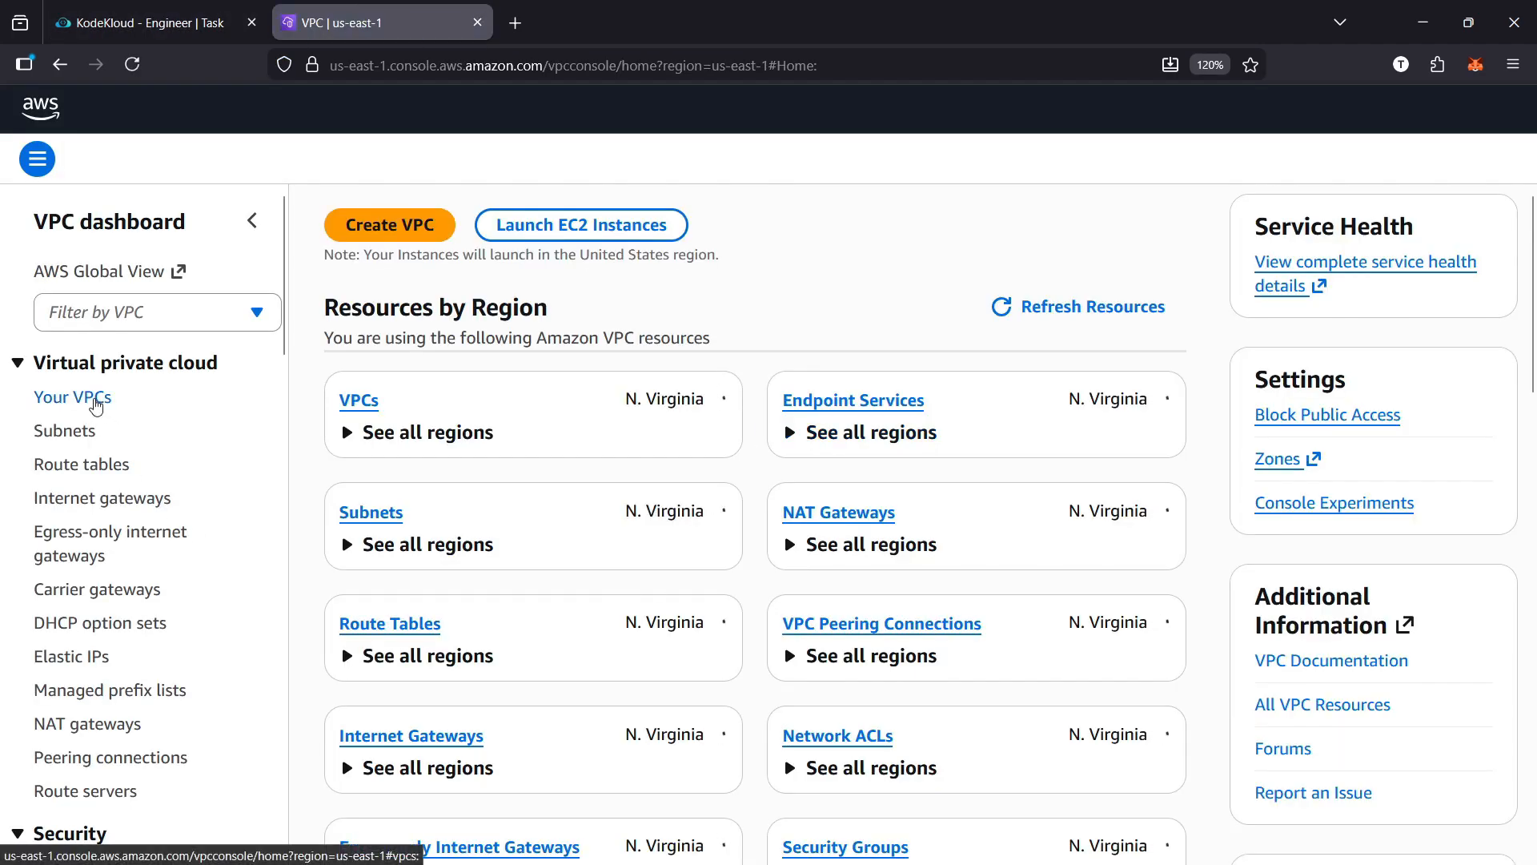
{"action": "left_click", "coordinate": [67, 431]}
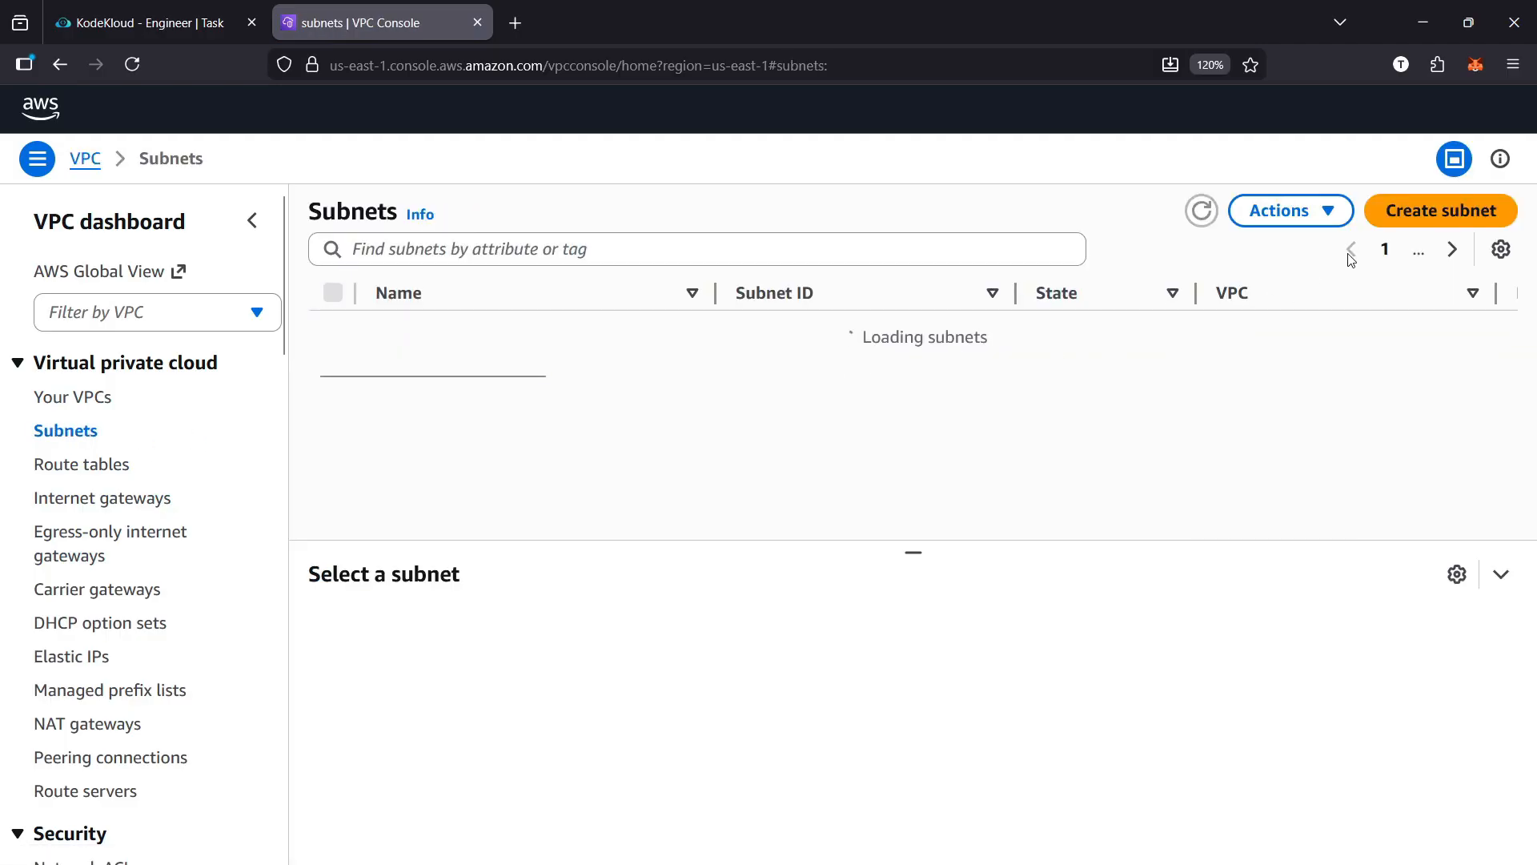
{"action": "left_click", "coordinate": [1438, 218]}
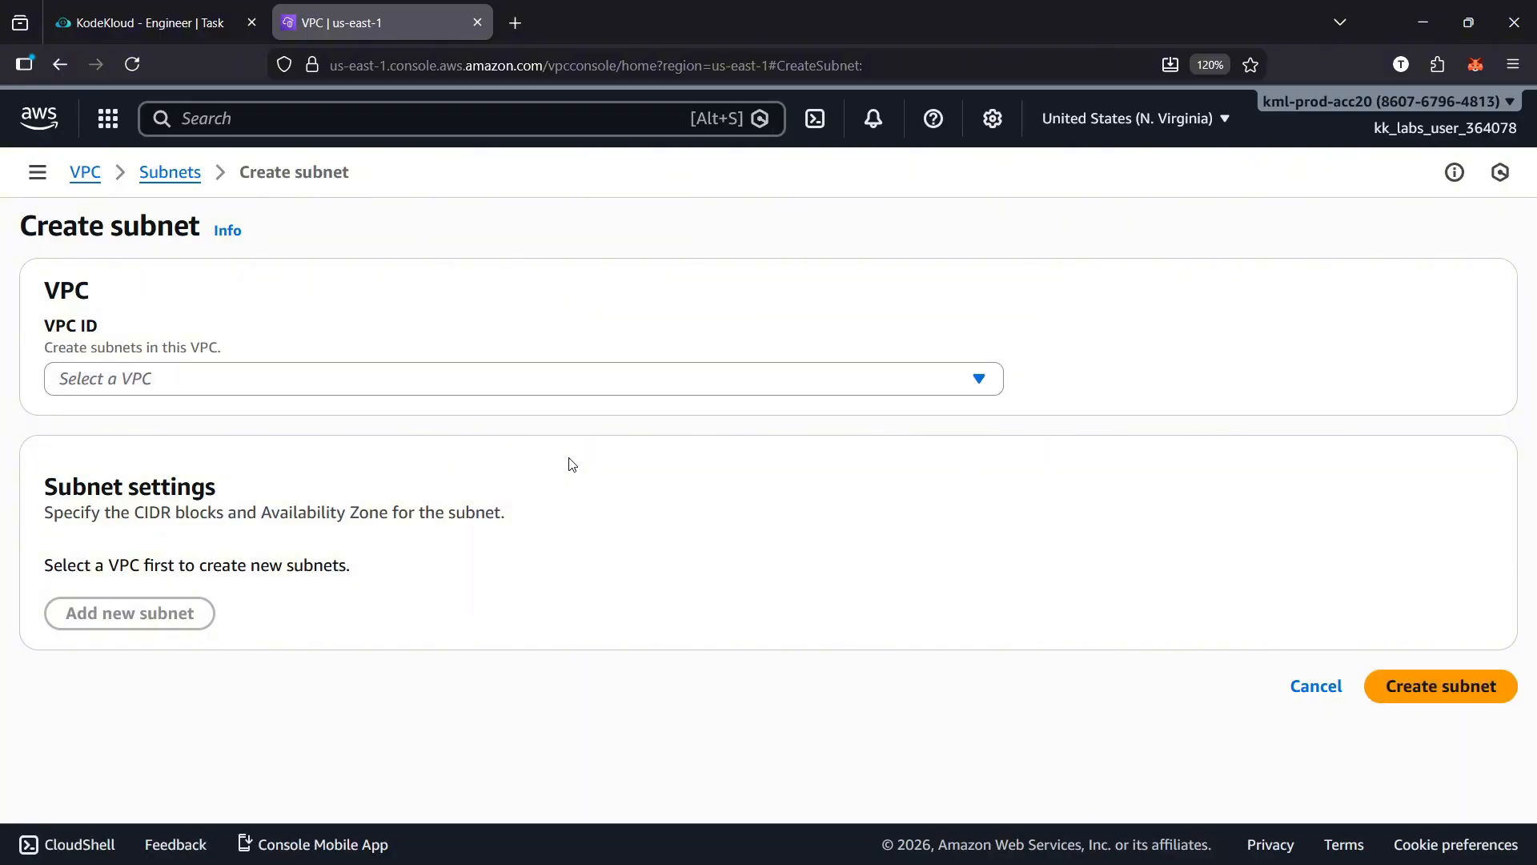
{"action": "left_click", "coordinate": [599, 382]}
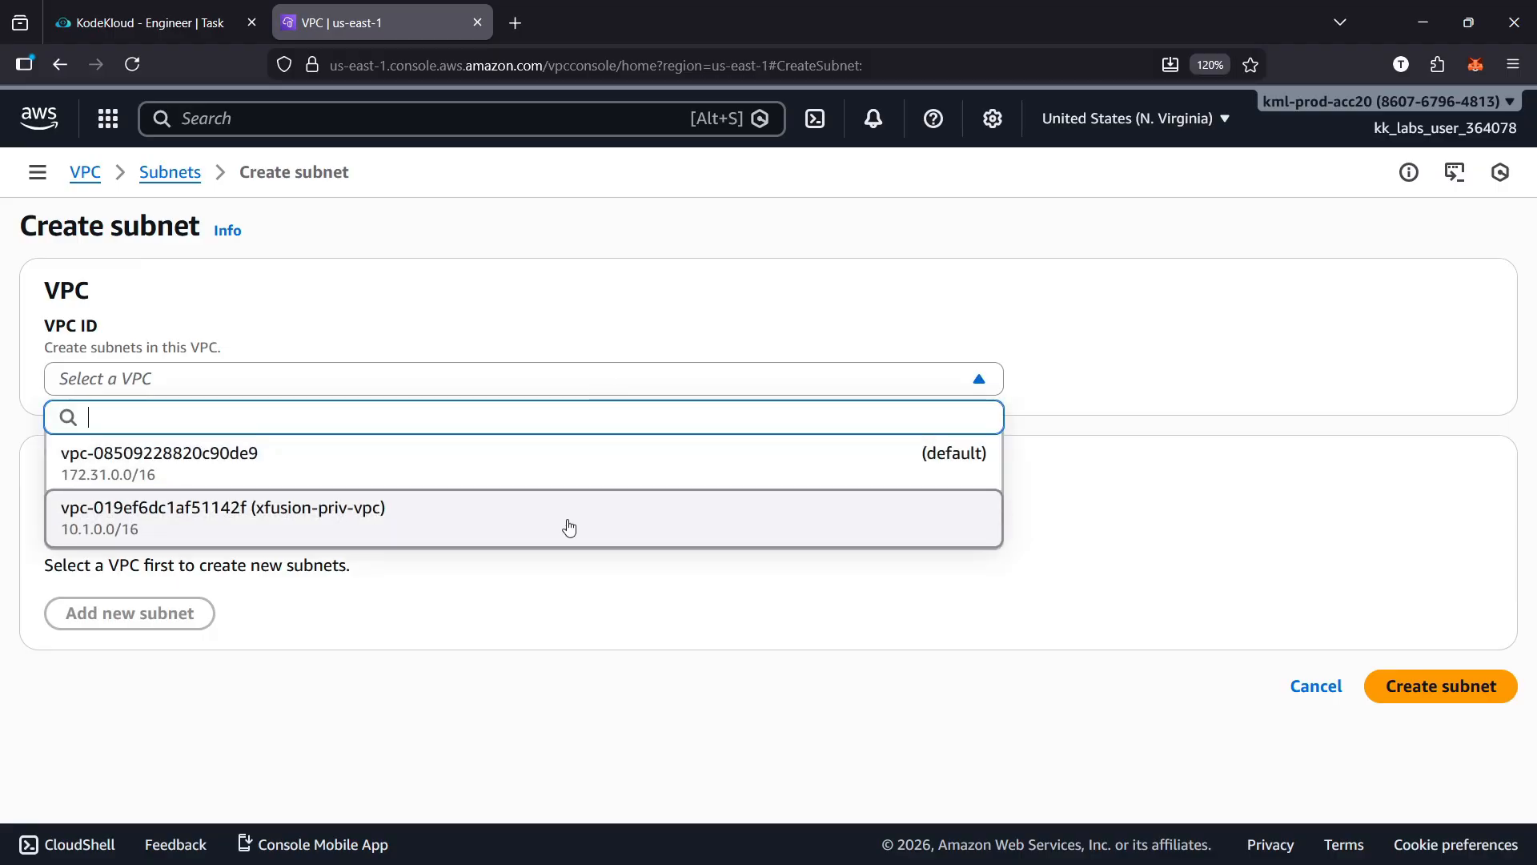
{"action": "left_click", "coordinate": [343, 535]}
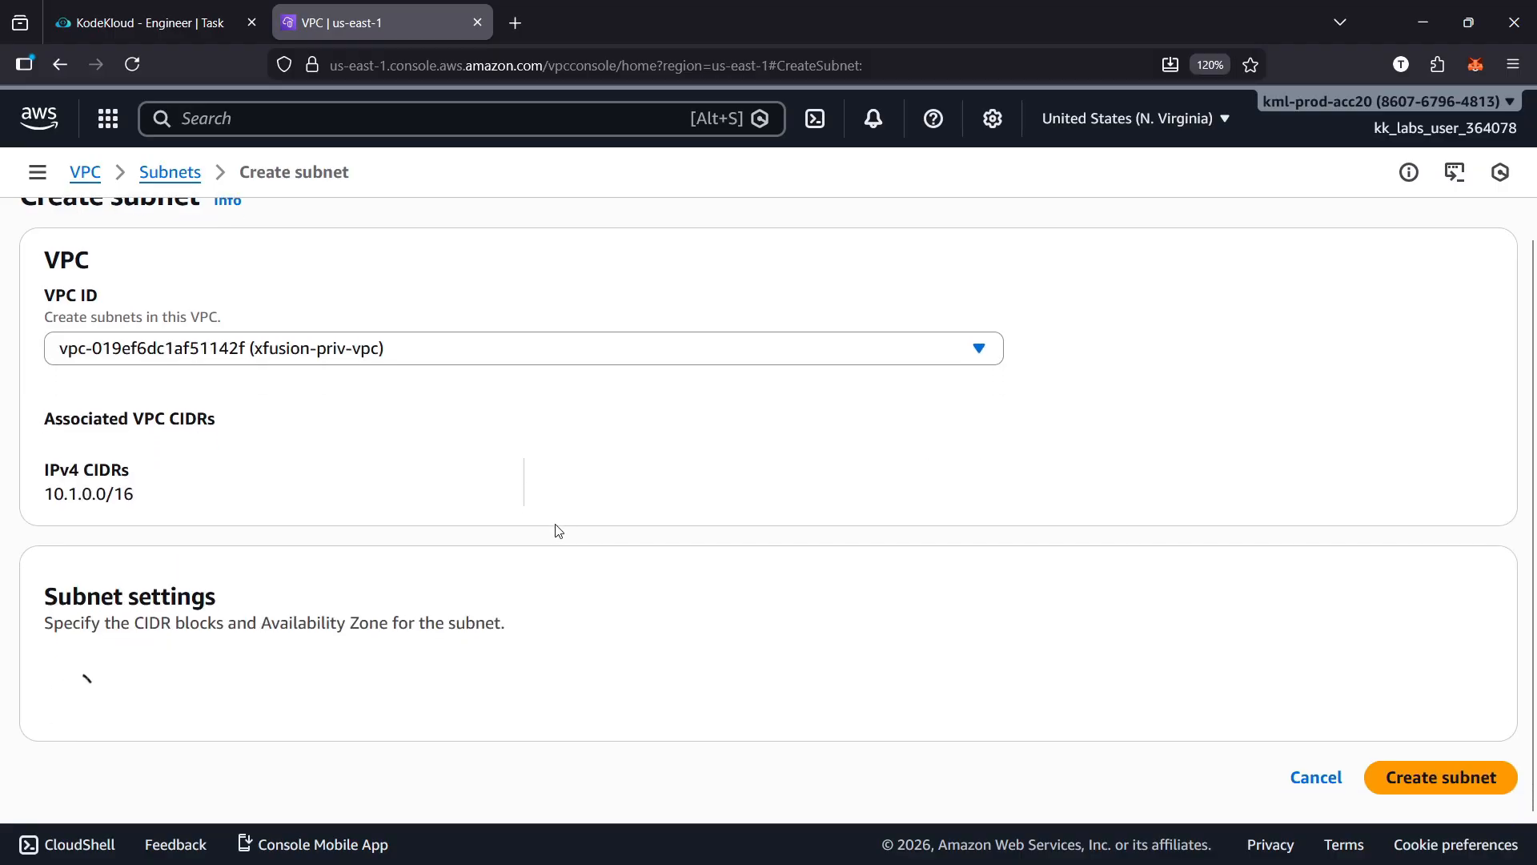
{"action": "scroll", "coordinate": [559, 532], "scroll_direction": "down", "scroll_amount": 5}
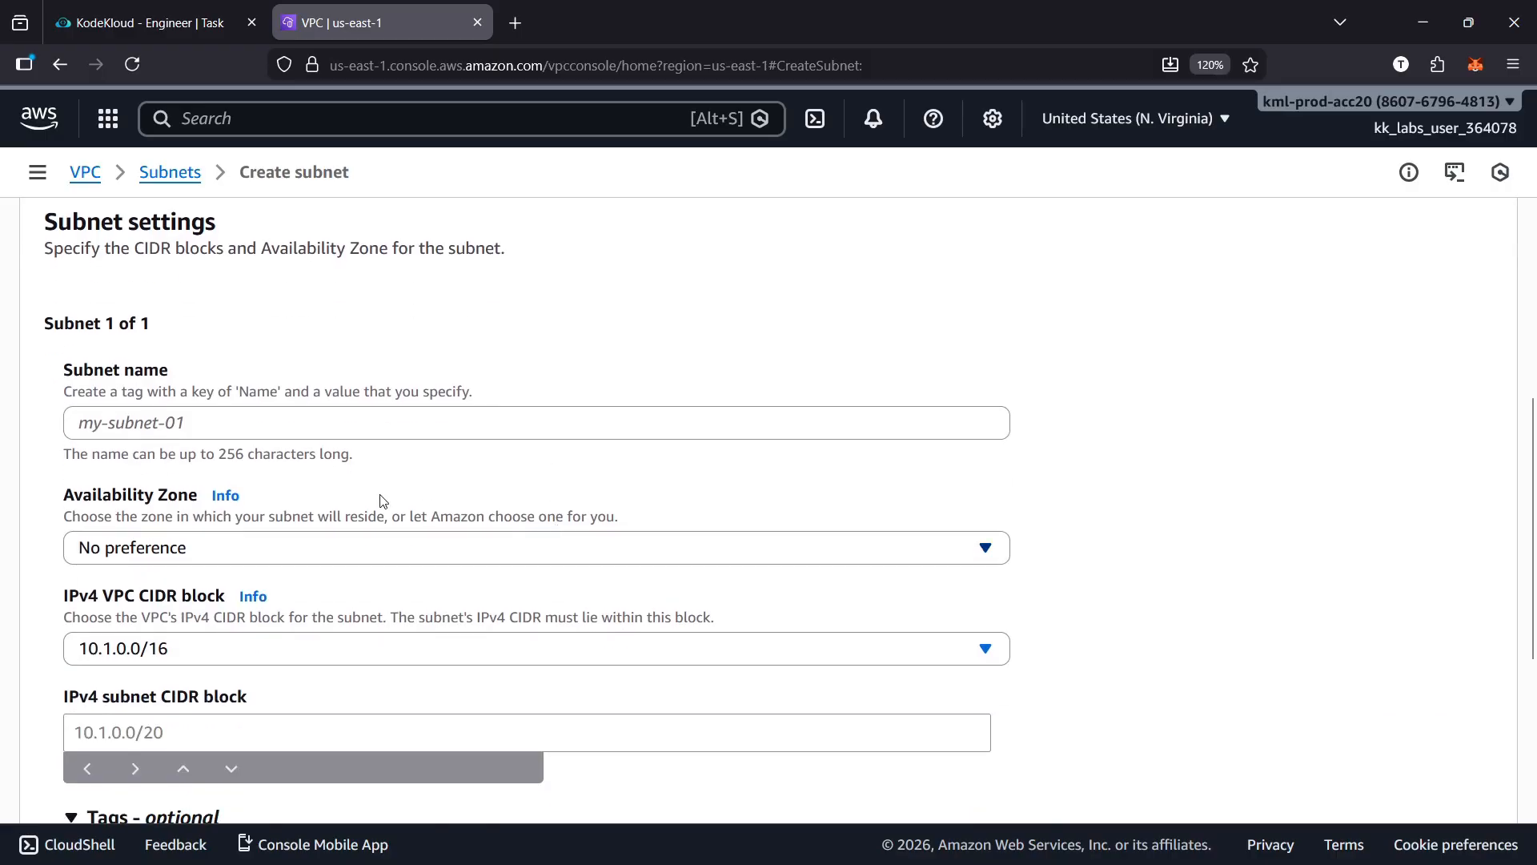
{"action": "left_click", "coordinate": [291, 423]}
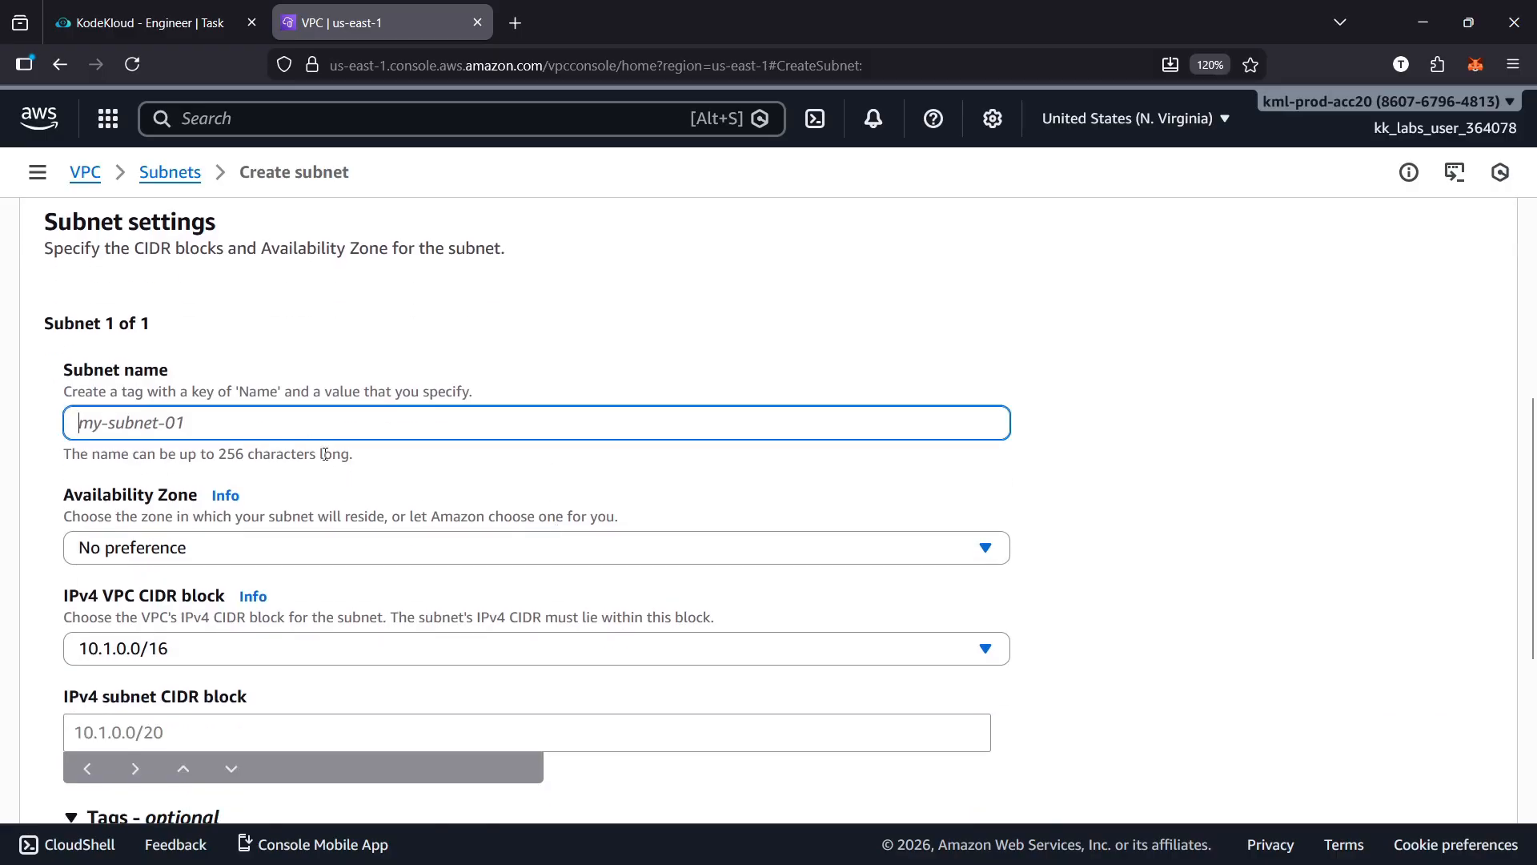
{"action": "scroll", "coordinate": [429, 520], "scroll_direction": "down", "scroll_amount": 1}
{"action": "scroll", "coordinate": [376, 448], "scroll_direction": "up", "scroll_amount": 1}
{"action": "type", "text": "xfusion-pub-subnet"}
{"action": "scroll", "coordinate": [494, 506], "scroll_direction": "down", "scroll_amount": 2}
{"action": "left_click", "coordinate": [333, 608]}
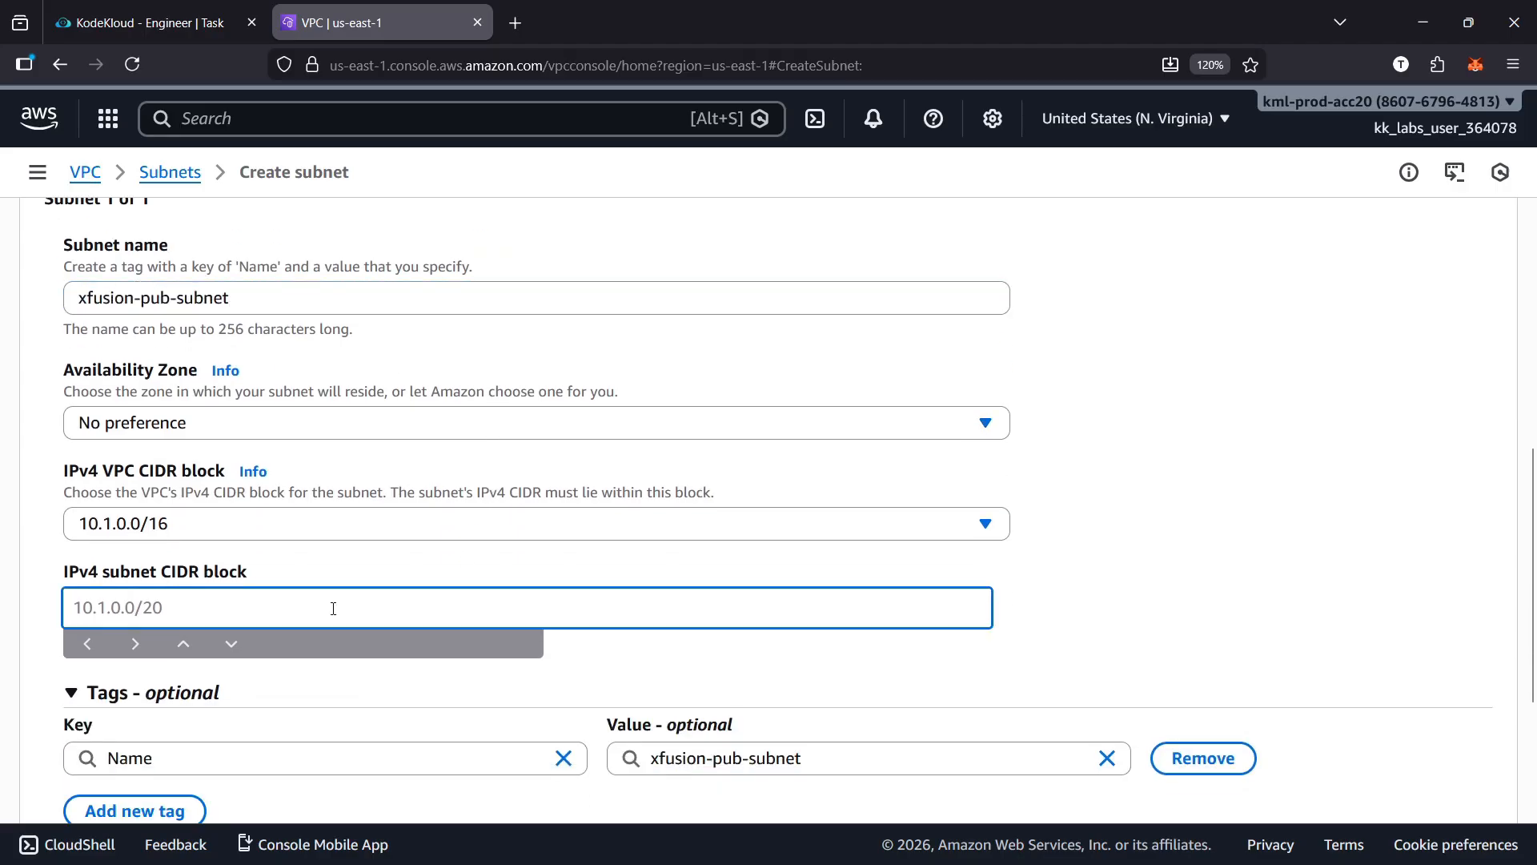
{"action": "type", "text": "10."}
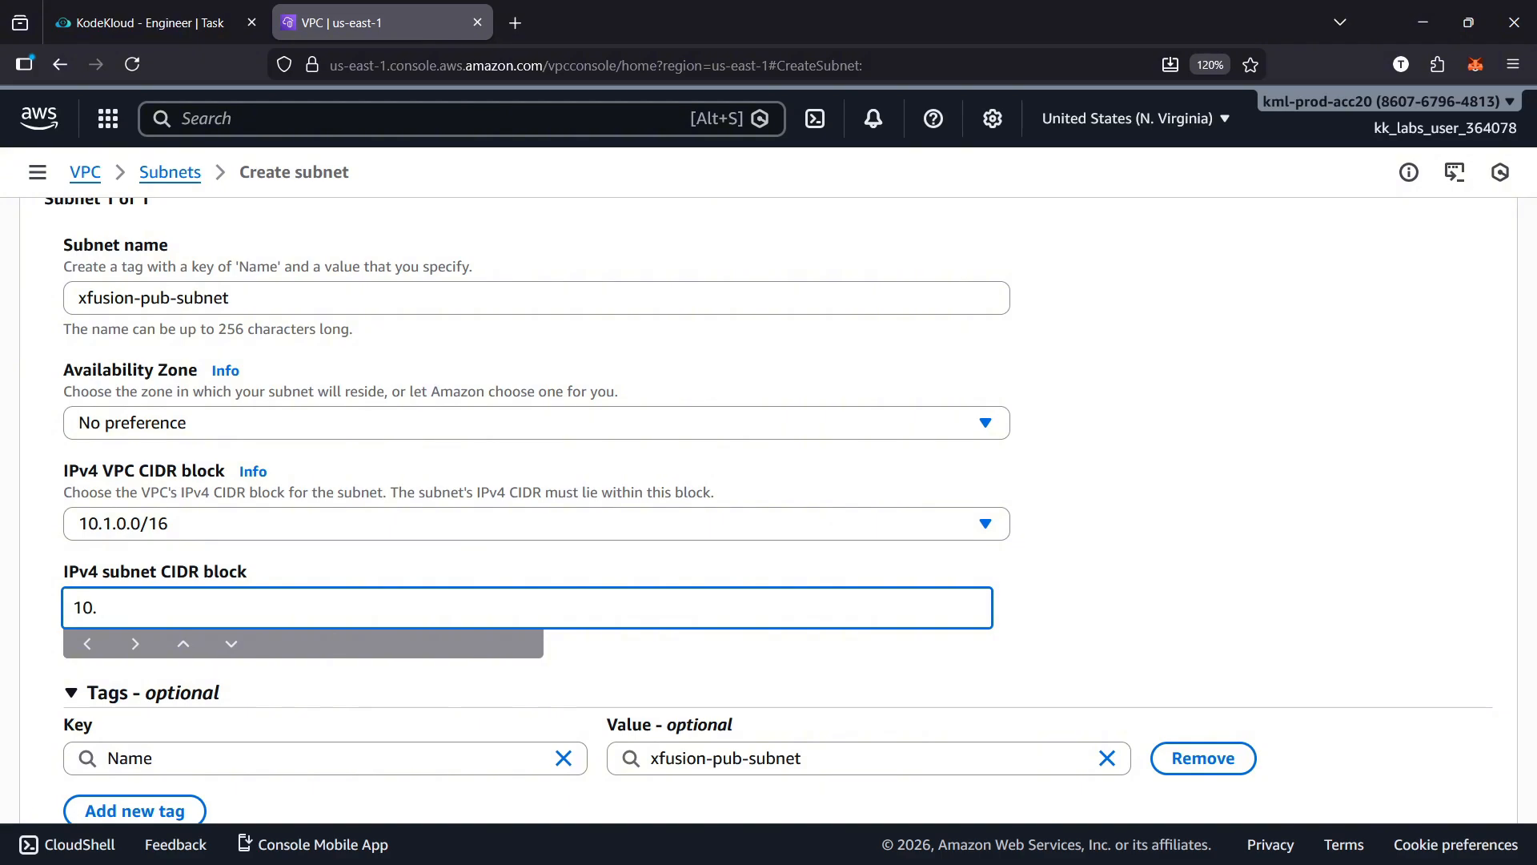
{"action": "scroll", "coordinate": [8, 521], "scroll_direction": "up", "scroll_amount": 7}
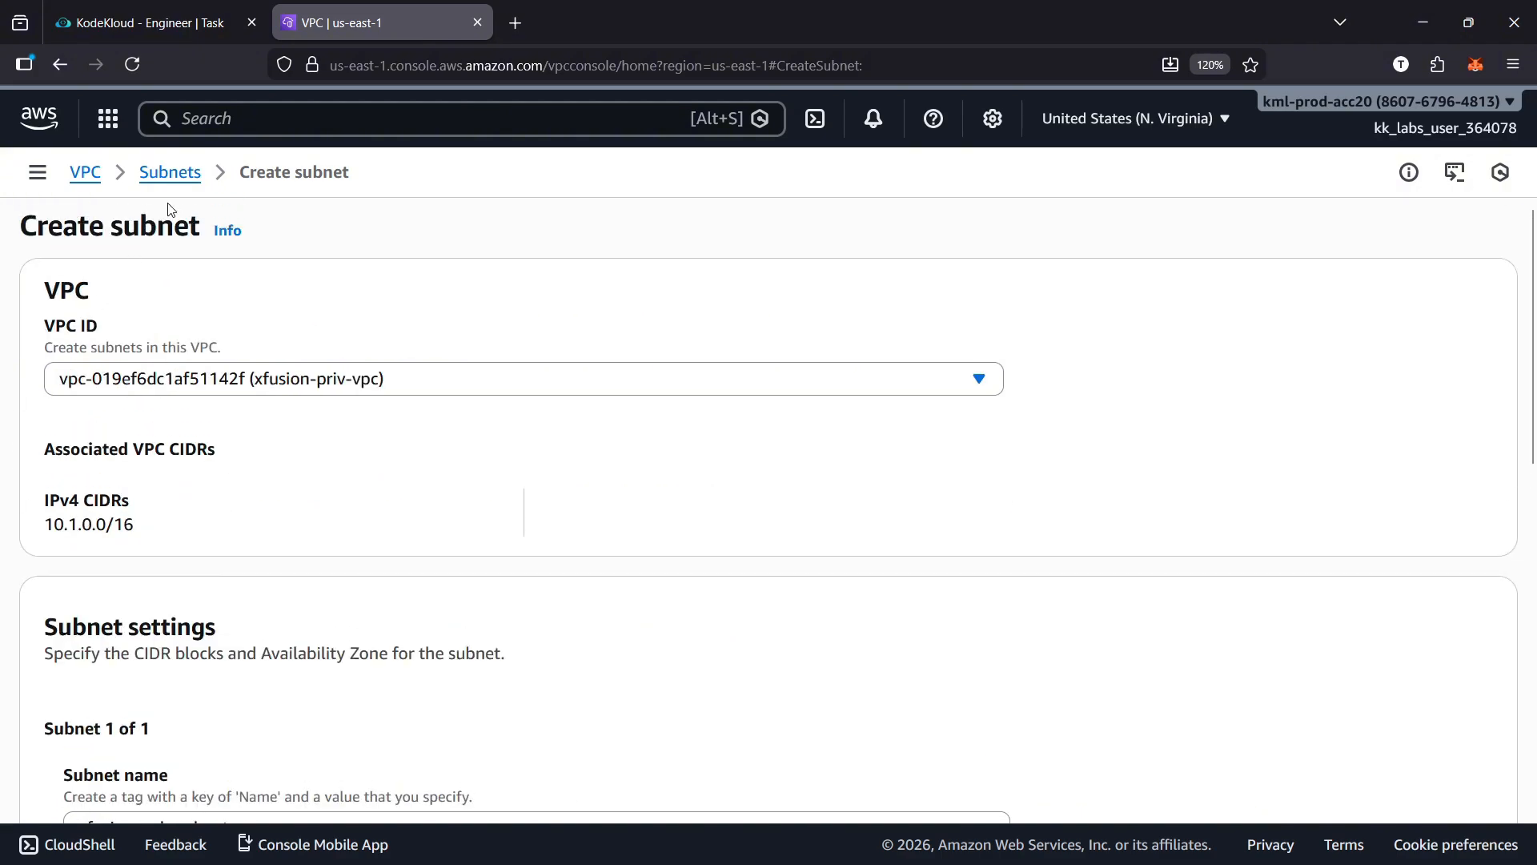
Look up the existing private subnet of xfusion-priv-vpc in the subnets list and copy its IPv4 CIDR
{"action": "left_click", "coordinate": [170, 172]}
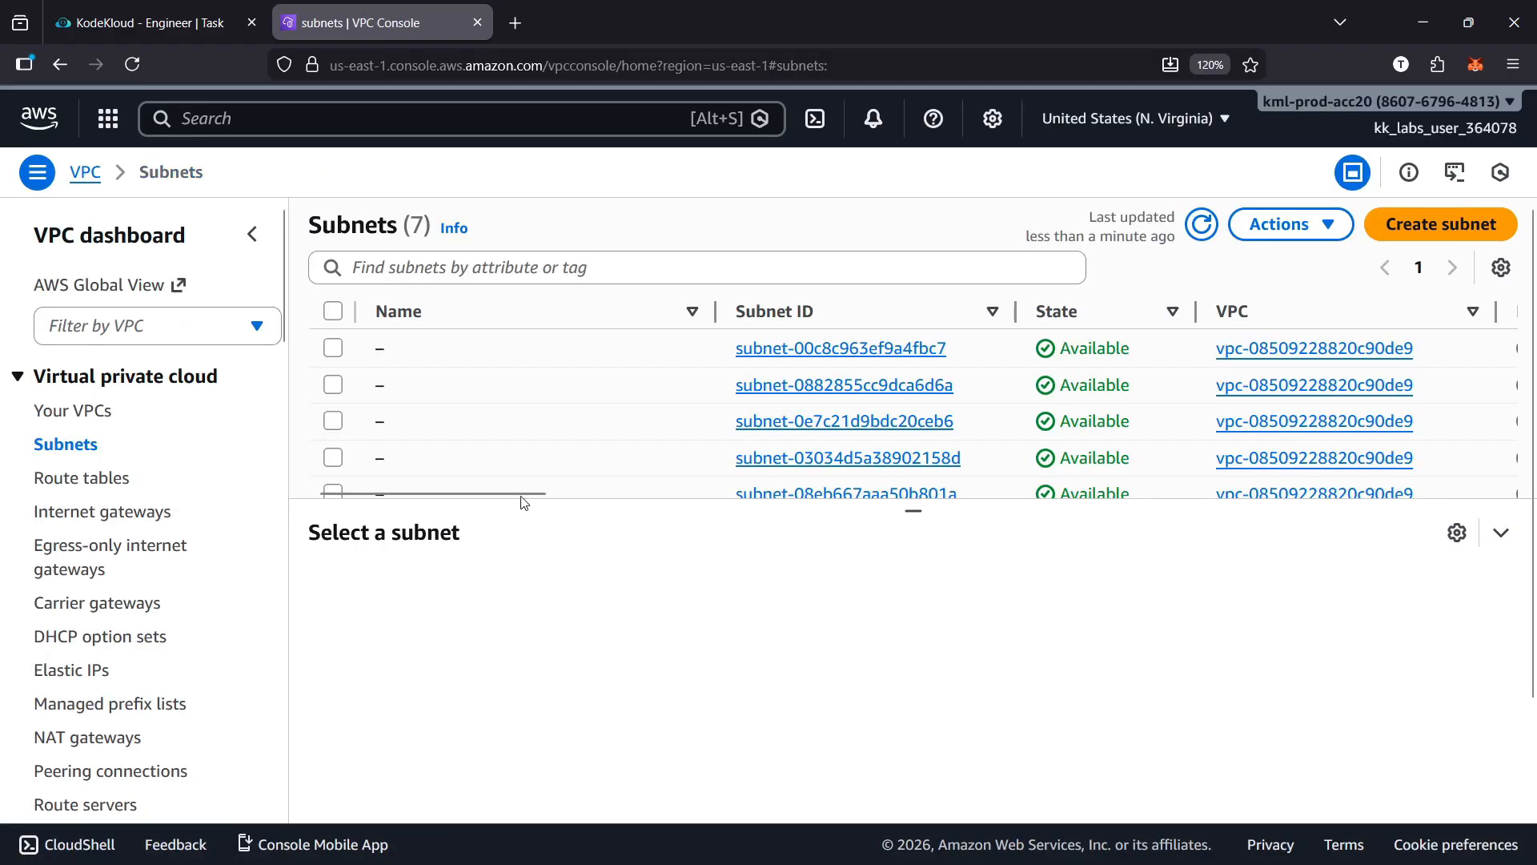
{"action": "scroll", "coordinate": [533, 464], "scroll_direction": "down", "scroll_amount": 3}
{"action": "left_click_drag", "start_coordinate": [532, 467], "coordinate": [705, 470]}
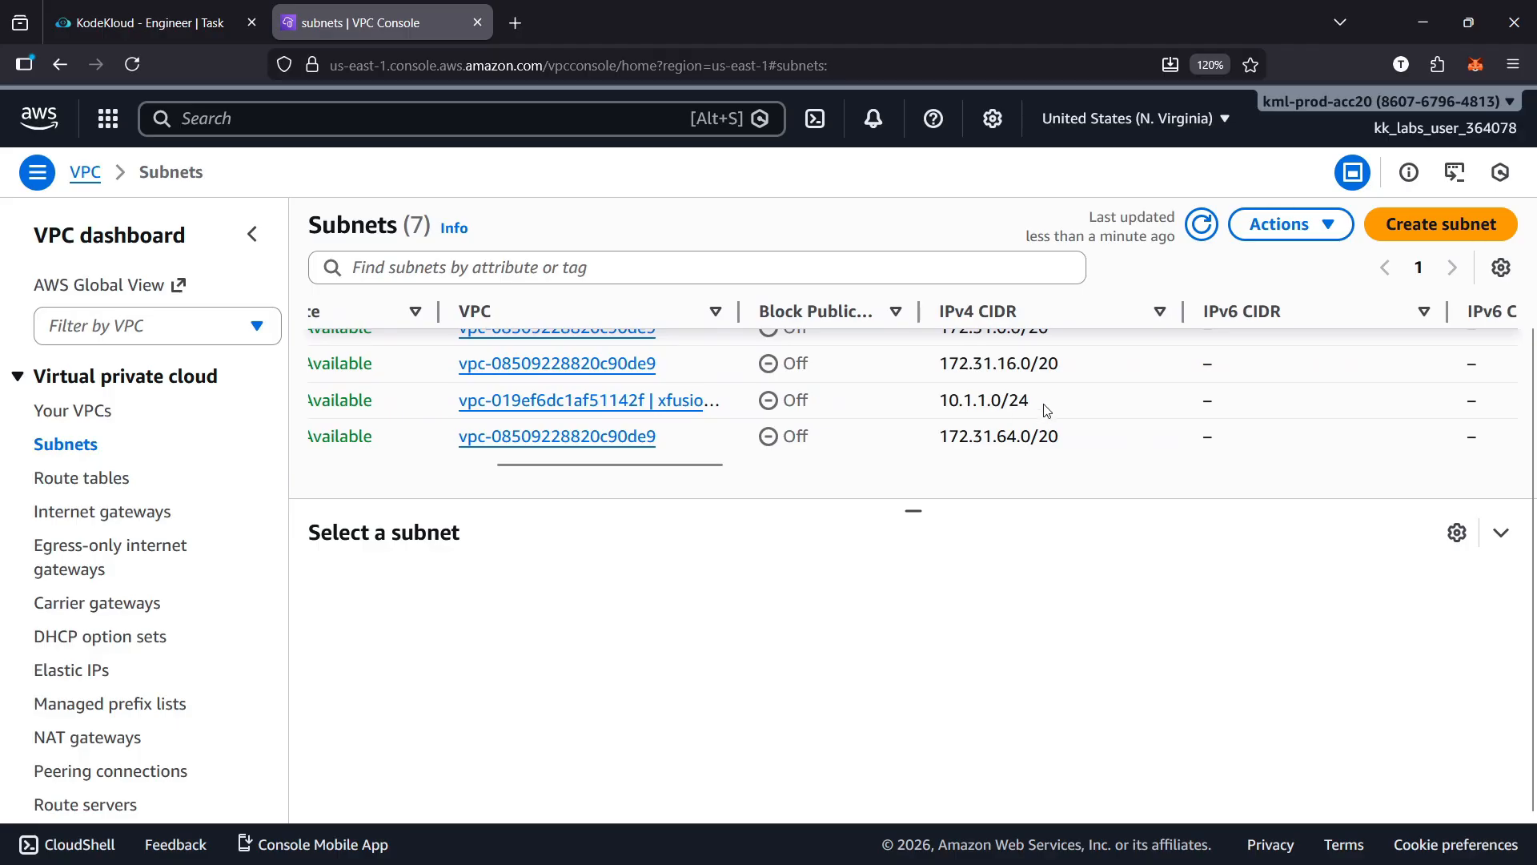
{"action": "left_click_drag", "start_coordinate": [1047, 410], "coordinate": [936, 405]}
{"action": "key", "text": "ctrl+c"}
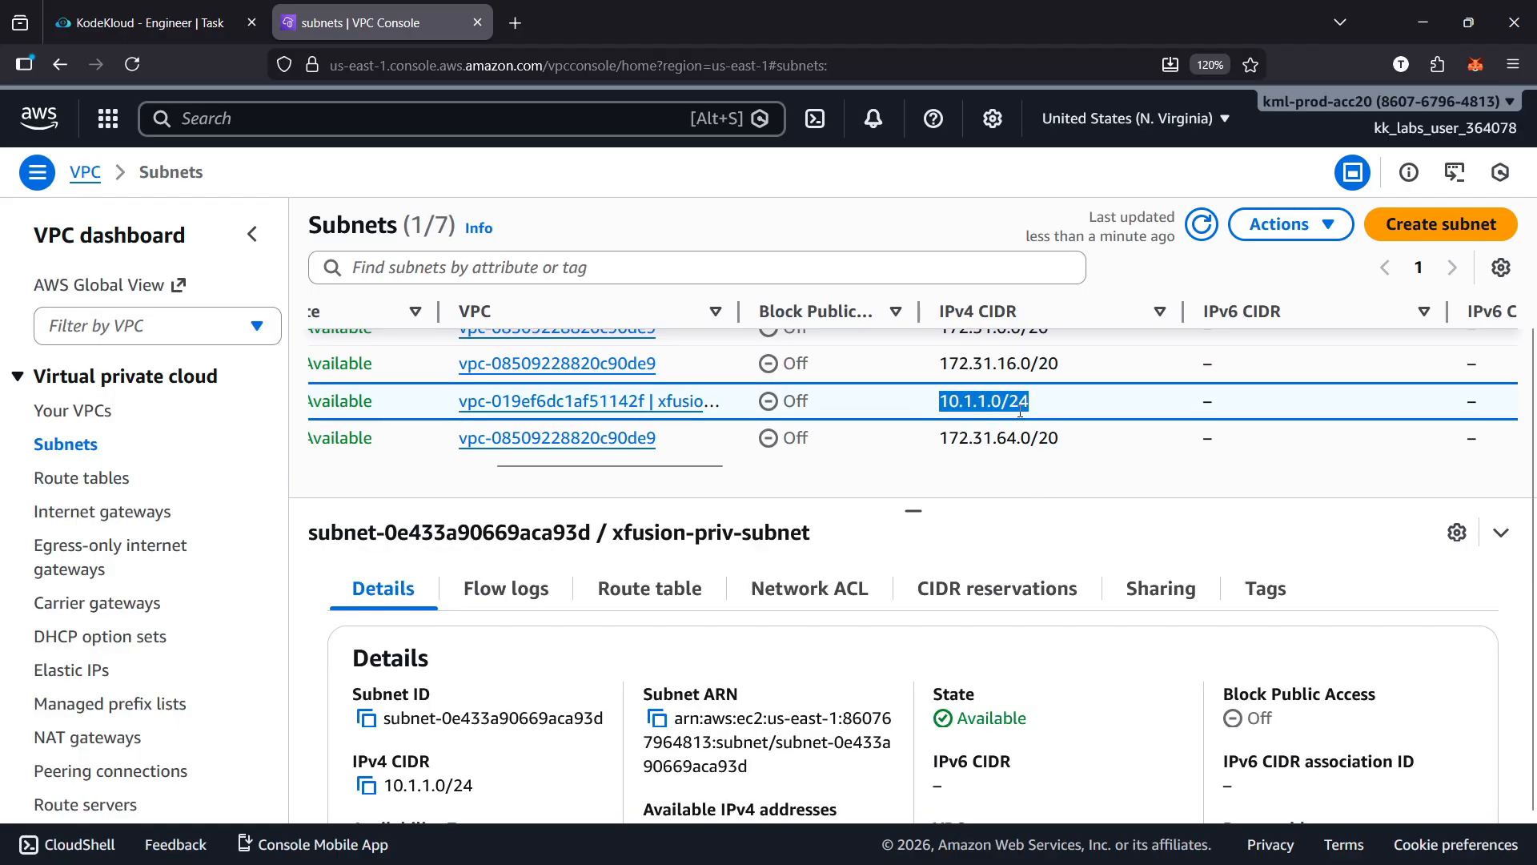
Start creating a new subnet in the xfusion-priv-vpc VPC
{"action": "left_click", "coordinate": [1442, 224]}
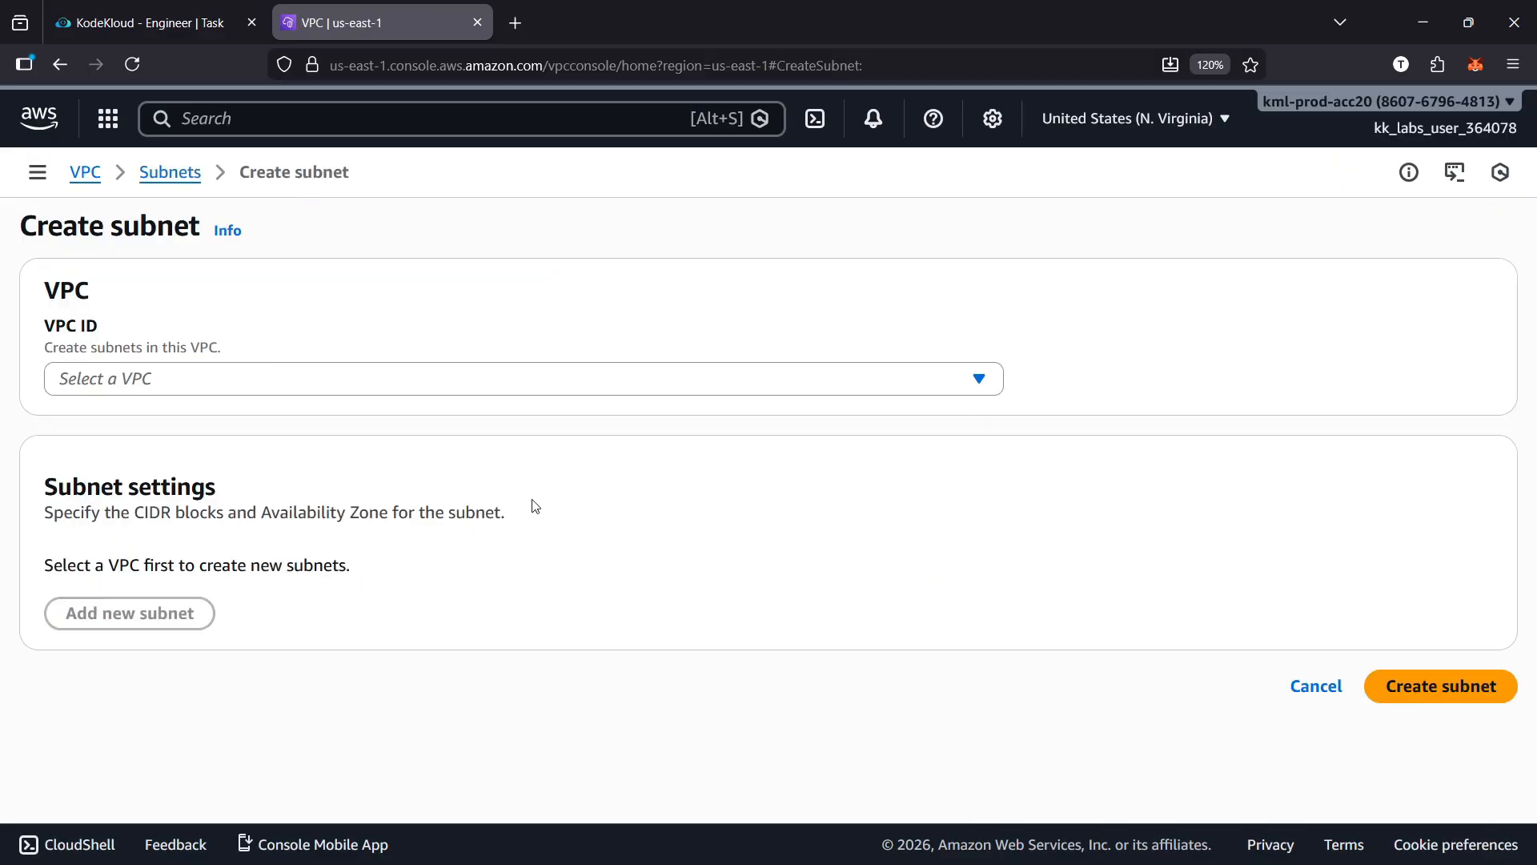
{"action": "left_click", "coordinate": [299, 387]}
{"action": "left_click", "coordinate": [264, 521]}
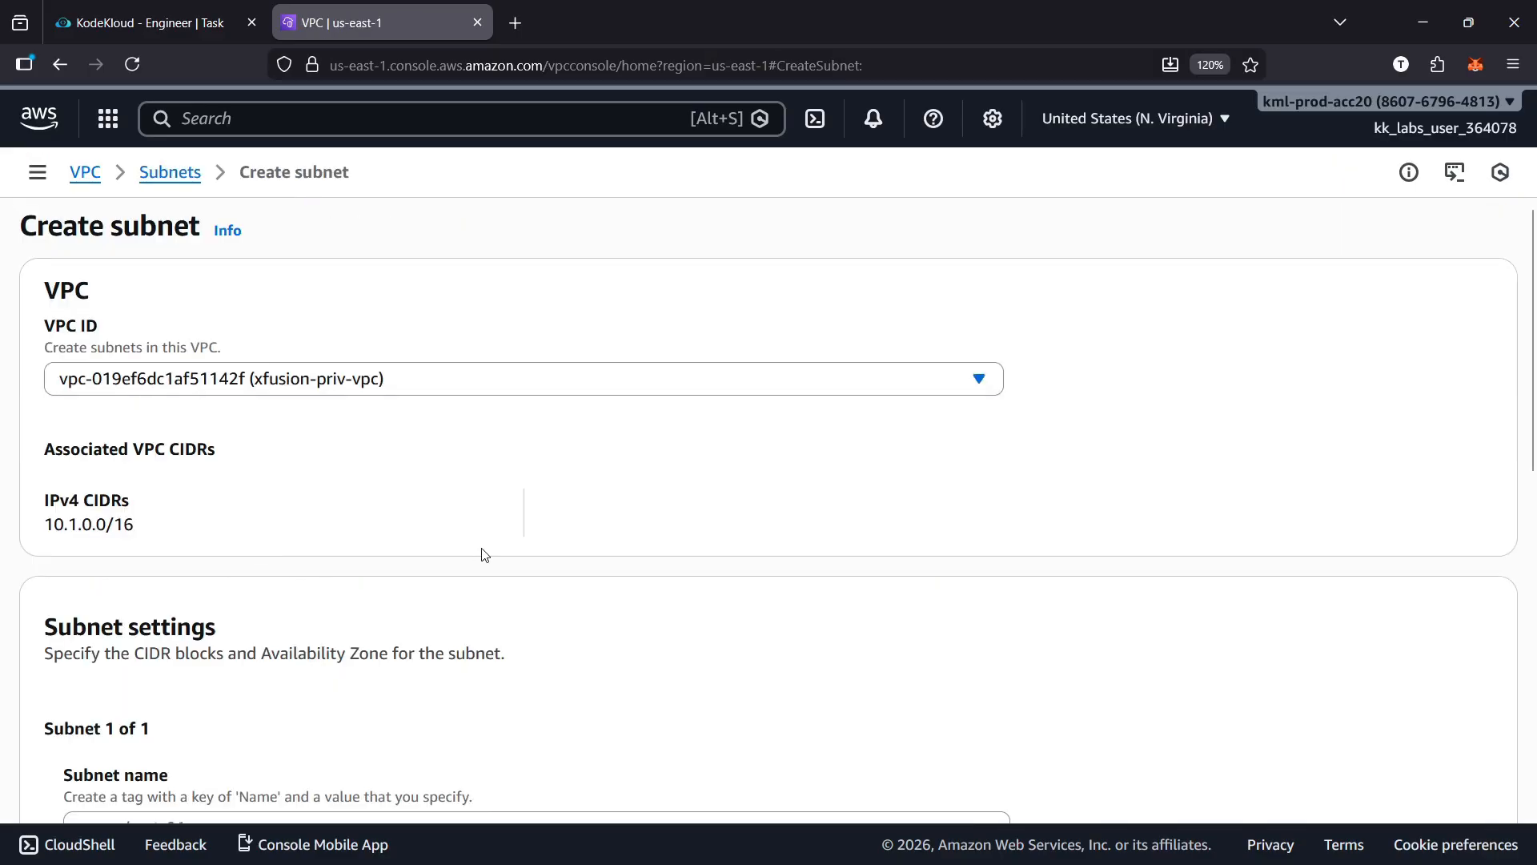
Set the new subnet's IPv4 CIDR block to 10.1.2.0/24, adapting the copied private subnet CIDR
{"action": "scroll", "coordinate": [476, 565], "scroll_direction": "down", "scroll_amount": 3}
{"action": "scroll", "coordinate": [472, 575], "scroll_direction": "down", "scroll_amount": 2}
{"action": "left_click", "coordinate": [135, 636]}
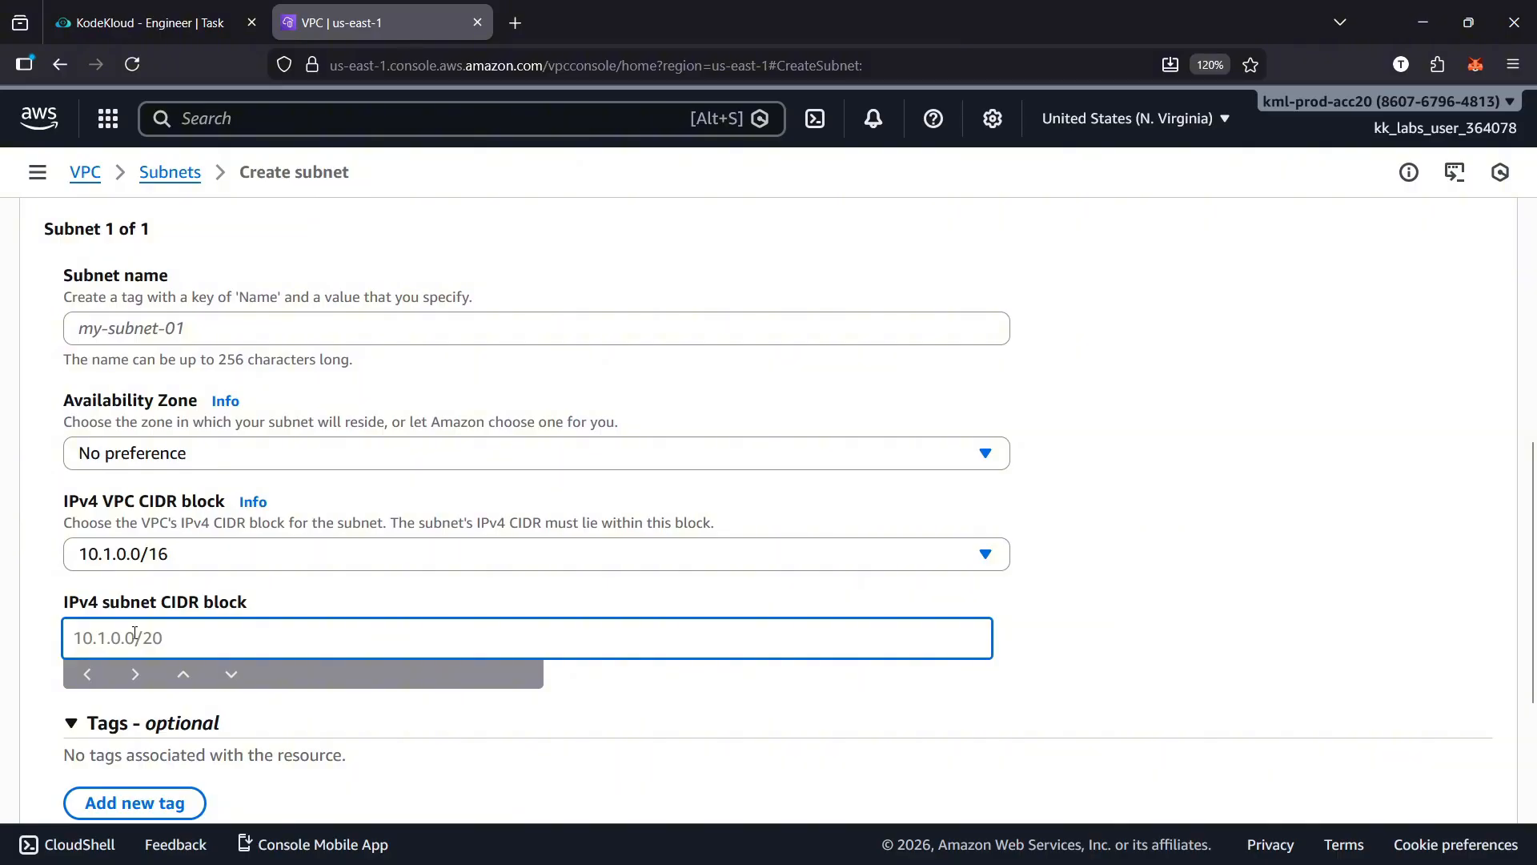
{"action": "key", "text": "ctrl+v"}
{"action": "left_click", "coordinate": [120, 638]}
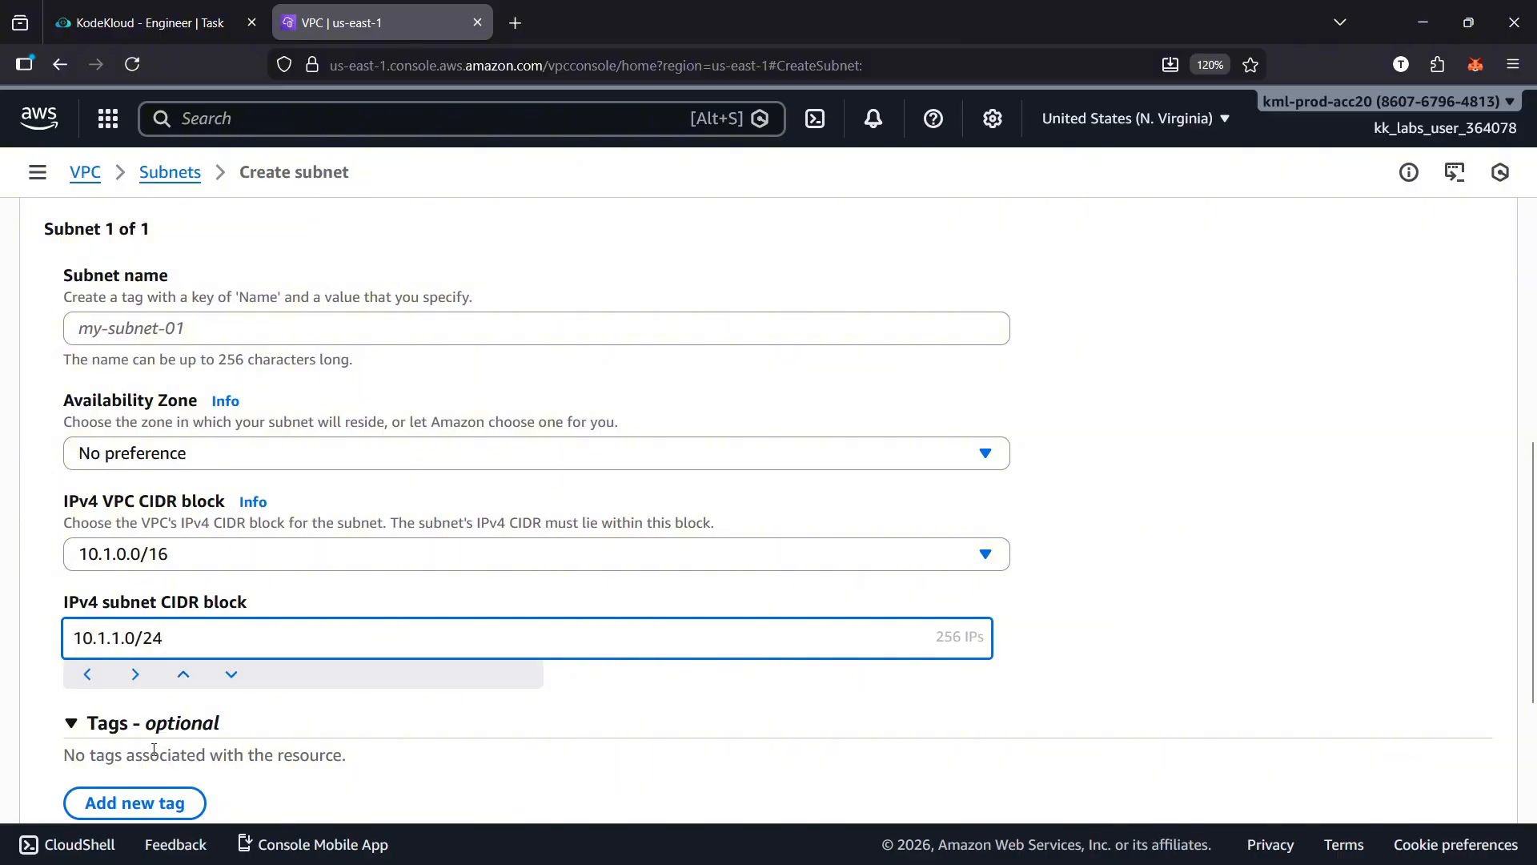
{"action": "key", "text": "BackSpace"}
{"action": "type", "text": "2"}
Name the new subnet xfusion-pub-subnet, as specified in the lab task
{"action": "scroll", "coordinate": [700, 688], "scroll_direction": "up", "scroll_amount": 5}
{"action": "left_click", "coordinate": [258, 702]}
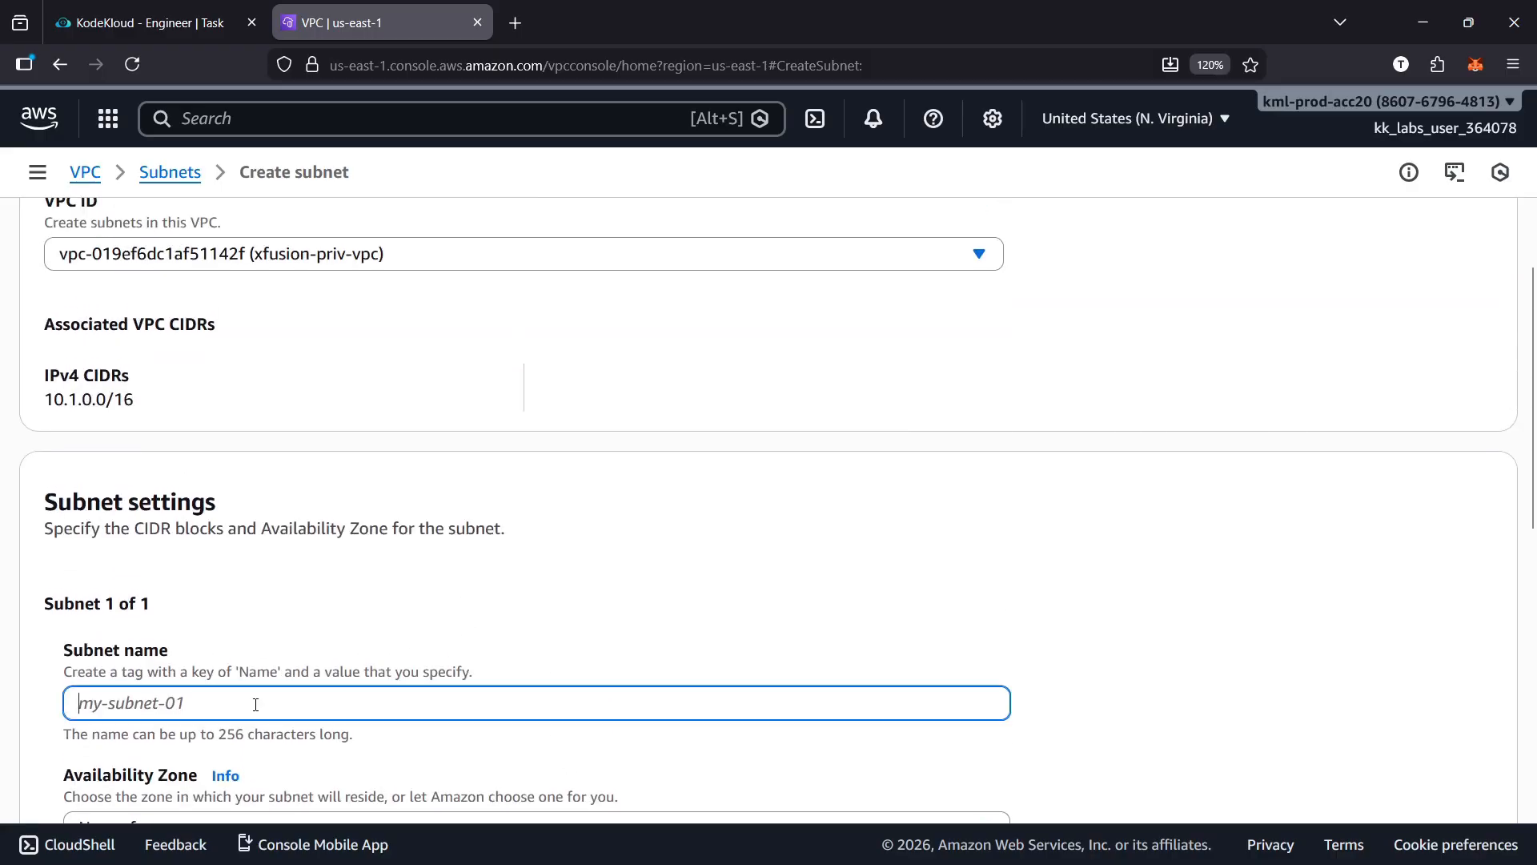
{"action": "left_click", "coordinate": [169, 32]}
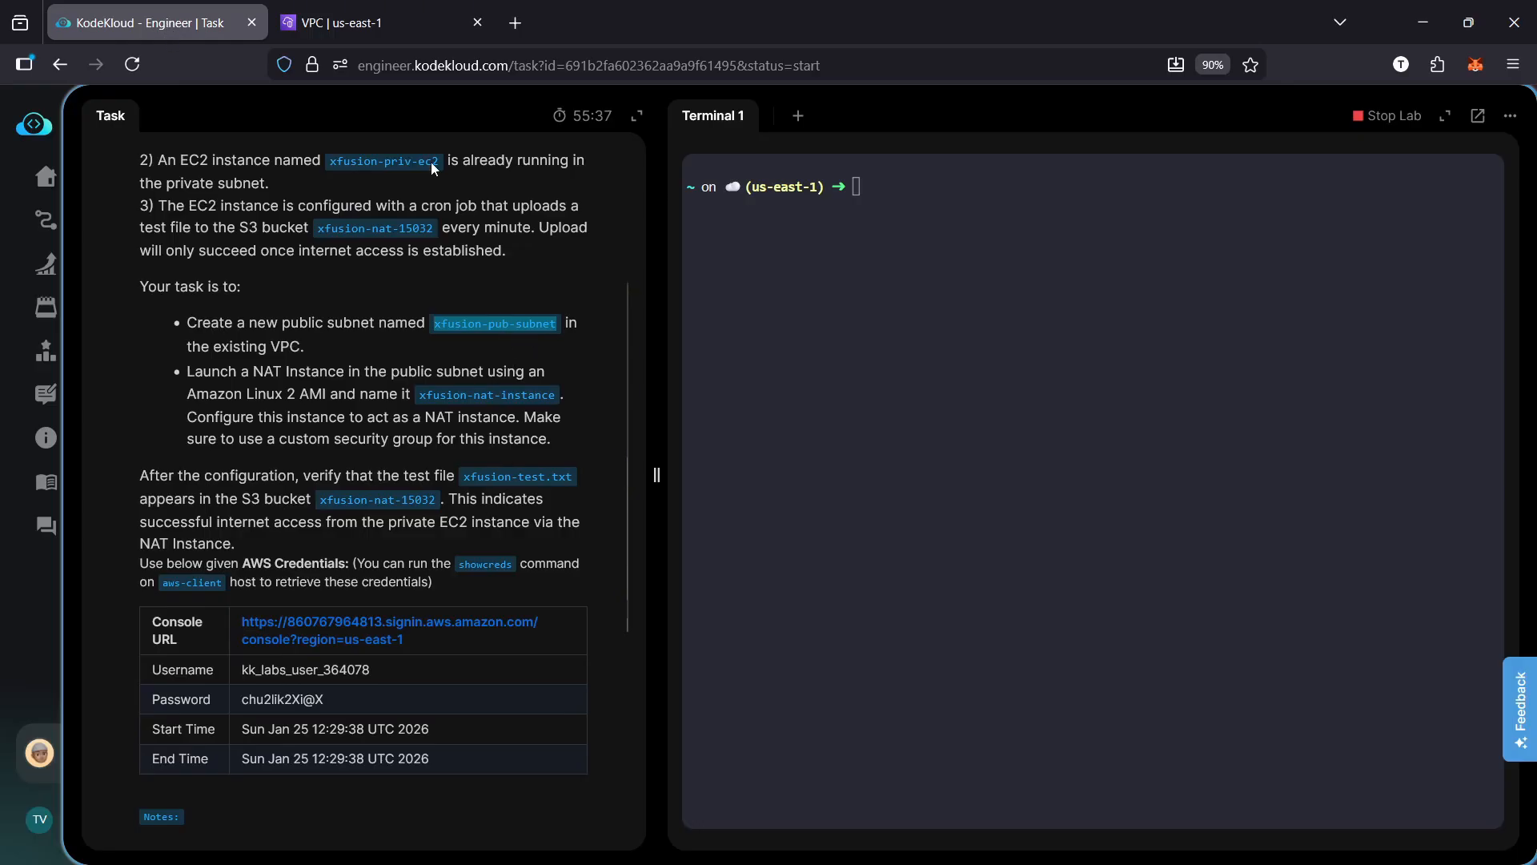
{"action": "left_click", "coordinate": [383, 24]}
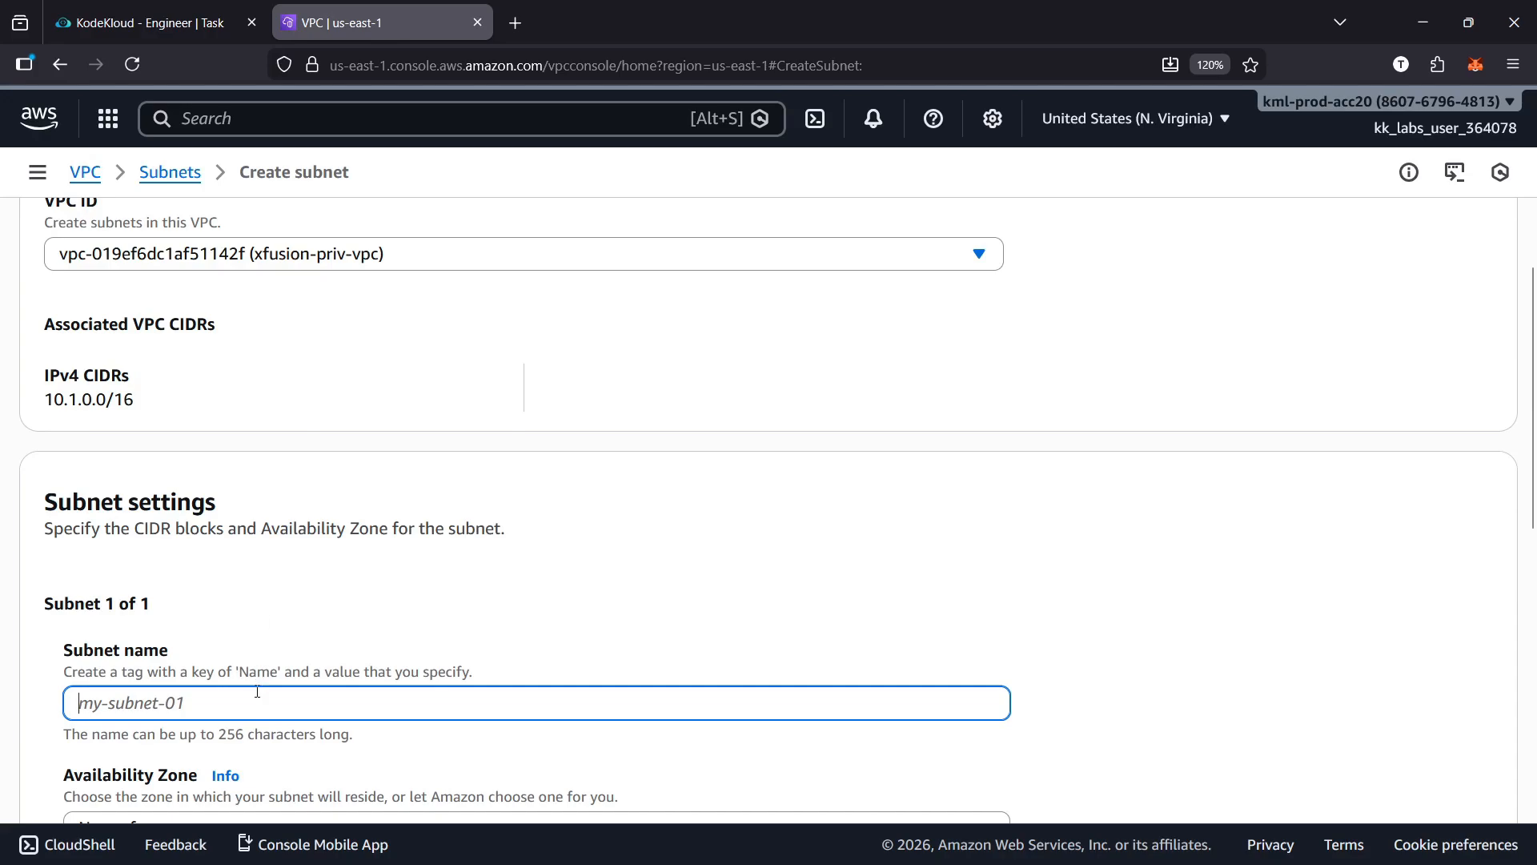
{"action": "type", "text": "xfusion-pub-subnet"}
{"action": "scroll", "coordinate": [791, 675], "scroll_direction": "down", "scroll_amount": 3}
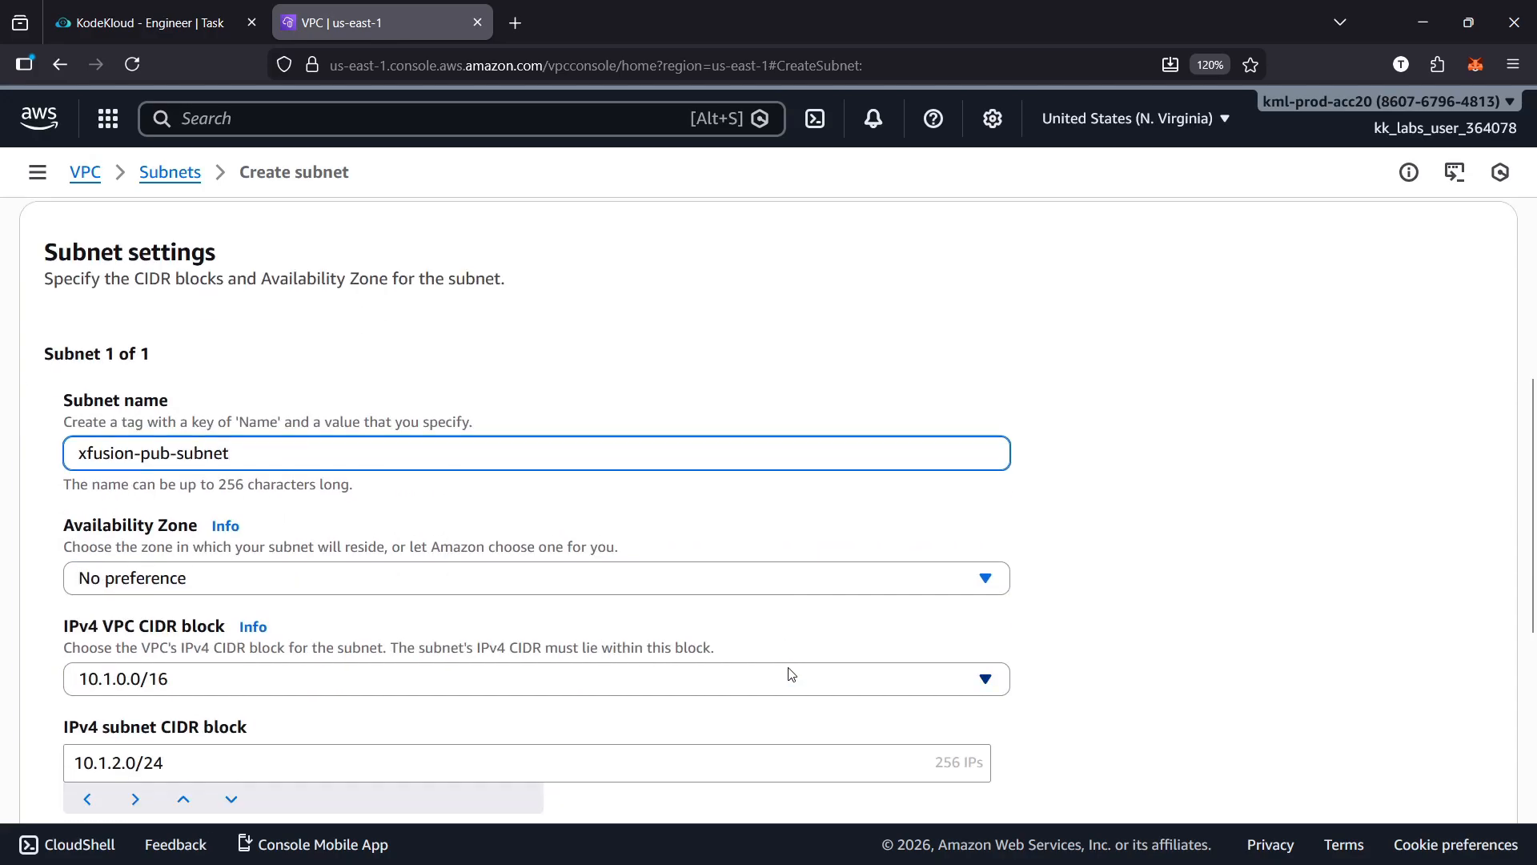
Set the subnet's availability zone to us-east-1a and create the subnet
{"action": "left_click", "coordinate": [674, 594]}
{"action": "left_click", "coordinate": [573, 350]}
{"action": "scroll", "coordinate": [1046, 646], "scroll_direction": "down", "scroll_amount": 5}
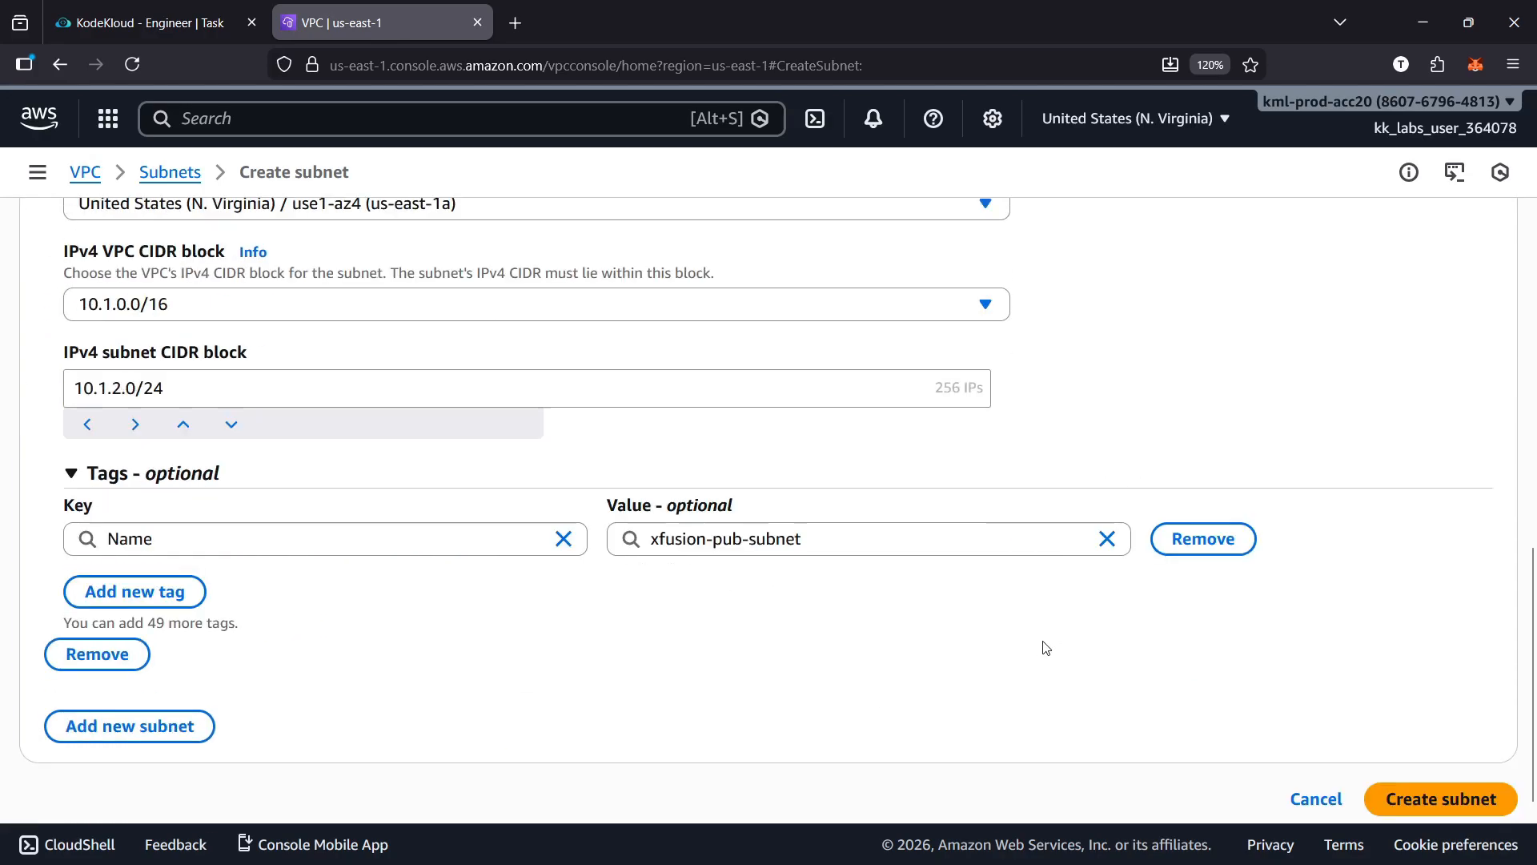
{"action": "left_click", "coordinate": [1442, 777]}
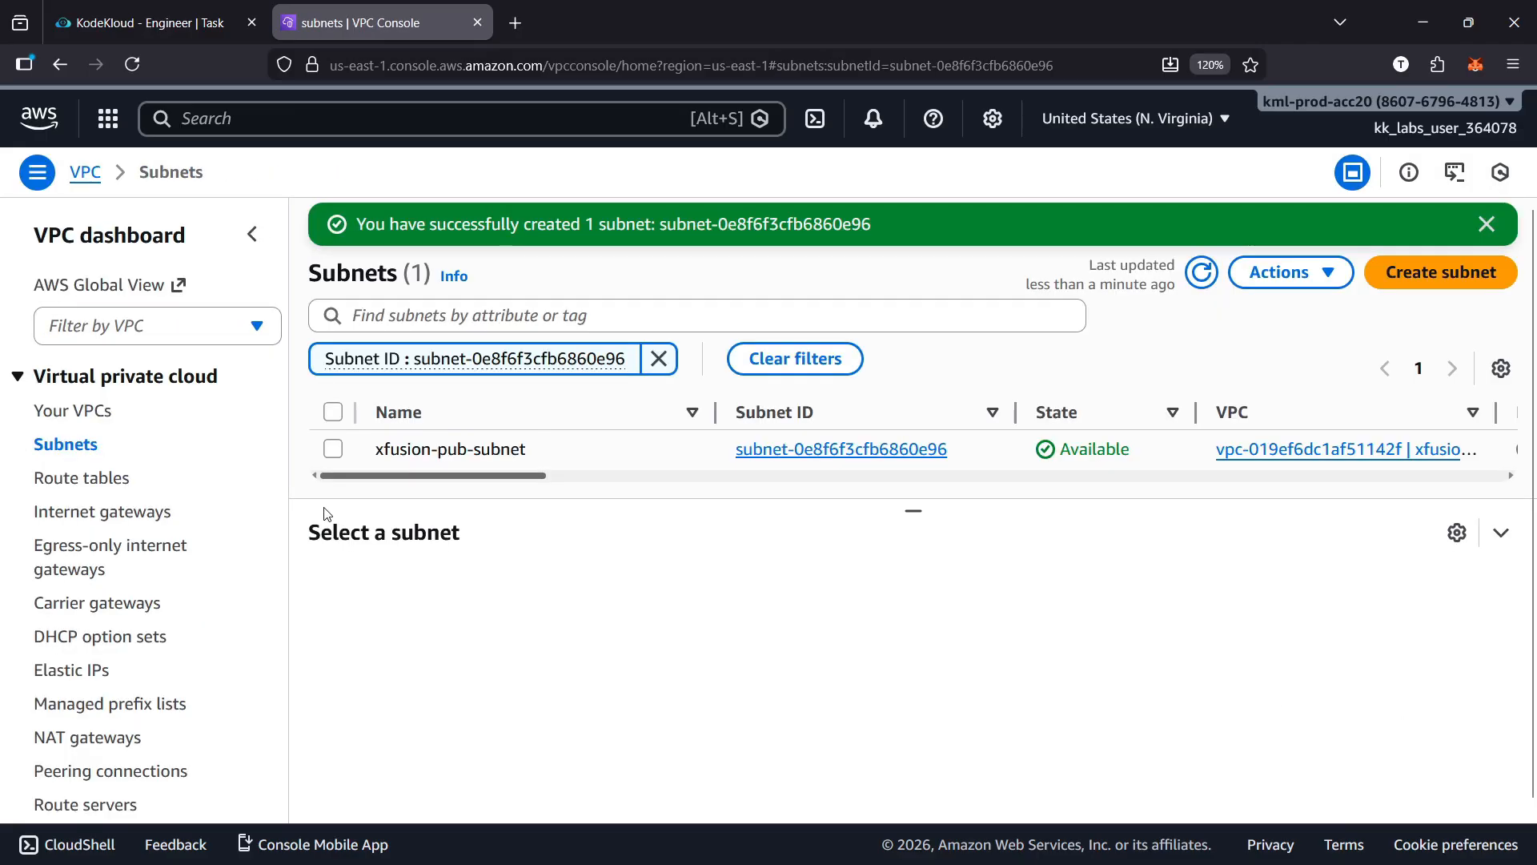
Enable auto-assignment of public IPv4 addresses for xfusion-pub-subnet and save its settings
{"action": "scroll", "coordinate": [584, 508], "scroll_direction": "right", "scroll_amount": 5}
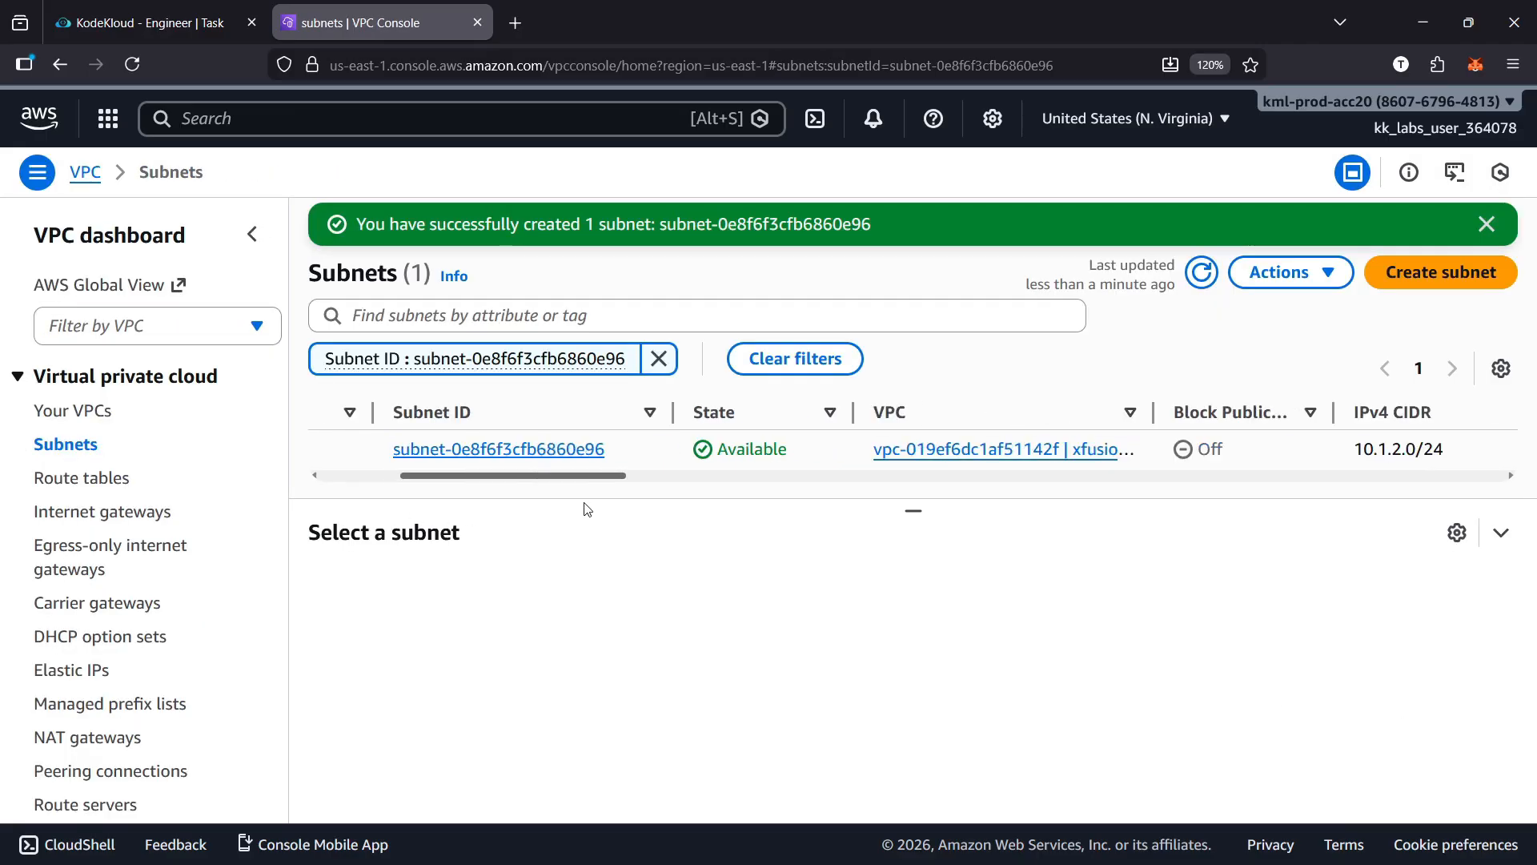
{"action": "scroll", "coordinate": [384, 515], "scroll_direction": "left", "scroll_amount": 5}
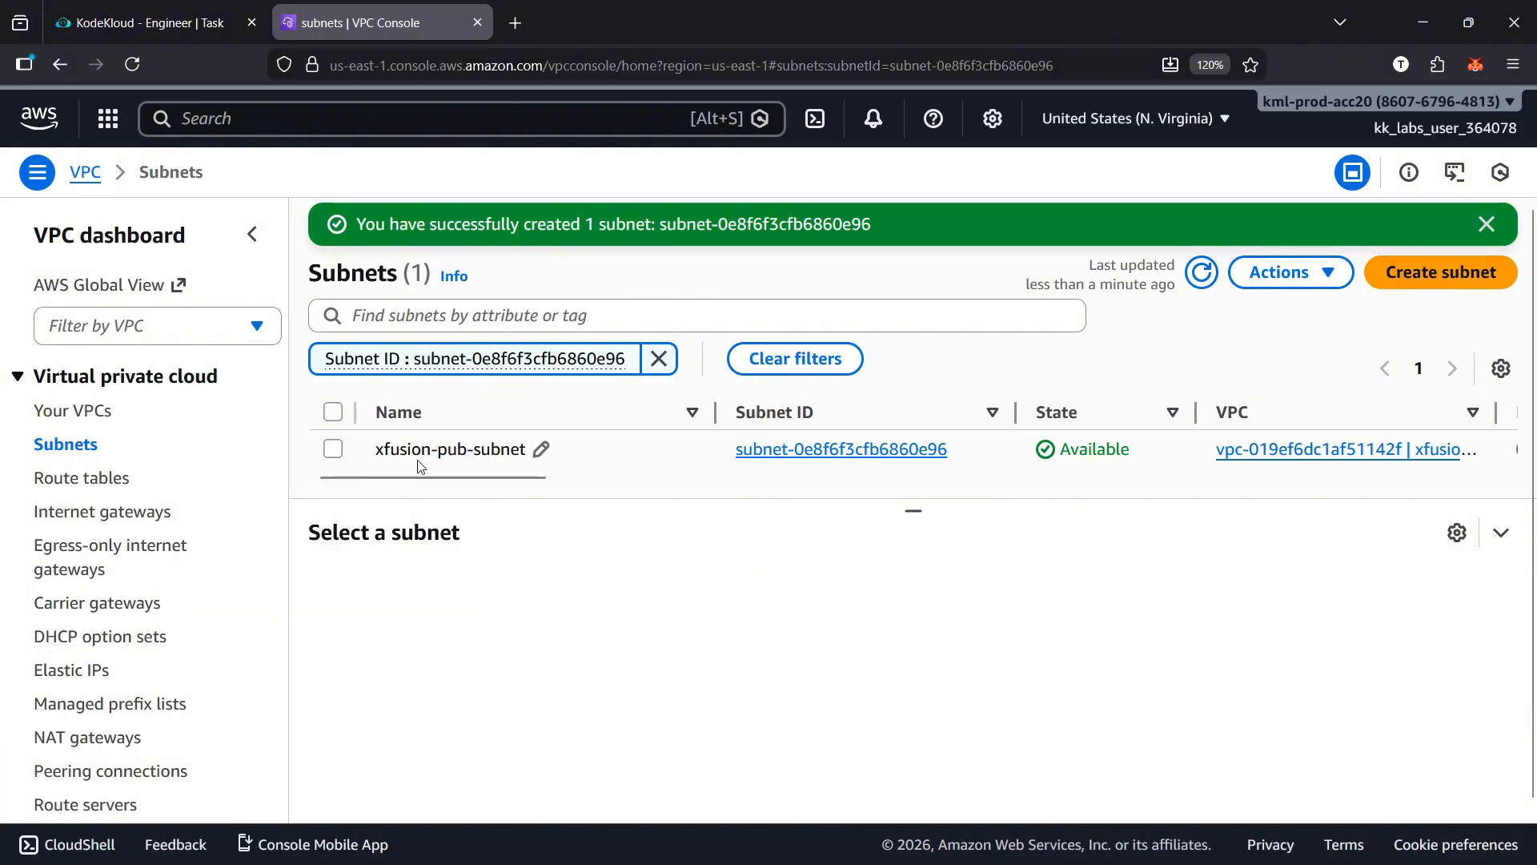
{"action": "left_click", "coordinate": [333, 415]}
{"action": "left_click", "coordinate": [1313, 273]}
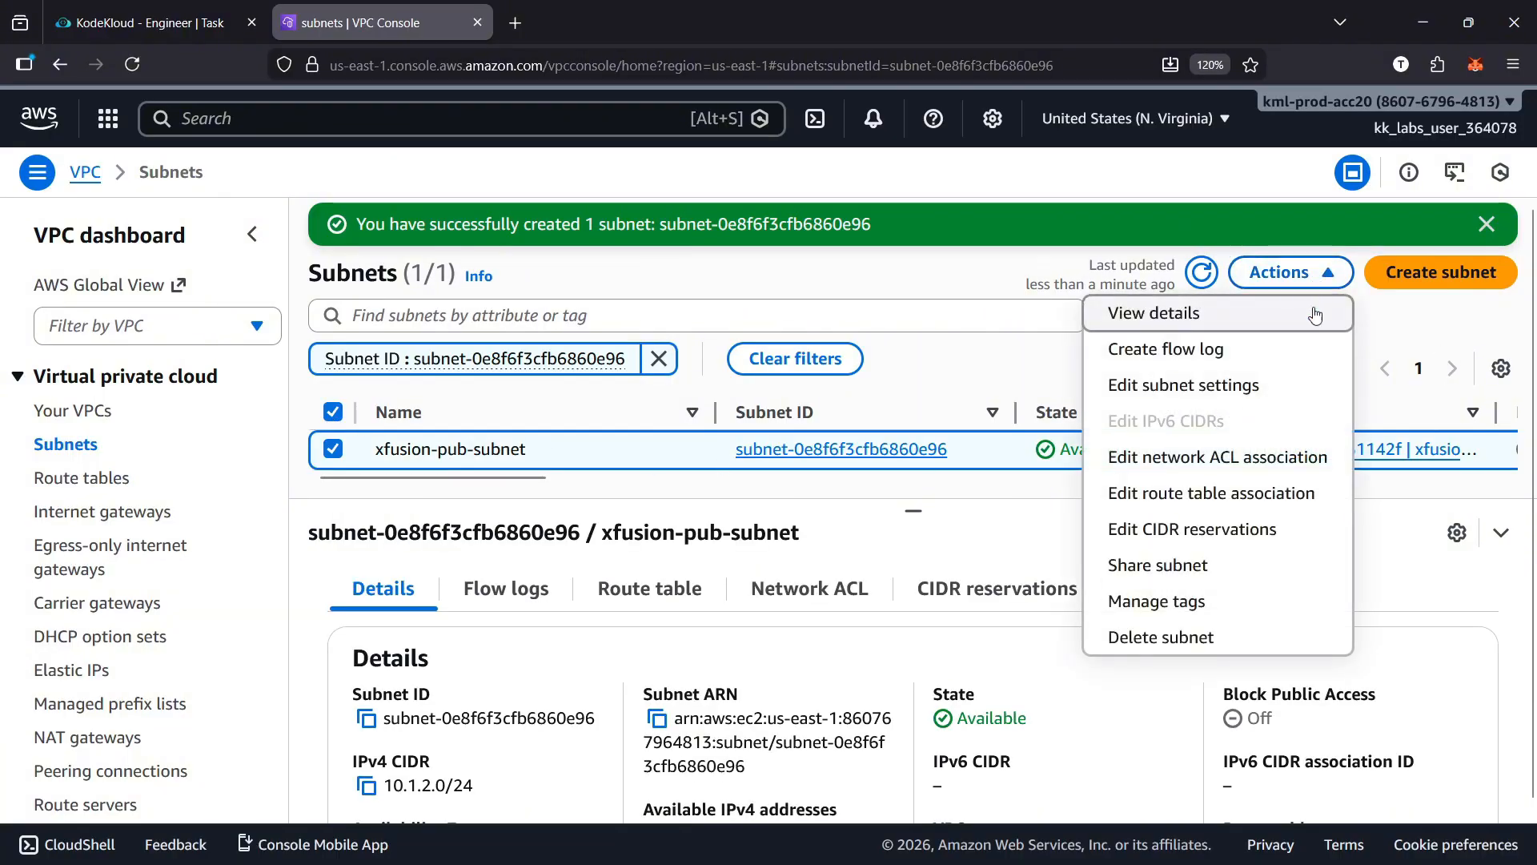
{"action": "left_click", "coordinate": [1205, 385]}
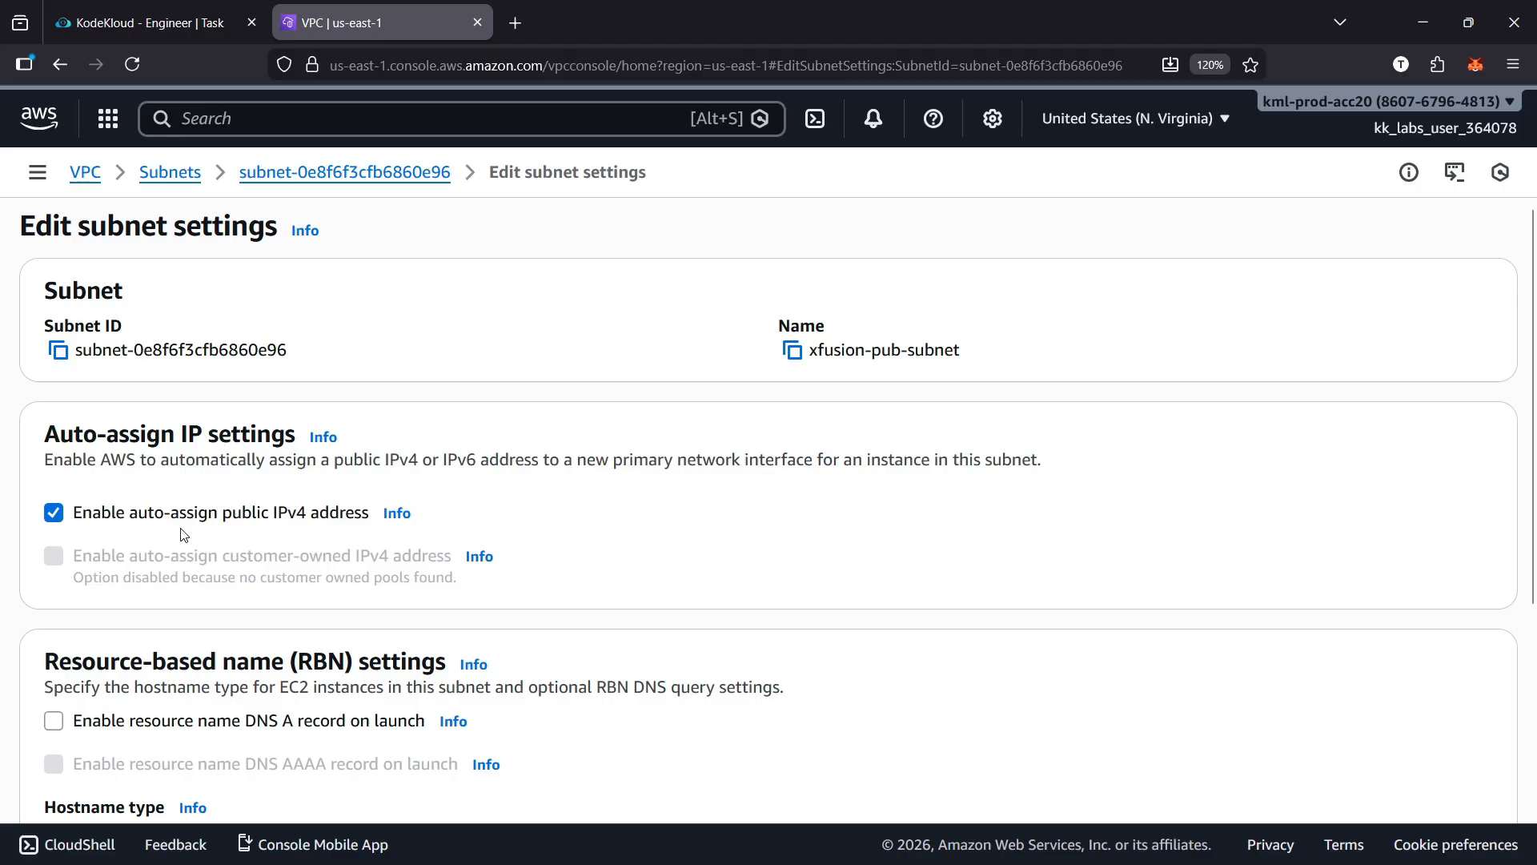
{"action": "scroll", "coordinate": [749, 580], "scroll_direction": "down", "scroll_amount": 4}
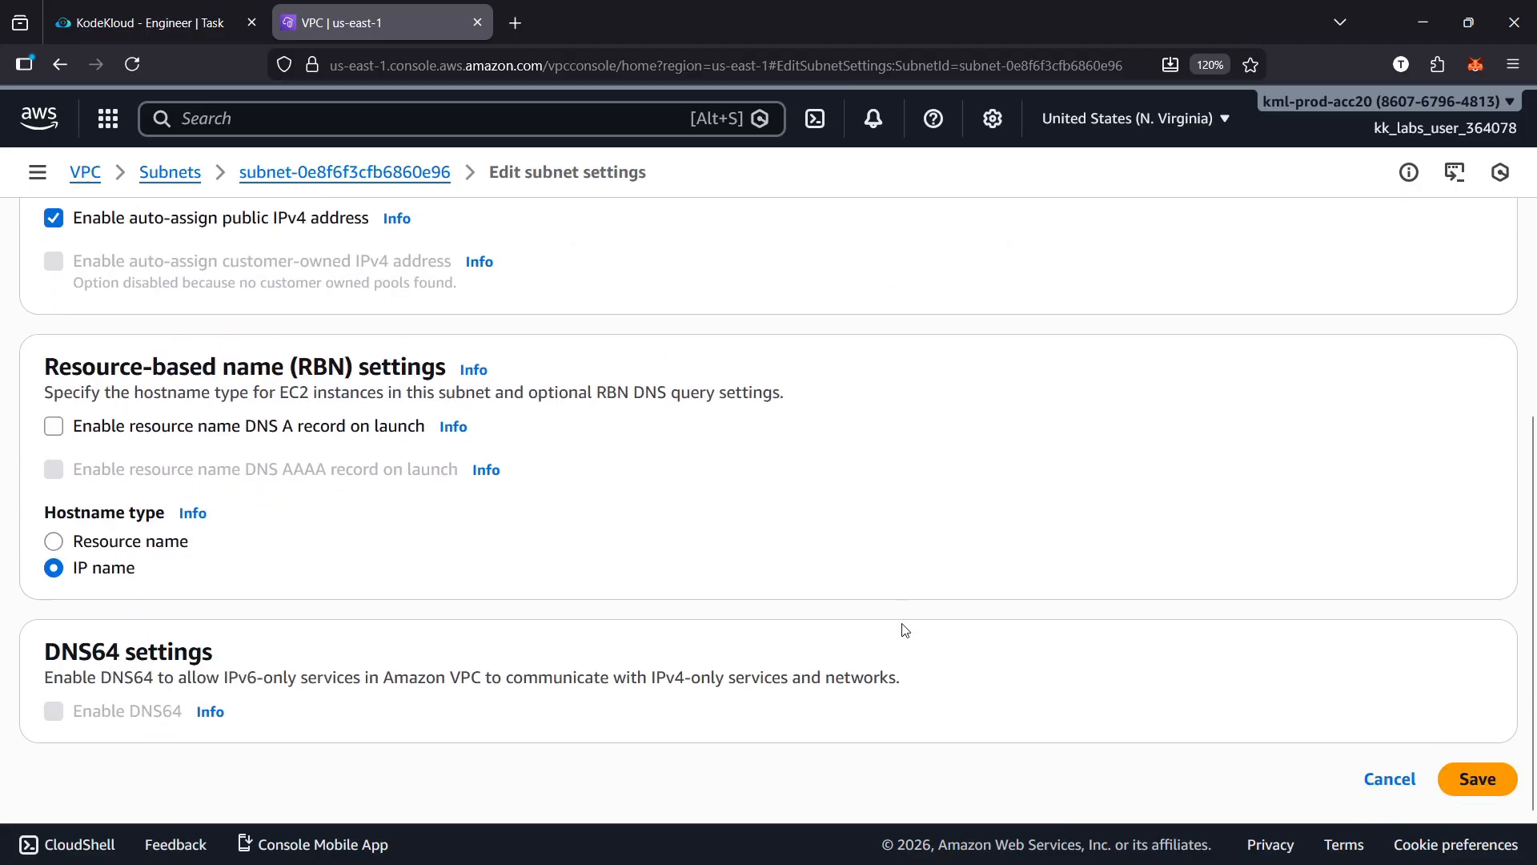
{"action": "left_click", "coordinate": [1481, 785]}
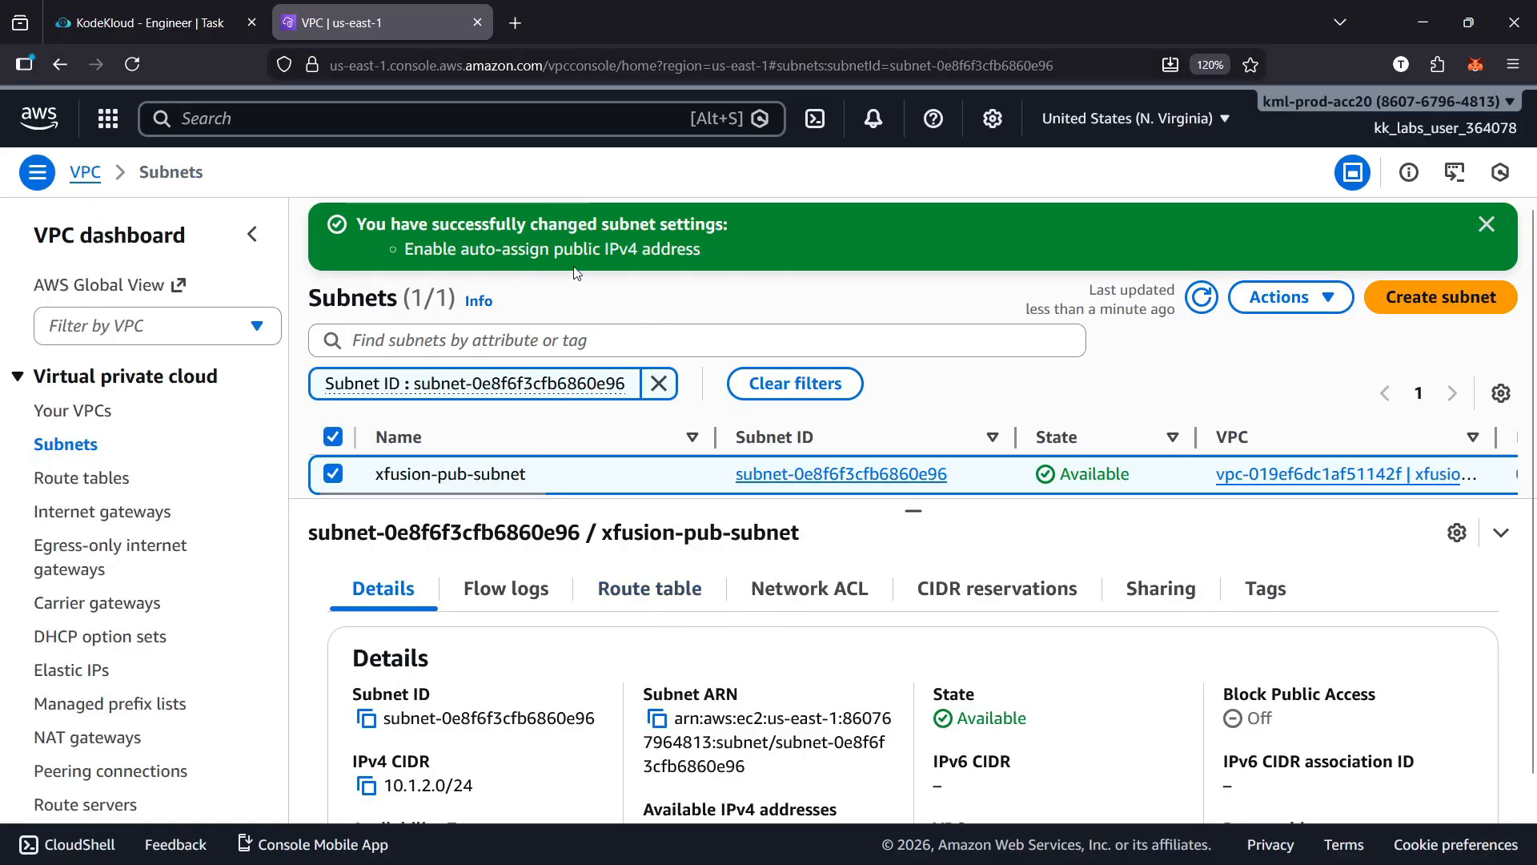
Clear the subnet ID filter and reread the NAT instance requirements in the lab task
{"action": "left_click", "coordinate": [658, 384]}
{"action": "left_click", "coordinate": [197, 32]}
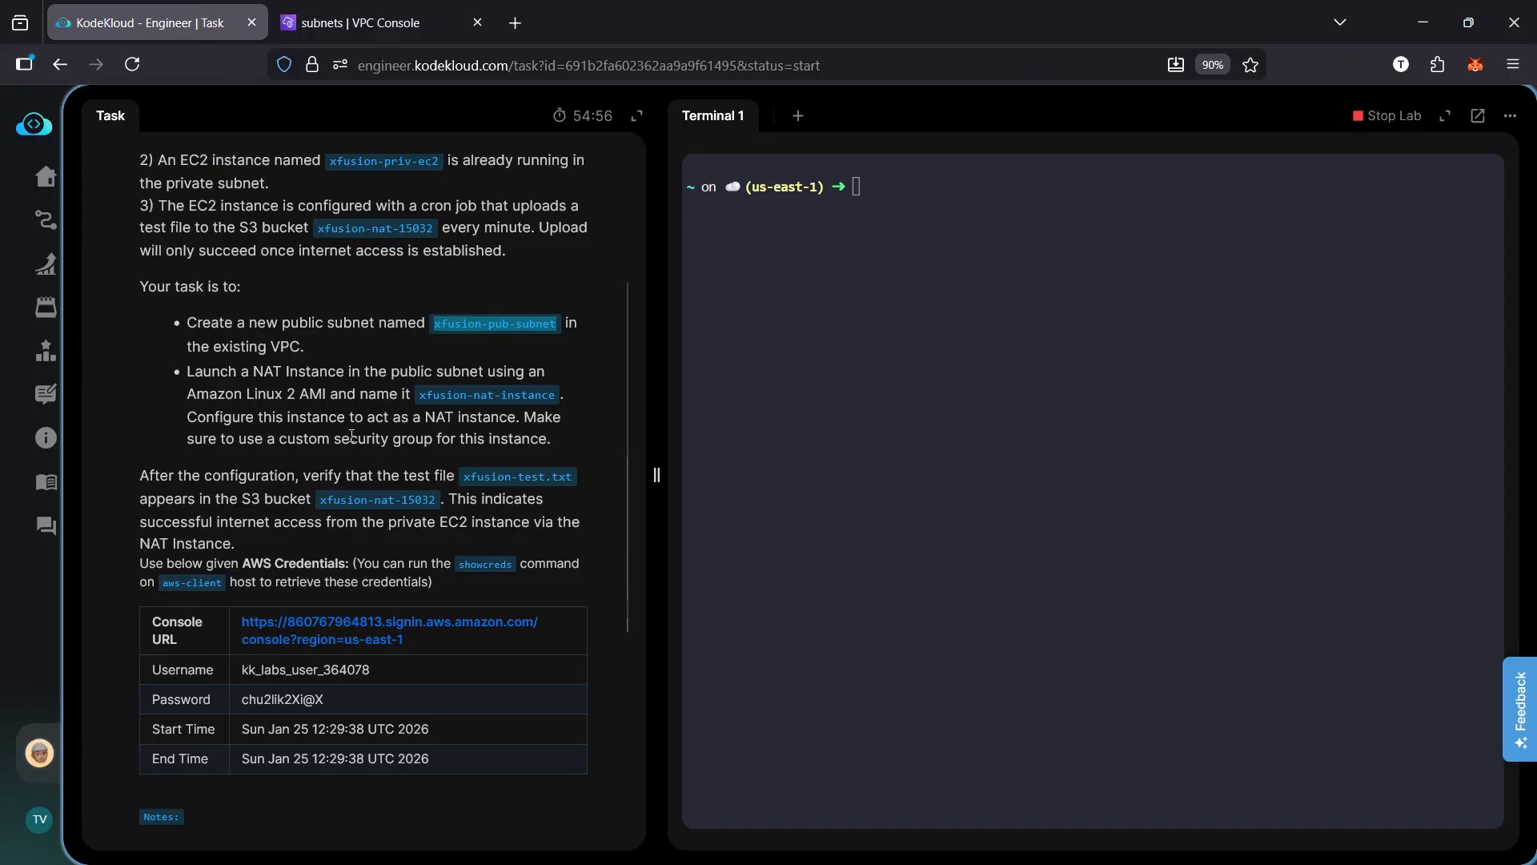
{"action": "left_click", "coordinate": [360, 23]}
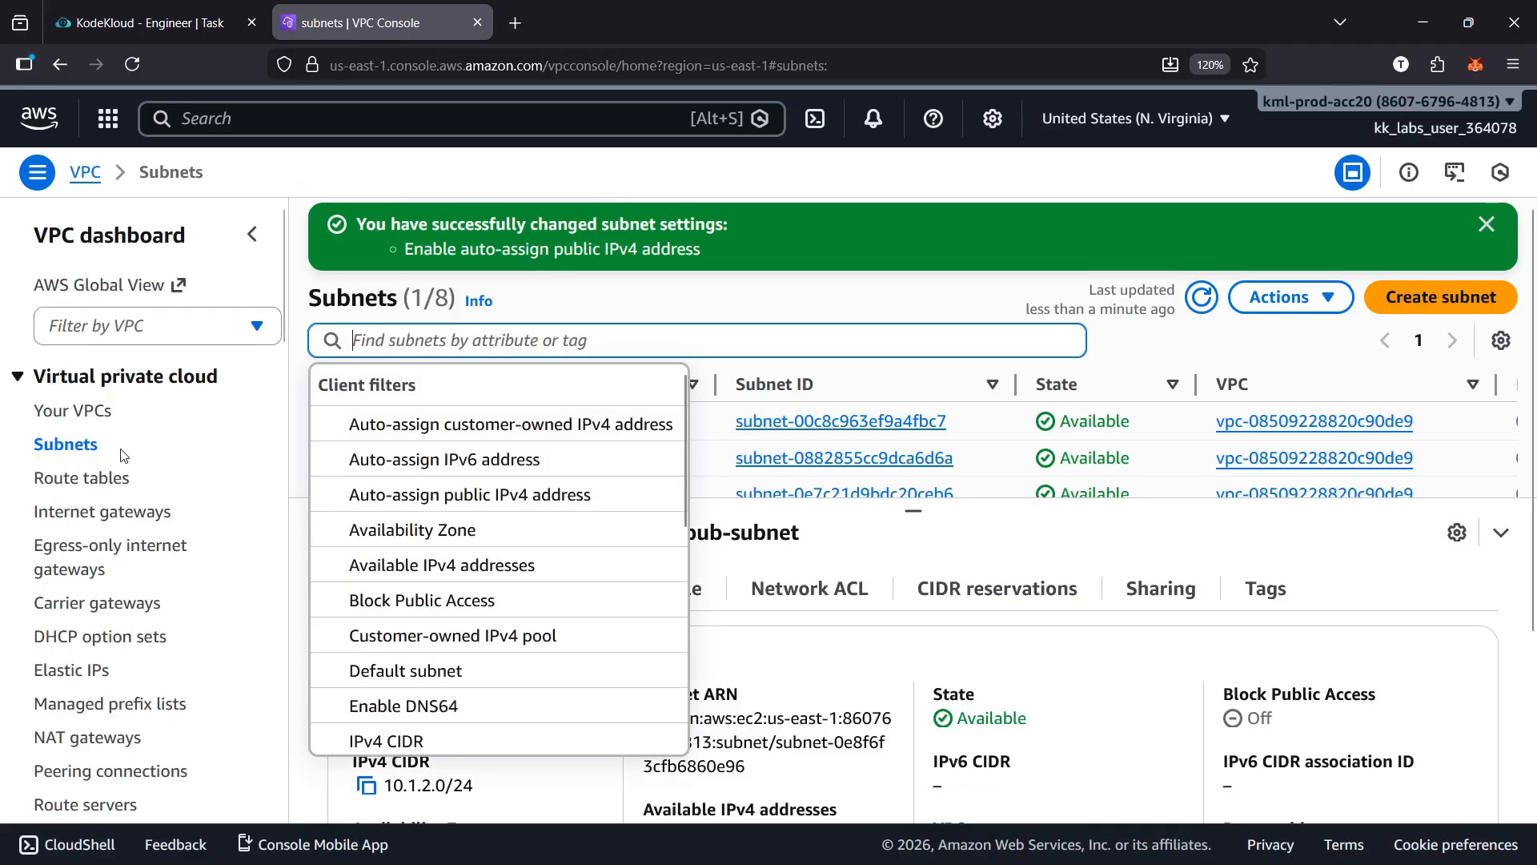
Open the resource map of xfusion-priv-vpc to examine its subnets
{"action": "left_click", "coordinate": [90, 411]}
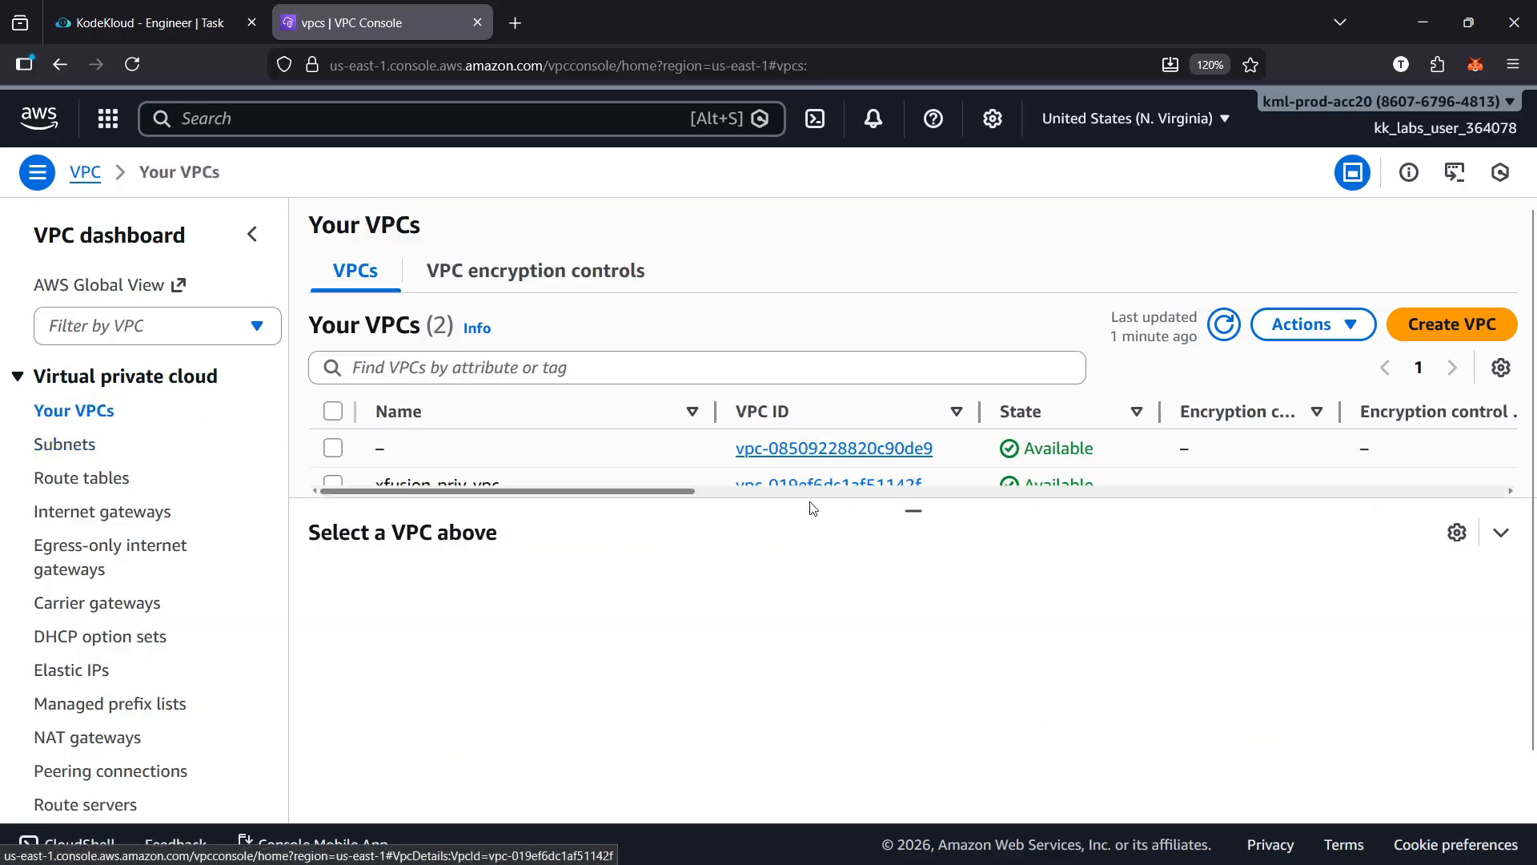
{"action": "scroll", "coordinate": [611, 461], "scroll_direction": "down", "scroll_amount": 1}
{"action": "left_click_drag", "start_coordinate": [497, 451], "coordinate": [449, 515]}
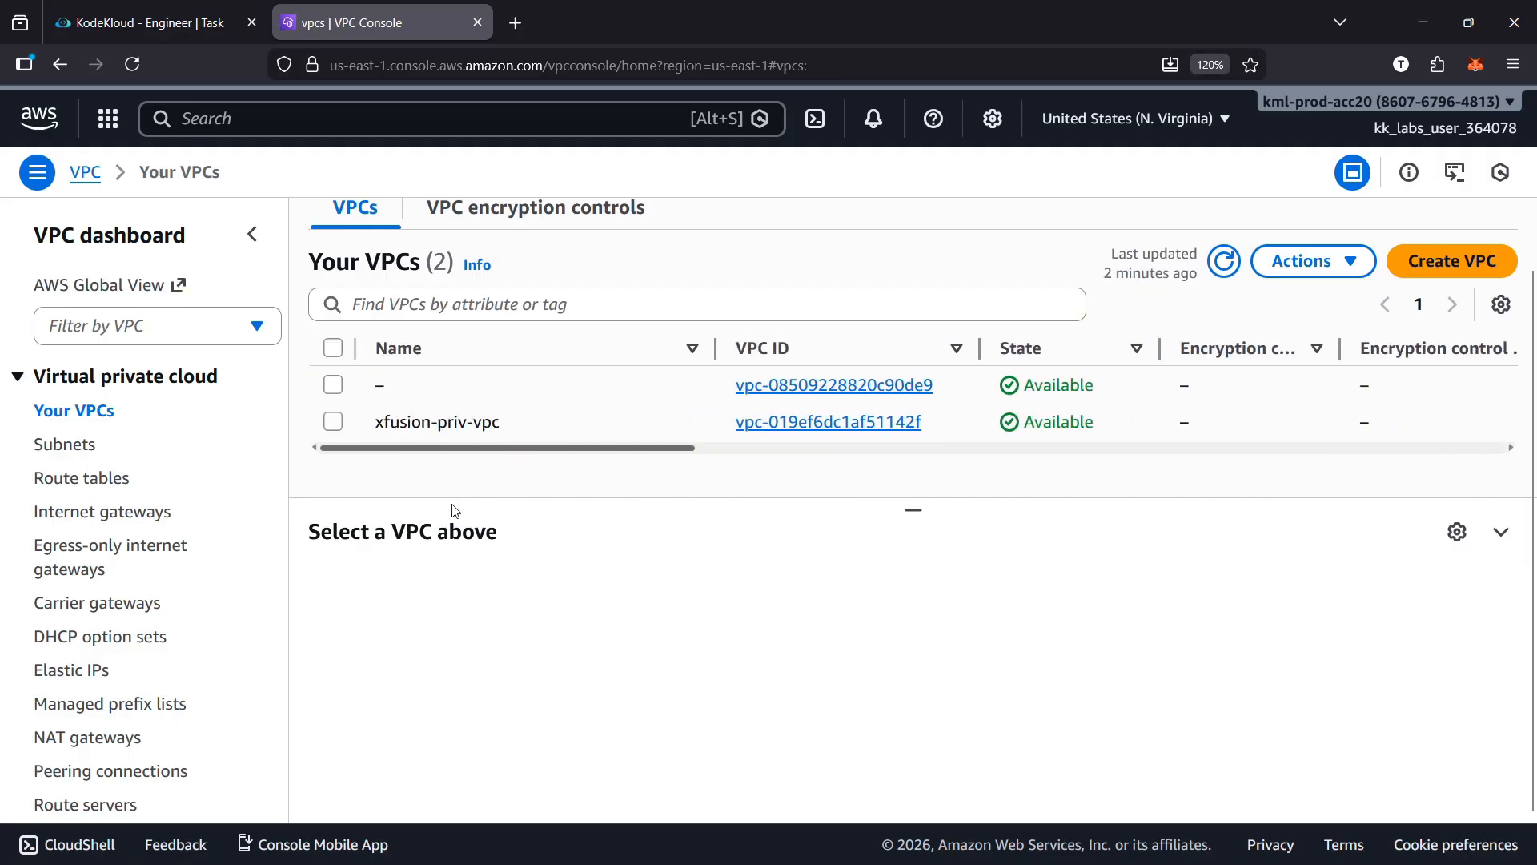
{"action": "left_click", "coordinate": [333, 422]}
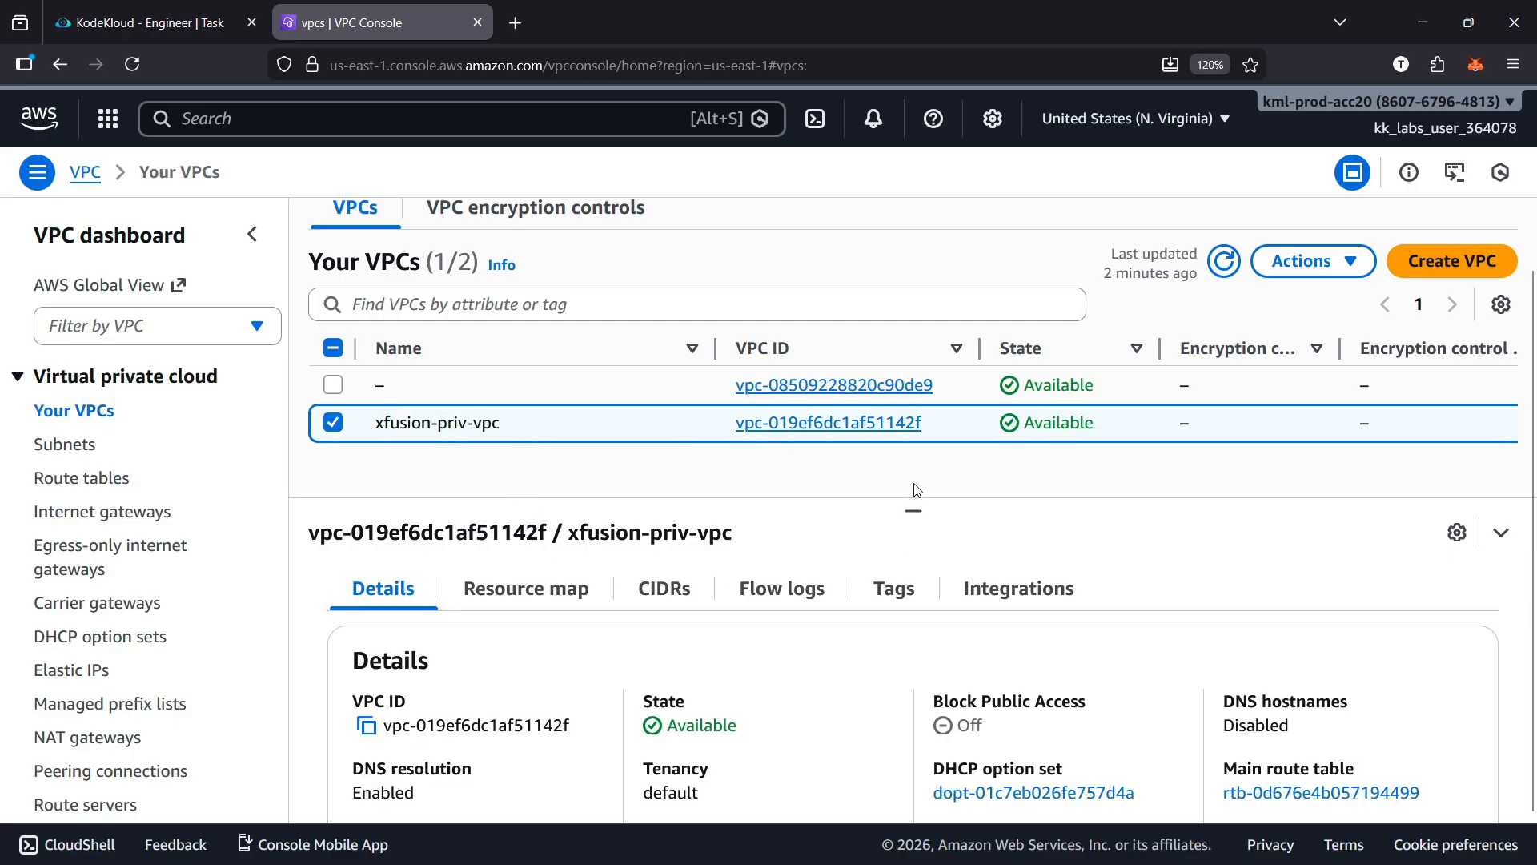
{"action": "left_click", "coordinate": [548, 607]}
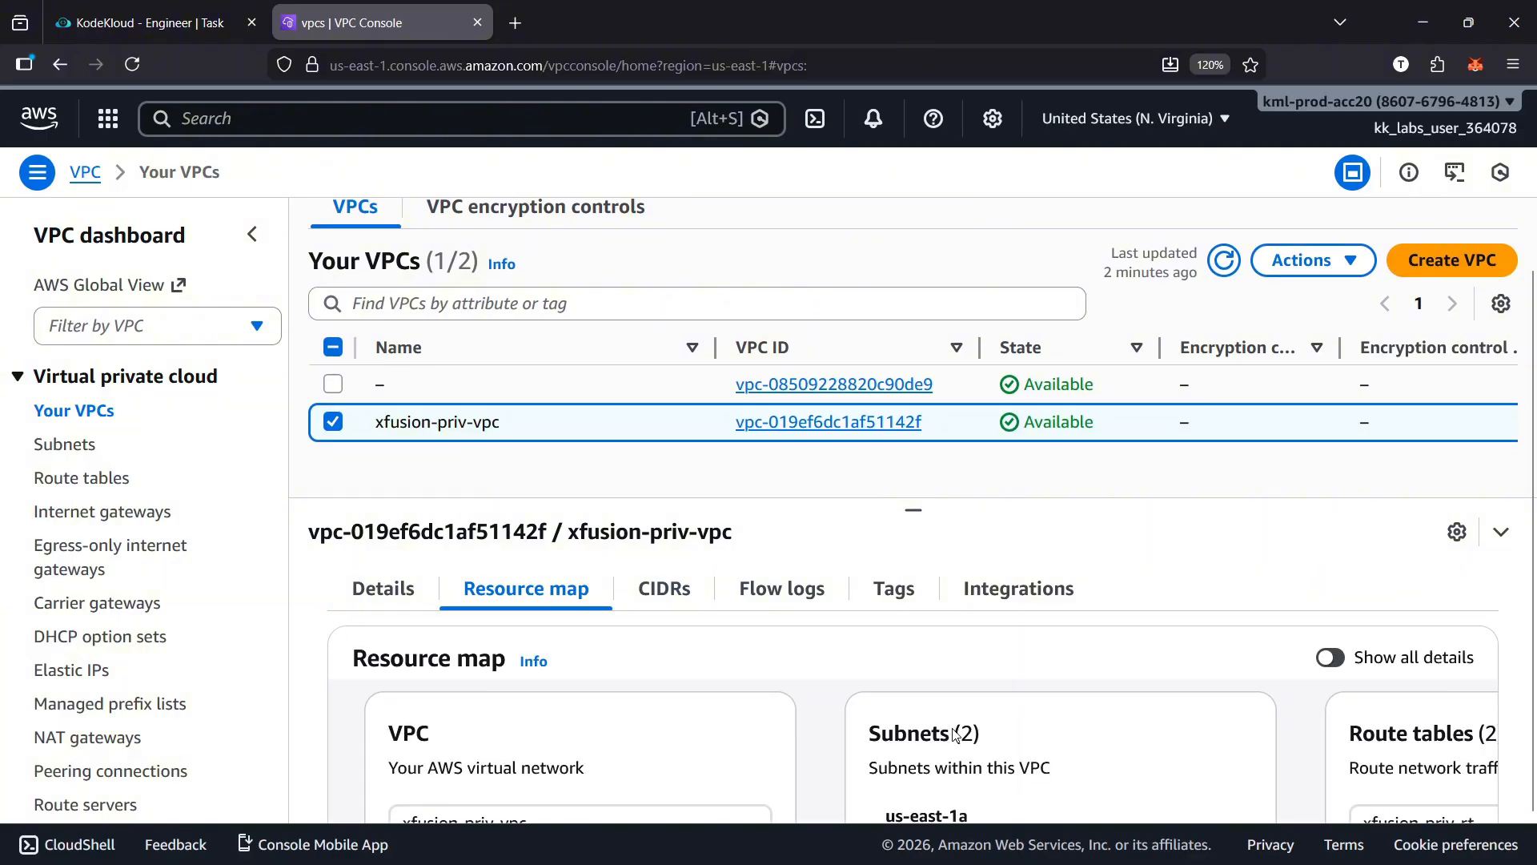
{"action": "scroll", "coordinate": [962, 745], "scroll_direction": "down", "scroll_amount": 2}
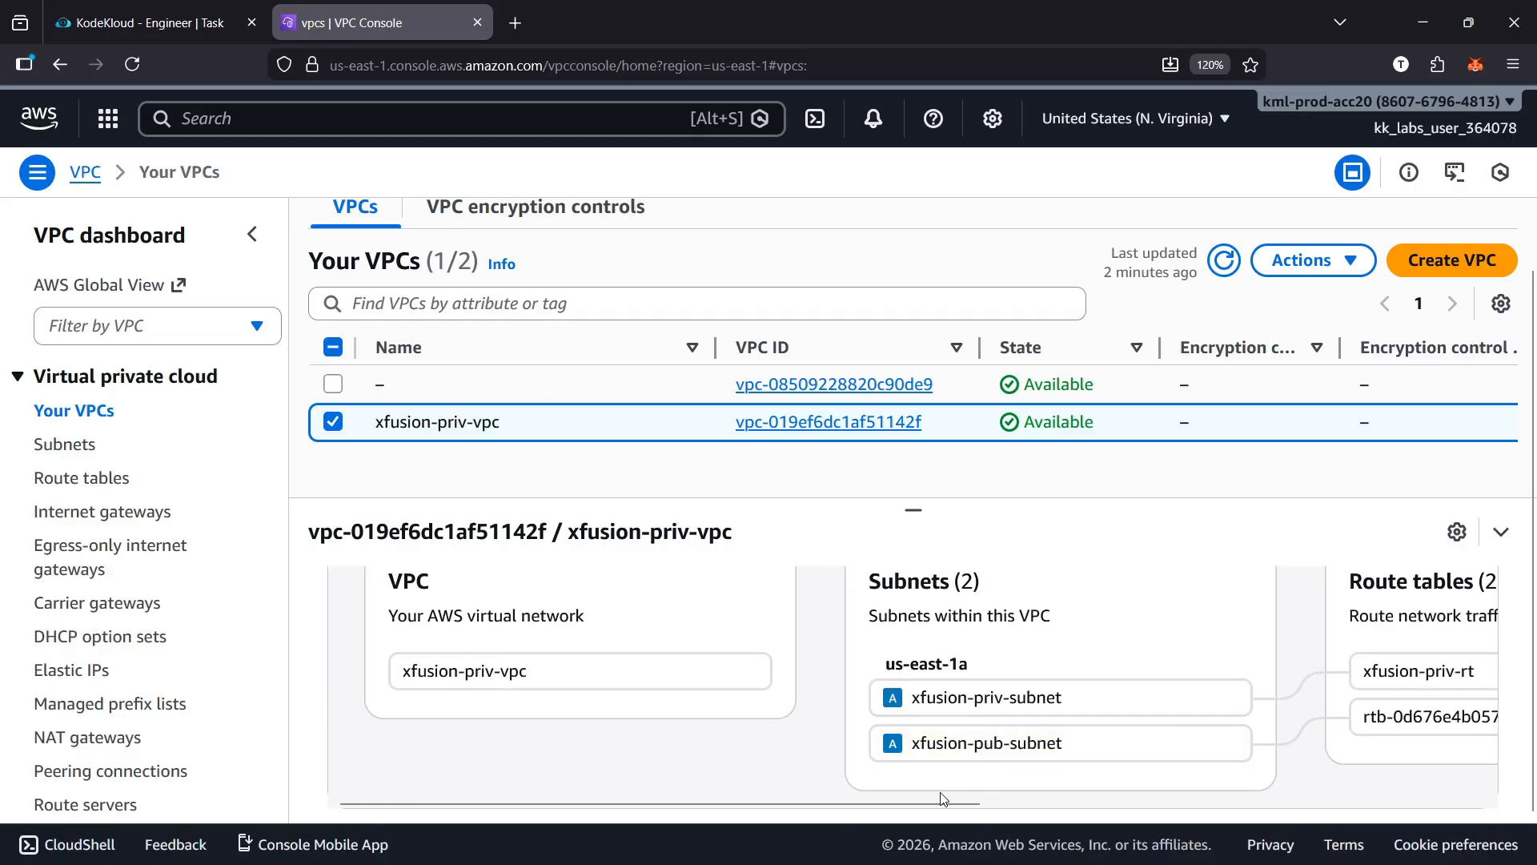
Trace which route table xfusion-pub-subnet uses in the resource map and open that route table's details
{"action": "left_click_drag", "start_coordinate": [960, 805], "coordinate": [1220, 808]}
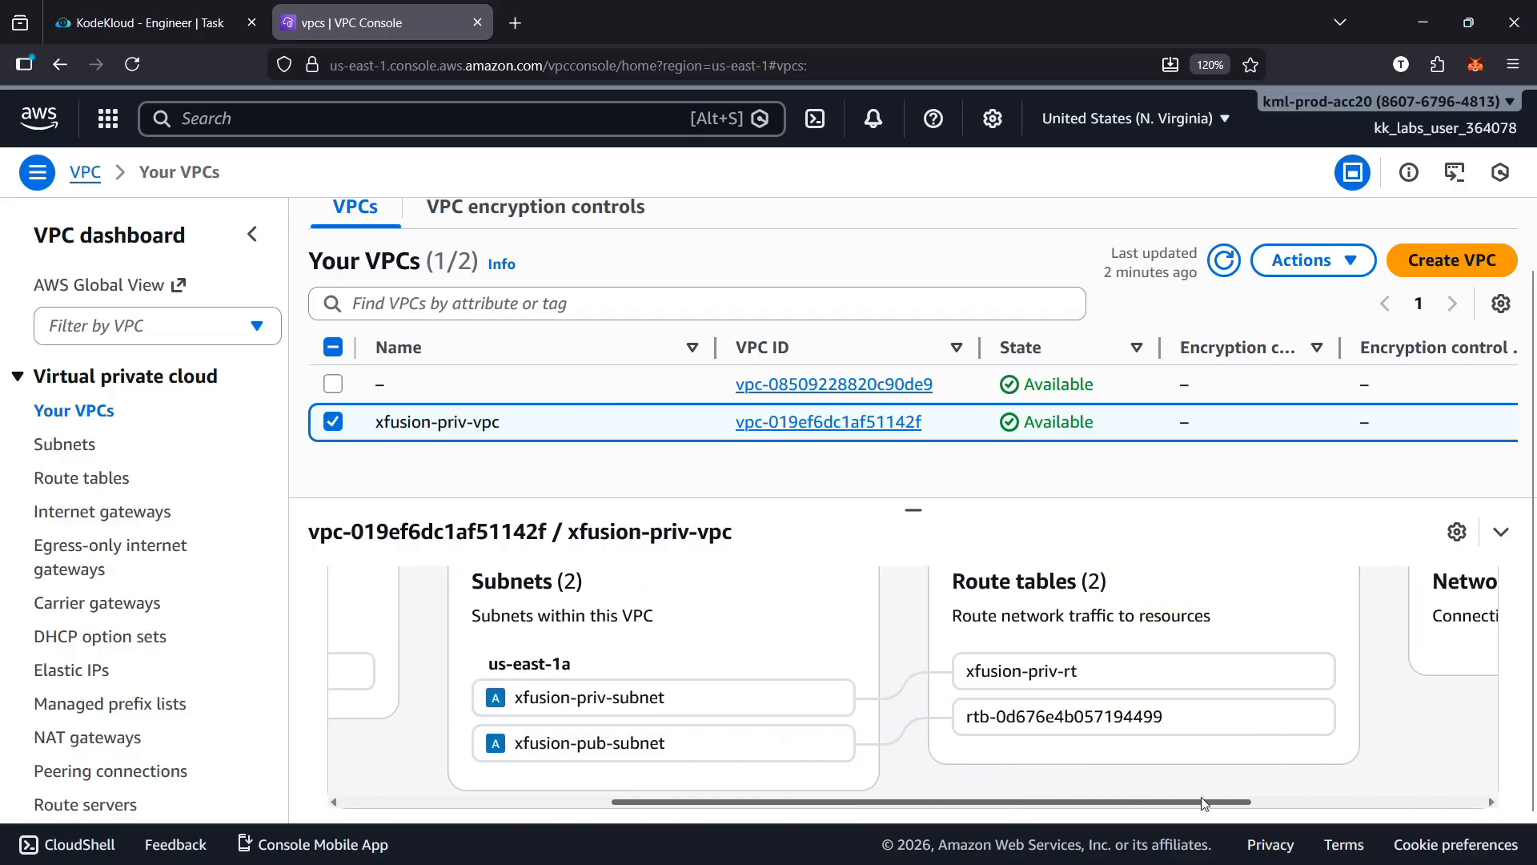
{"action": "left_click", "coordinate": [708, 741]}
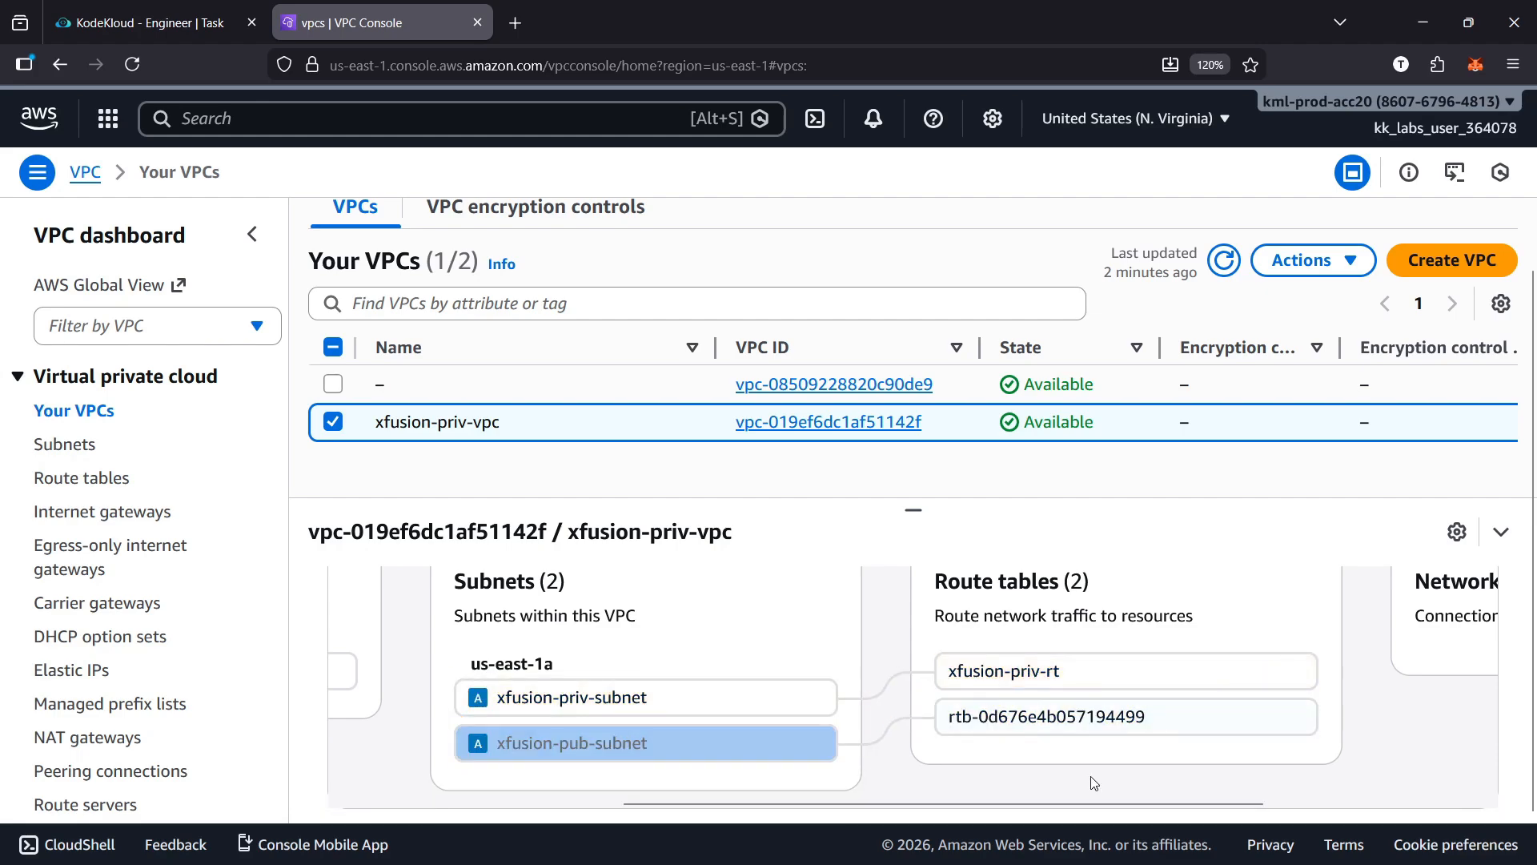
{"action": "left_click_drag", "start_coordinate": [1149, 804], "coordinate": [1257, 803]}
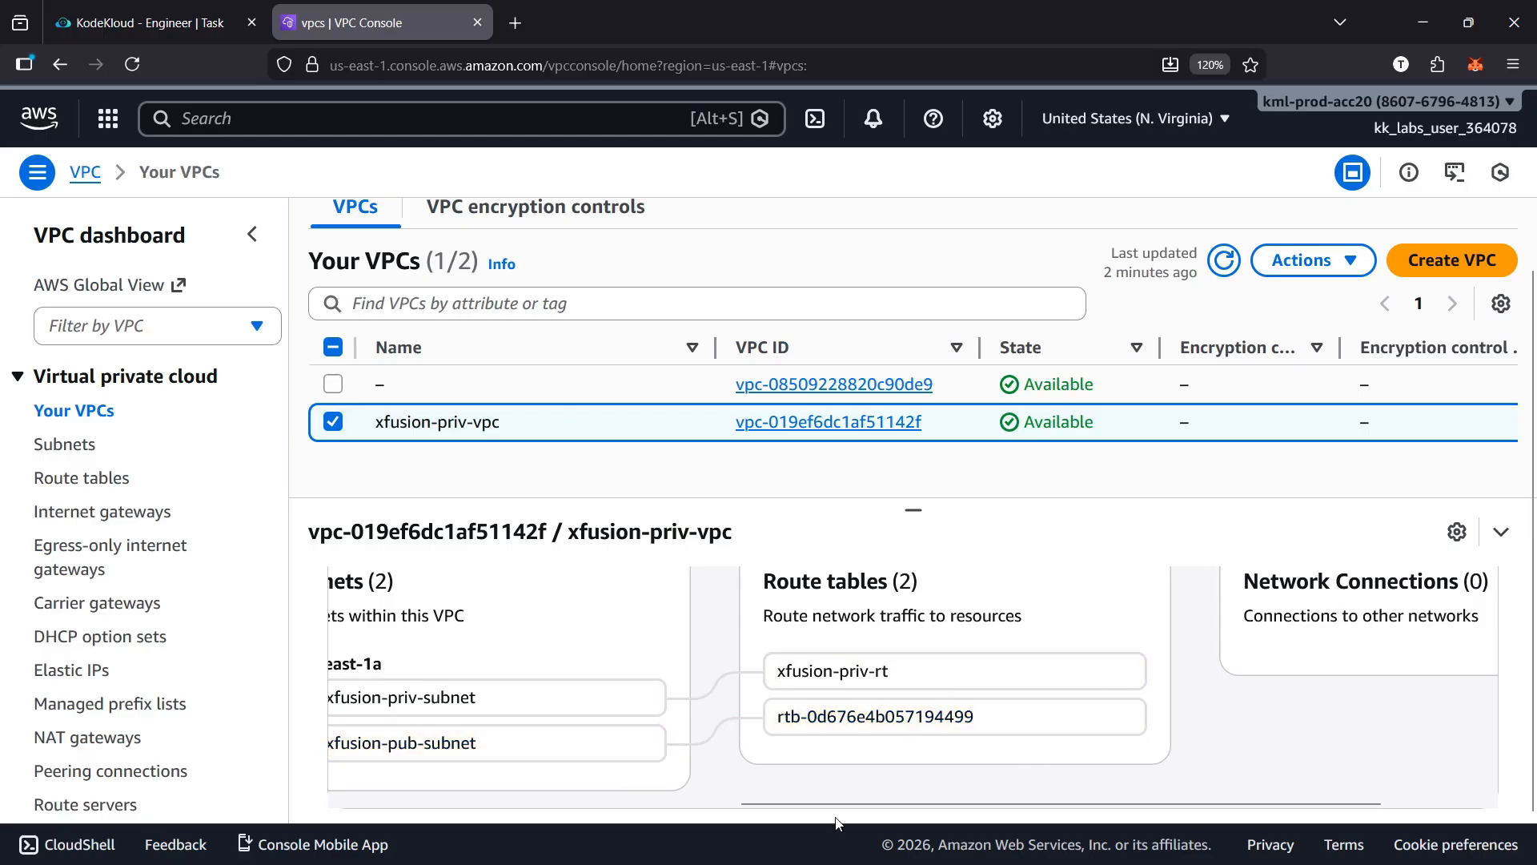
{"action": "left_click_drag", "start_coordinate": [839, 803], "coordinate": [753, 814]}
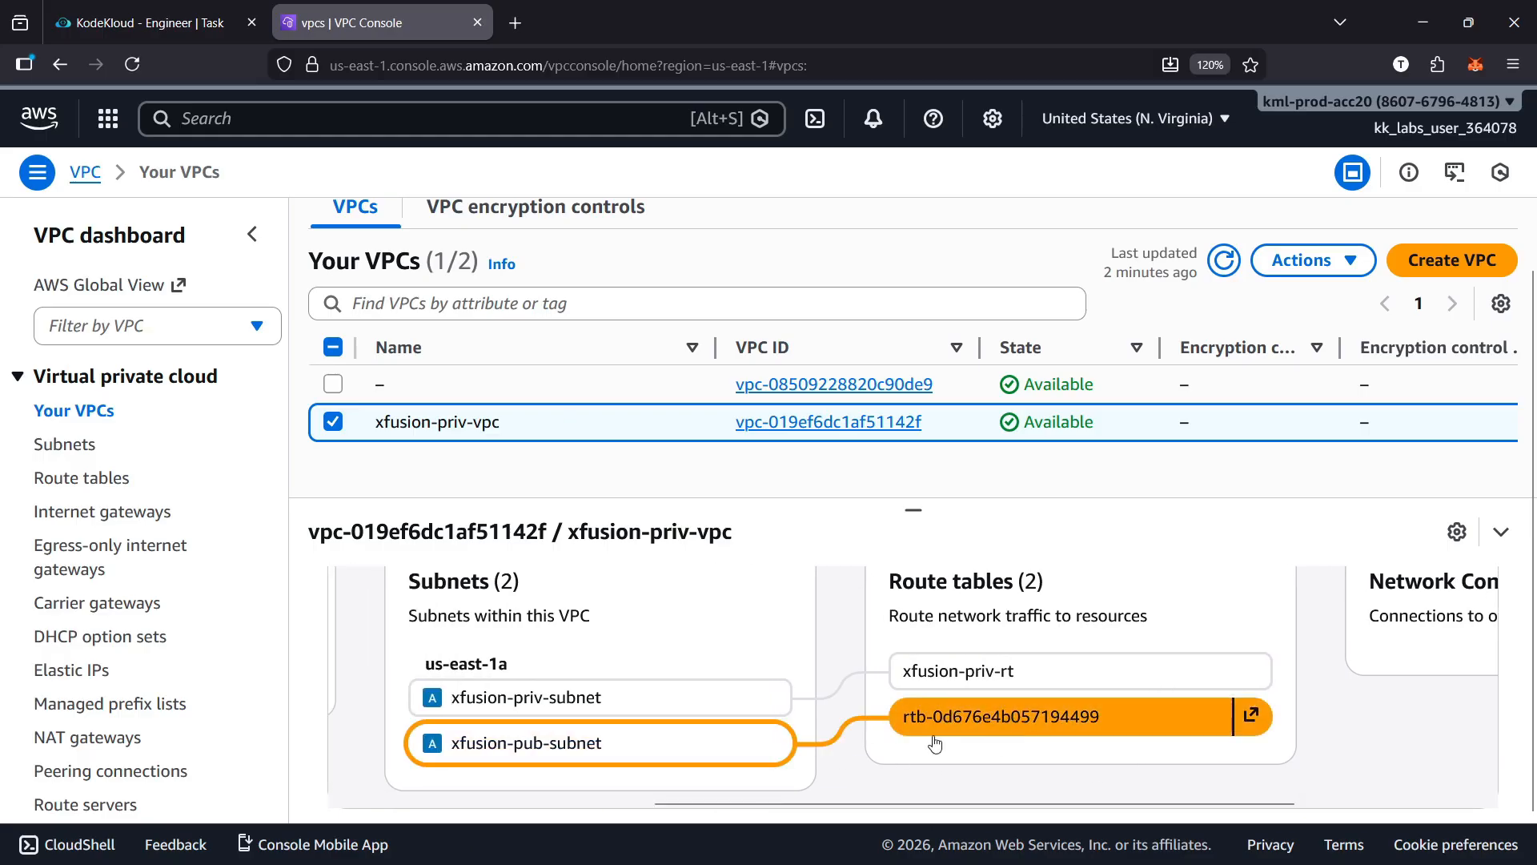
{"action": "left_click", "coordinate": [1001, 716]}
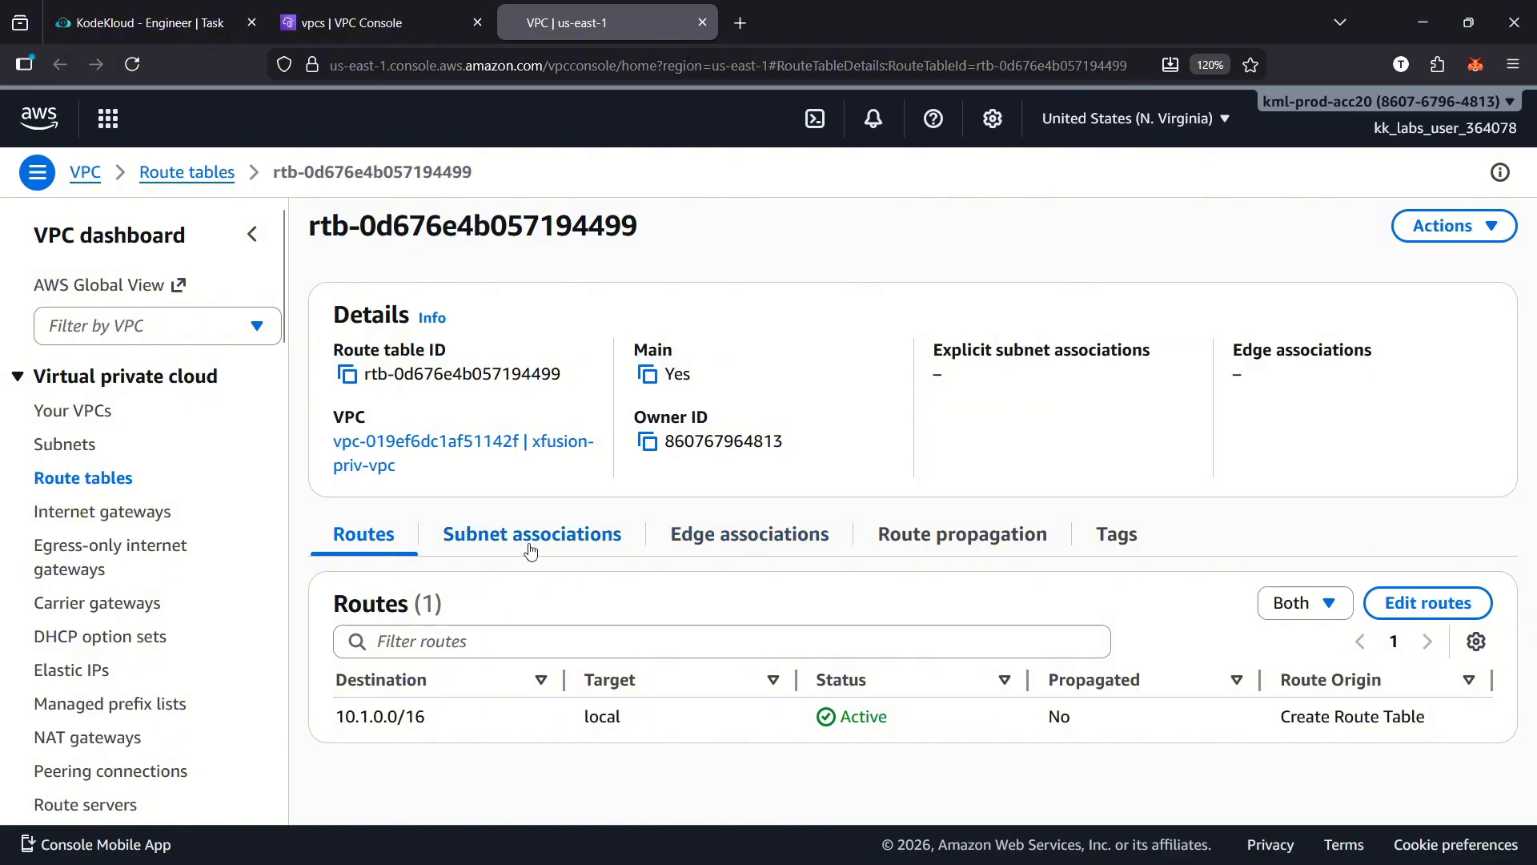
Create an internet gateway named xfusion-igw
{"action": "left_click", "coordinate": [128, 521]}
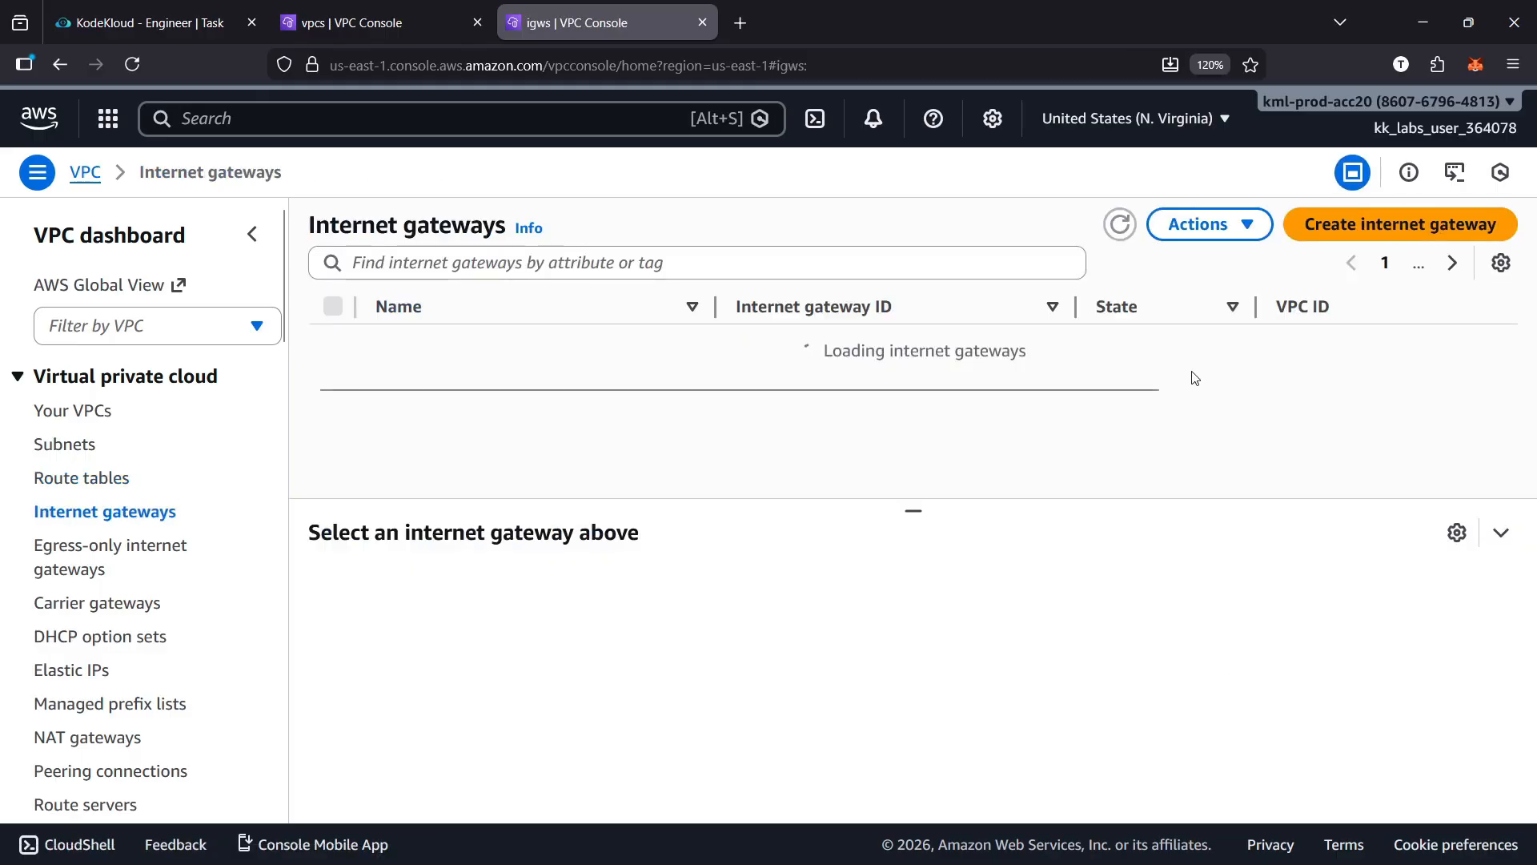
{"action": "left_click", "coordinate": [1358, 235]}
{"action": "left_click", "coordinate": [456, 415]}
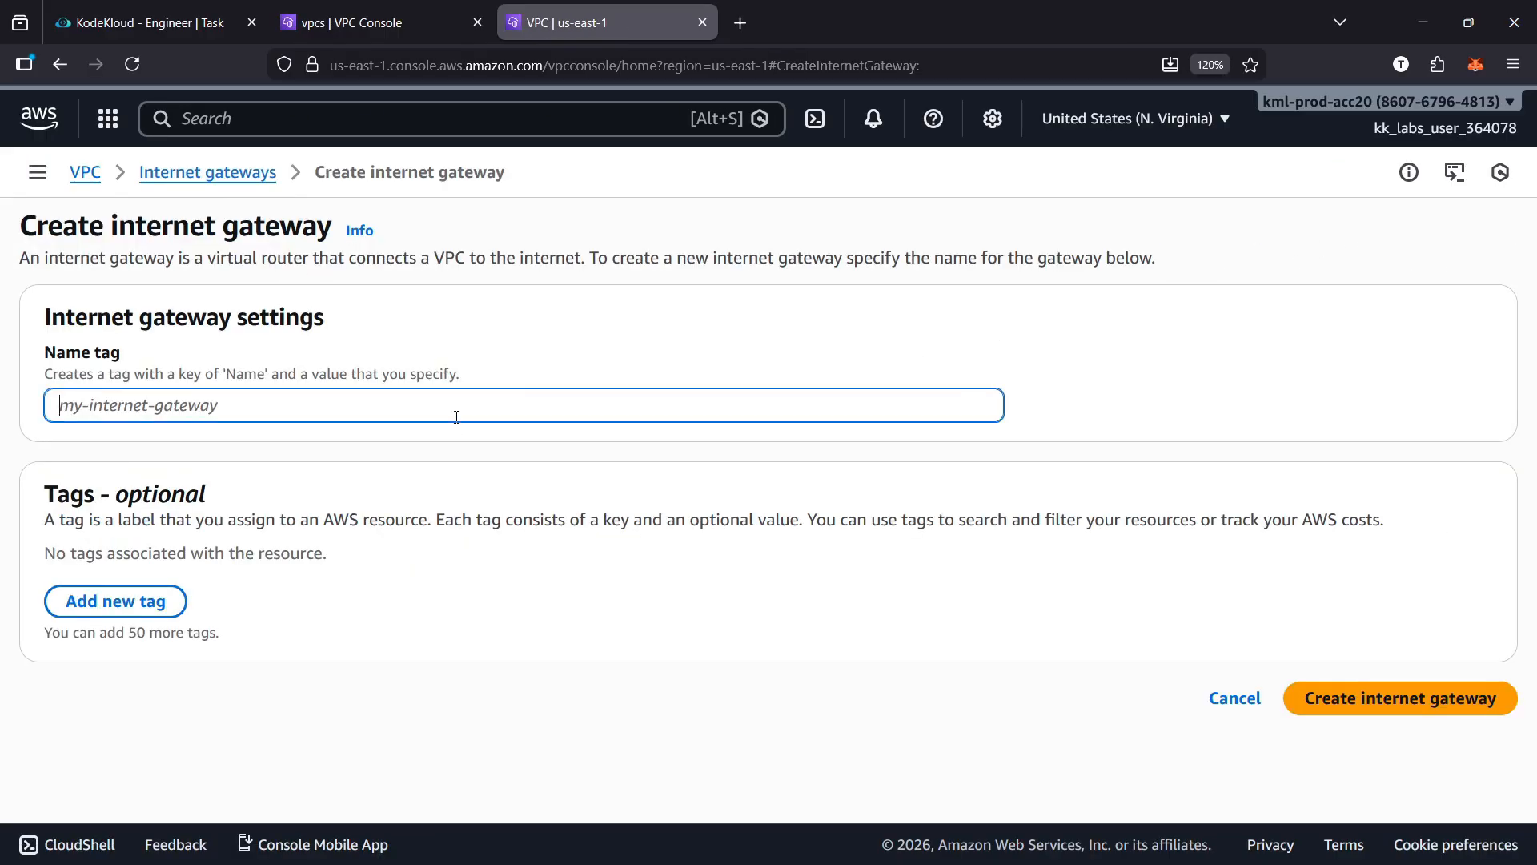
{"action": "left_click", "coordinate": [144, 23]}
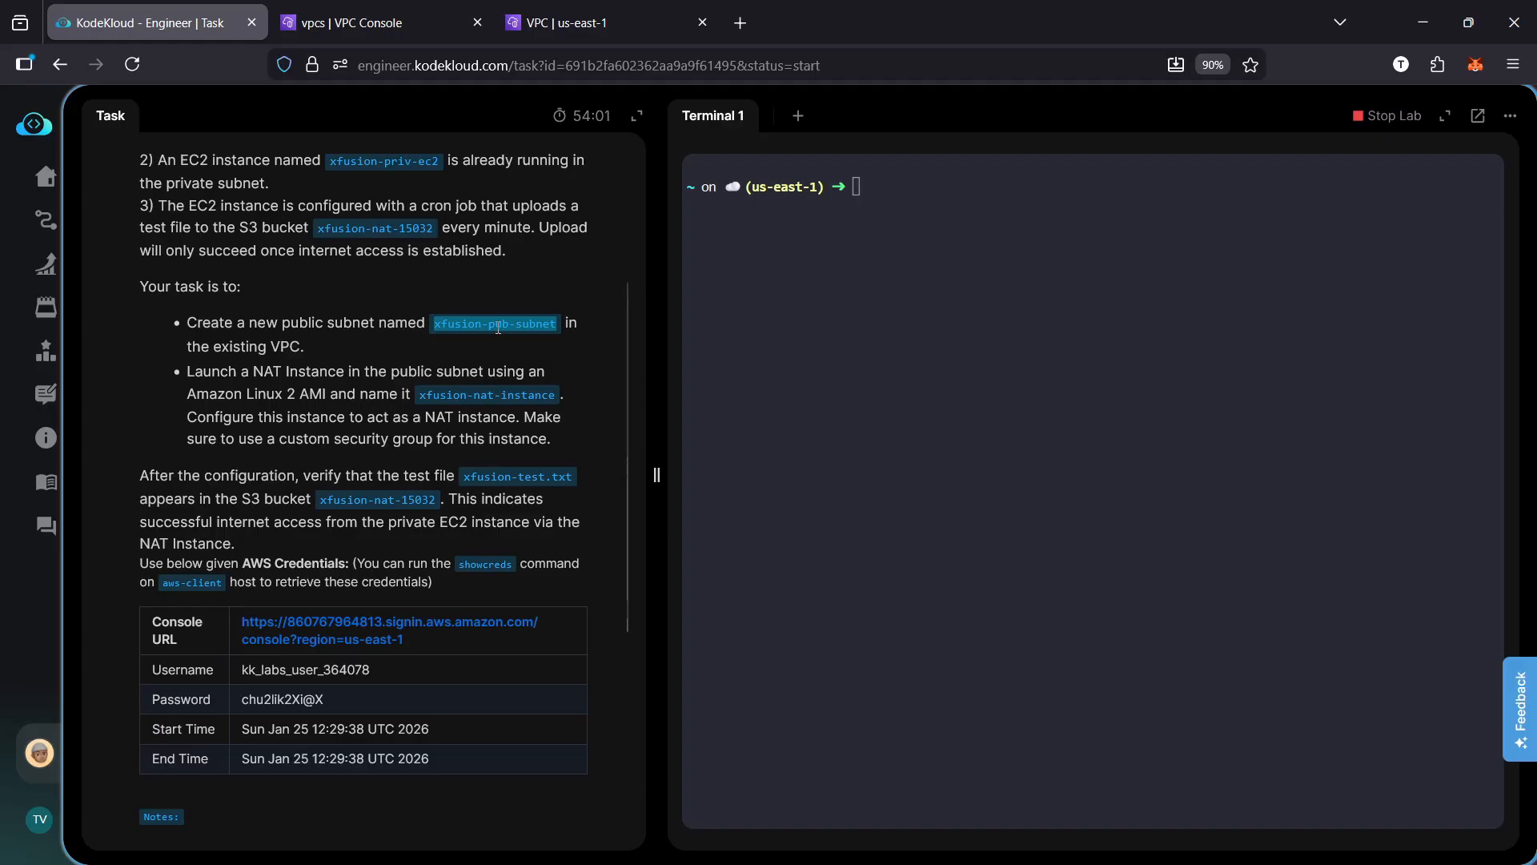
{"action": "left_click", "coordinate": [561, 23]}
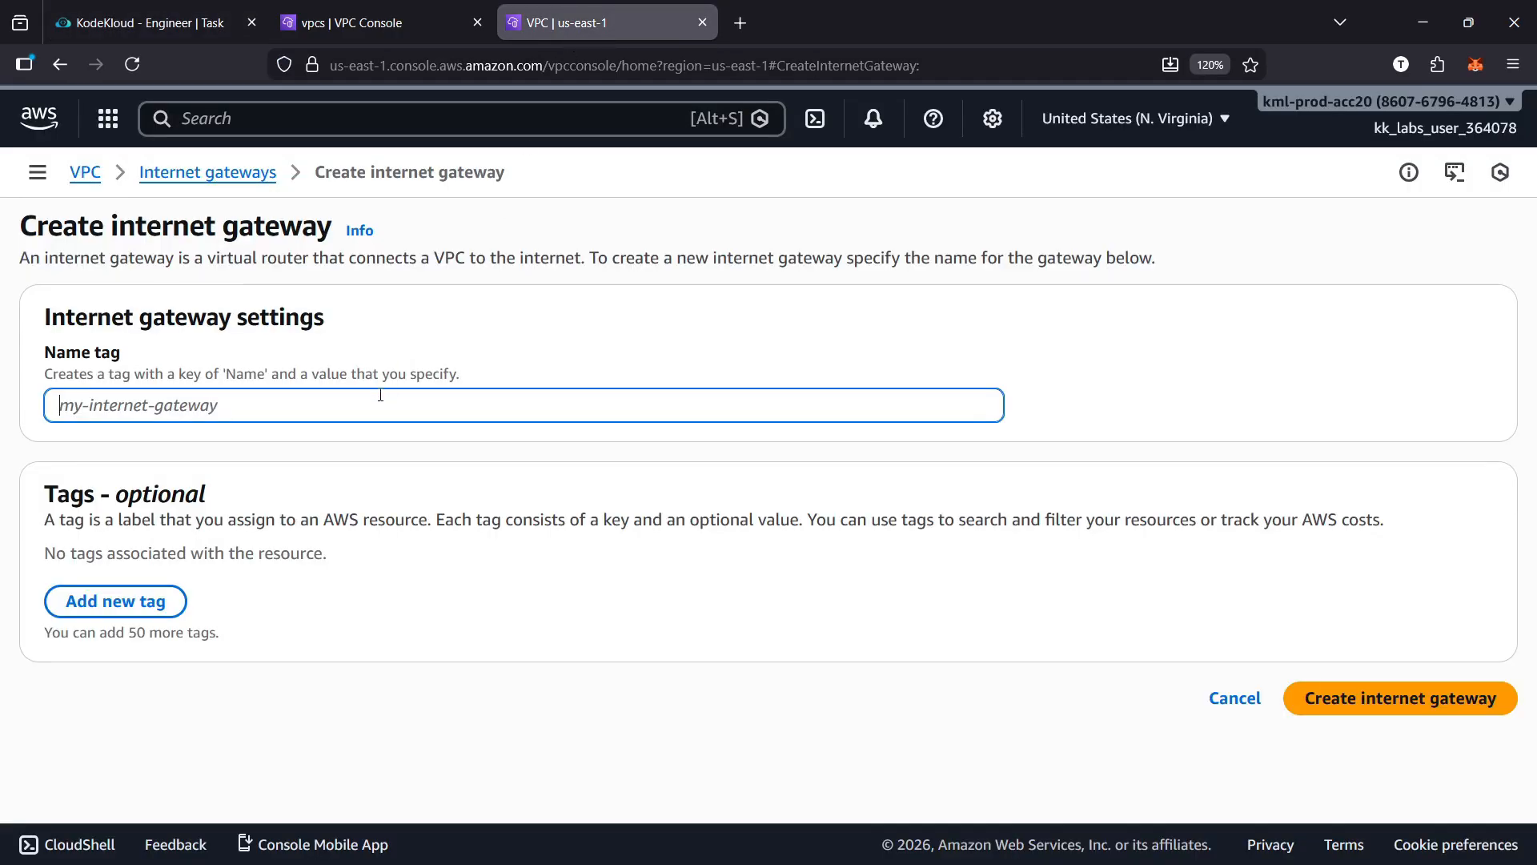
{"action": "type", "text": "xfusion-pub-subnet"}
{"action": "left_click_drag", "start_coordinate": [230, 407], "coordinate": [142, 406]}
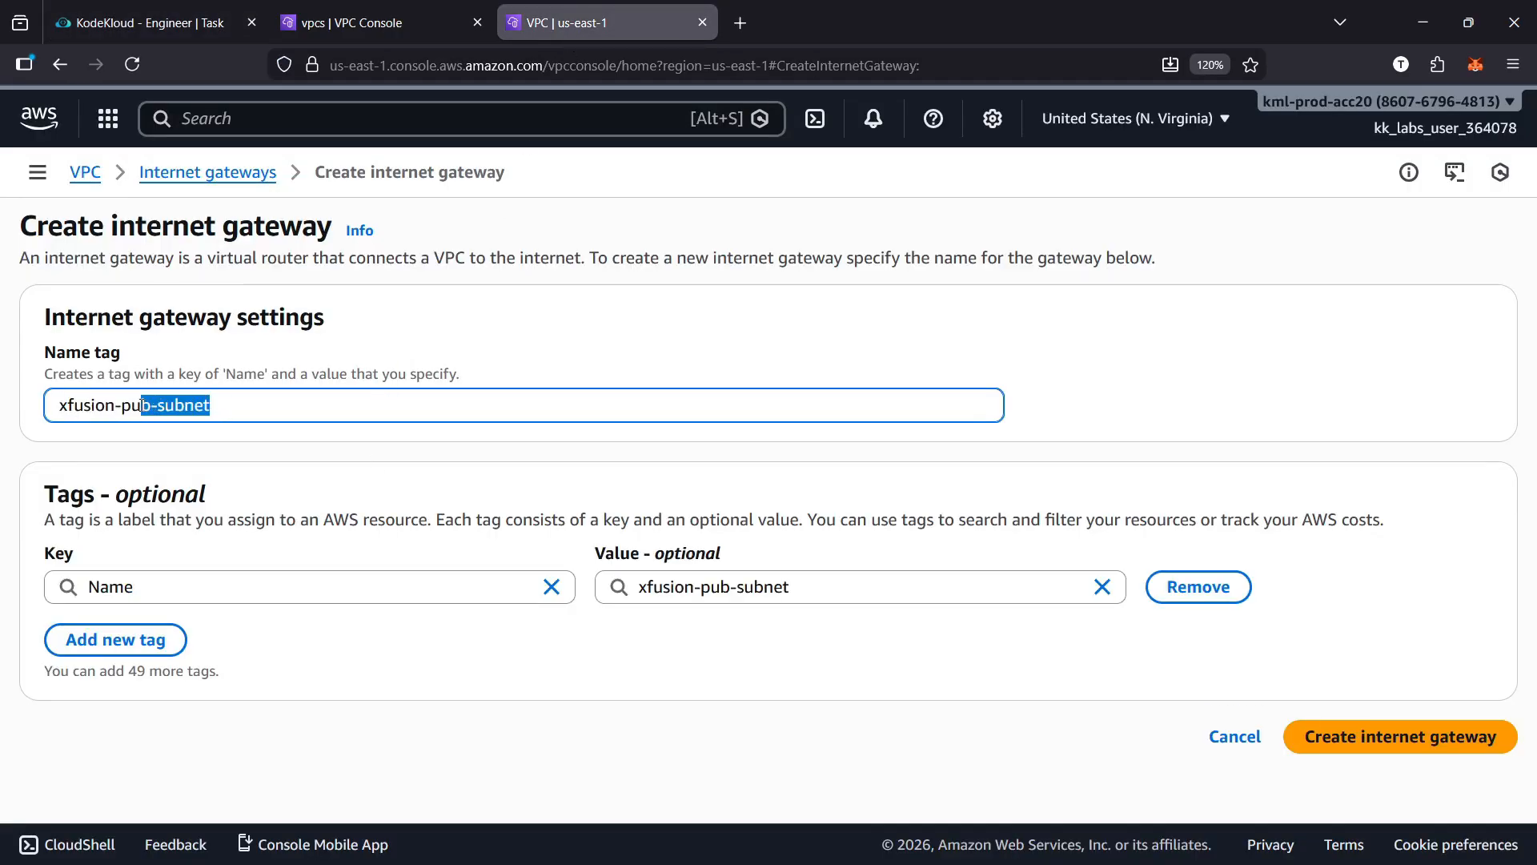
{"action": "type", "text": "ion-igw"}
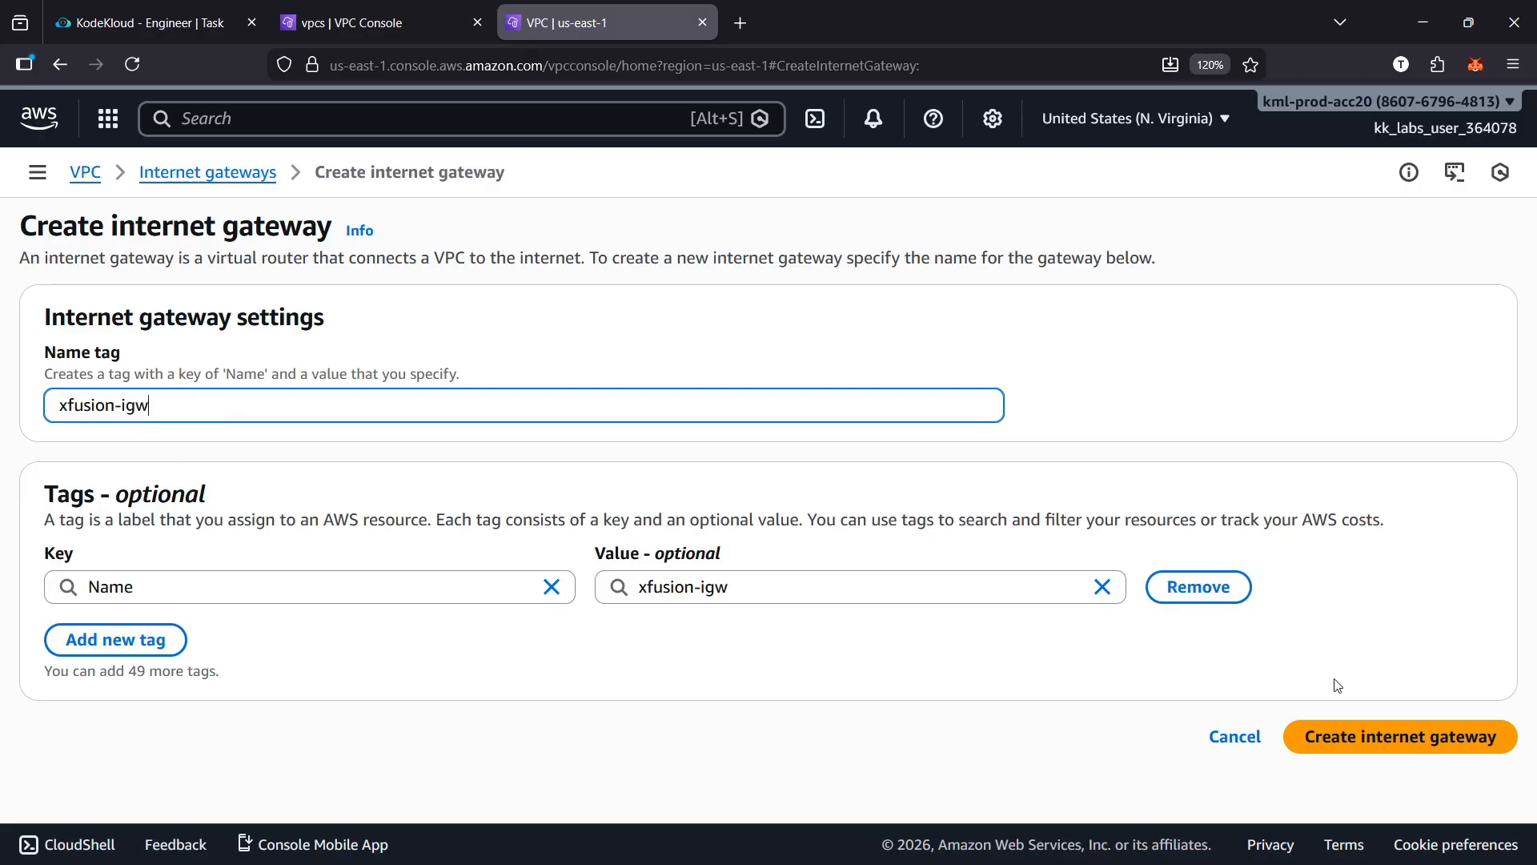
{"action": "left_click", "coordinate": [1401, 730]}
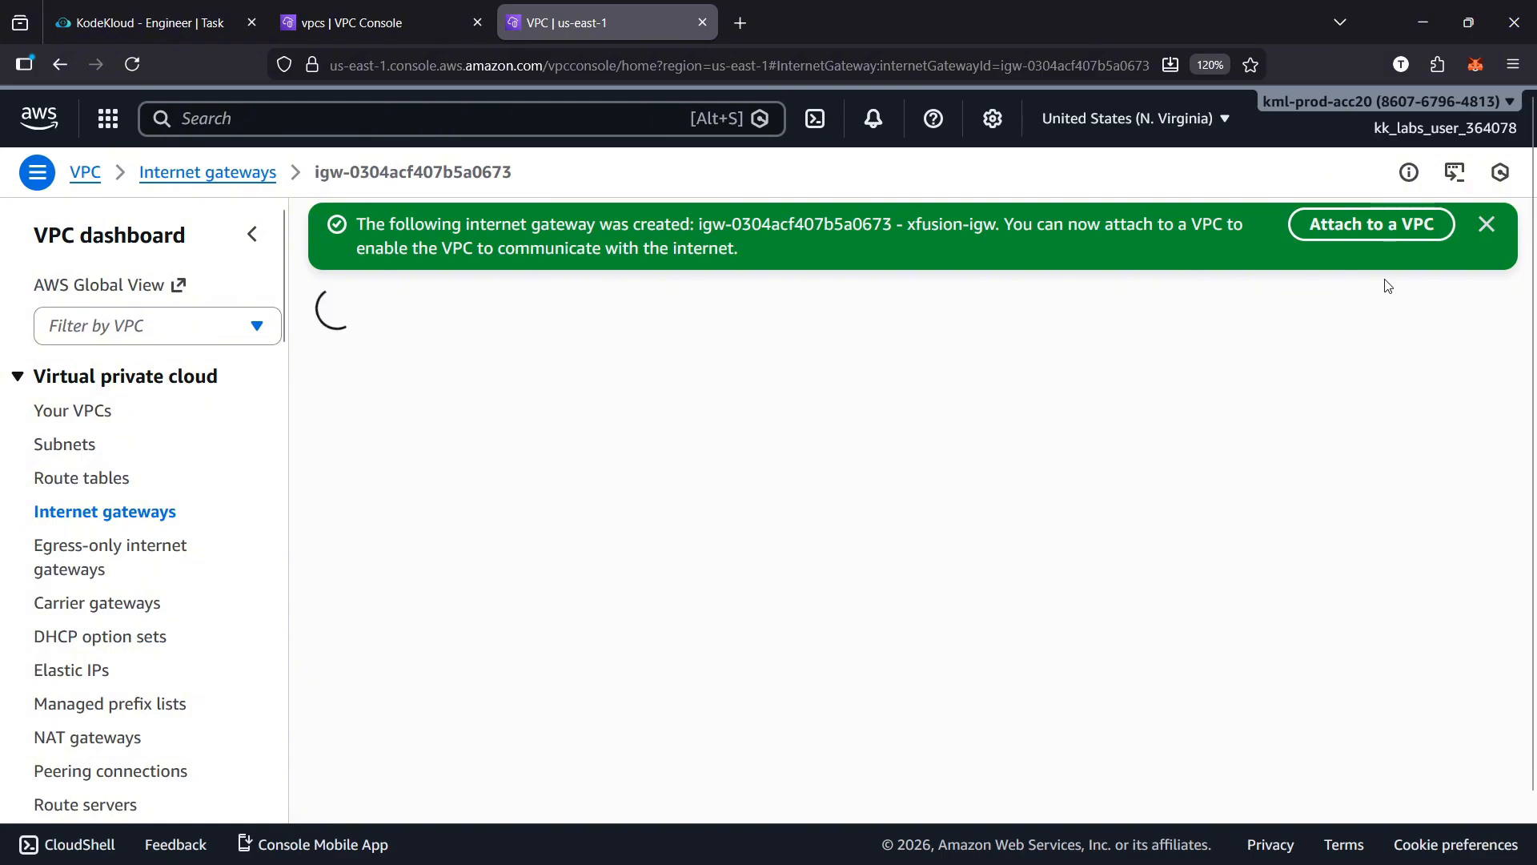
Attach the xfusion-igw internet gateway to xfusion-priv-vpc and dismiss the notification
{"action": "left_click", "coordinate": [1377, 229]}
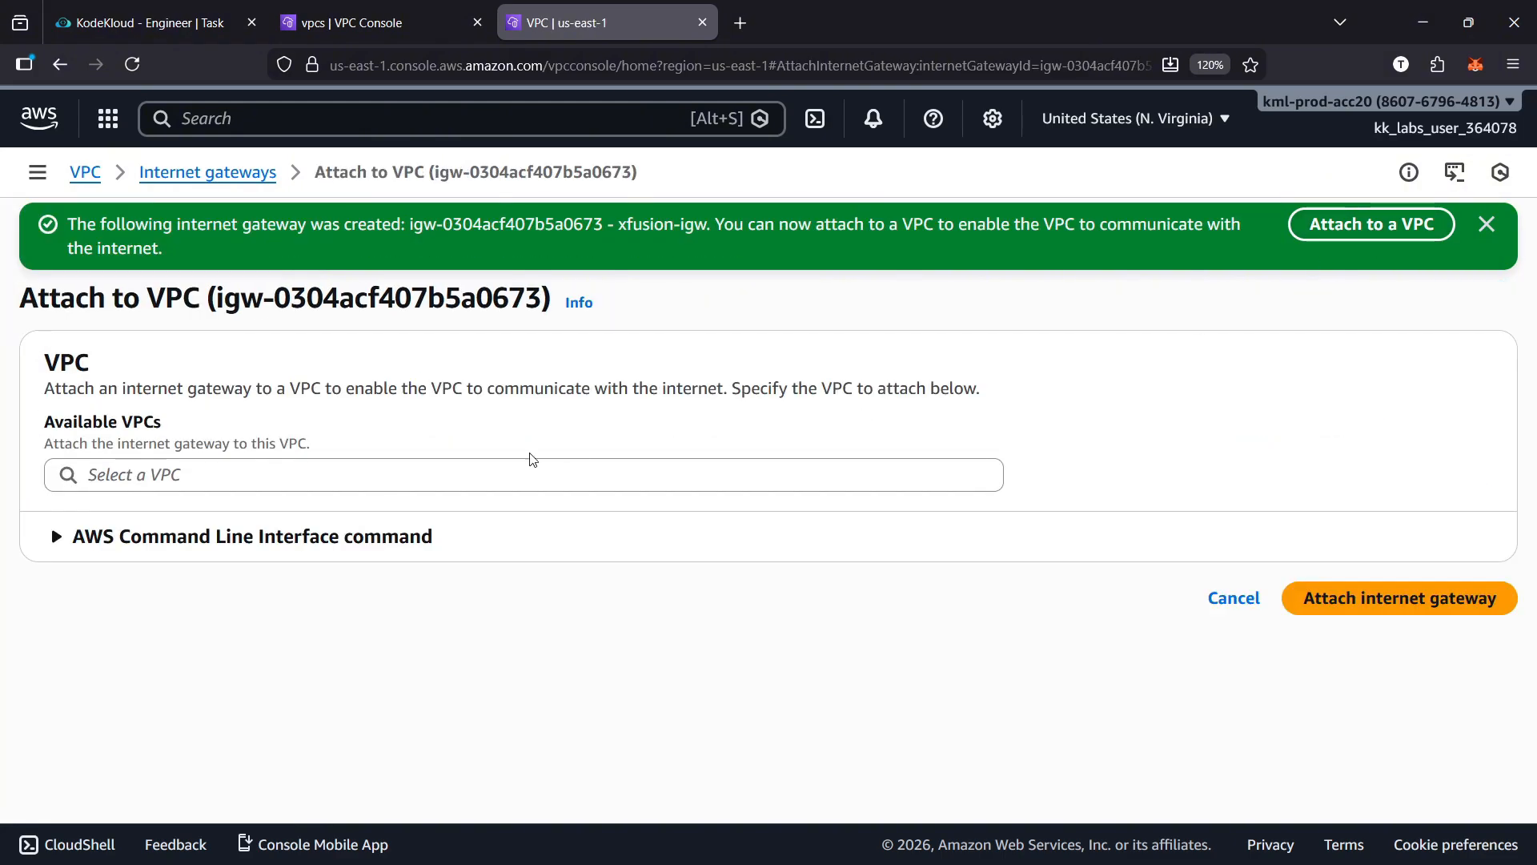
{"action": "left_click", "coordinate": [401, 480]}
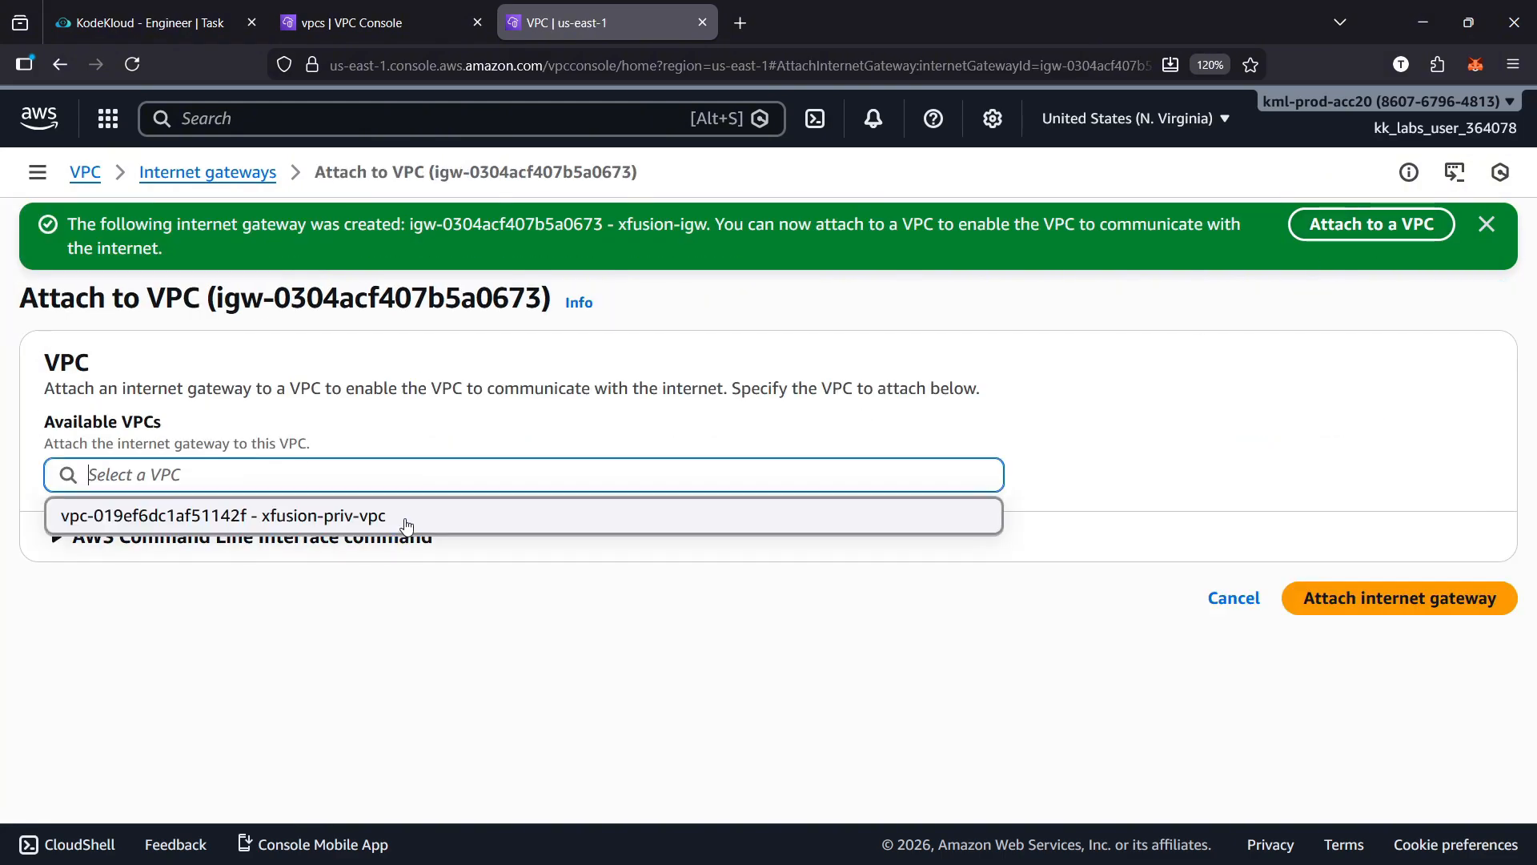
{"action": "left_click", "coordinate": [392, 517]}
{"action": "left_click", "coordinate": [1334, 602]}
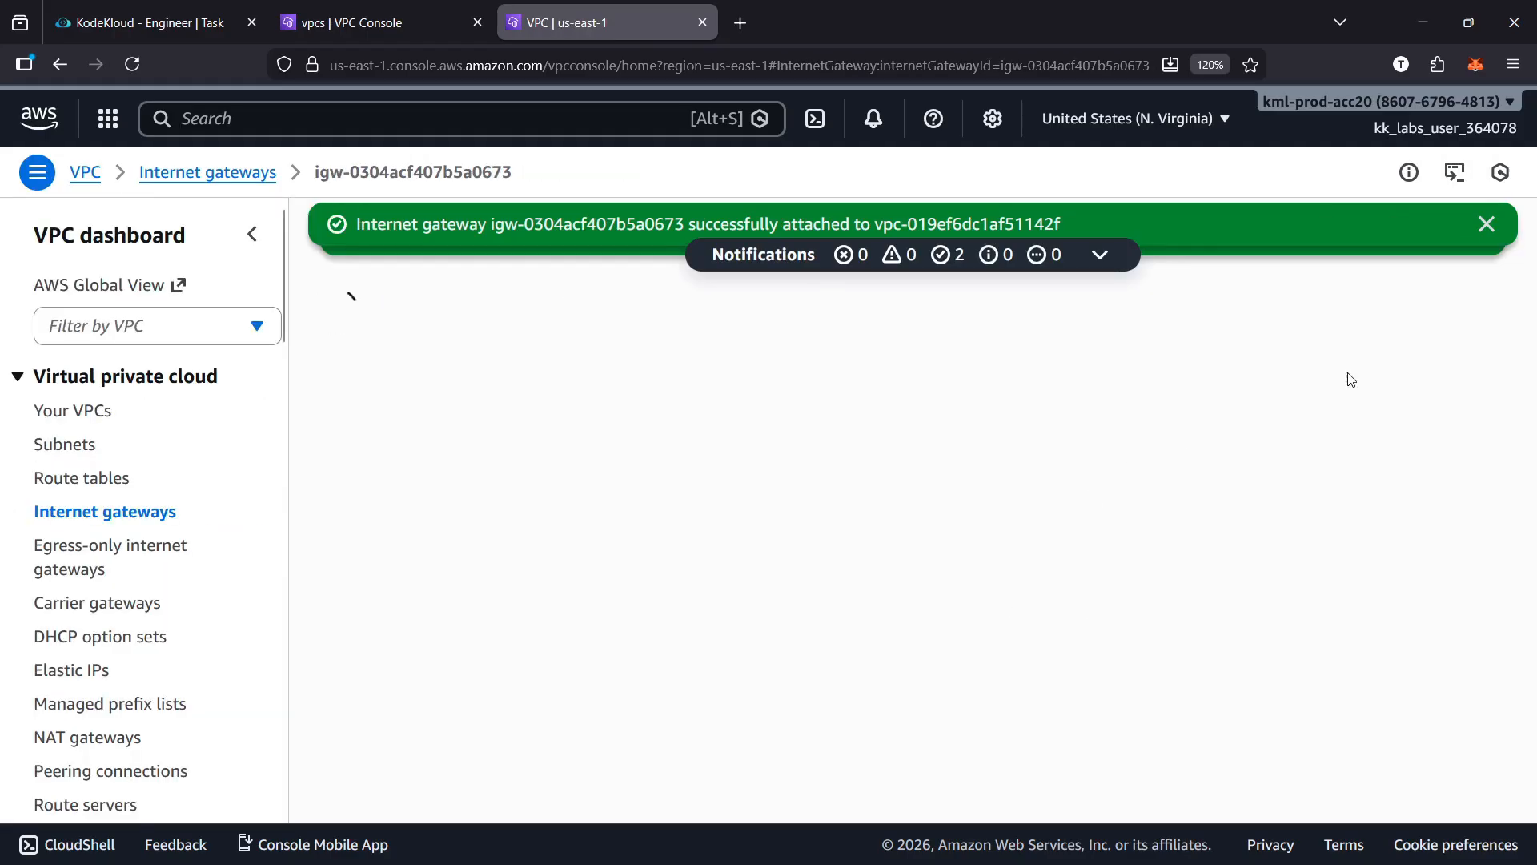
{"action": "left_click", "coordinate": [1487, 226]}
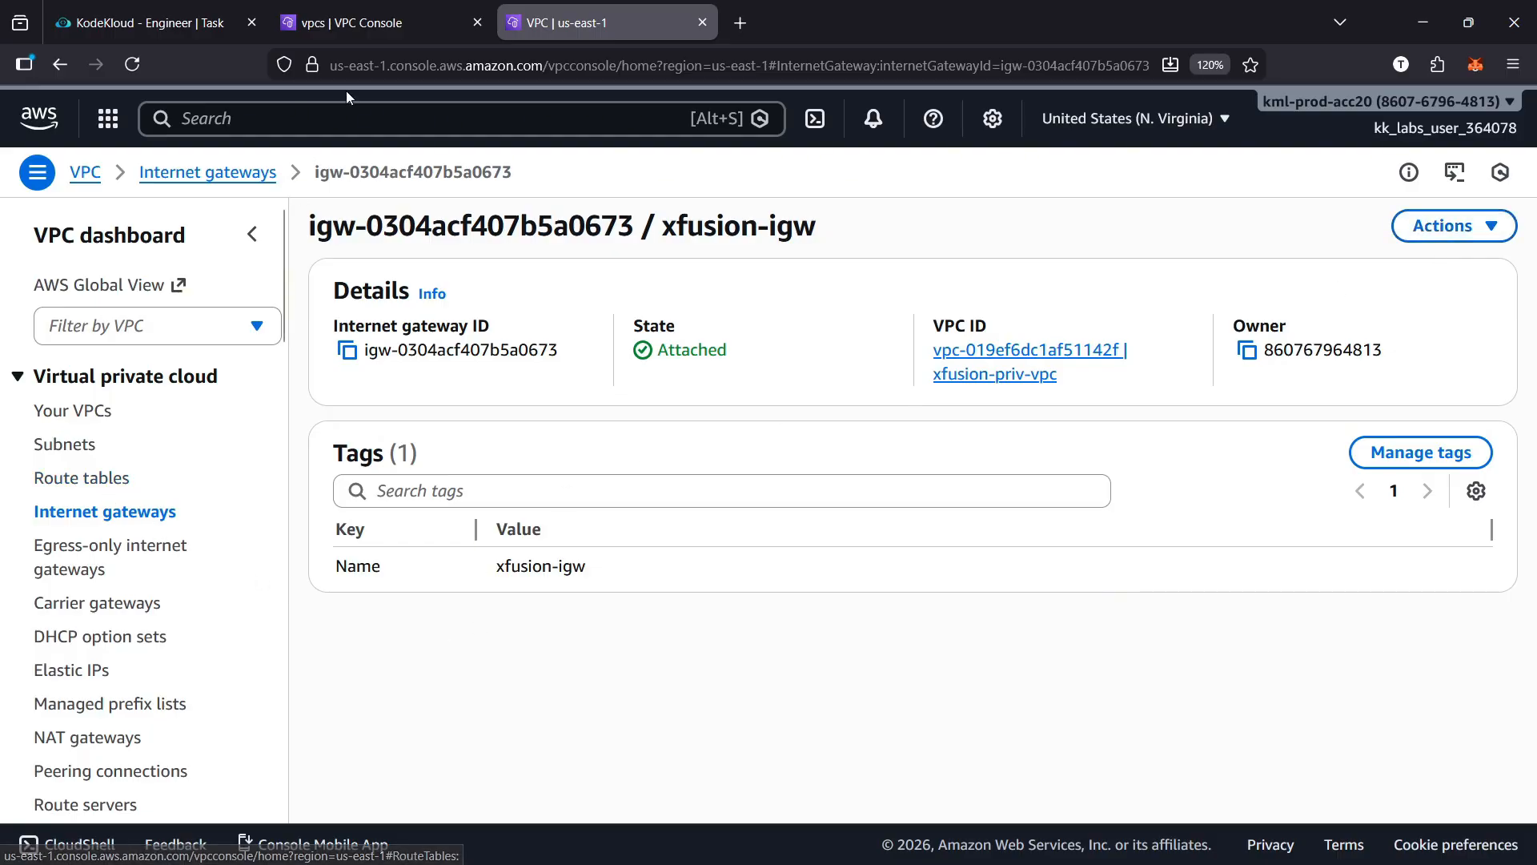
Add a 0.0.0.0/0 route targeting the xfusion-igw internet gateway to the route table used by xfusion-pub-subnet
{"action": "left_click", "coordinate": [702, 22]}
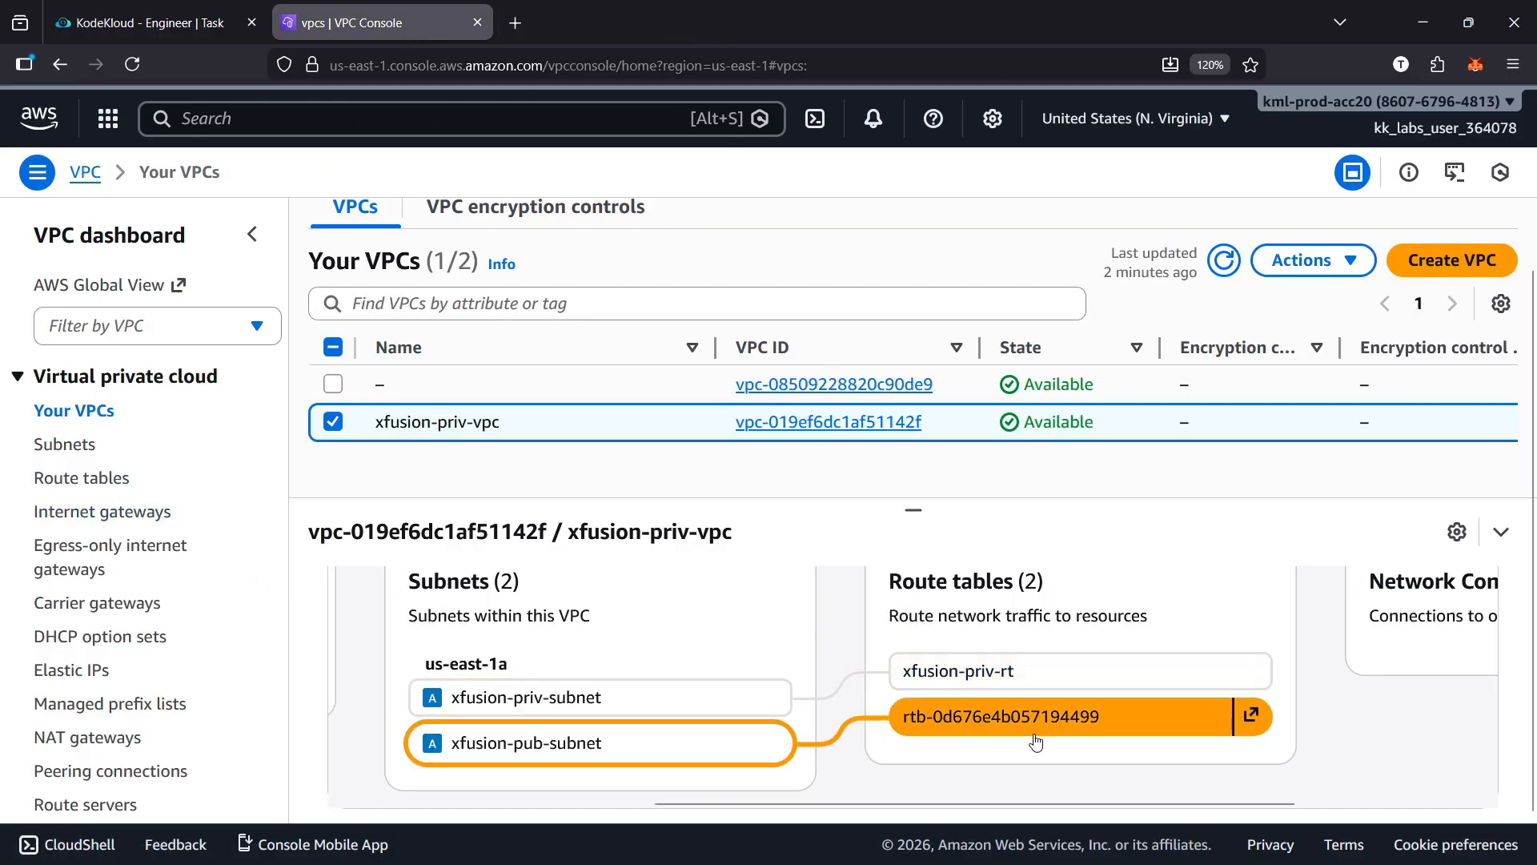
{"action": "left_click", "coordinate": [1252, 717]}
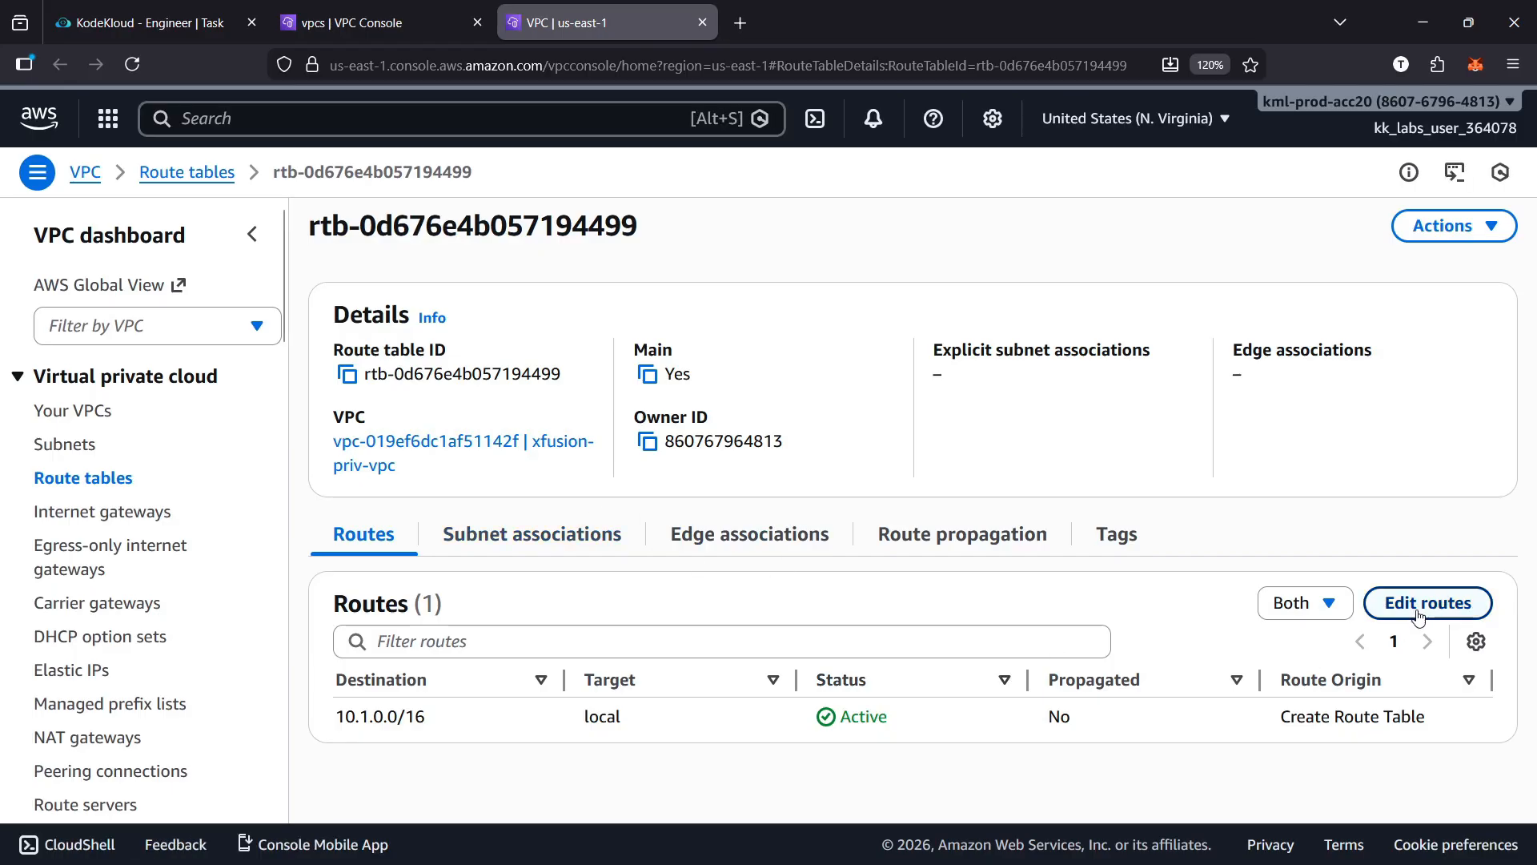
{"action": "left_click", "coordinate": [1418, 615]}
{"action": "left_click", "coordinate": [126, 450]}
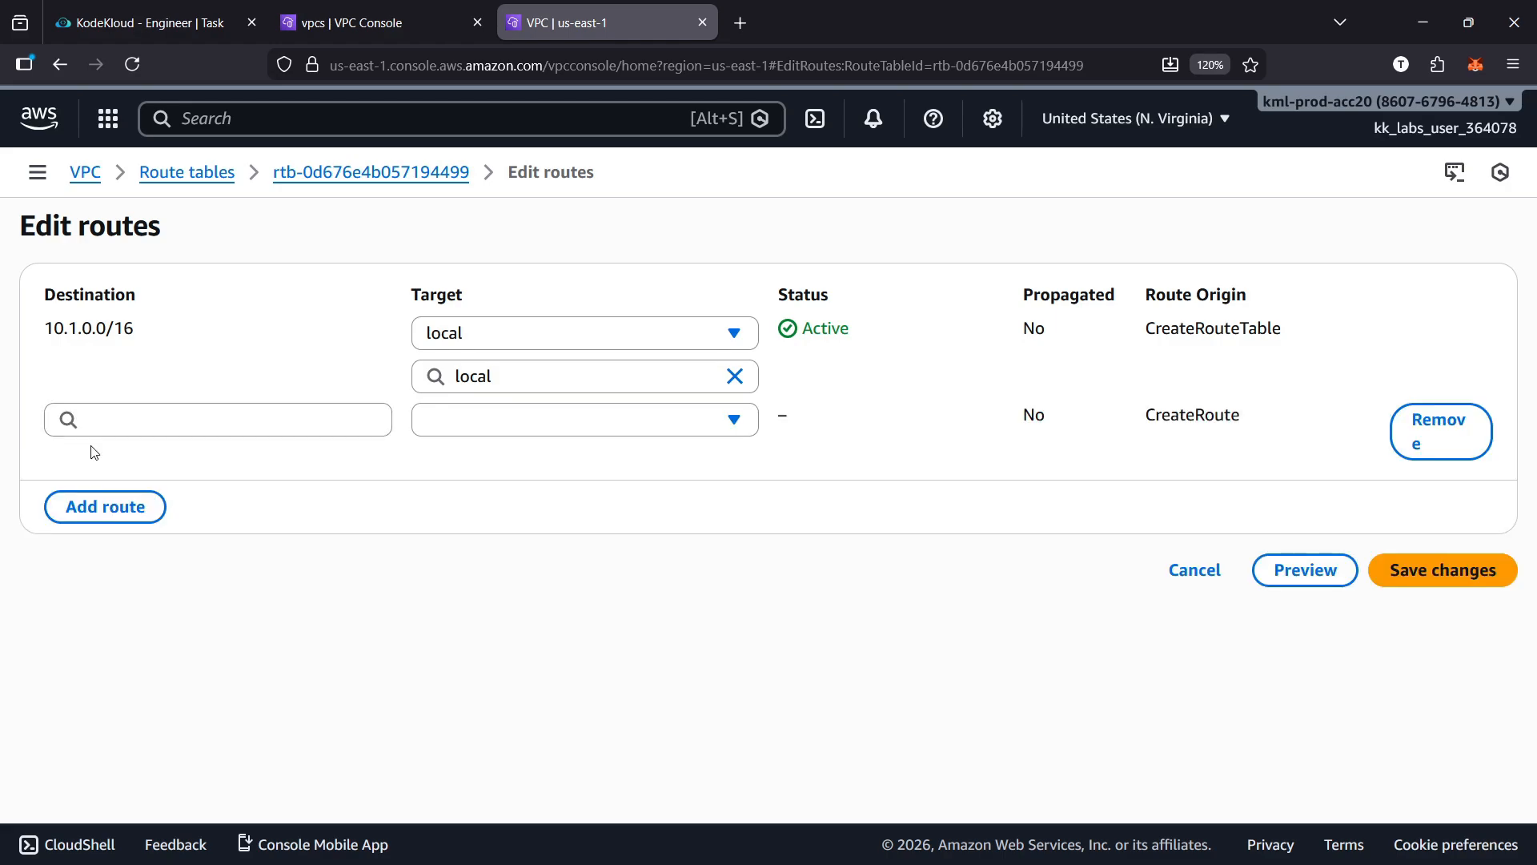
{"action": "left_click", "coordinate": [185, 411]}
{"action": "left_click", "coordinate": [201, 458]}
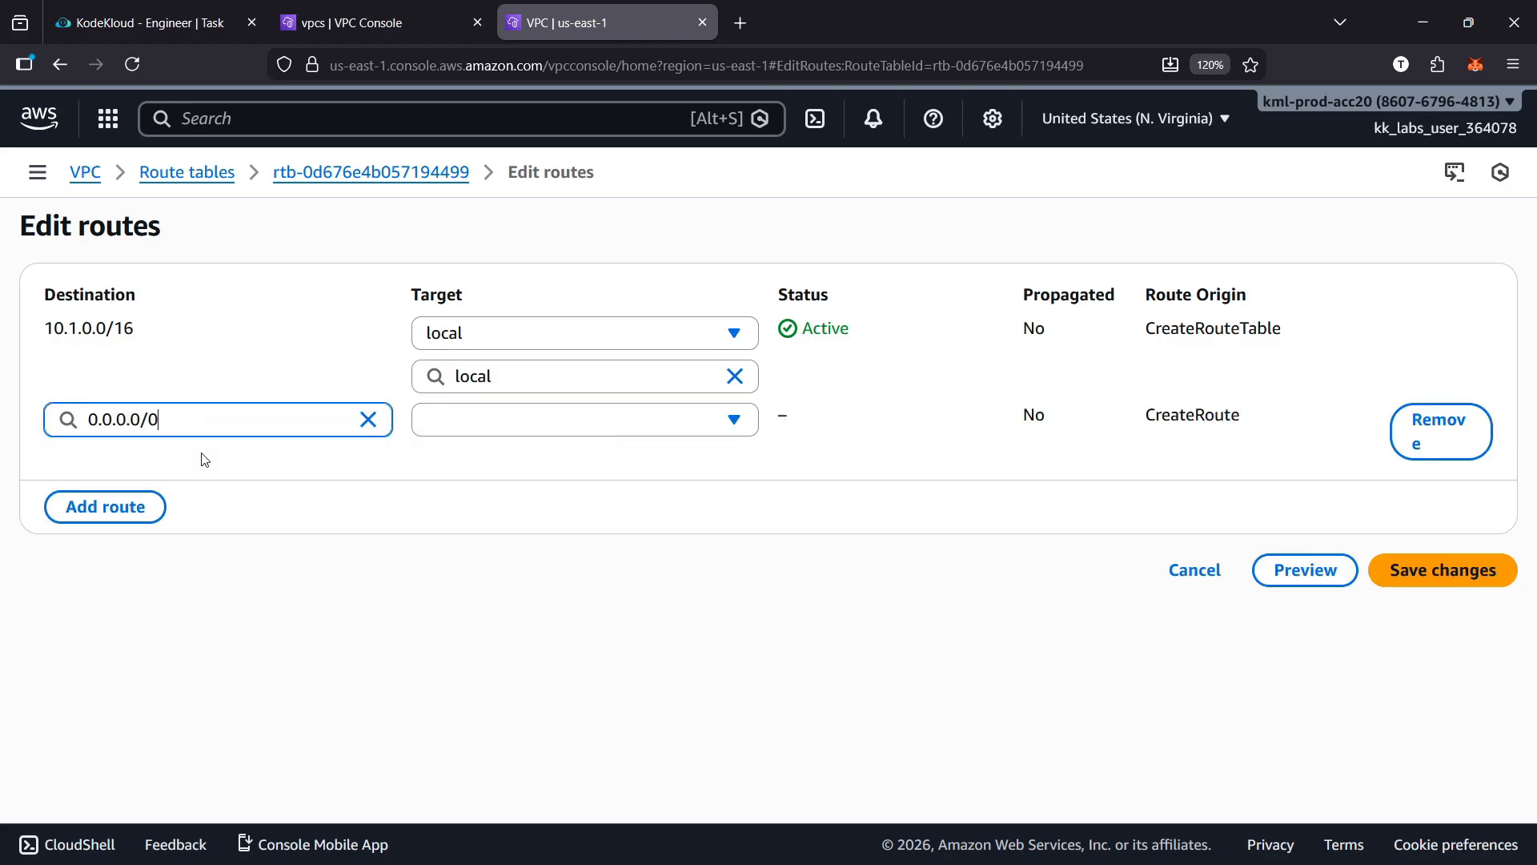
{"action": "left_click", "coordinate": [527, 426]}
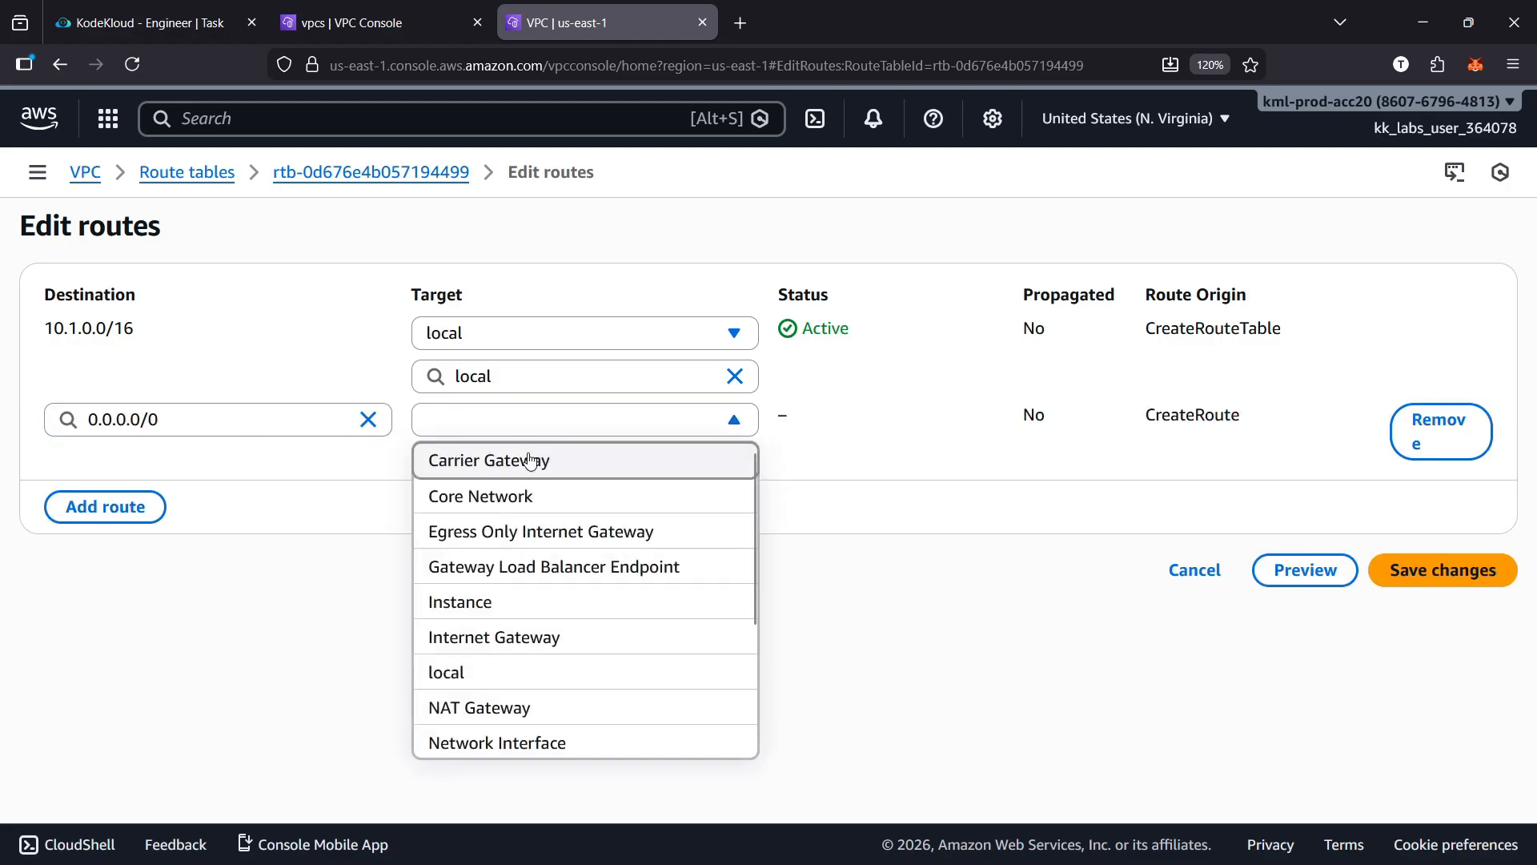
{"action": "left_click", "coordinate": [550, 636]}
{"action": "left_click", "coordinate": [587, 470]}
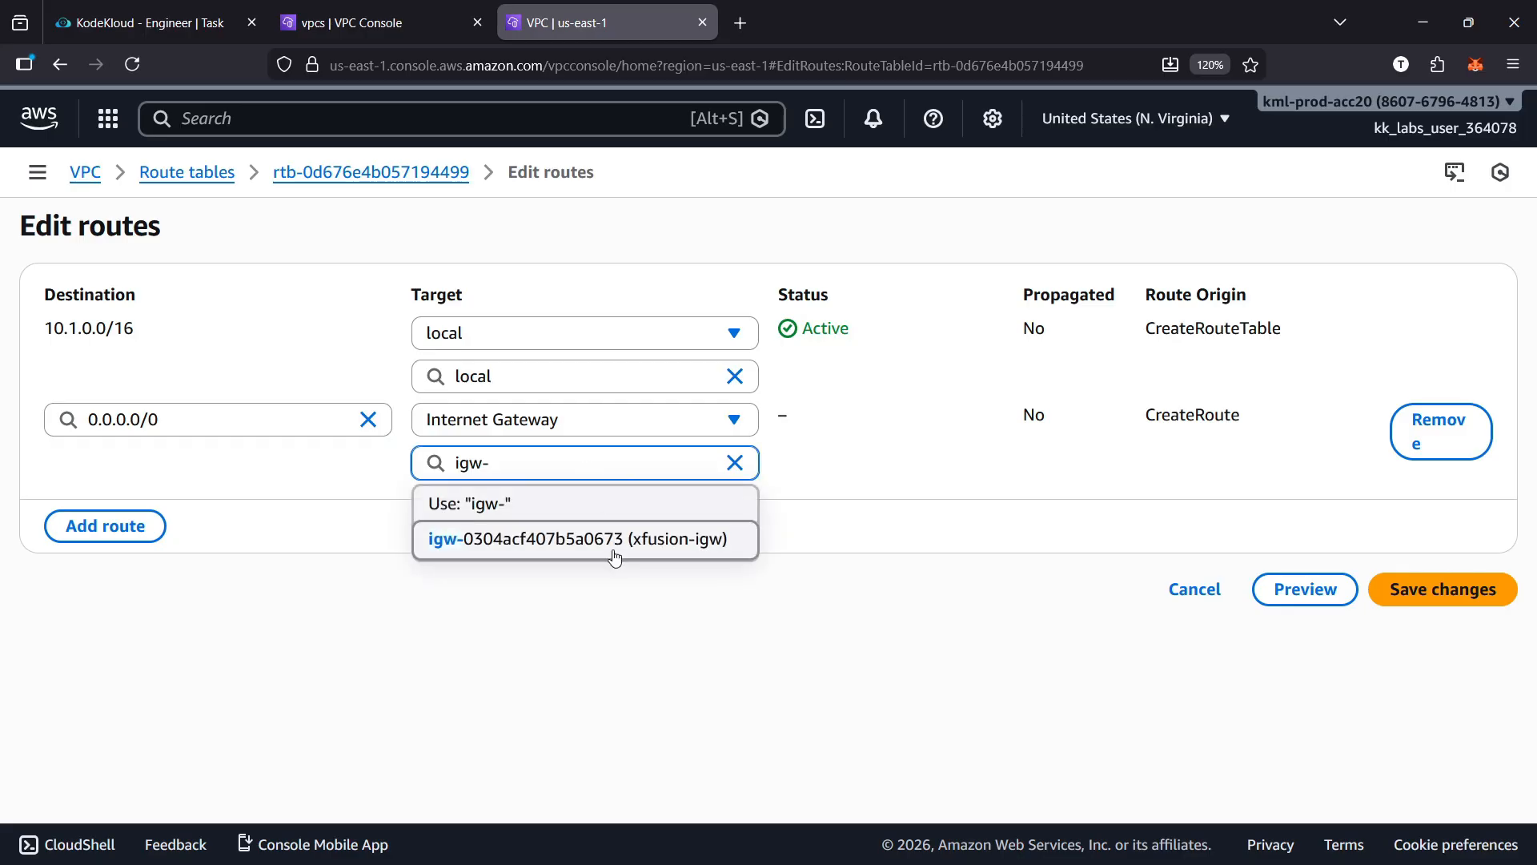
{"action": "left_click", "coordinate": [624, 542]}
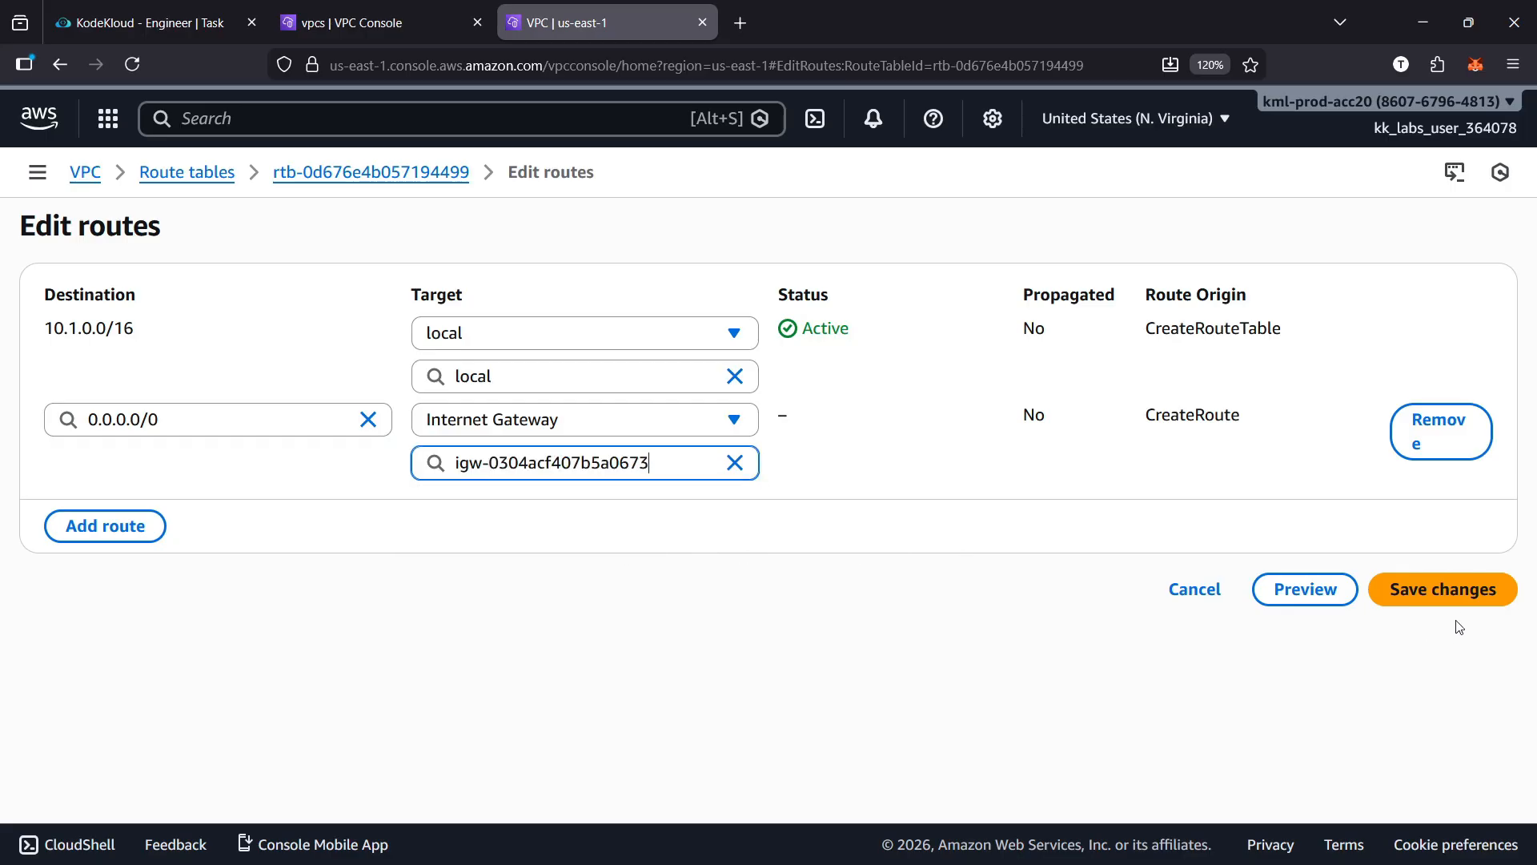
{"action": "left_click", "coordinate": [1453, 599]}
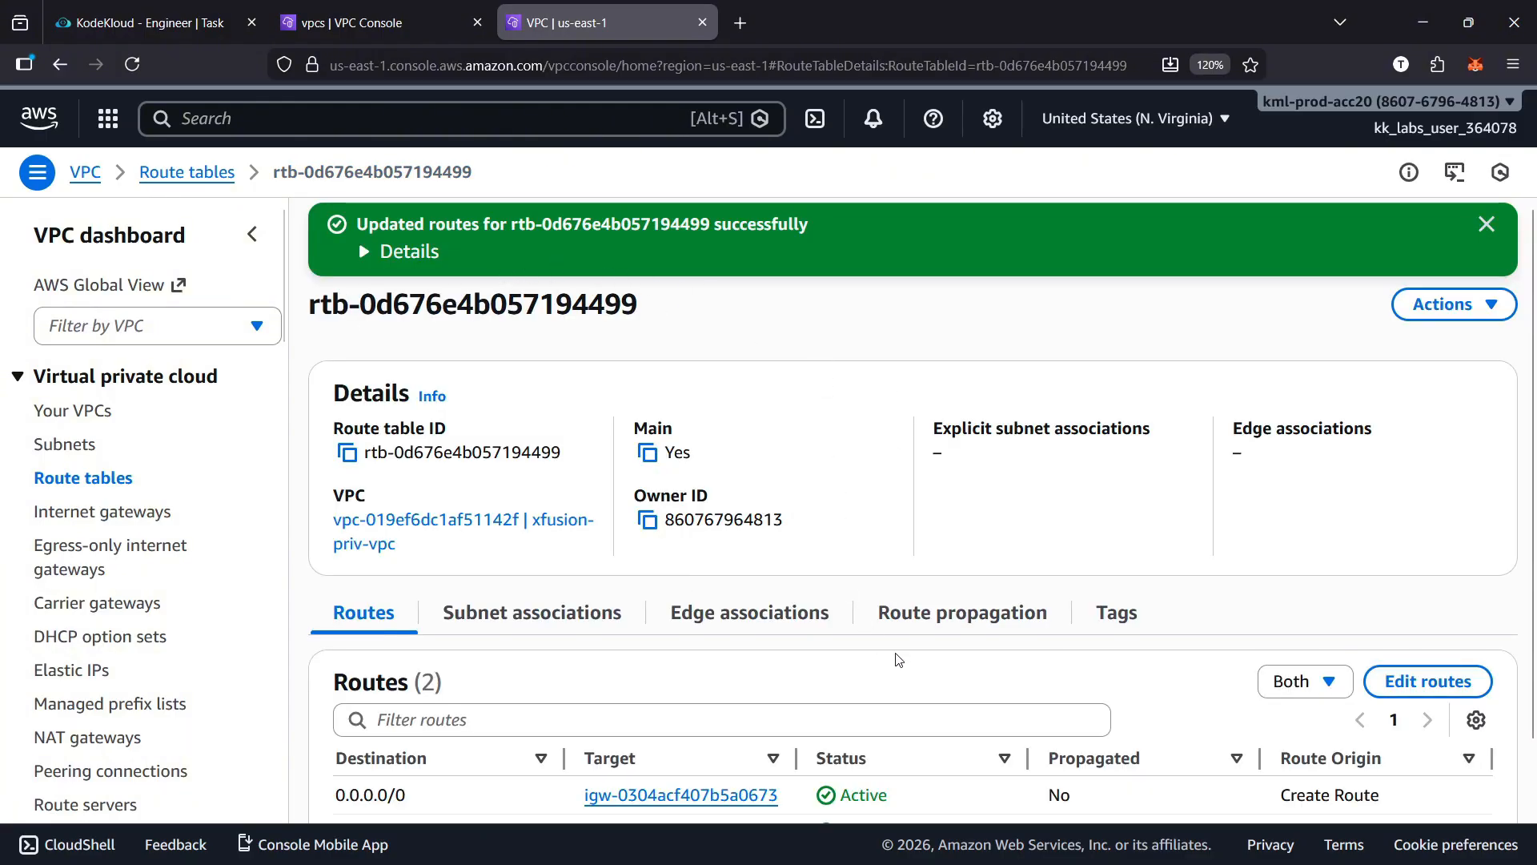
Trace the connection from xfusion-pub-subnet to xfusion-igw in the resource map of xfusion-priv-vpc
{"action": "scroll", "coordinate": [898, 660], "scroll_direction": "down", "scroll_amount": 1}
{"action": "left_click", "coordinate": [376, 22]}
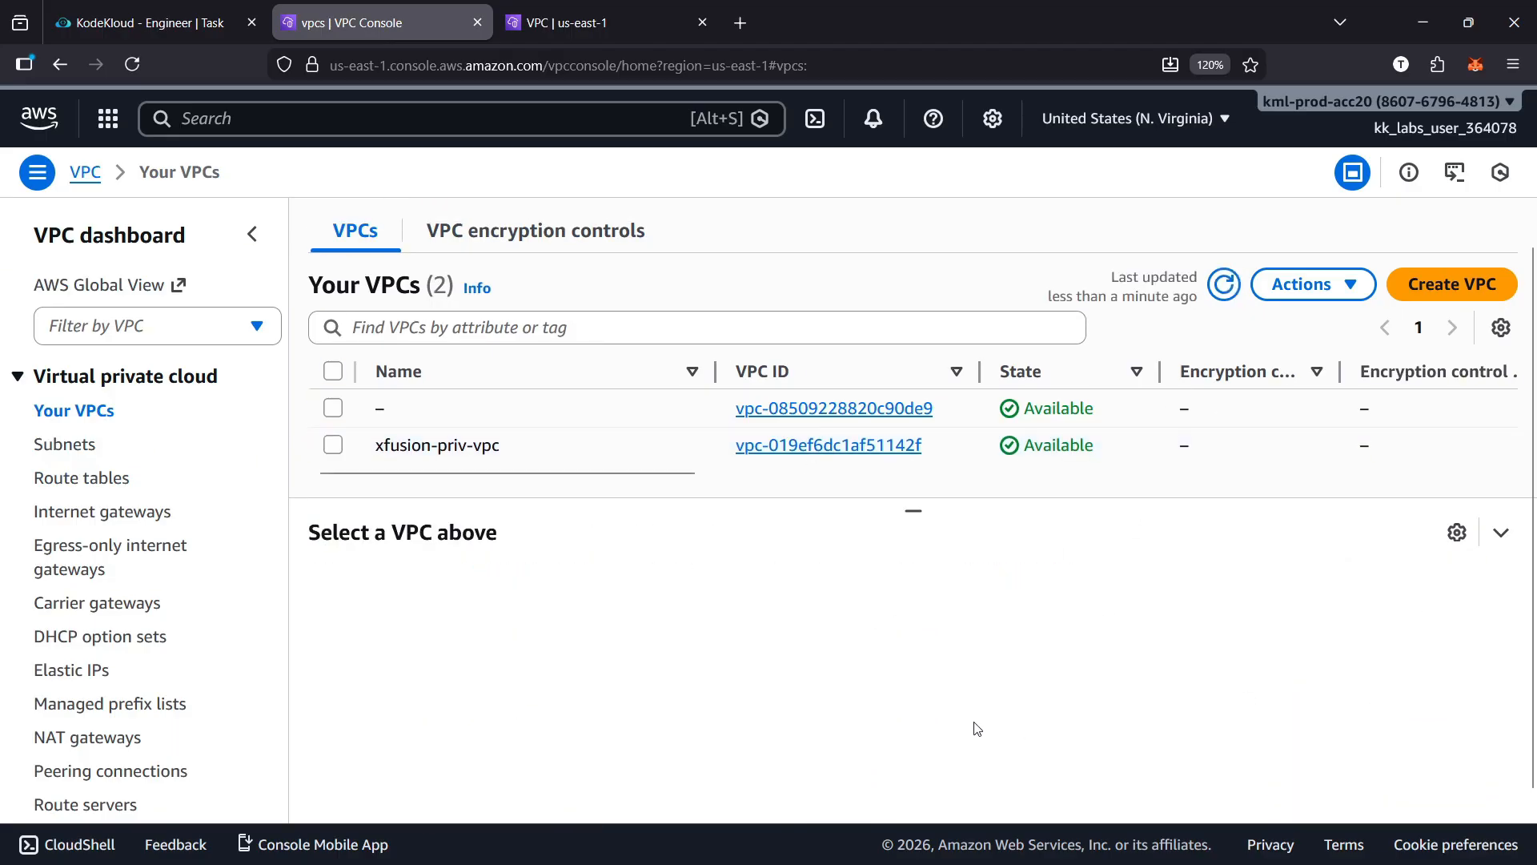
{"action": "left_click", "coordinate": [332, 447]}
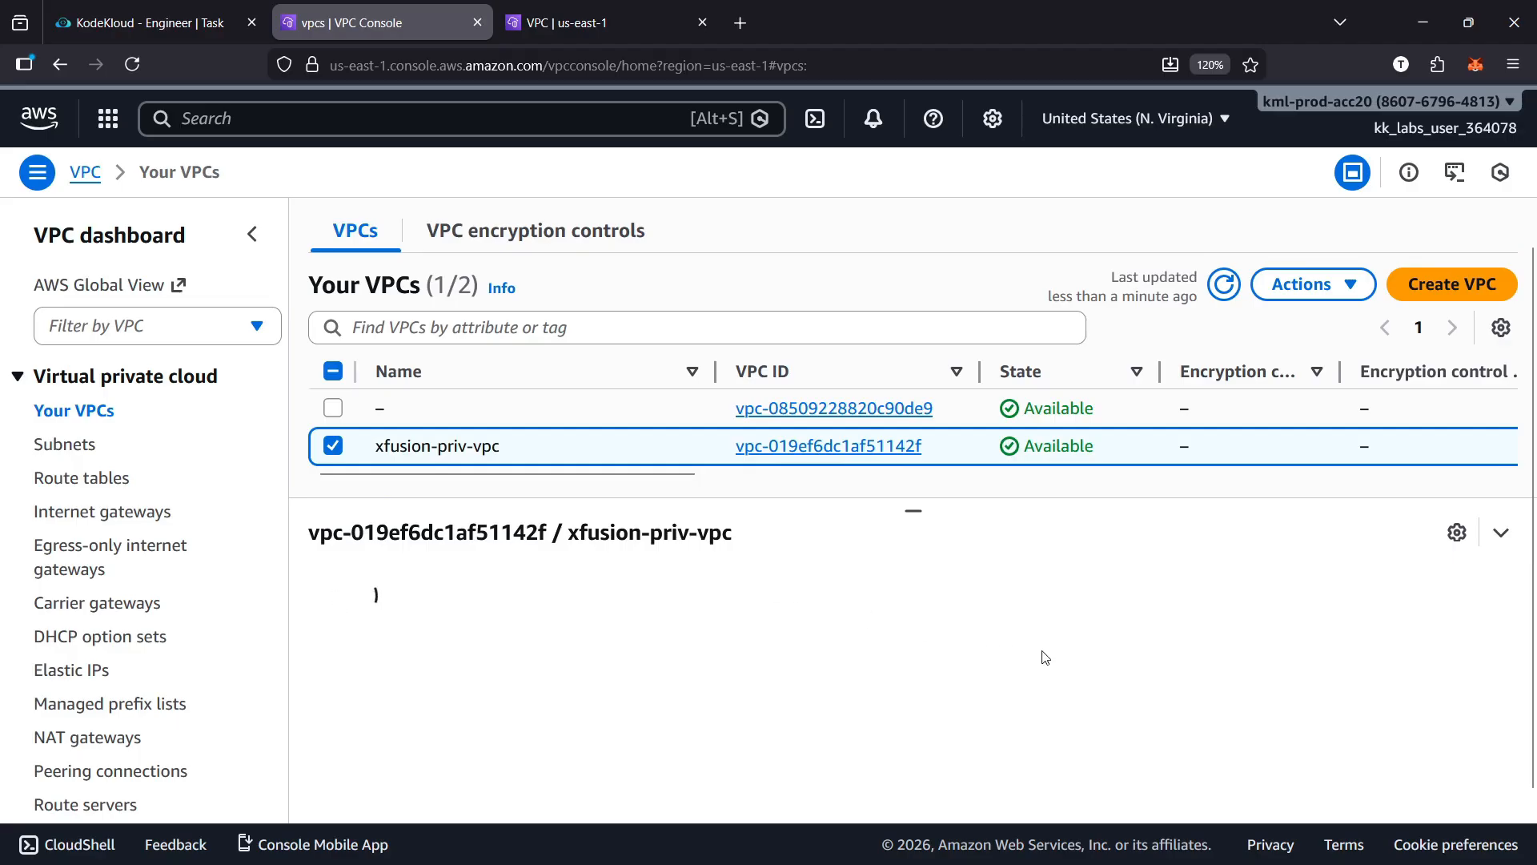
{"action": "left_click", "coordinate": [506, 589]}
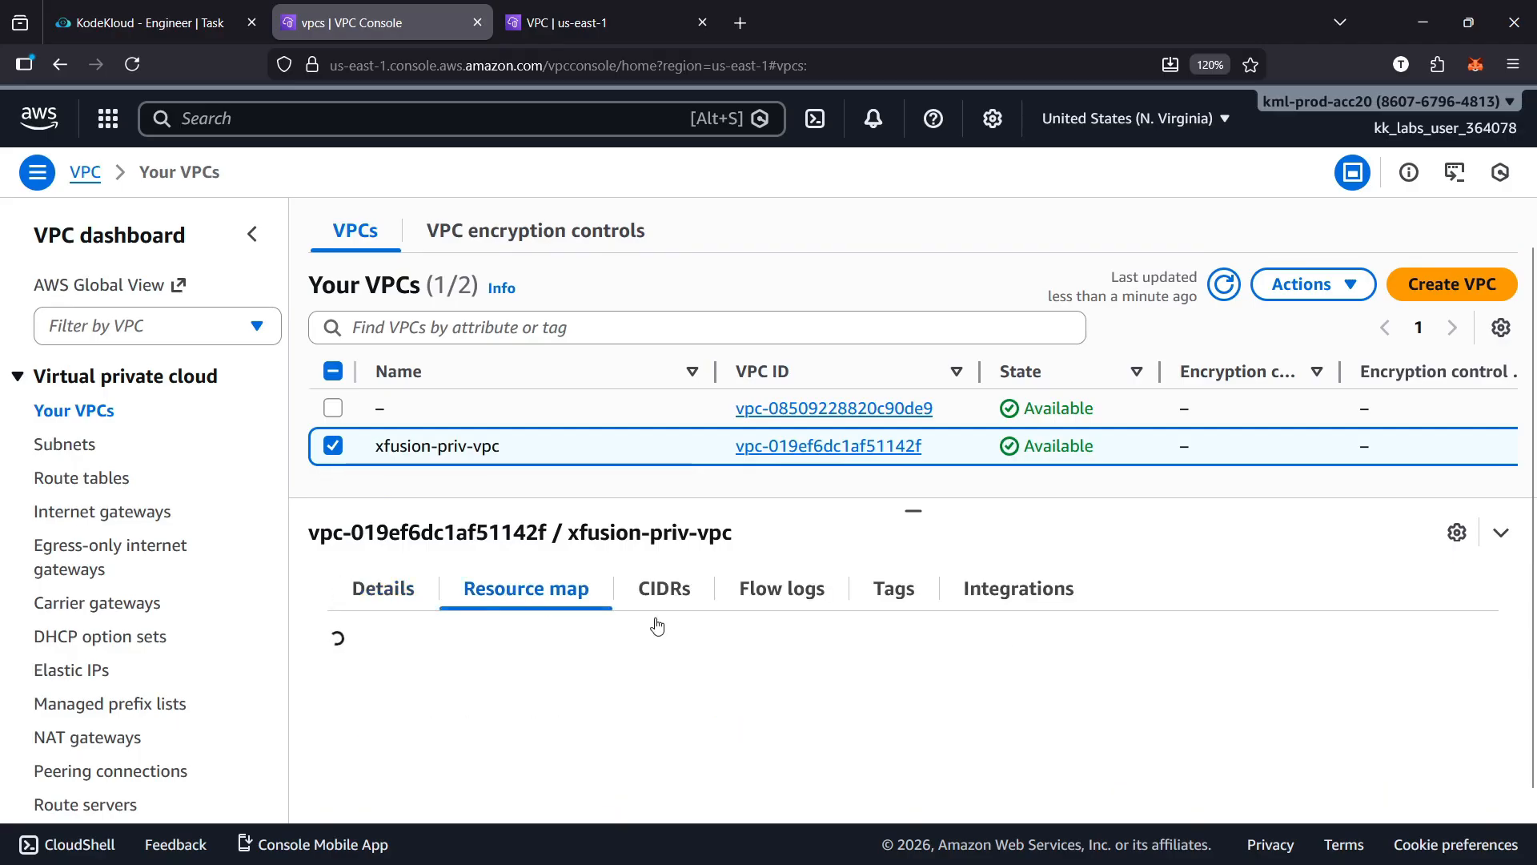
{"action": "scroll", "coordinate": [860, 795], "scroll_direction": "down", "scroll_amount": 3}
{"action": "left_click_drag", "start_coordinate": [859, 795], "coordinate": [1189, 789]}
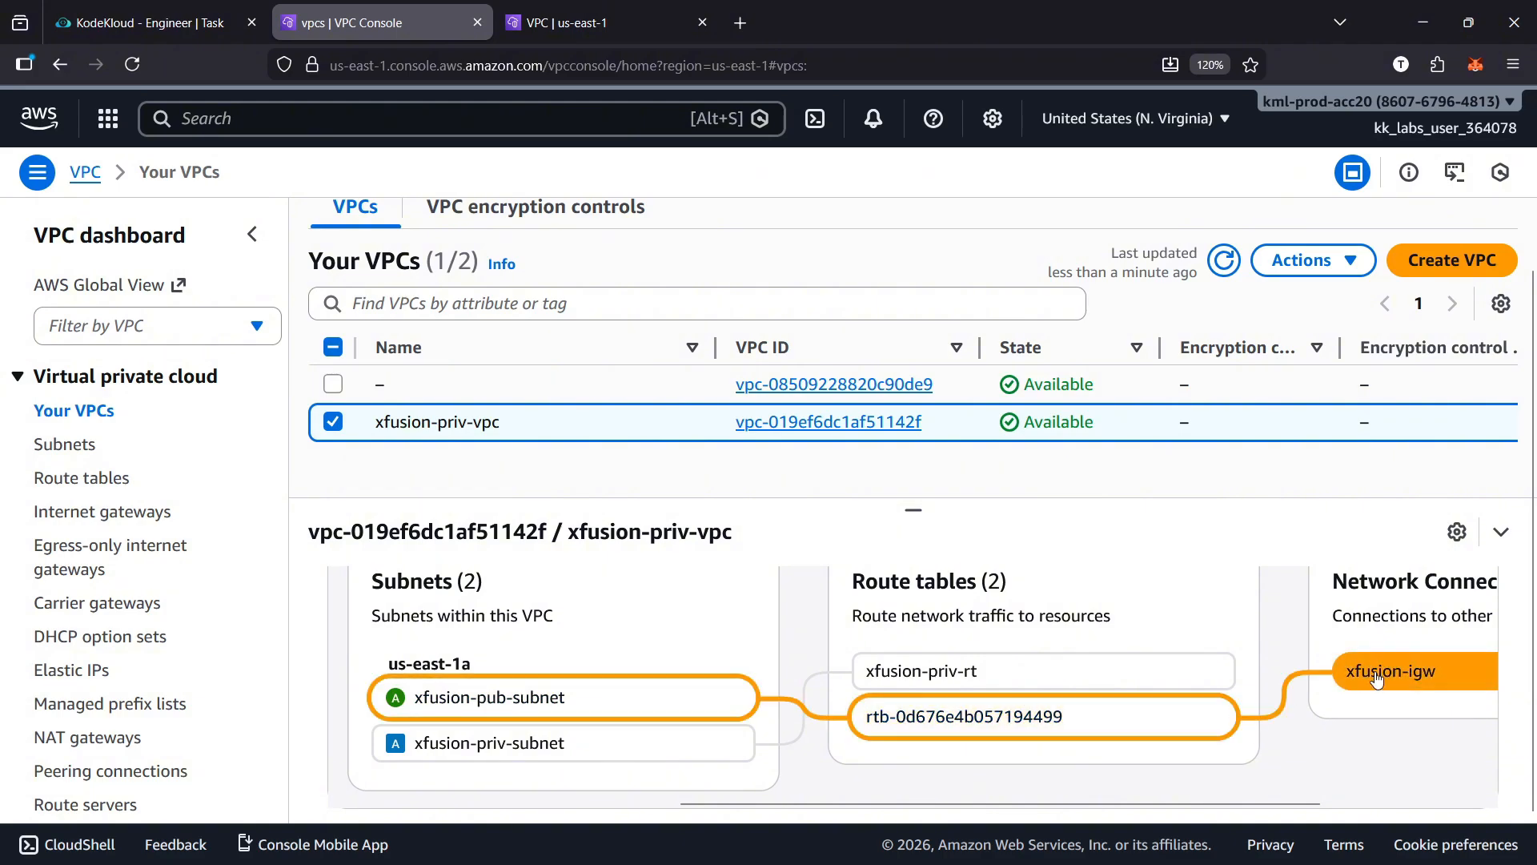
{"action": "left_click_drag", "start_coordinate": [1246, 803], "coordinate": [891, 810]}
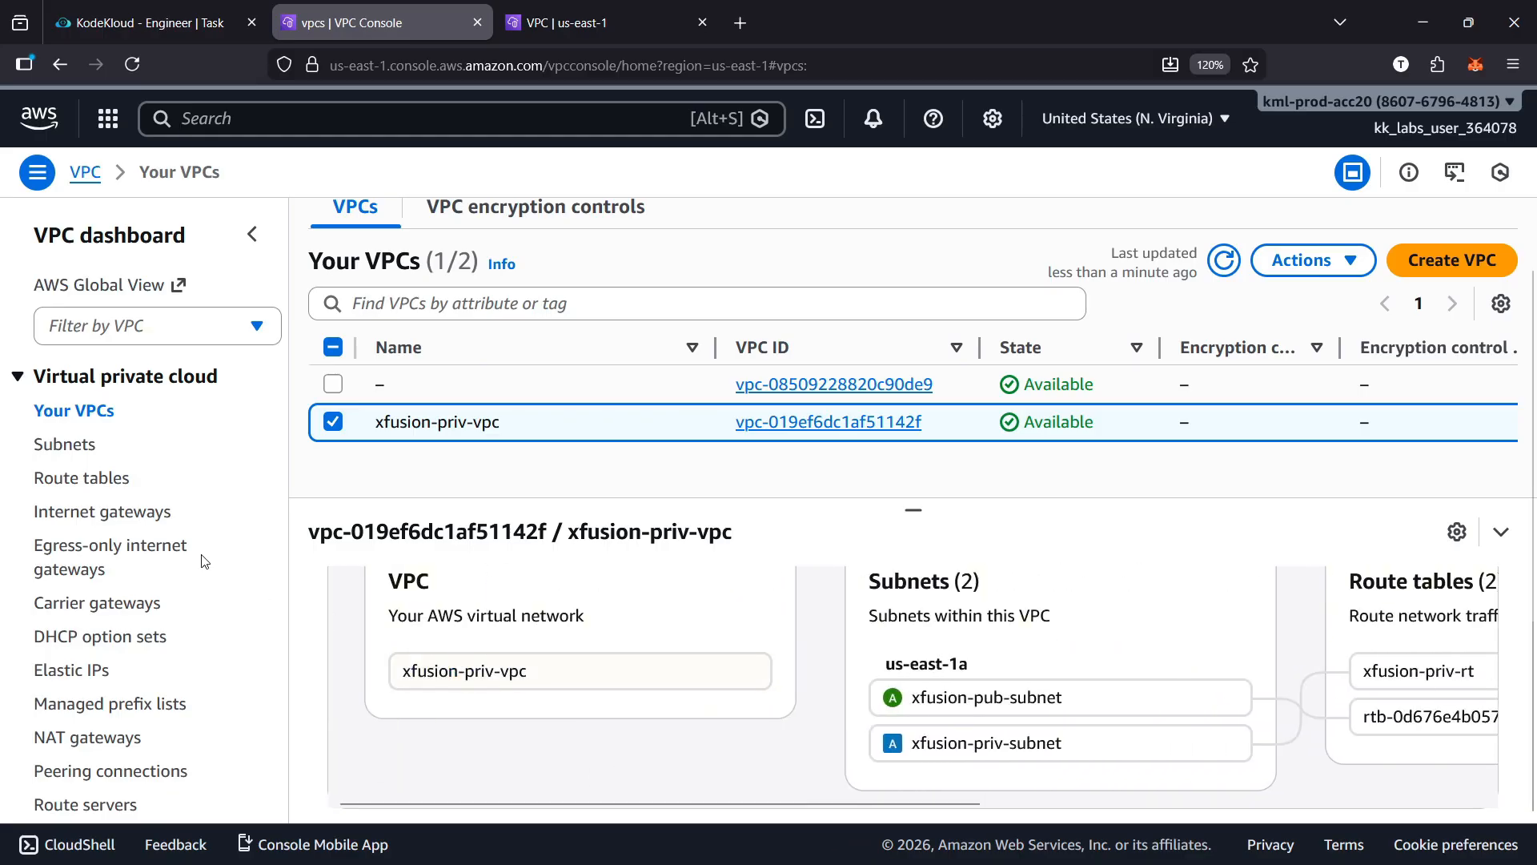
{"action": "left_click", "coordinate": [69, 453]}
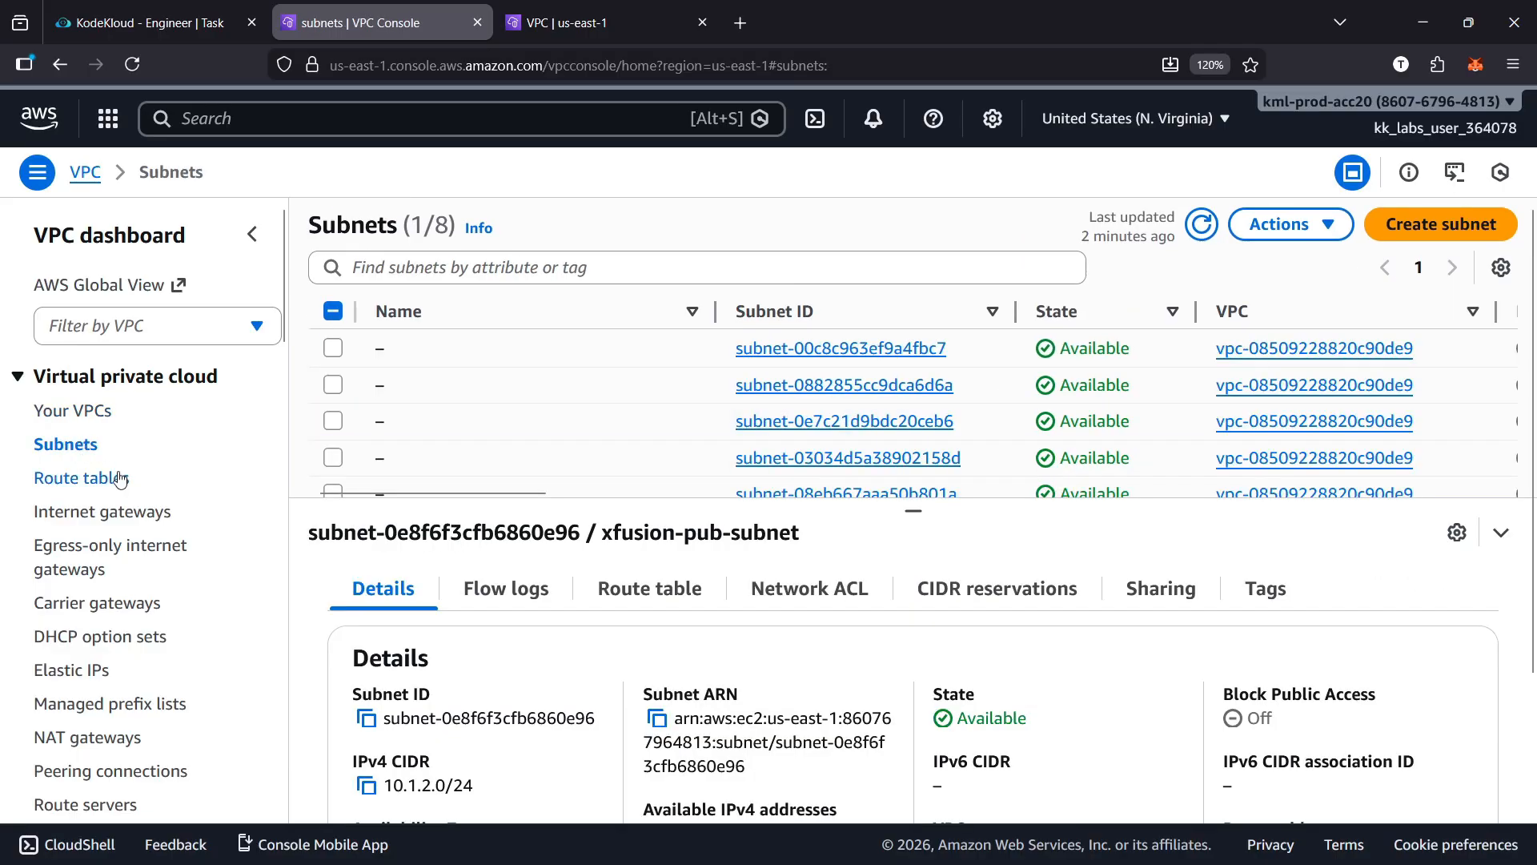
{"action": "left_click", "coordinate": [114, 486]}
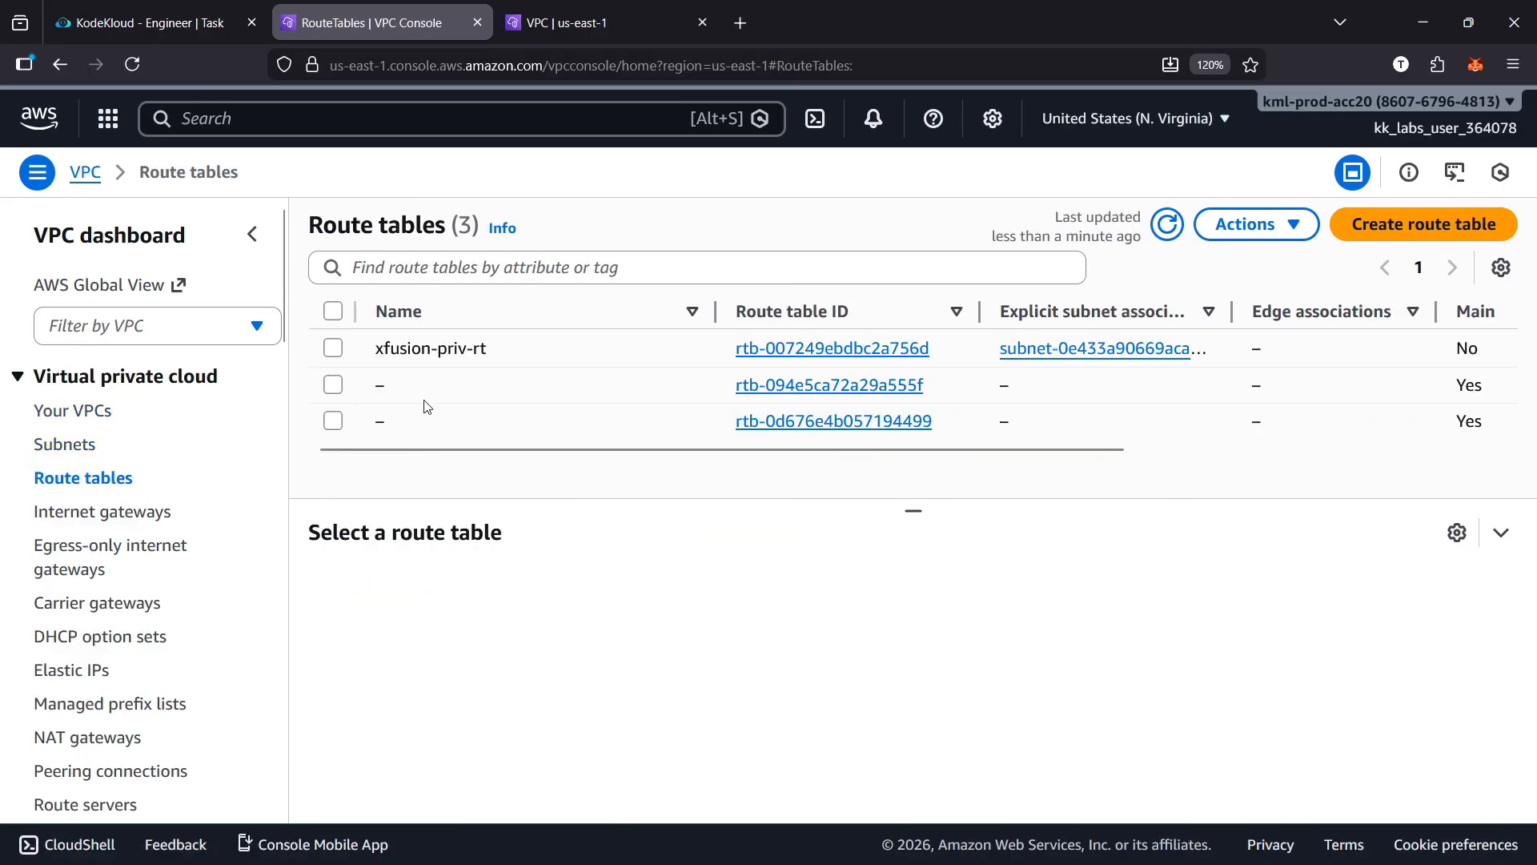
{"action": "left_click", "coordinate": [94, 413]}
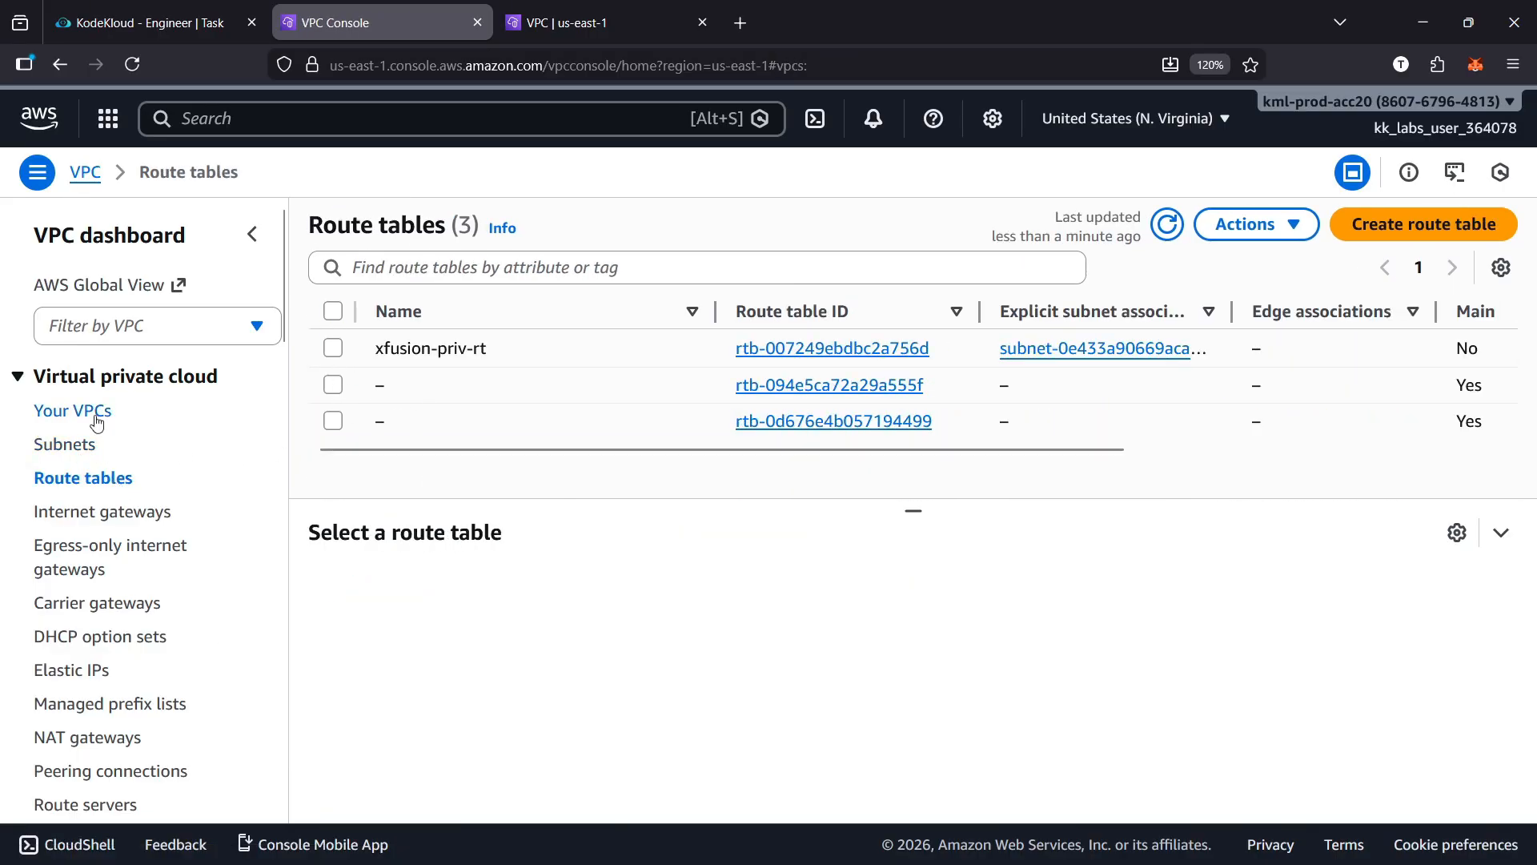
Associate xfusion-pub-subnet explicitly with the main route table of xfusion-priv-vpc and dismiss the notification
{"action": "left_click", "coordinate": [605, 27]}
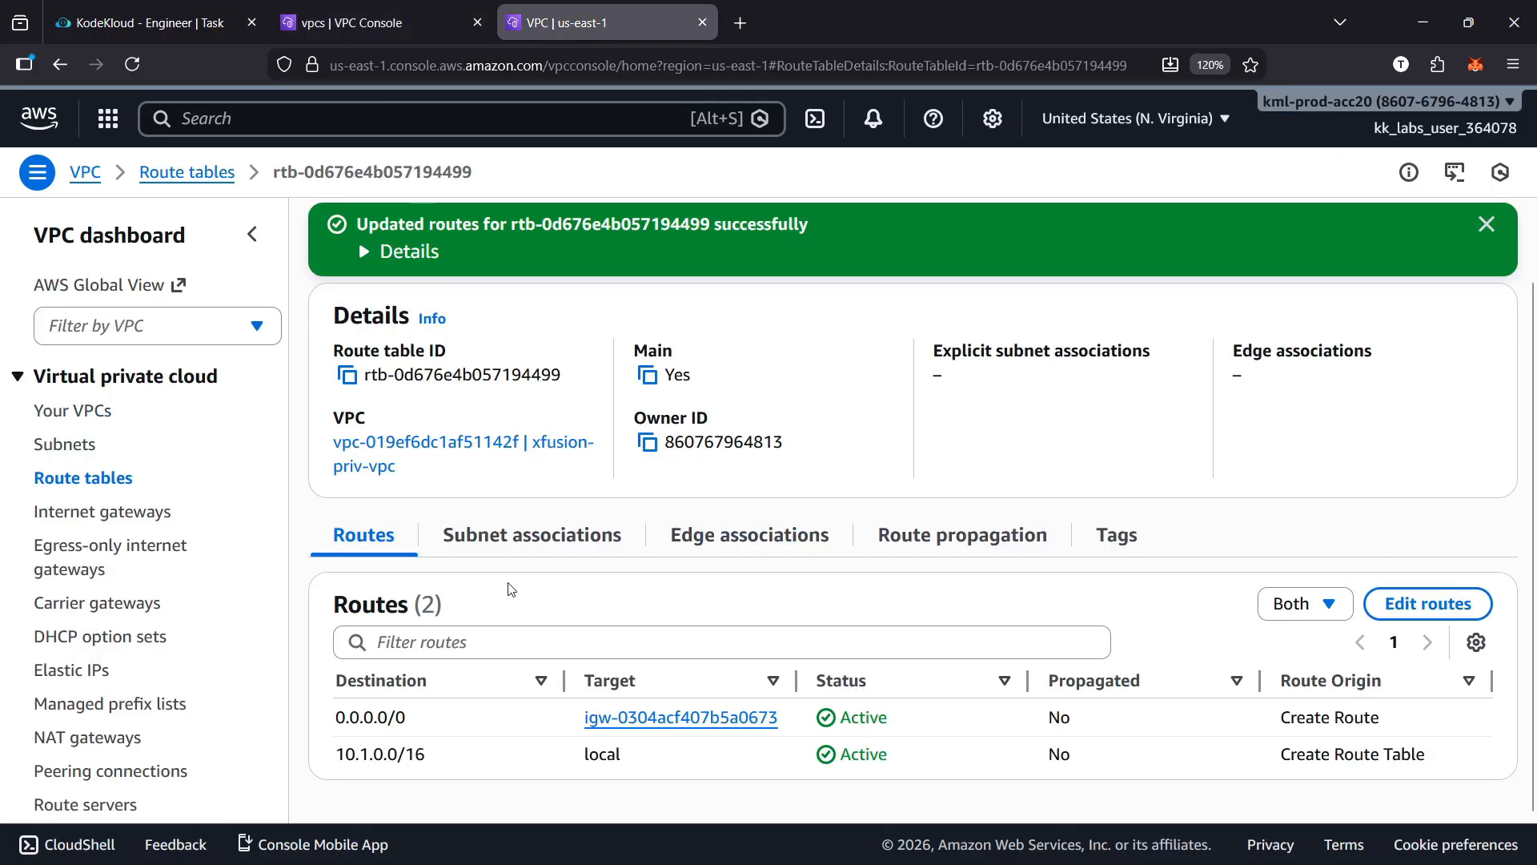
{"action": "scroll", "coordinate": [512, 591], "scroll_direction": "up", "scroll_amount": 1}
{"action": "scroll", "coordinate": [745, 606], "scroll_direction": "down", "scroll_amount": 1}
{"action": "left_click", "coordinate": [575, 541]}
{"action": "scroll", "coordinate": [1369, 527], "scroll_direction": "down", "scroll_amount": 2}
{"action": "left_click", "coordinate": [1374, 478]}
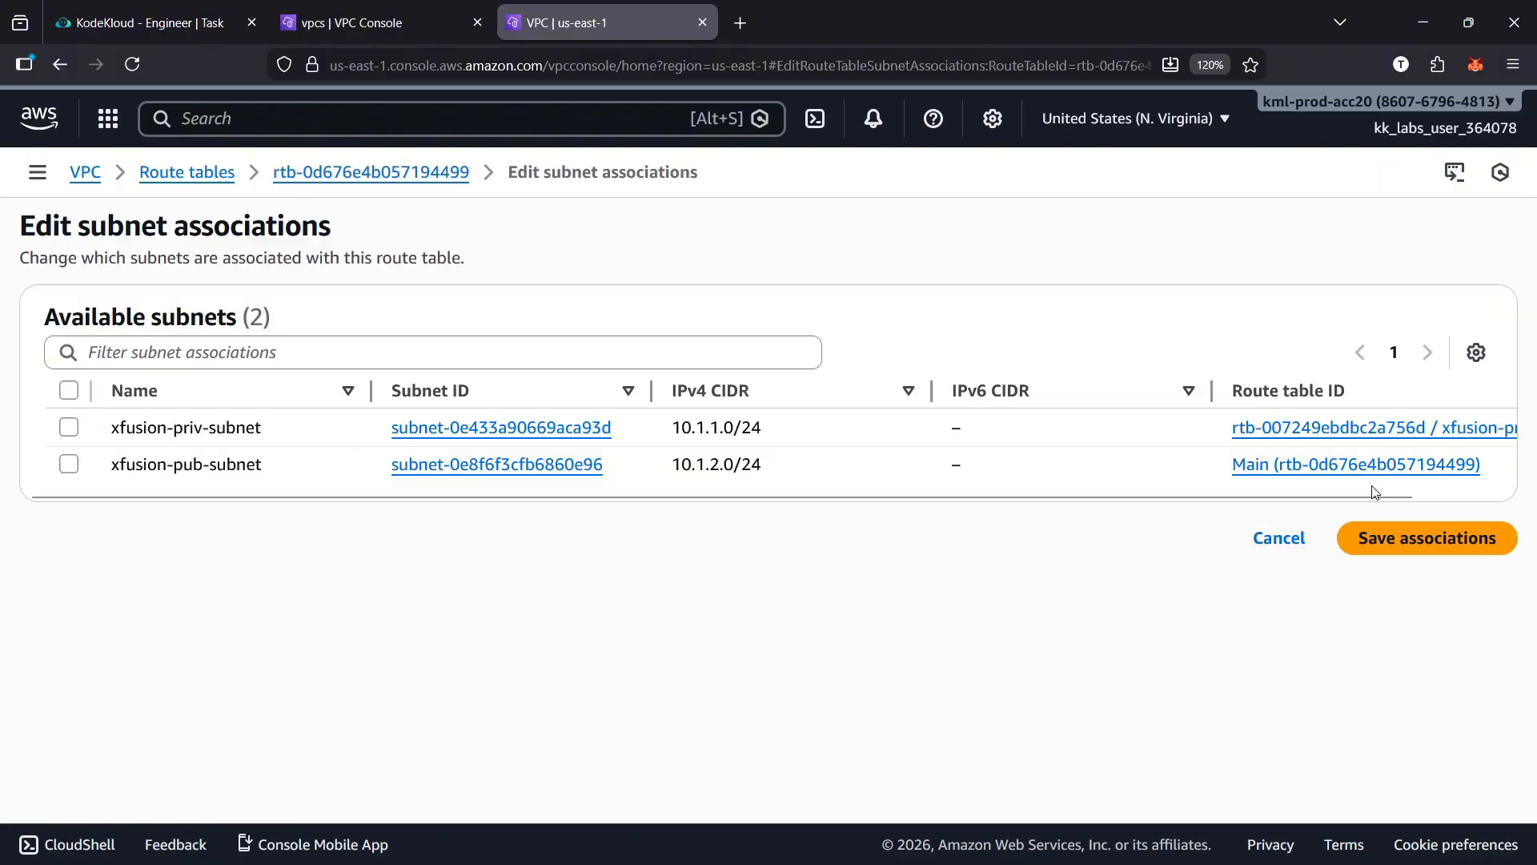
{"action": "left_click", "coordinate": [69, 465]}
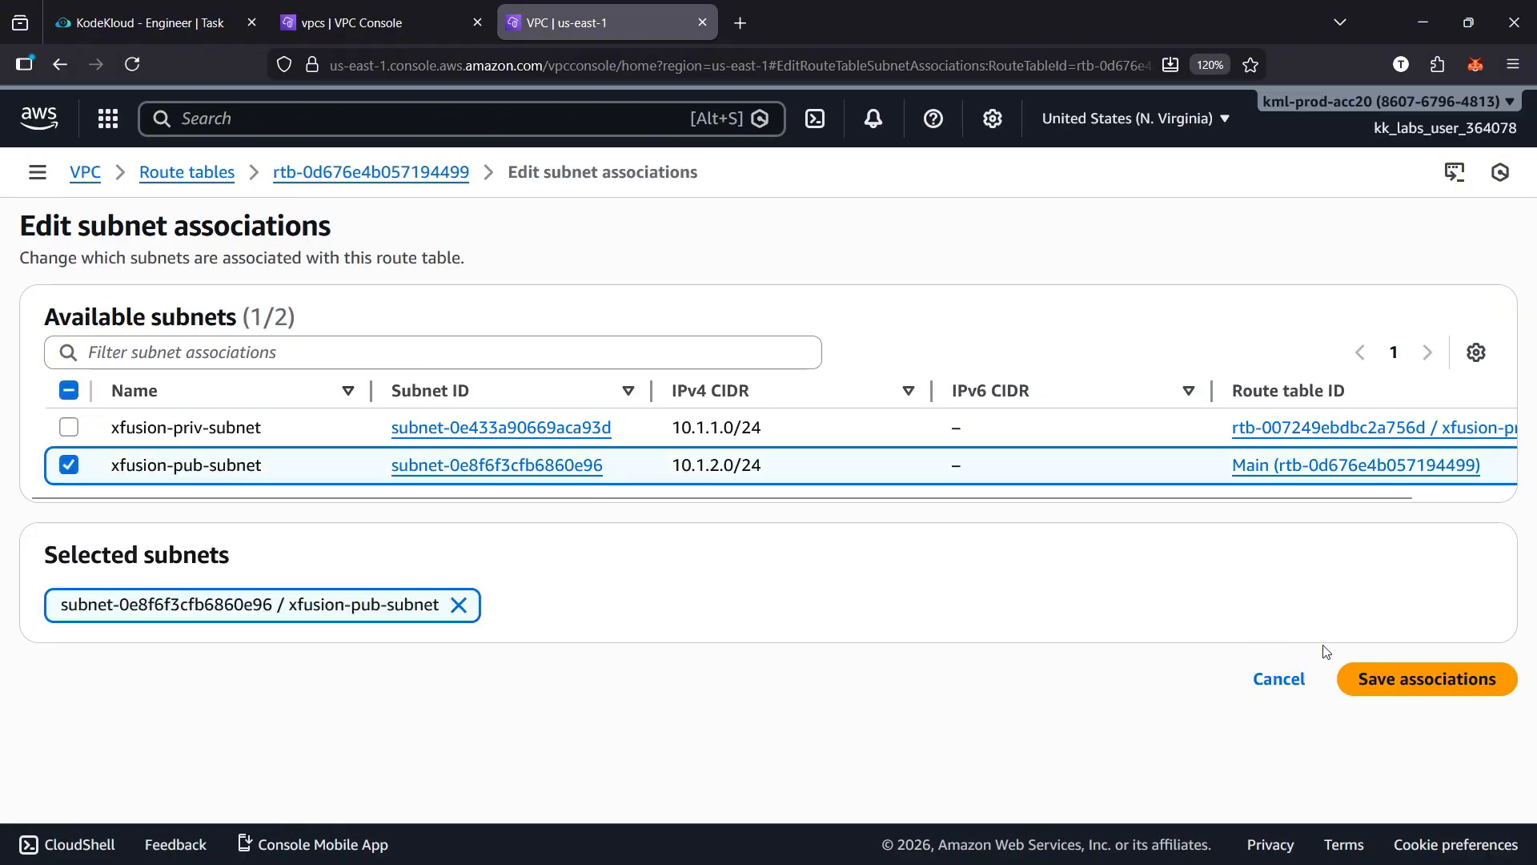
{"action": "left_click", "coordinate": [1387, 679]}
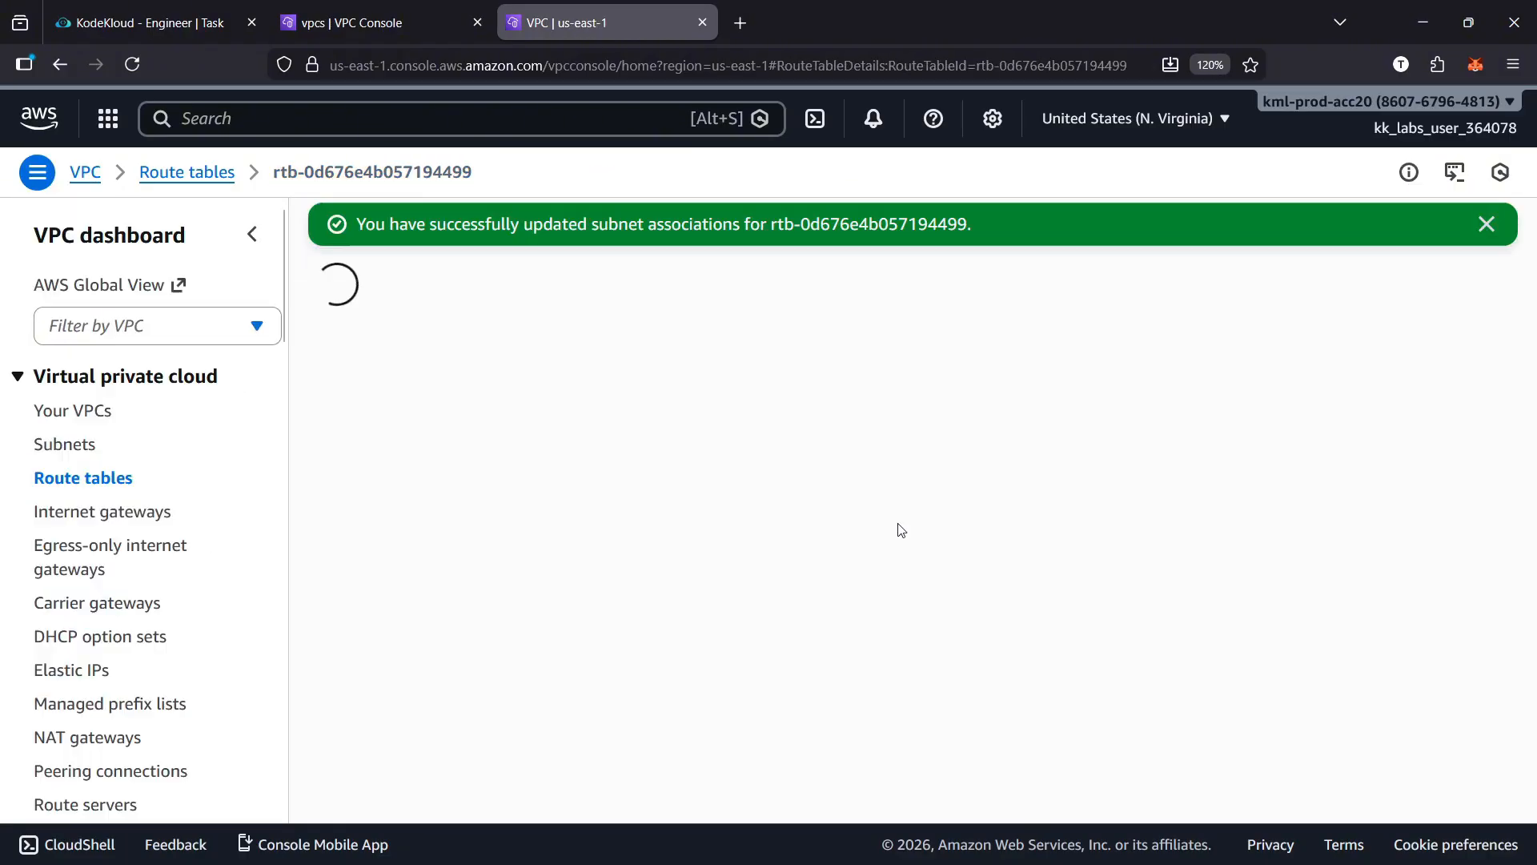
{"action": "left_click", "coordinate": [1487, 225]}
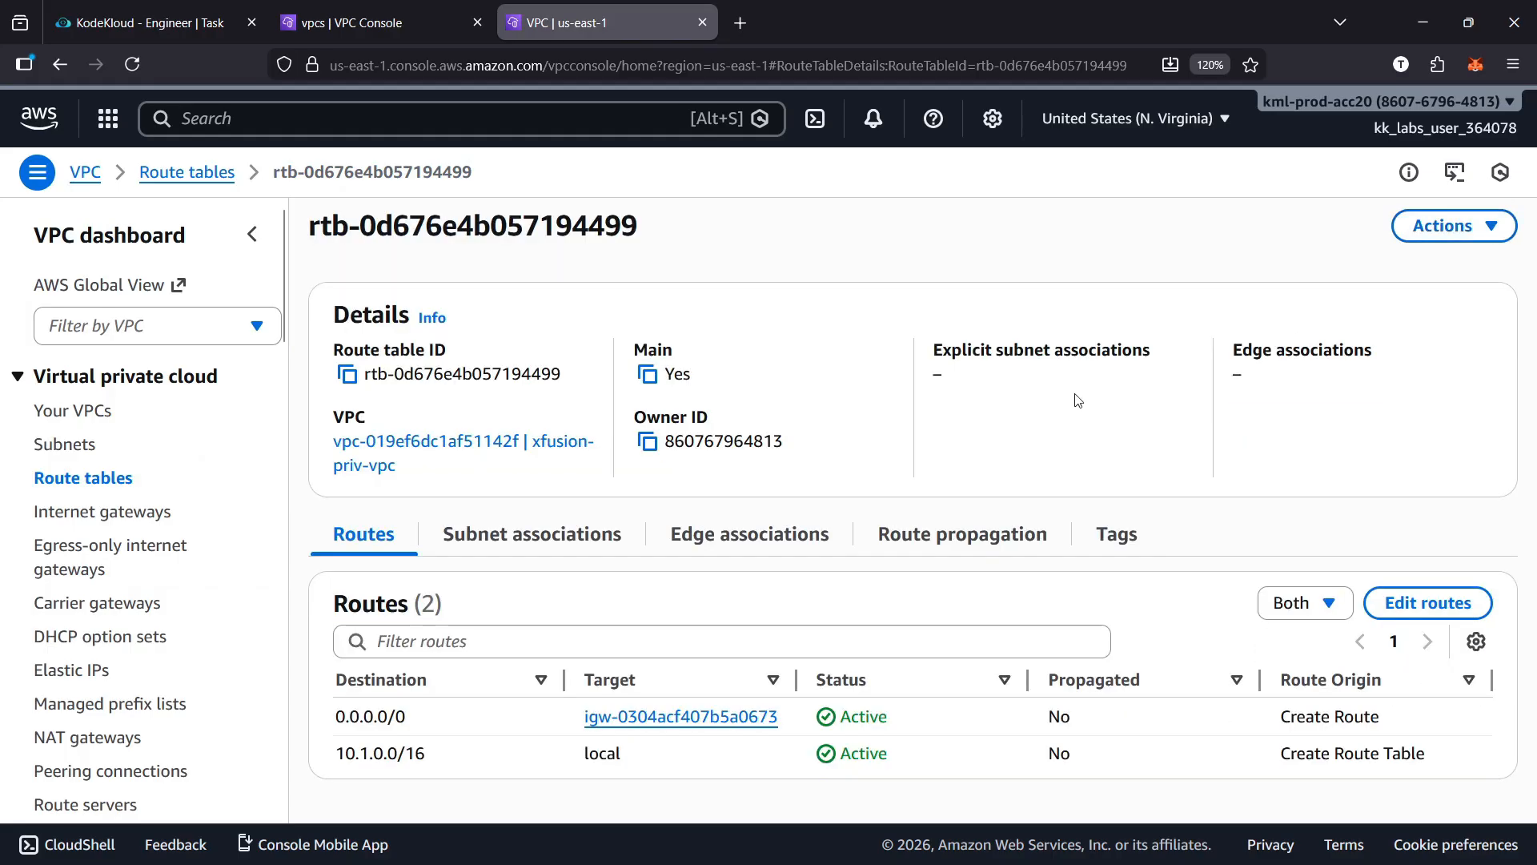
Review the public subnet requirement in the KodeKloud task and return to the AWS console
{"action": "left_click", "coordinate": [116, 1]}
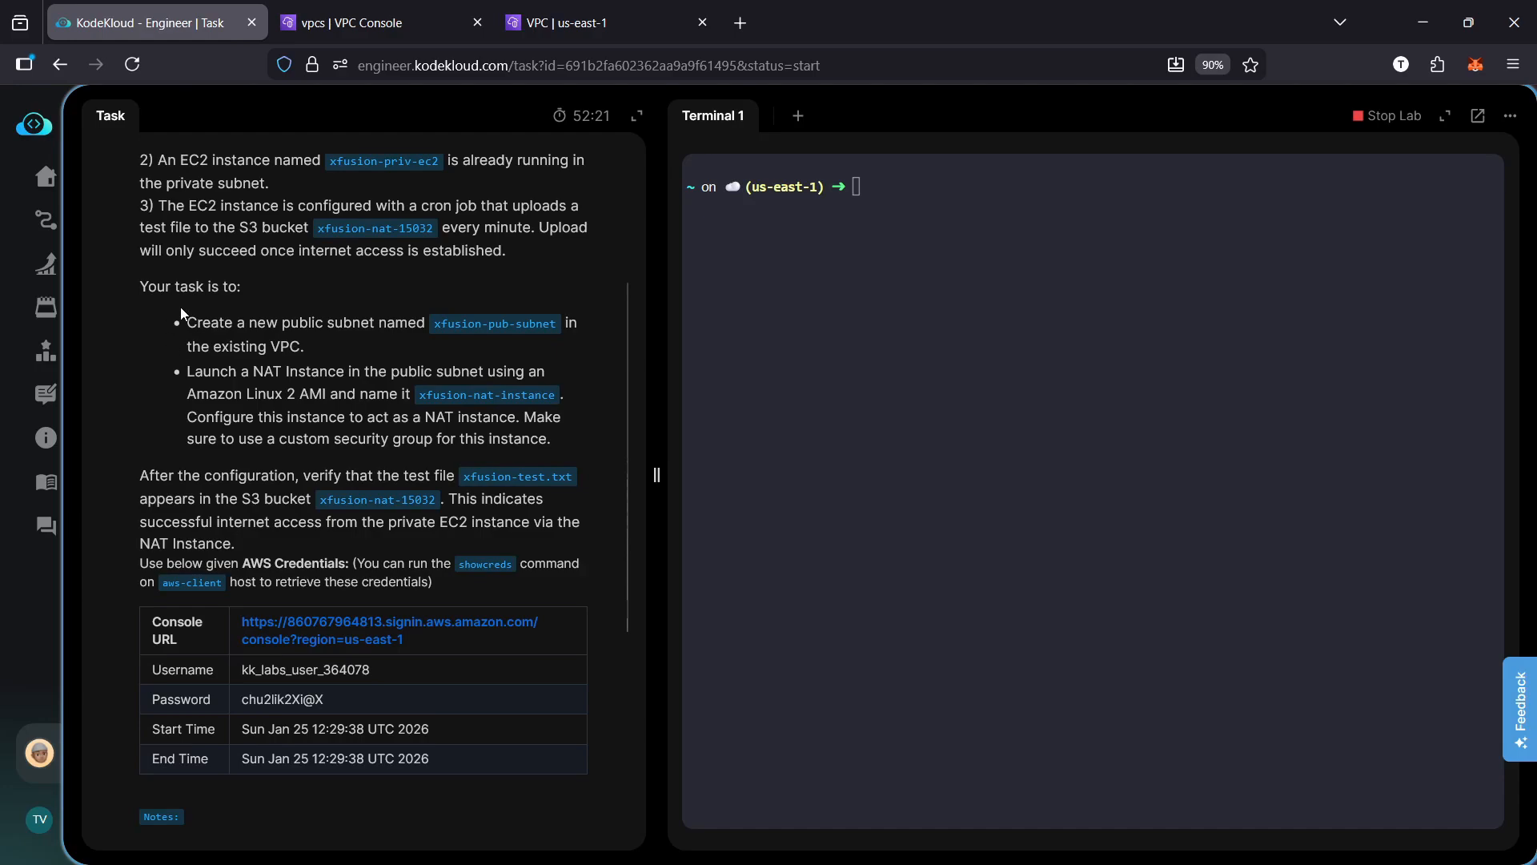
{"action": "left_click_drag", "start_coordinate": [180, 306], "coordinate": [322, 352]}
{"action": "left_click", "coordinate": [359, 348]}
{"action": "left_click", "coordinate": [604, 22]}
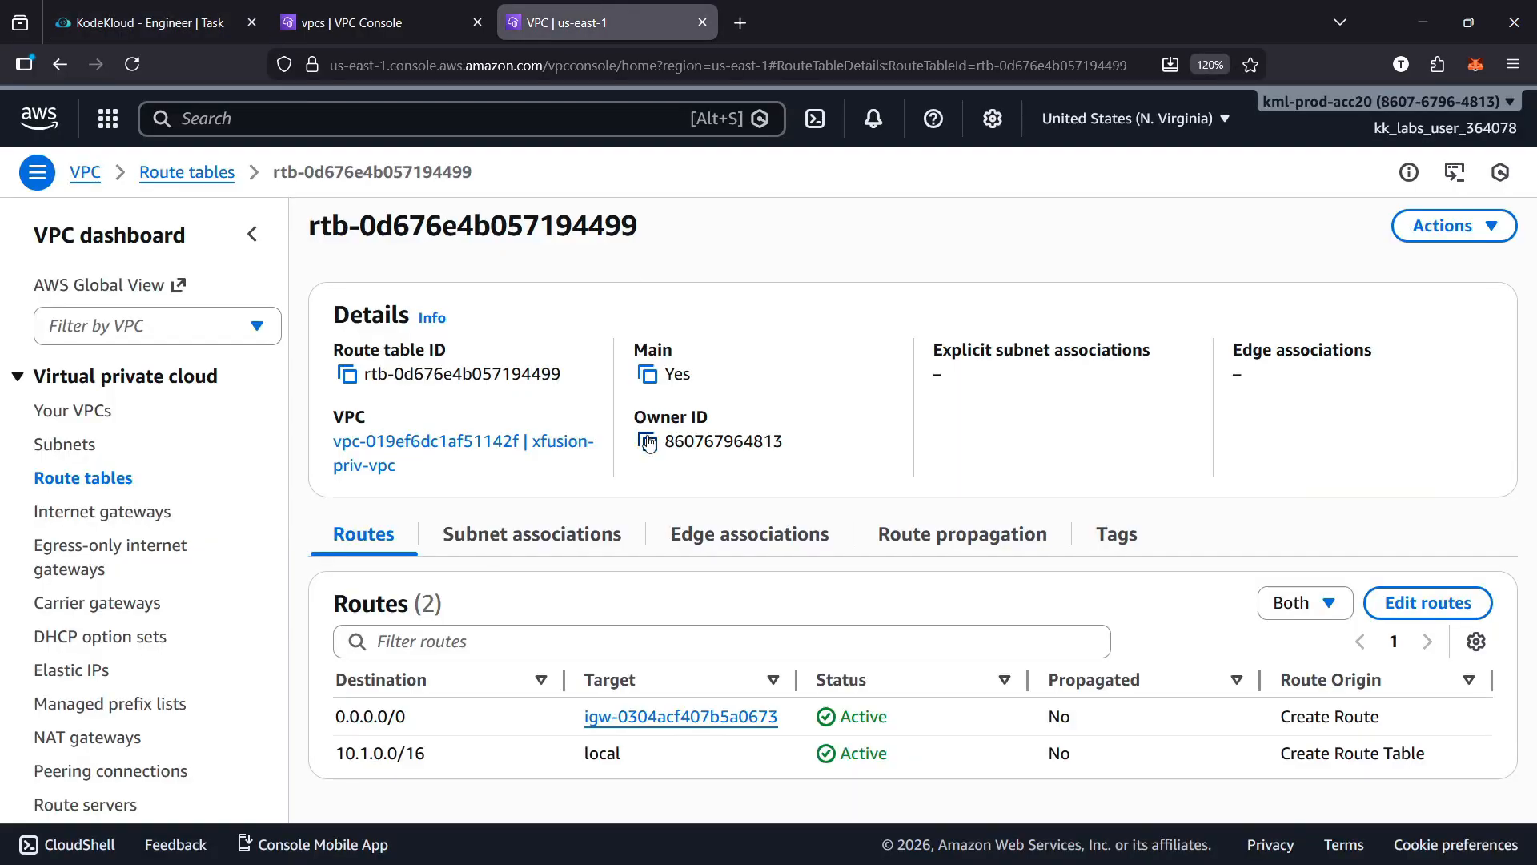
{"action": "left_click", "coordinate": [349, 32]}
{"action": "key", "text": "ctrl+Tab"}
Search the AWS services for s3 and open the S3 console
{"action": "left_click", "coordinate": [45, 120]}
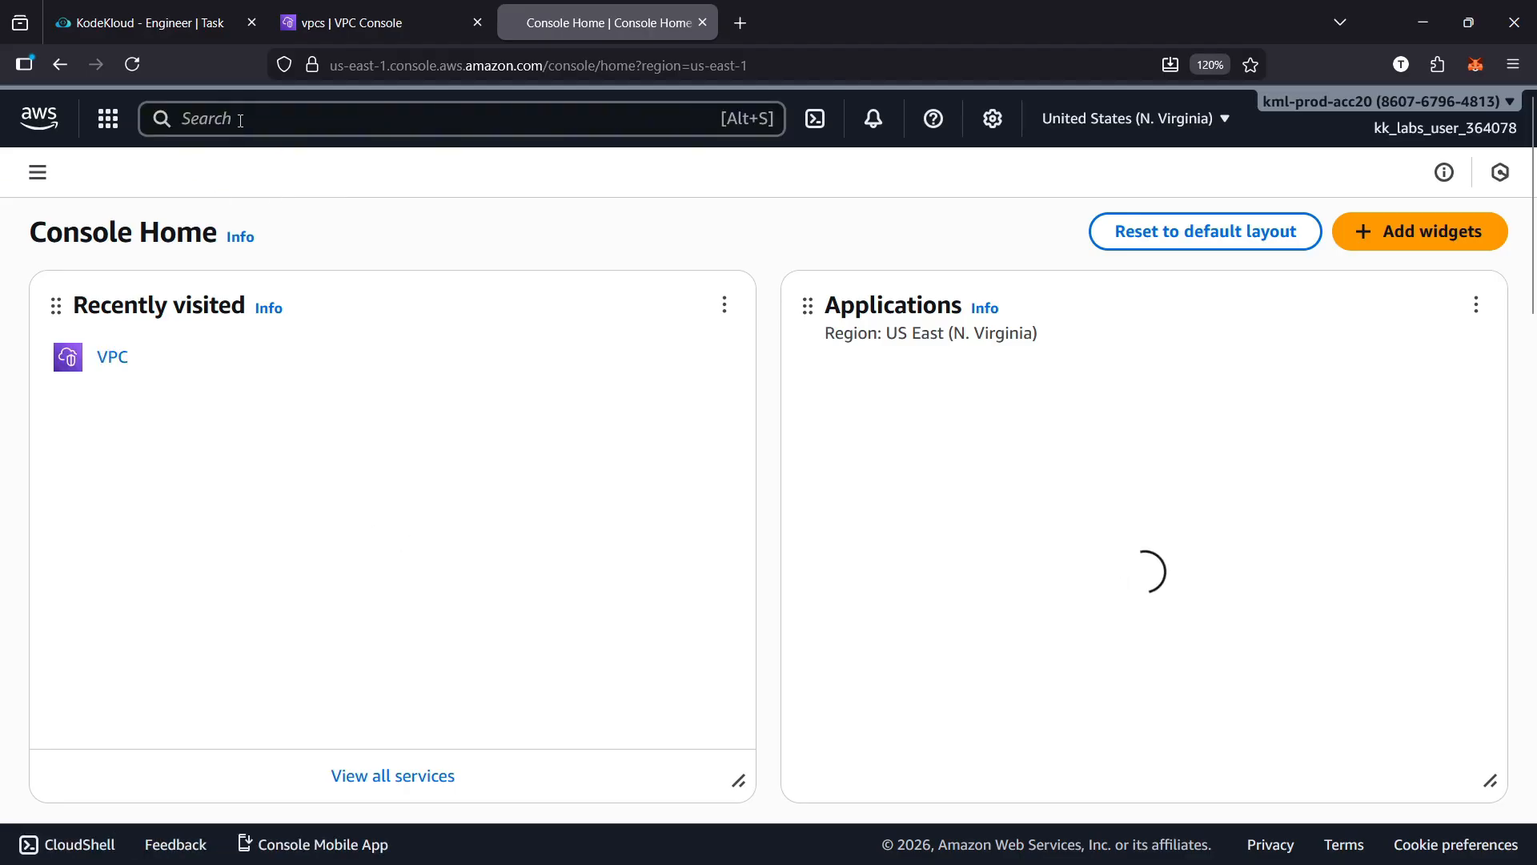
{"action": "left_click", "coordinate": [230, 132]}
{"action": "type", "text": "s3"}
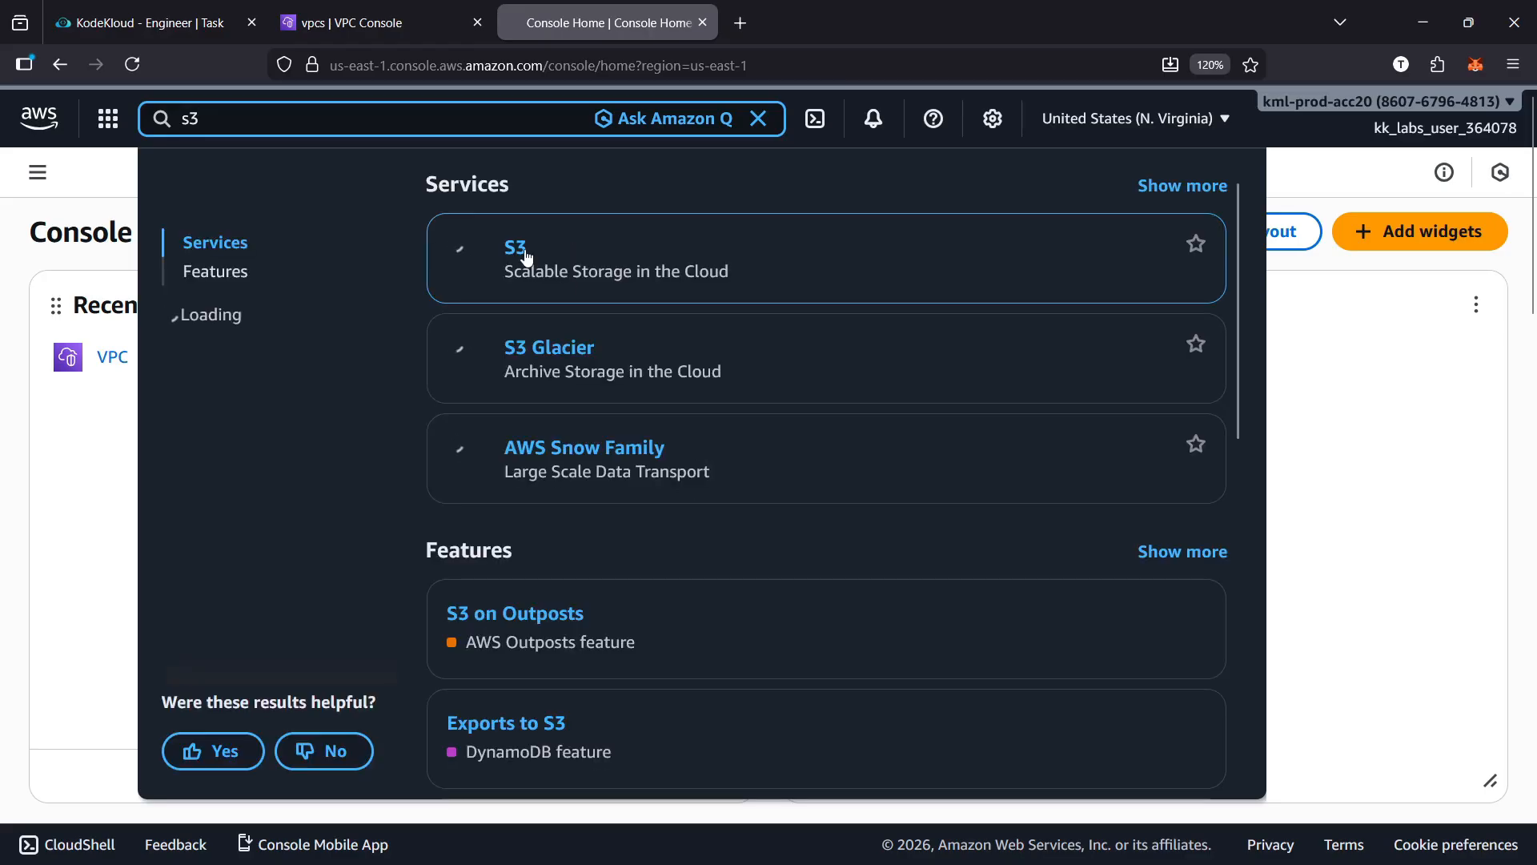
{"action": "left_click", "coordinate": [518, 253]}
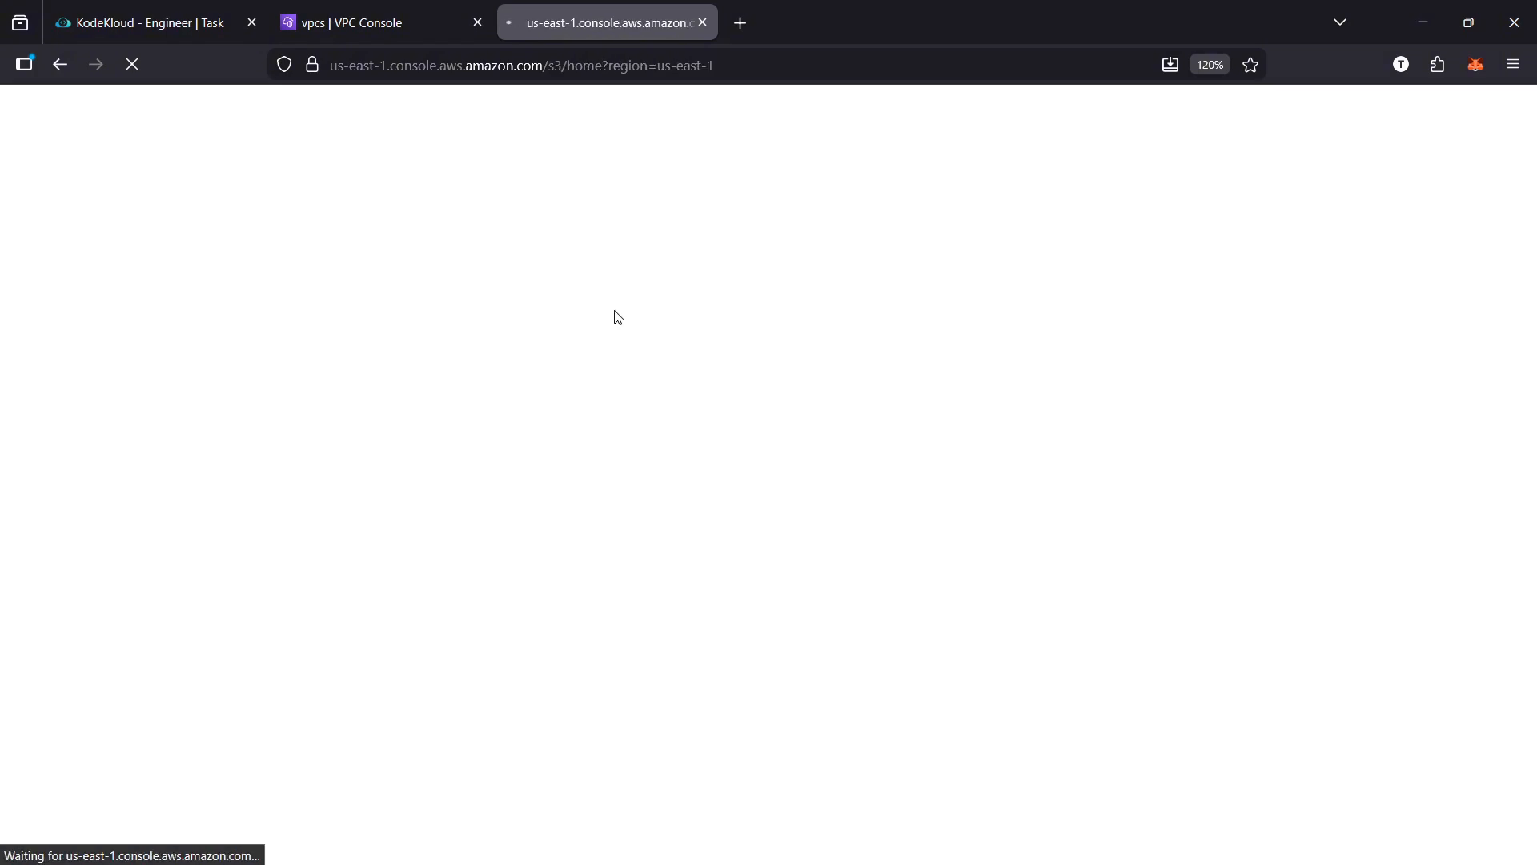
Check the bucket name in the KodeKloud task, then open the xfusion-nat-15032 bucket in S3 and examine its objects
{"action": "left_click", "coordinate": [153, 22]}
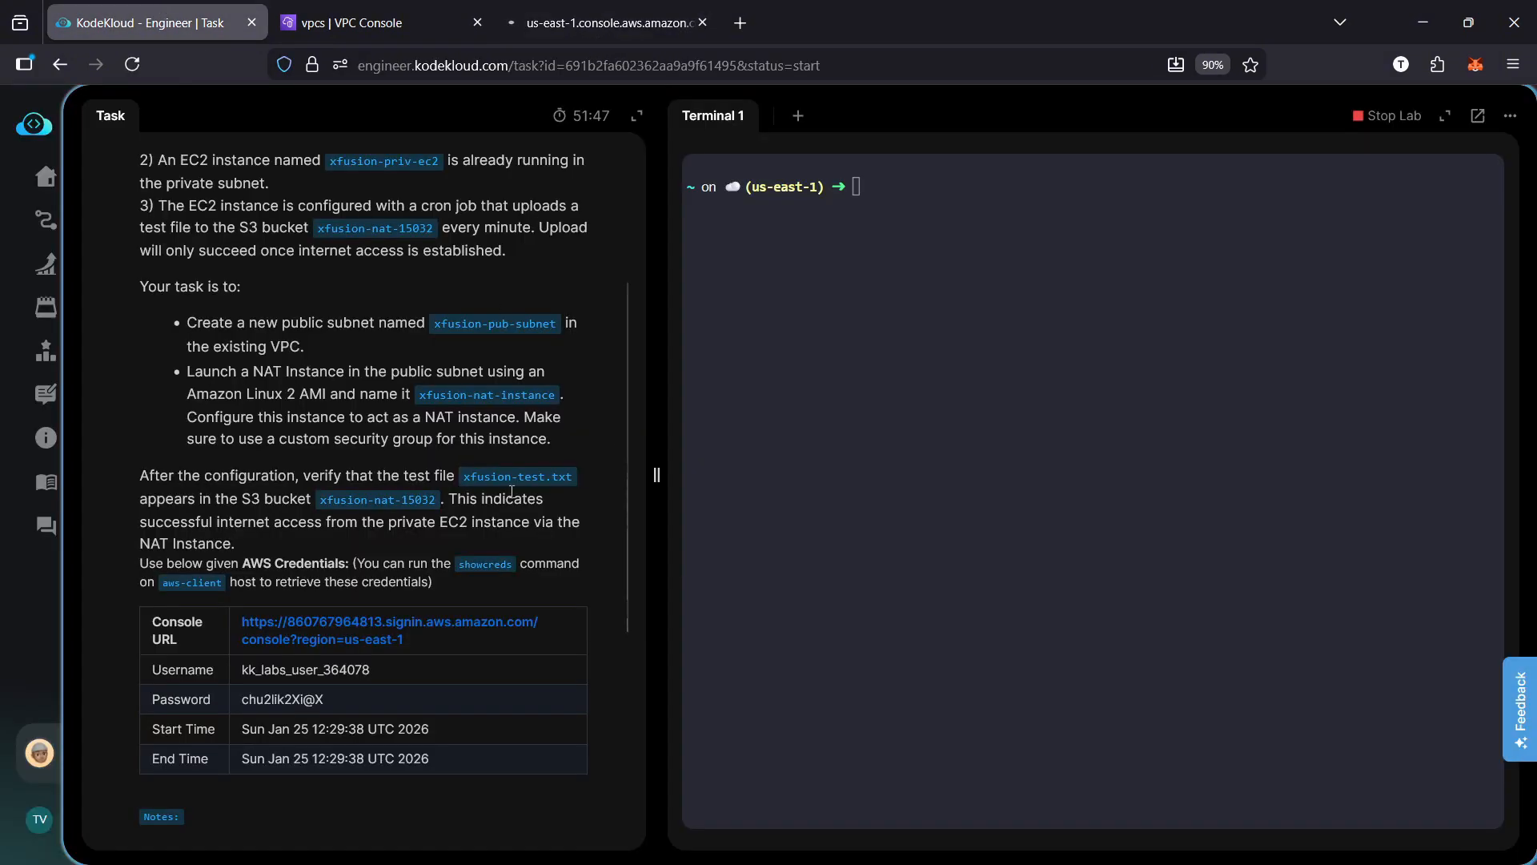
{"action": "left_click", "coordinate": [623, 36]}
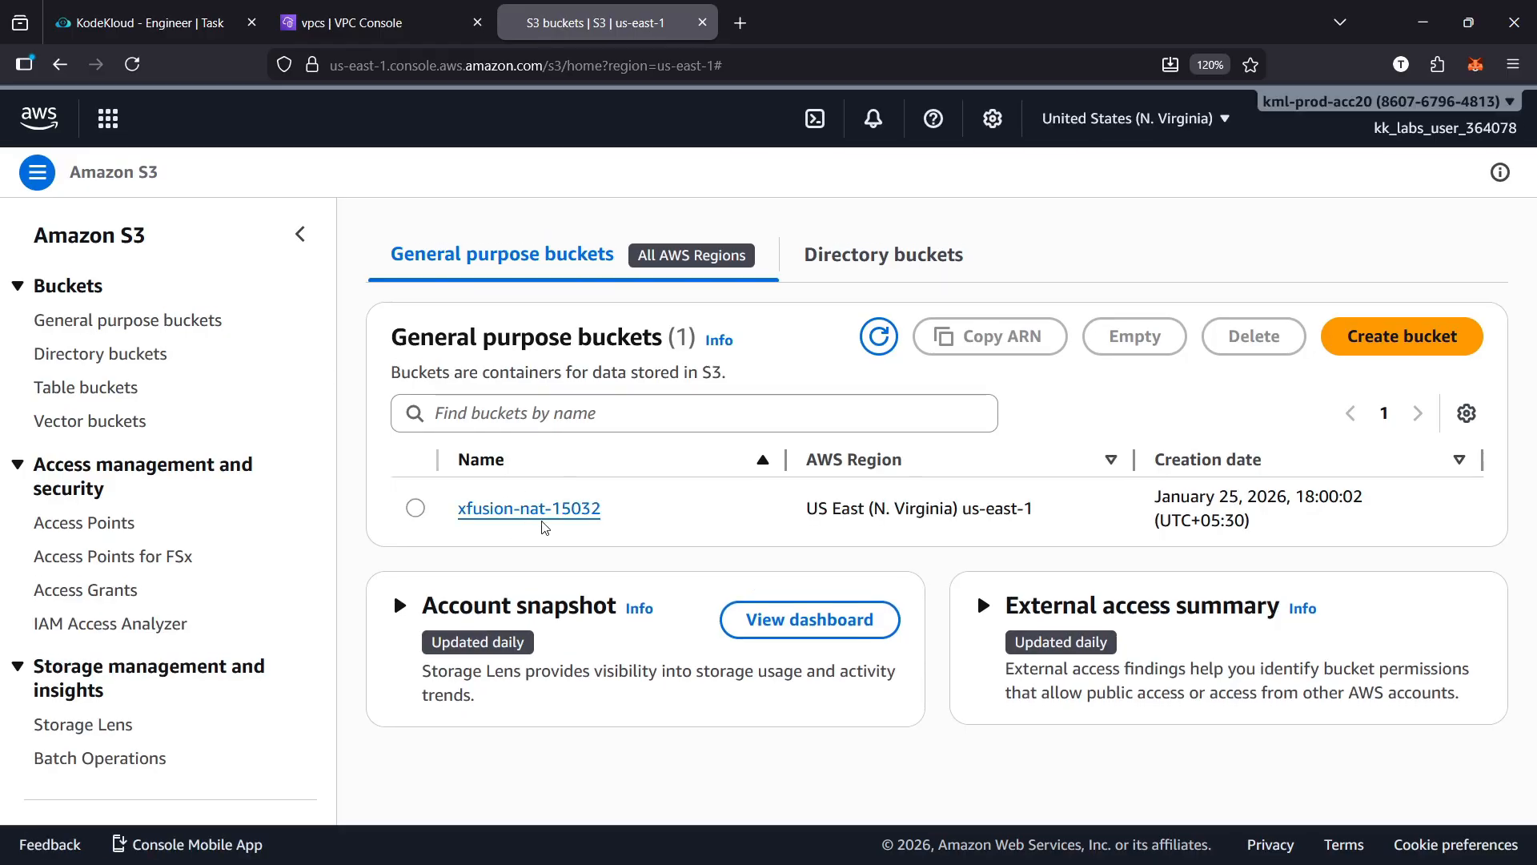
{"action": "left_click", "coordinate": [529, 510]}
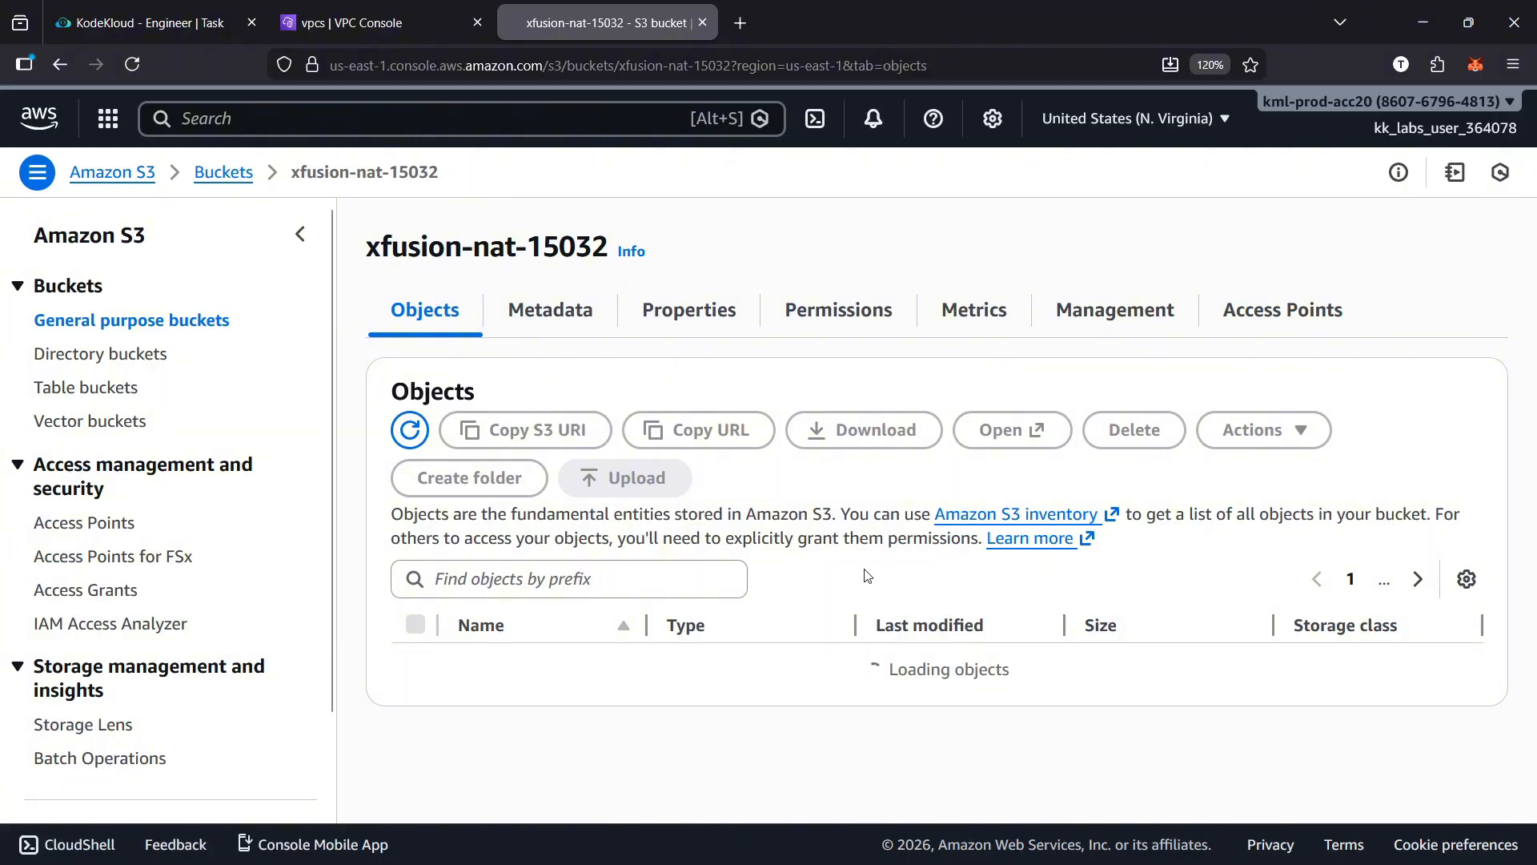
{"action": "scroll", "coordinate": [863, 577], "scroll_direction": "down", "scroll_amount": 1}
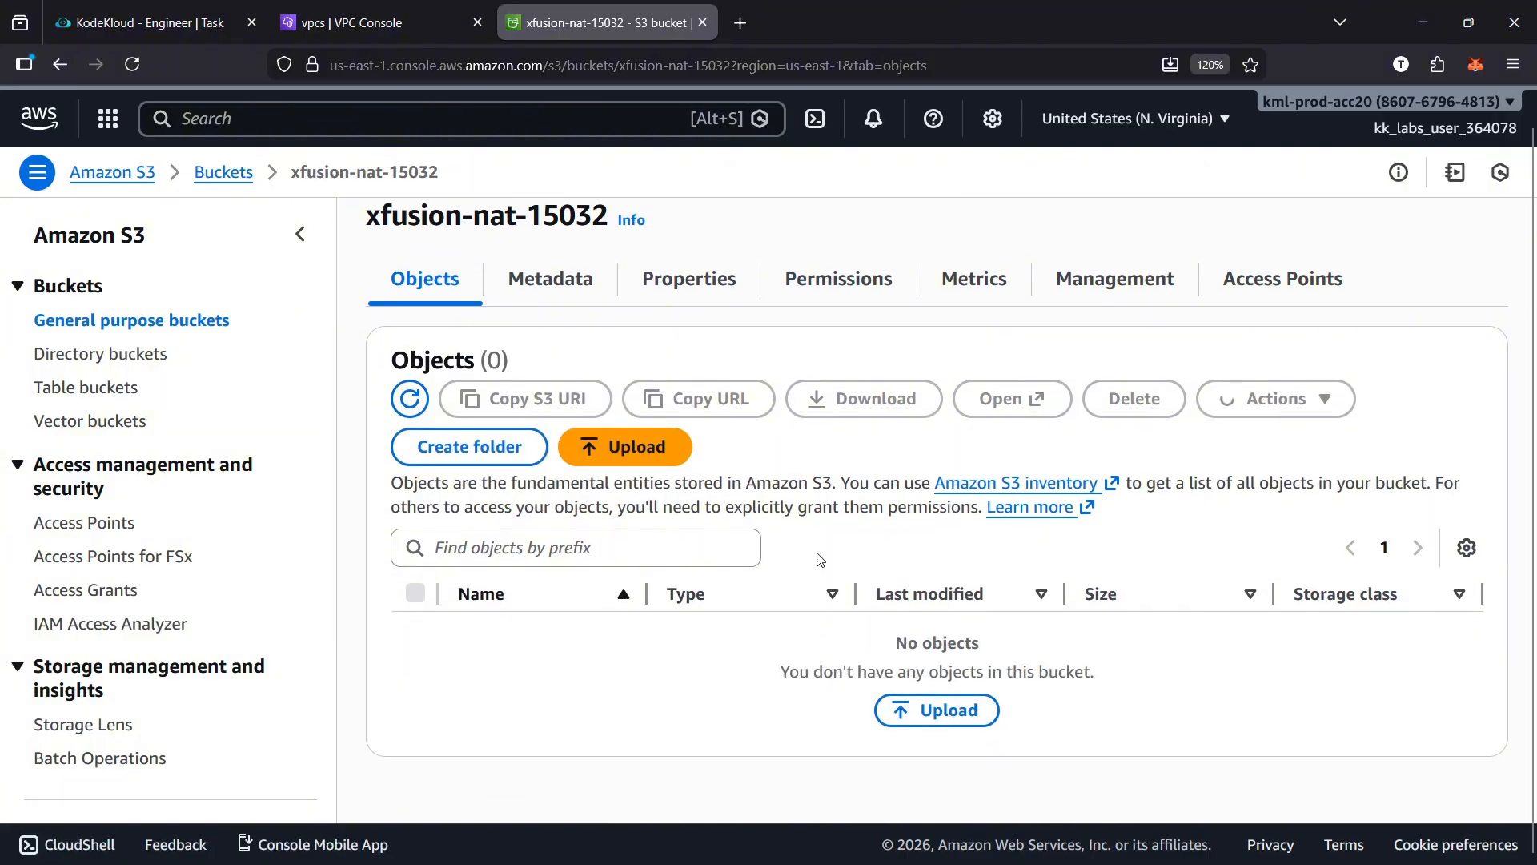
{"action": "scroll", "coordinate": [893, 666], "scroll_direction": "up", "scroll_amount": 1}
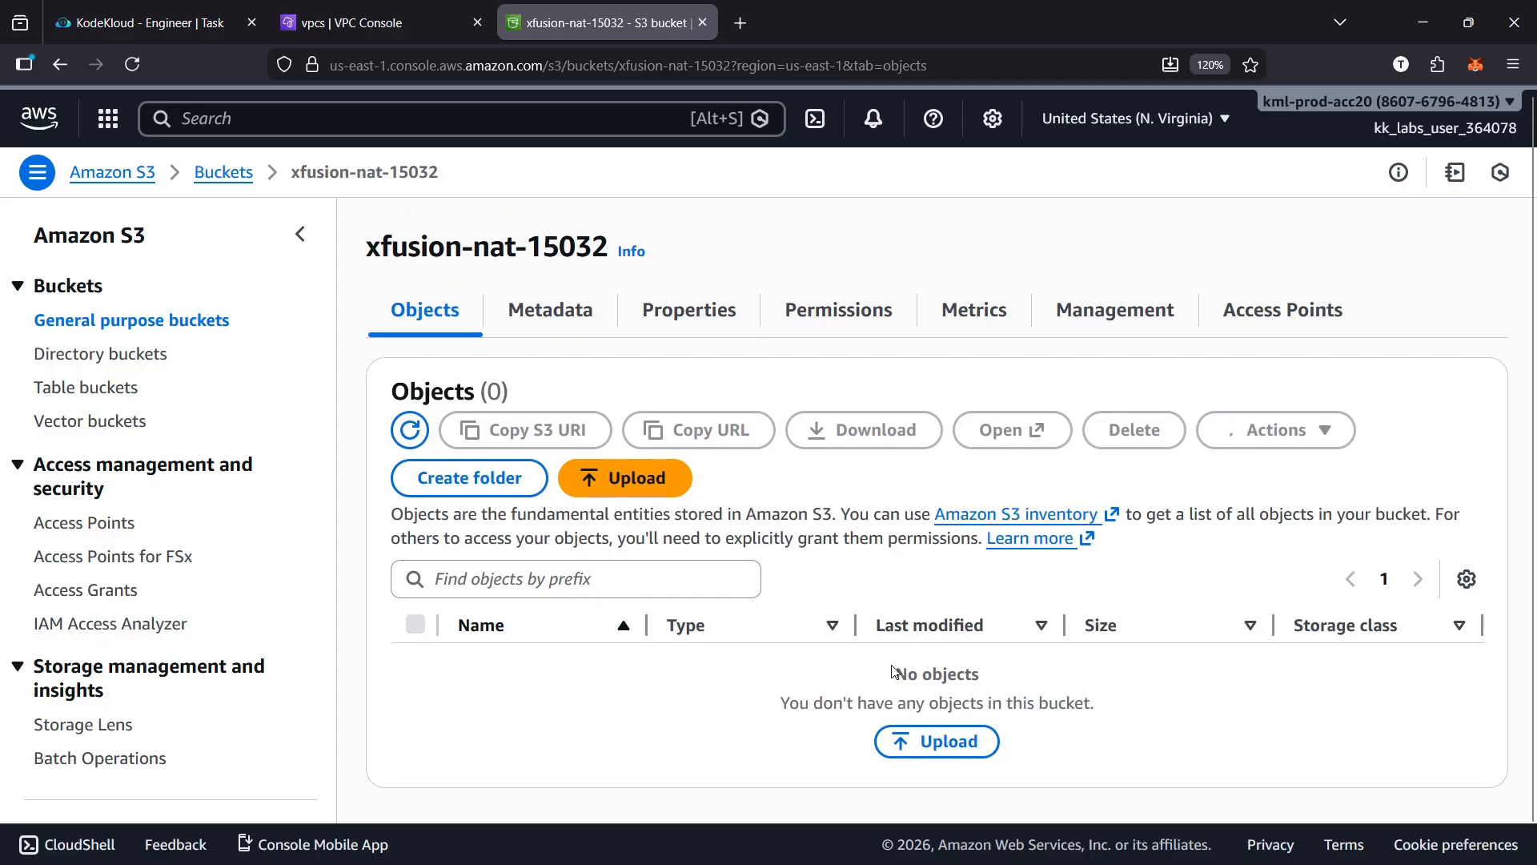
Search the AWS services for ec2, open the EC2 console, and start launching a new instance
{"action": "left_click", "coordinate": [40, 120]}
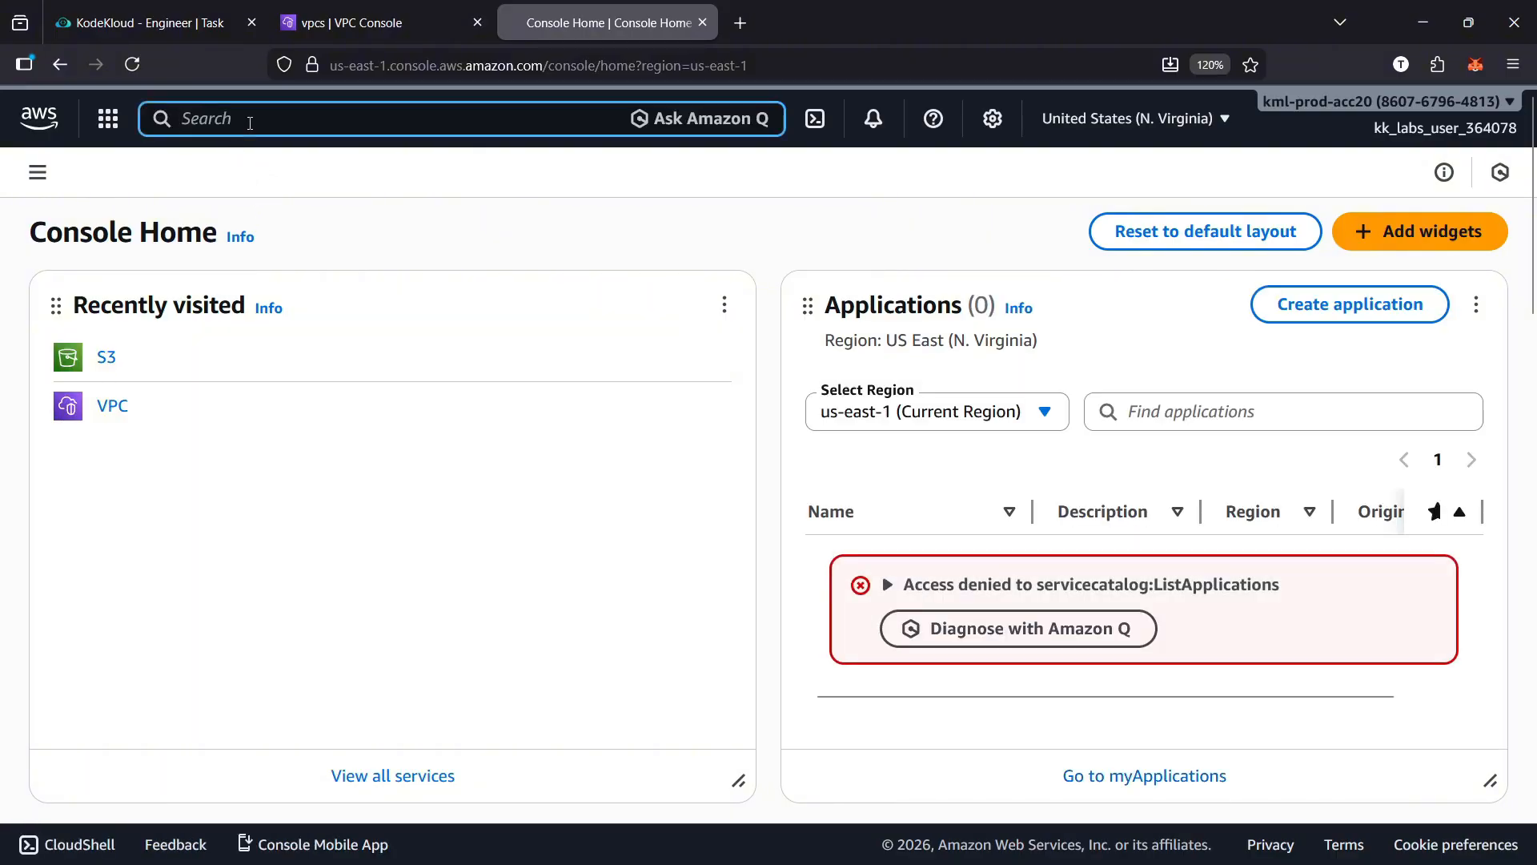
{"action": "type", "text": "ec2"}
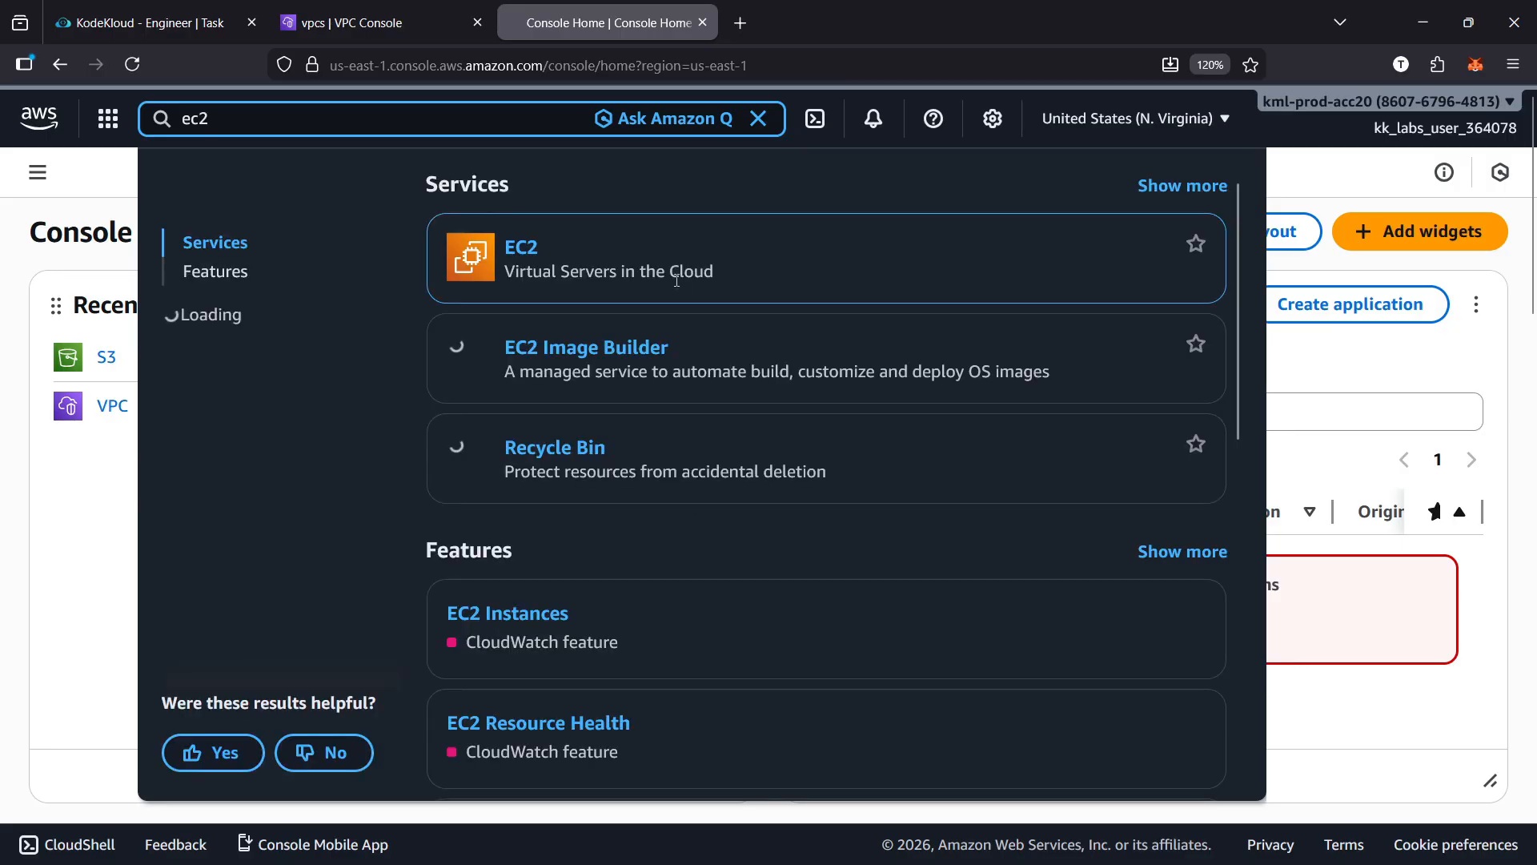
{"action": "left_click", "coordinate": [529, 253]}
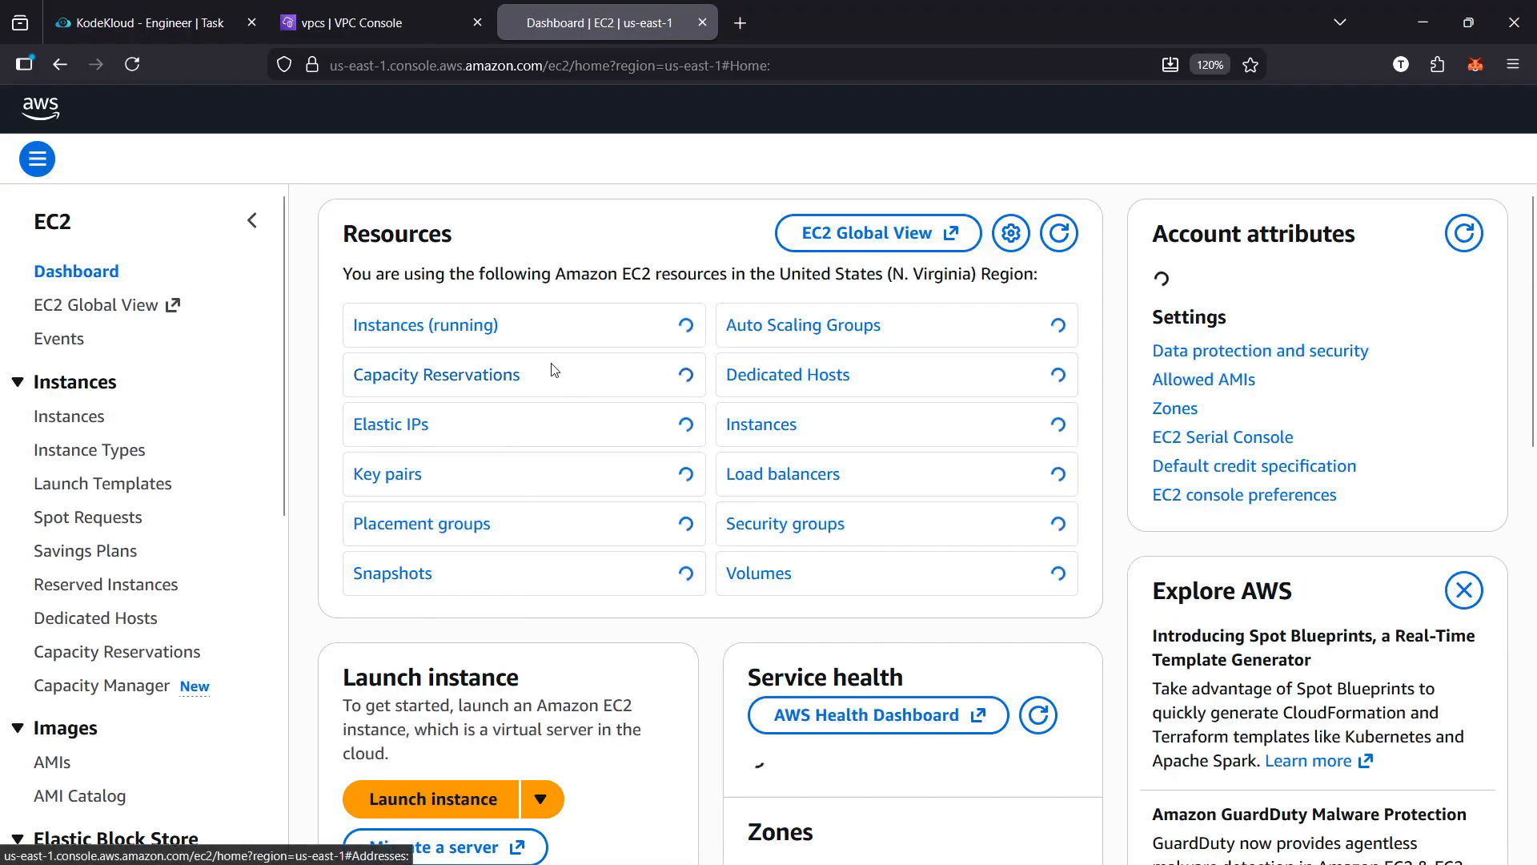
{"action": "left_click", "coordinate": [432, 785]}
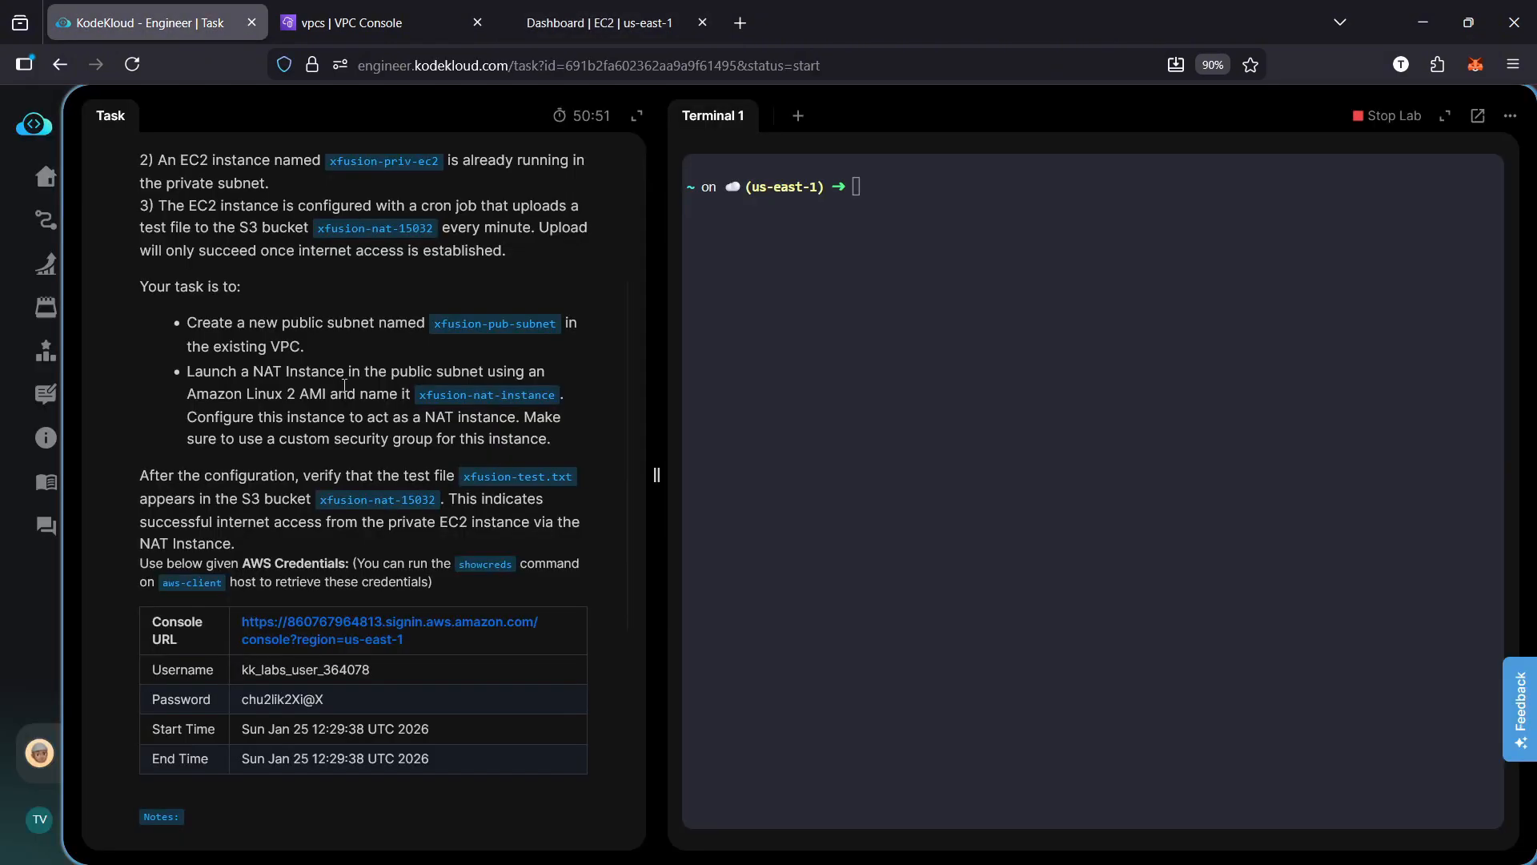
Look up the NAT instance name in the KodeKloud task, then paste xfusion-pub-subnet as the instance name in the launch form
{"action": "left_click", "coordinate": [152, 23]}
{"action": "left_click_drag", "start_coordinate": [422, 394], "coordinate": [546, 394]}
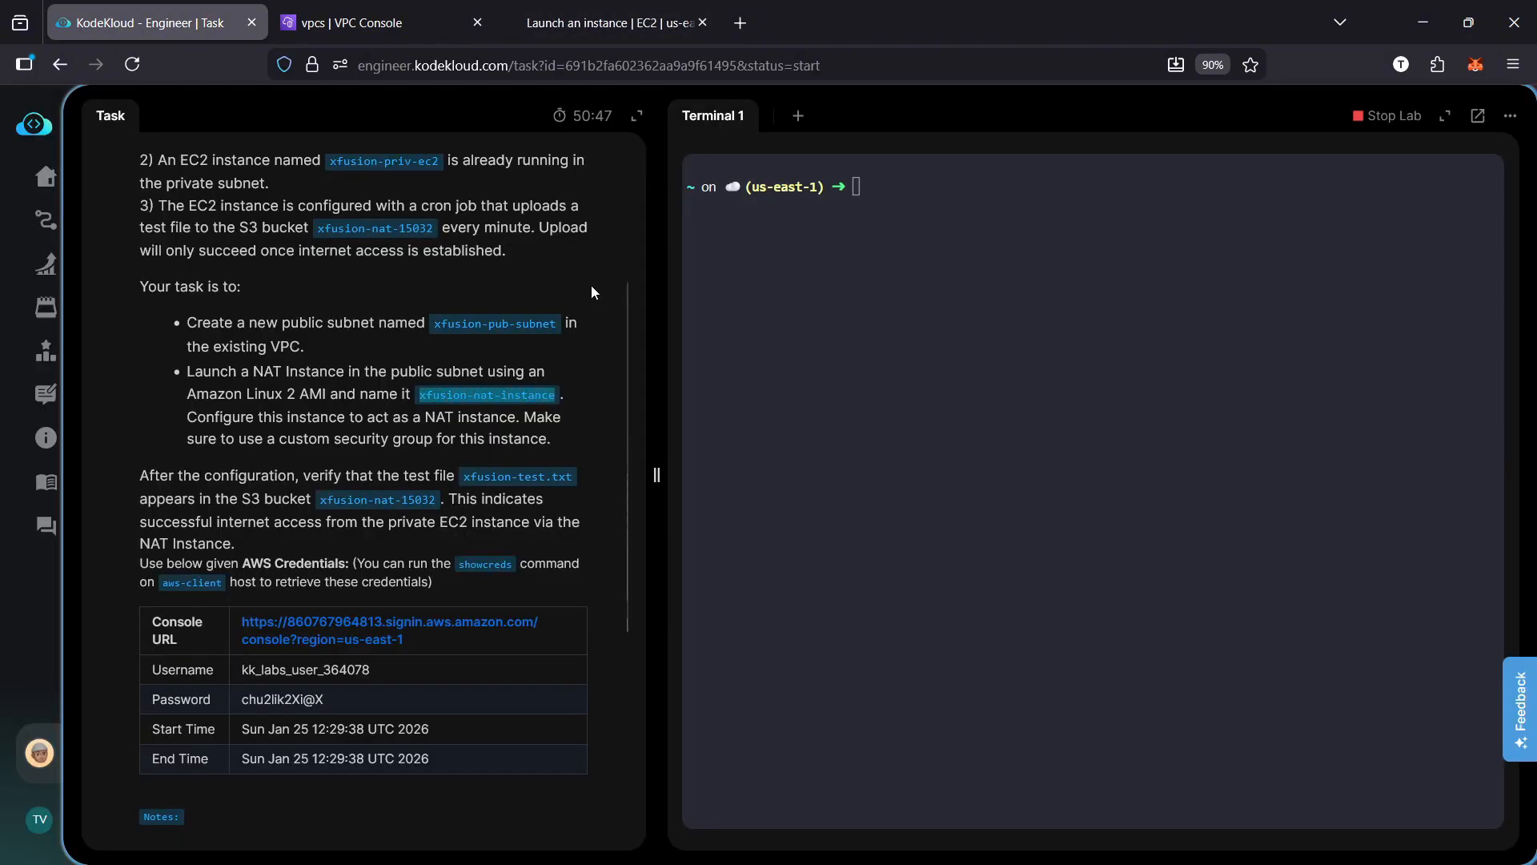
{"action": "left_click", "coordinate": [618, 26]}
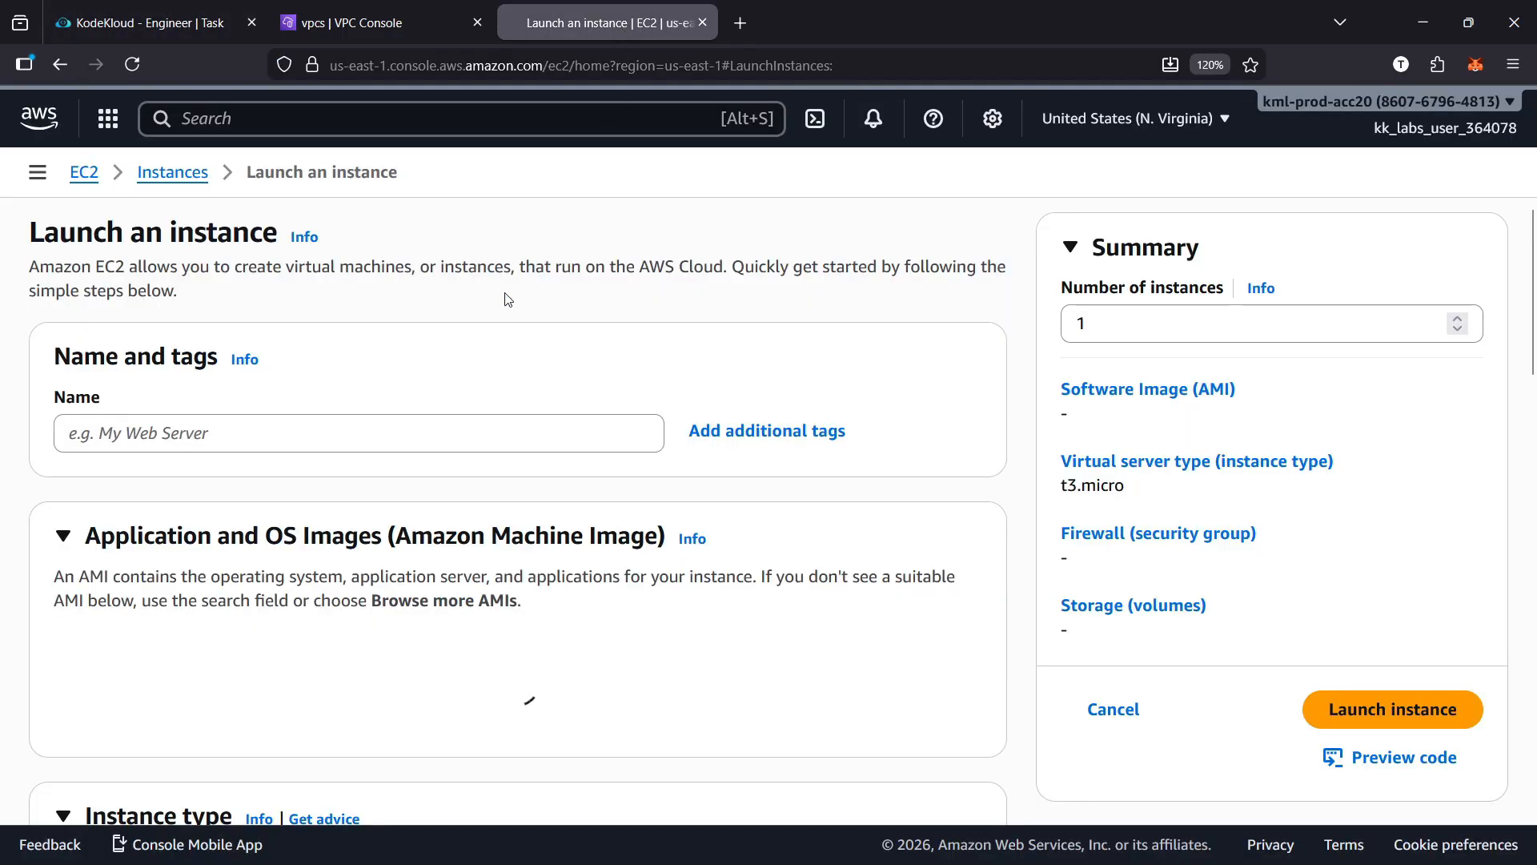
{"action": "left_click", "coordinate": [370, 432]}
{"action": "type", "text": "xfusion-pub-subnet"}
Review the Quick Start Amazon Linux image and check the AMI requirement in the KodeKloud task
{"action": "scroll", "coordinate": [687, 467], "scroll_direction": "down", "scroll_amount": 2}
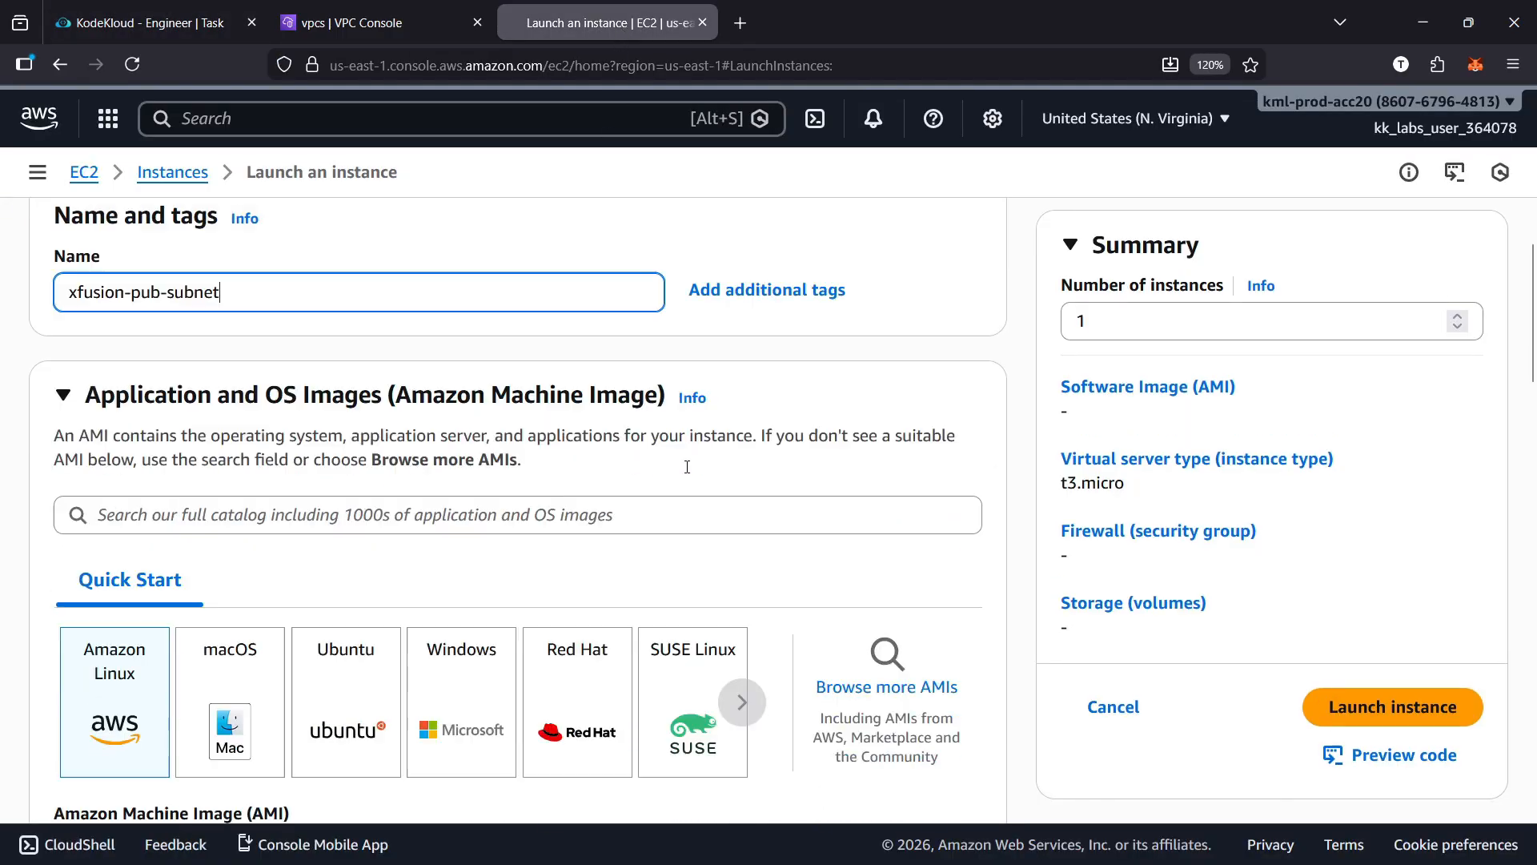
{"action": "scroll", "coordinate": [687, 467], "scroll_direction": "down", "scroll_amount": 3}
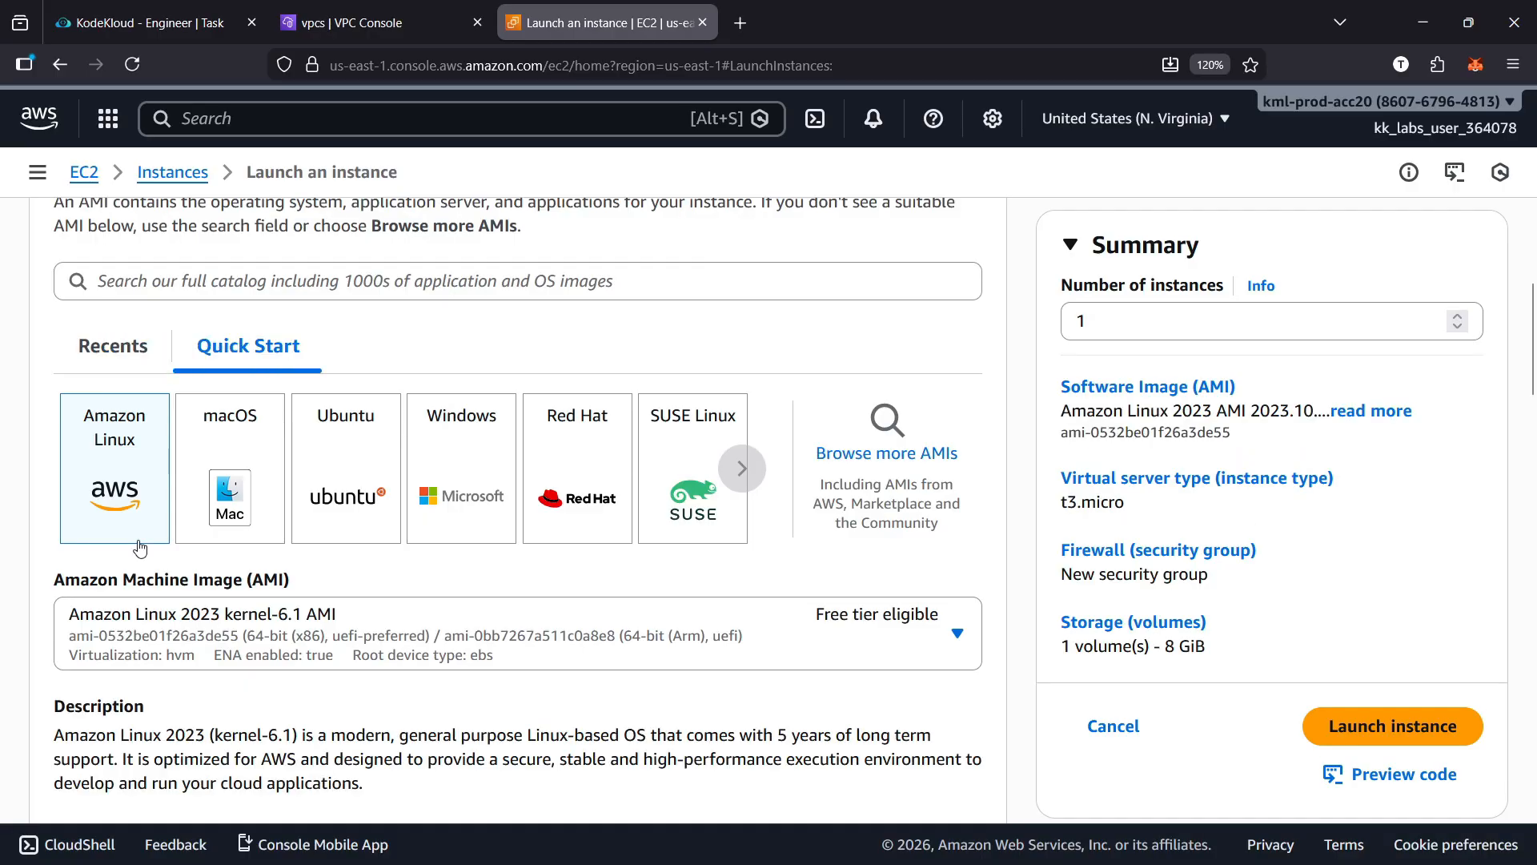
{"action": "left_click", "coordinate": [173, 27]}
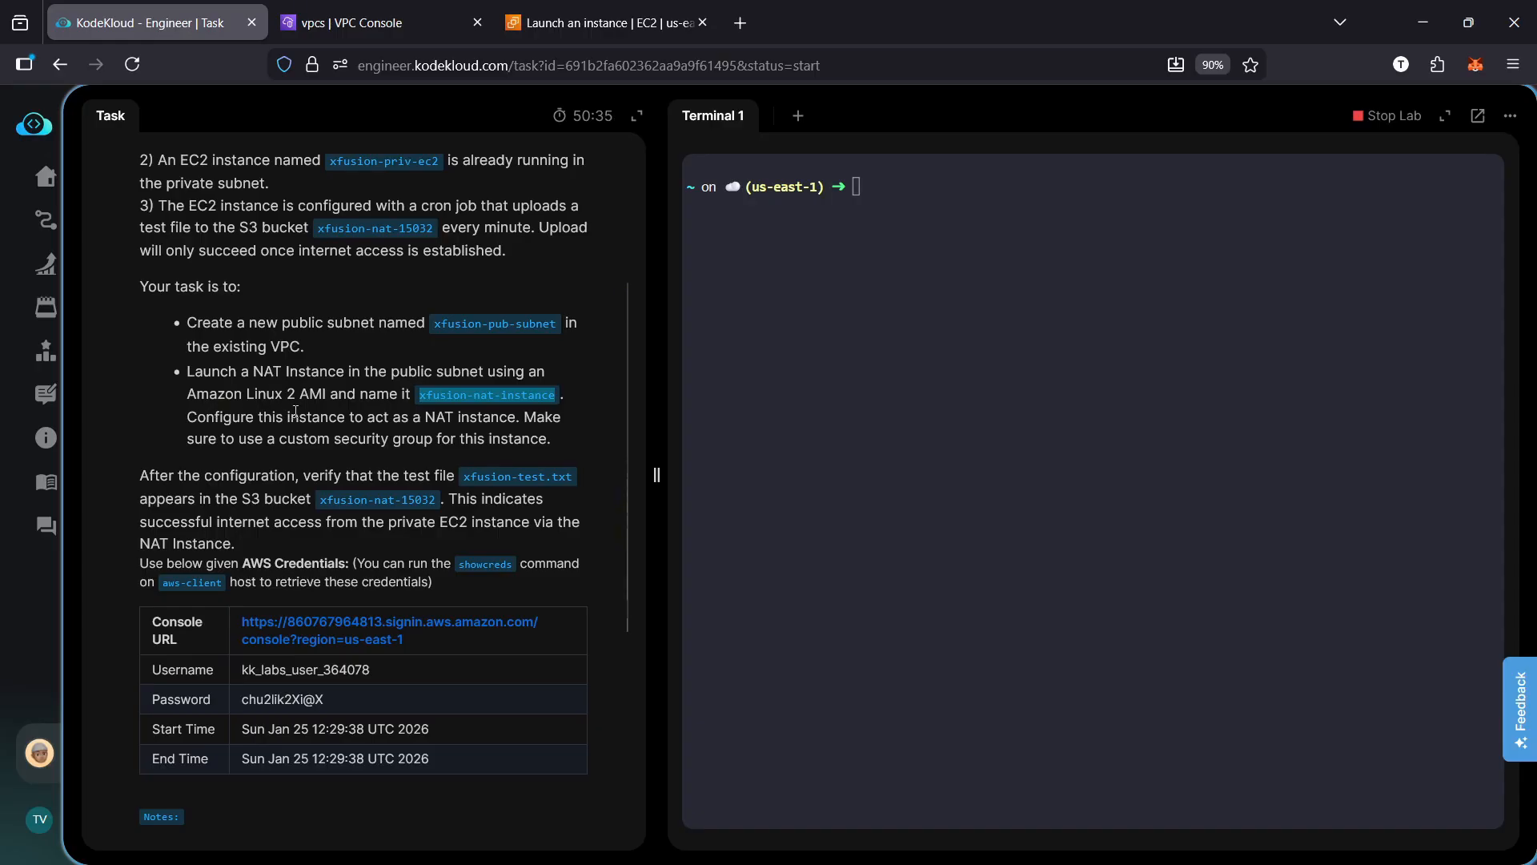
{"action": "left_click", "coordinate": [608, 29]}
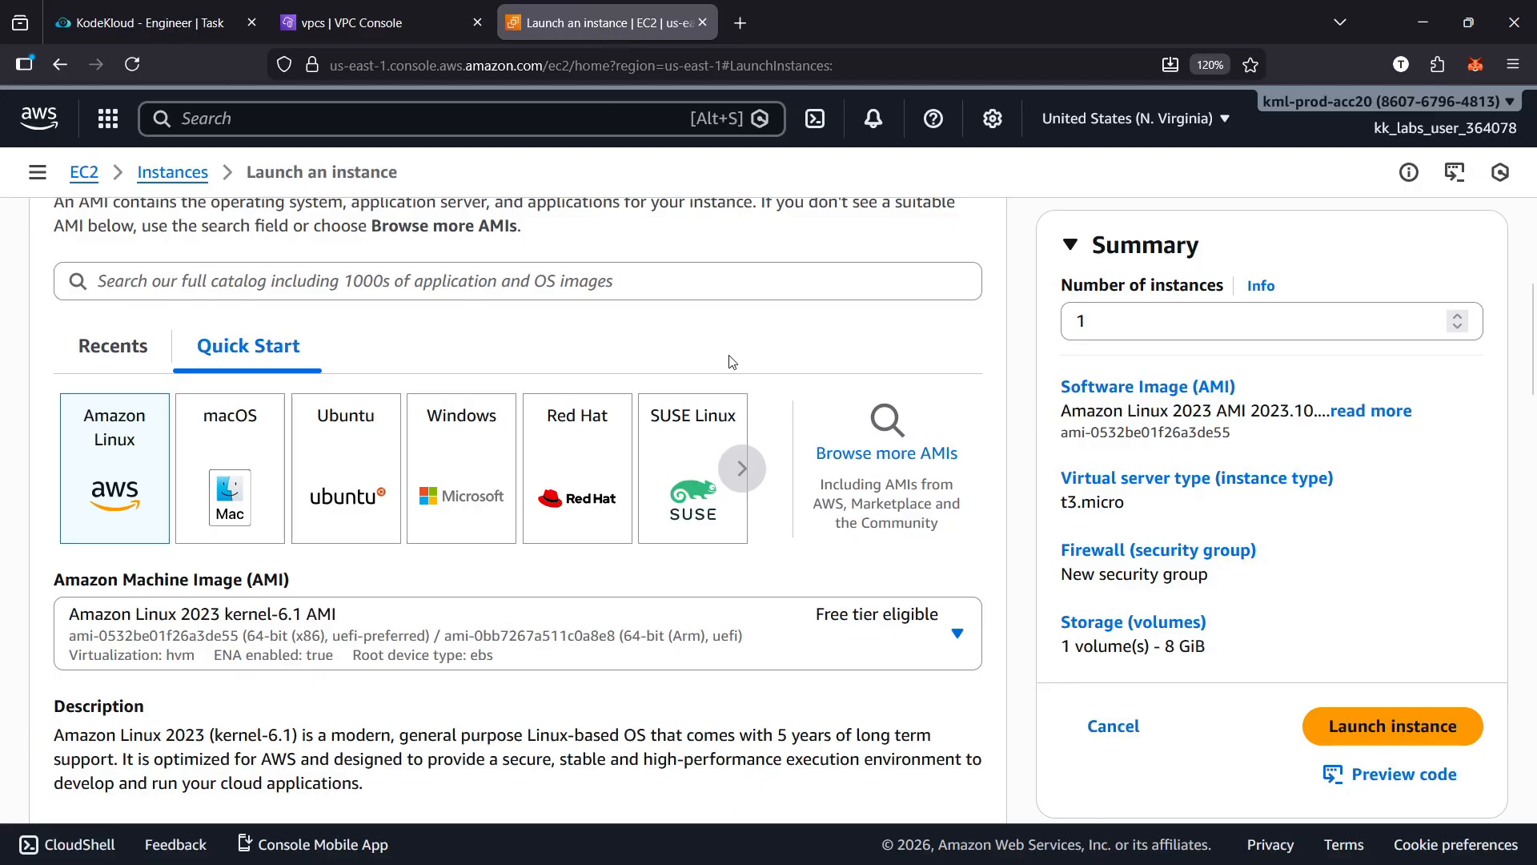
Browse the full AMI catalog and search it for "Amazon linux"
{"action": "left_click", "coordinate": [889, 457]}
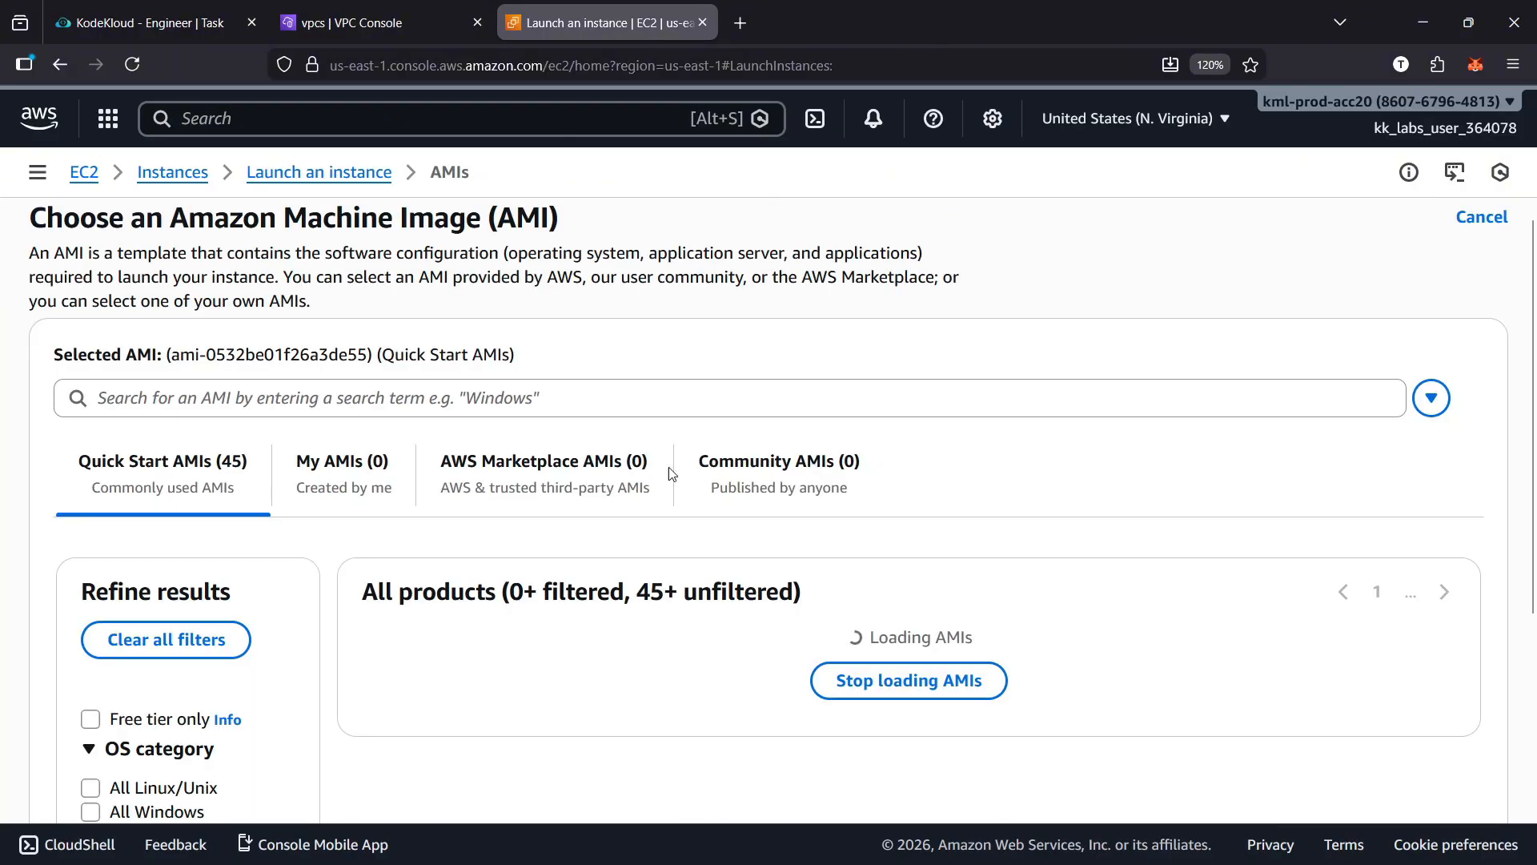
{"action": "left_click", "coordinate": [426, 391]}
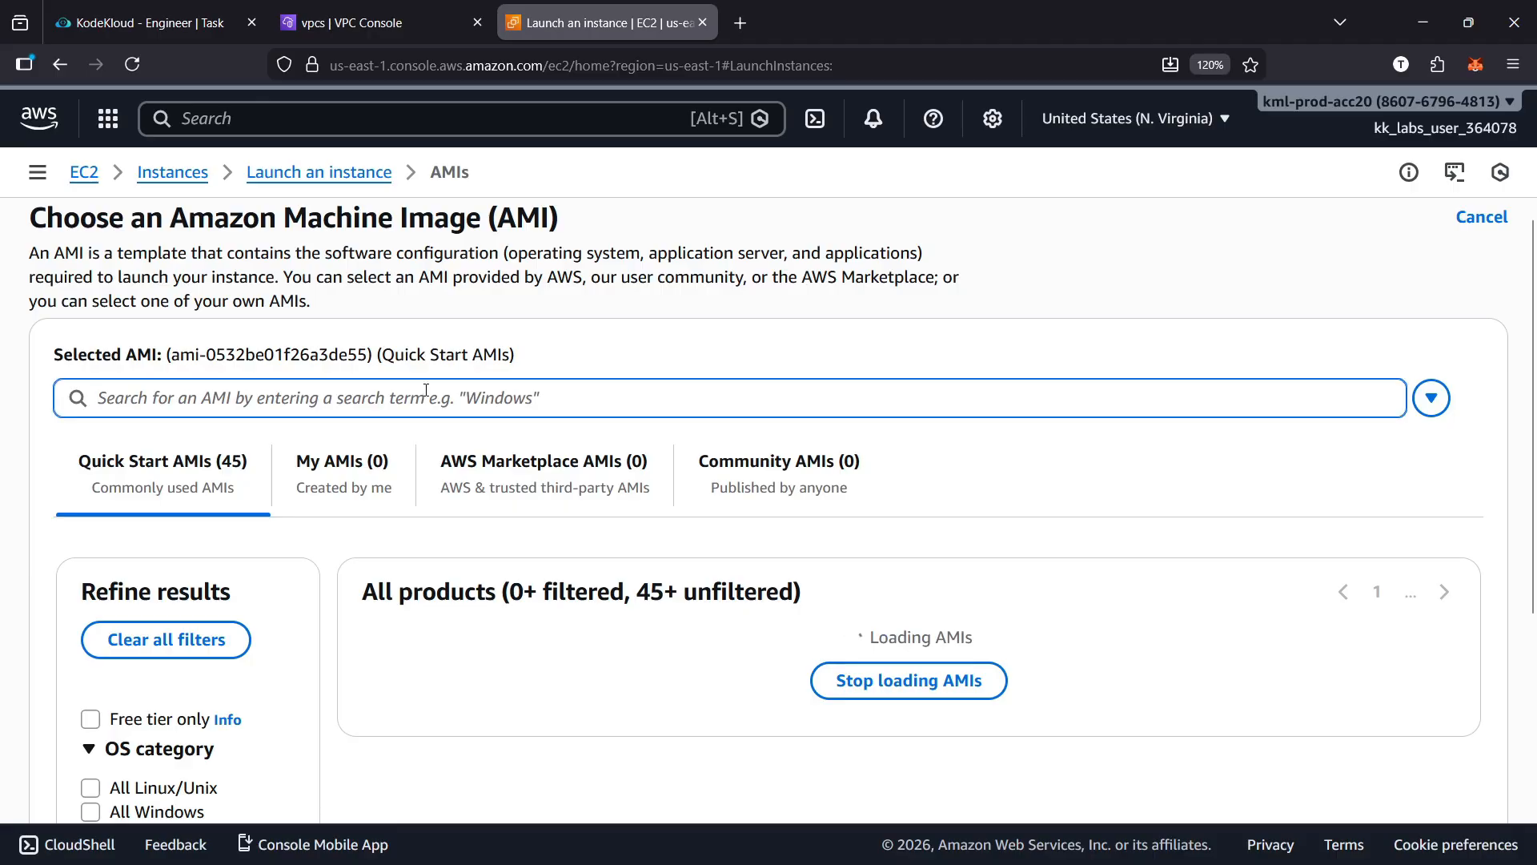
{"action": "type", "text": "Amazon"}
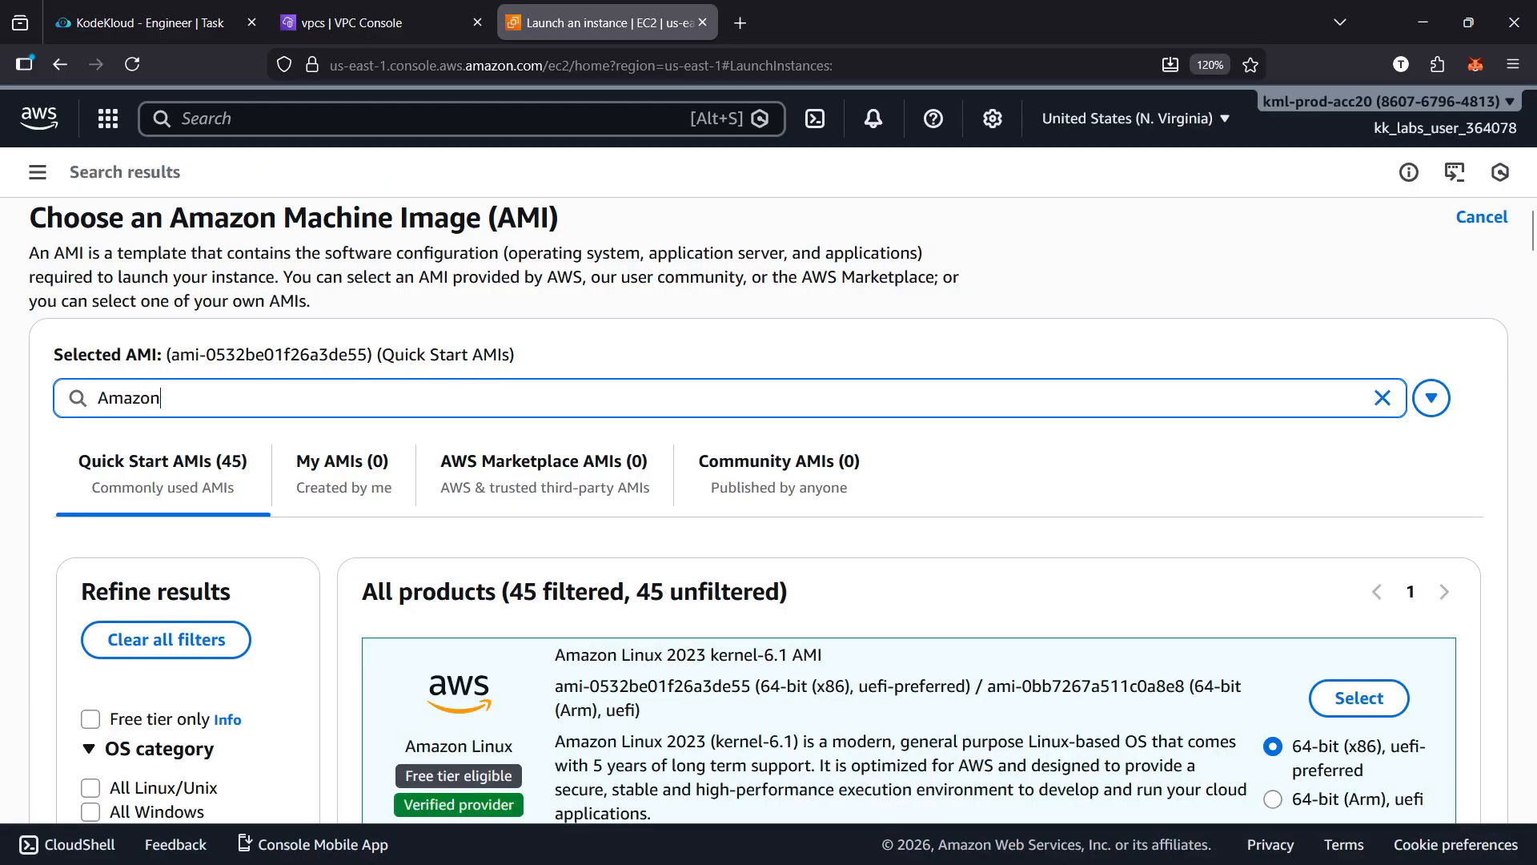
{"action": "key", "text": "ctrl+l"}
{"action": "type", "text": "identity.kodekloud.com/"}
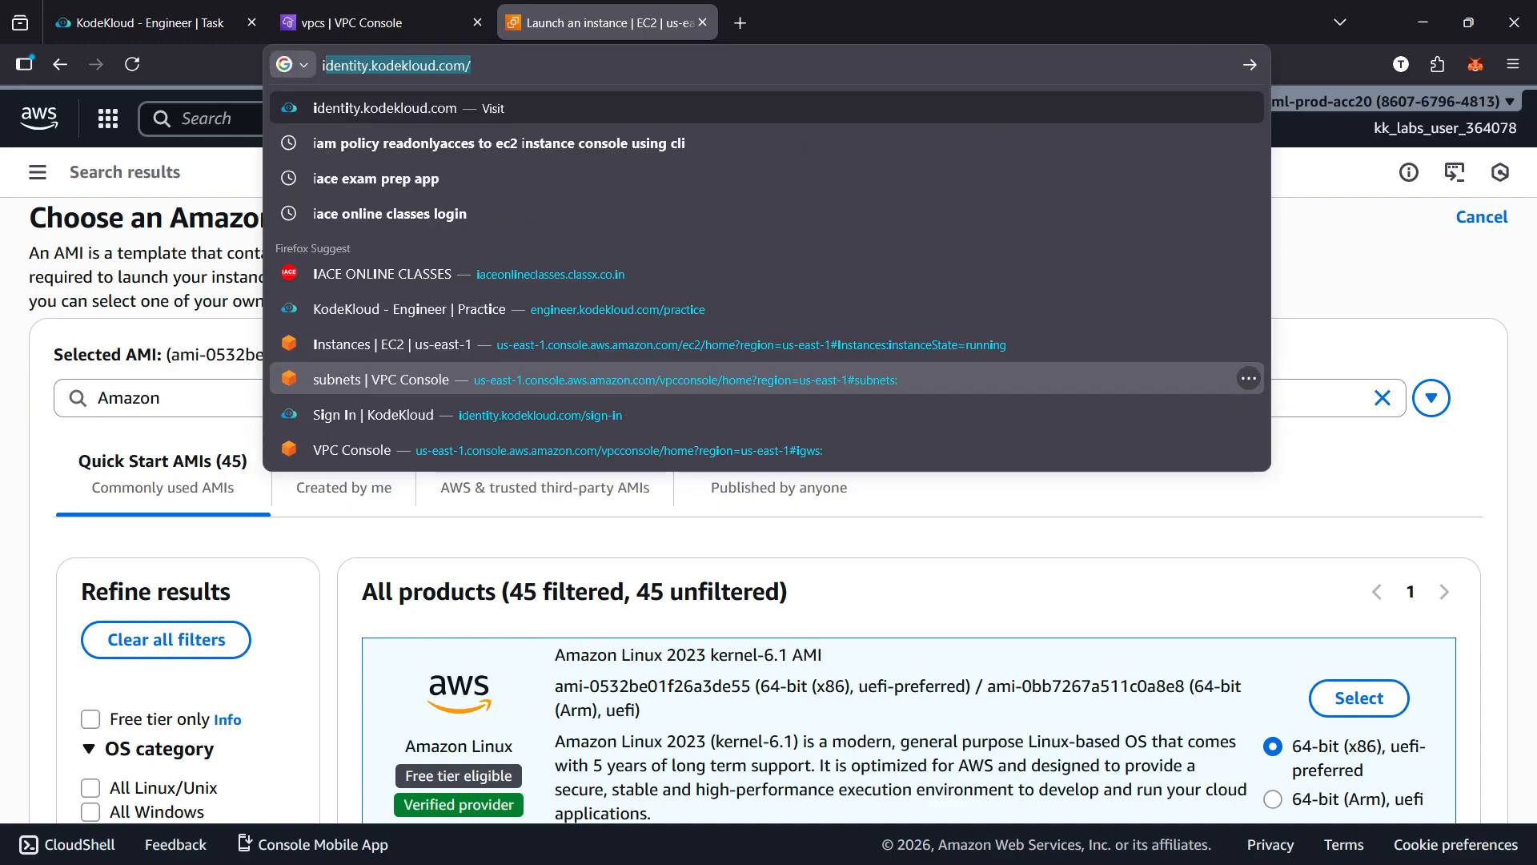
{"action": "left_click", "coordinate": [214, 406]}
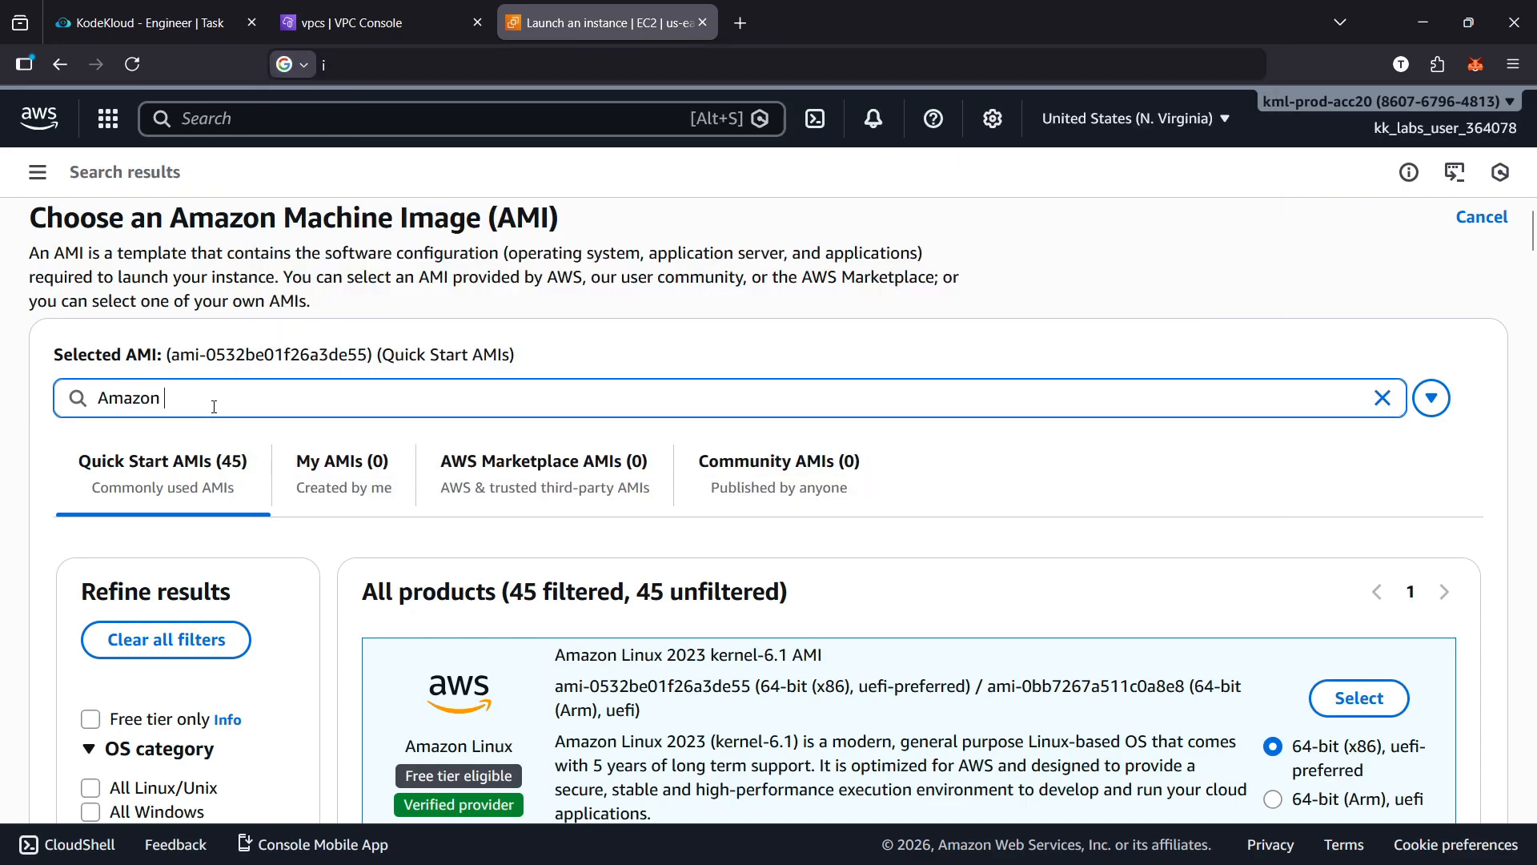
{"action": "type", "text": "linuz"}
{"action": "type", "text": "x"}
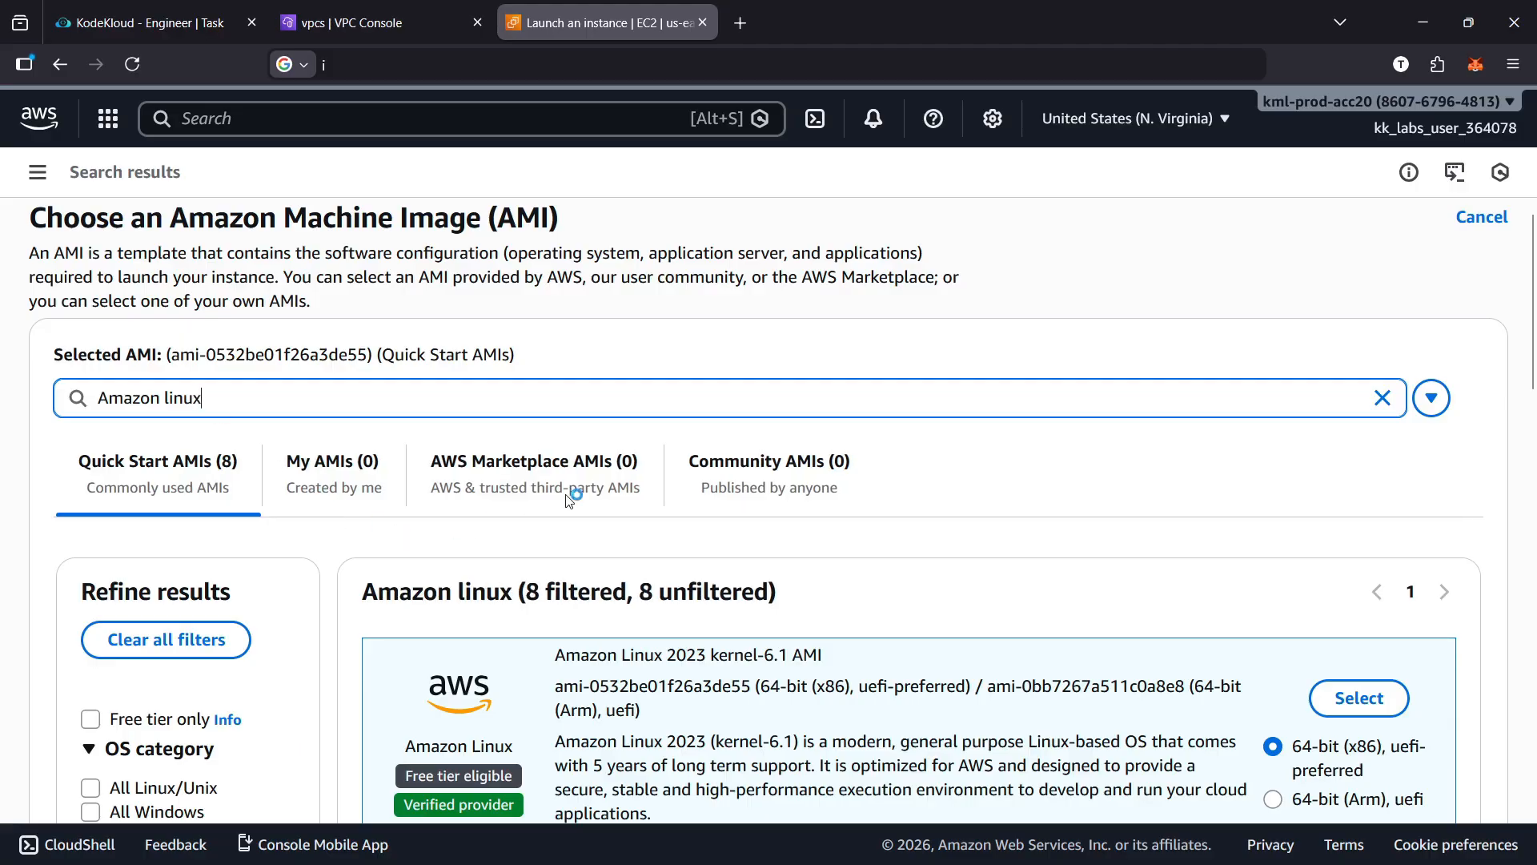
Select the AWS Marketplace image Amazon Linux 2 AMI (HVM), SSD Volume Type (64-bit x86), subscribing on instance launch
{"action": "left_click", "coordinate": [594, 477]}
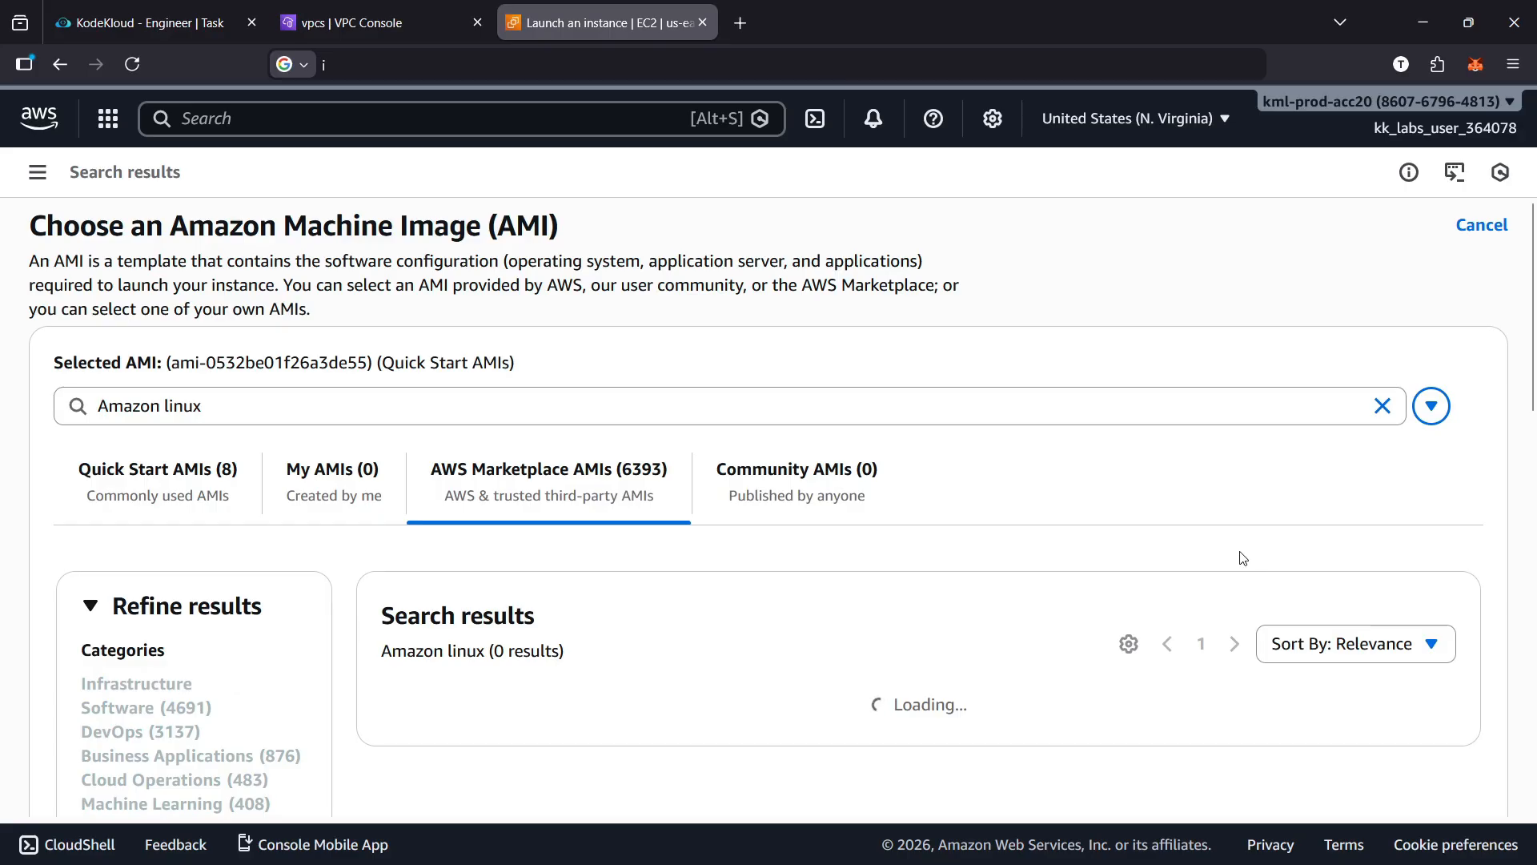
{"action": "scroll", "coordinate": [955, 545], "scroll_direction": "down", "scroll_amount": 5}
{"action": "scroll", "coordinate": [955, 547], "scroll_direction": "up", "scroll_amount": 4}
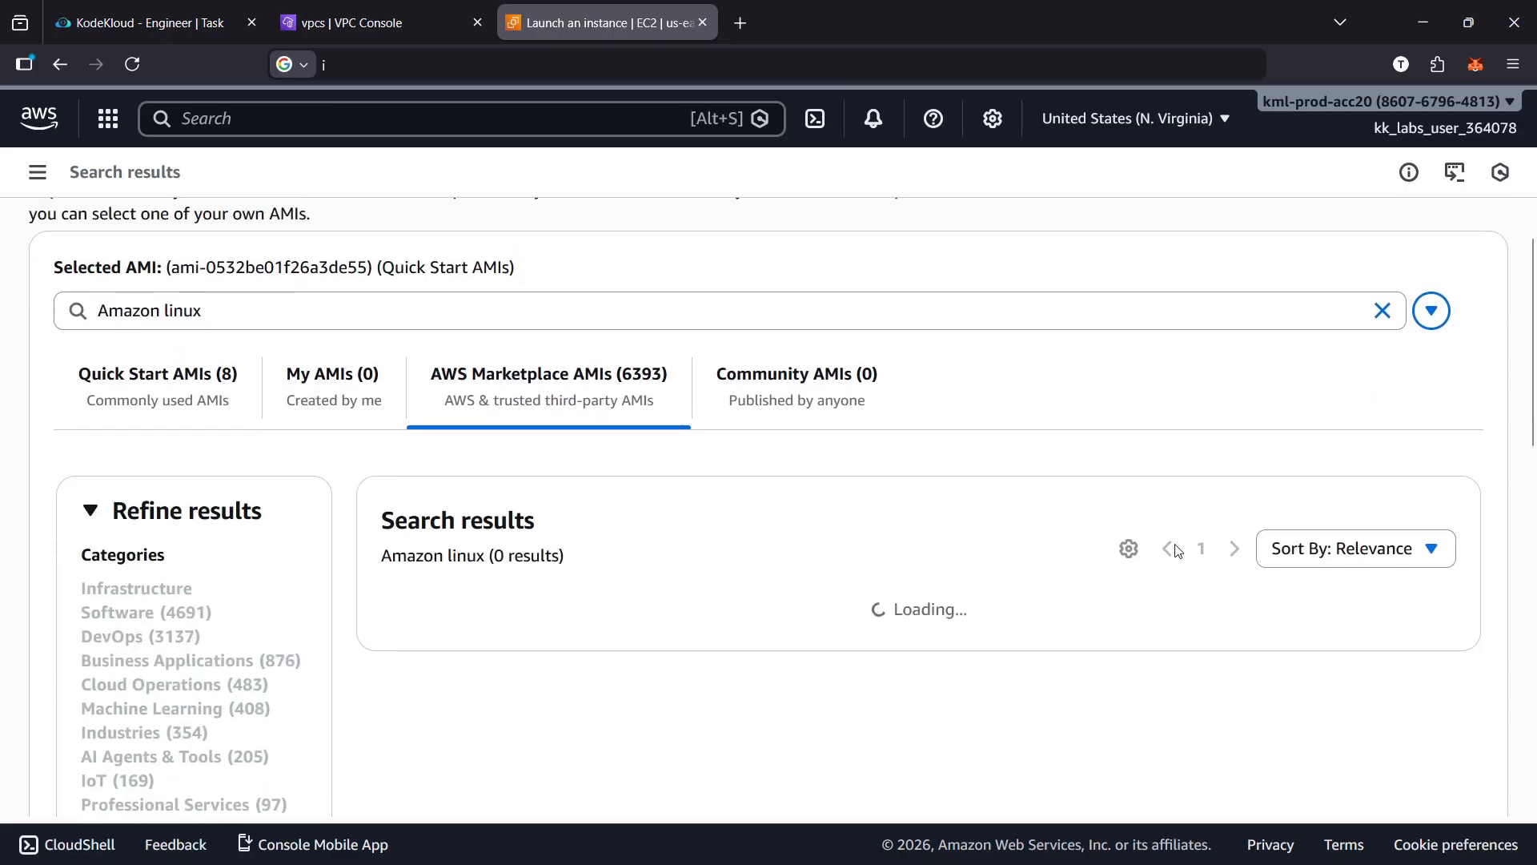
{"action": "scroll", "coordinate": [1177, 551], "scroll_direction": "up", "scroll_amount": 1}
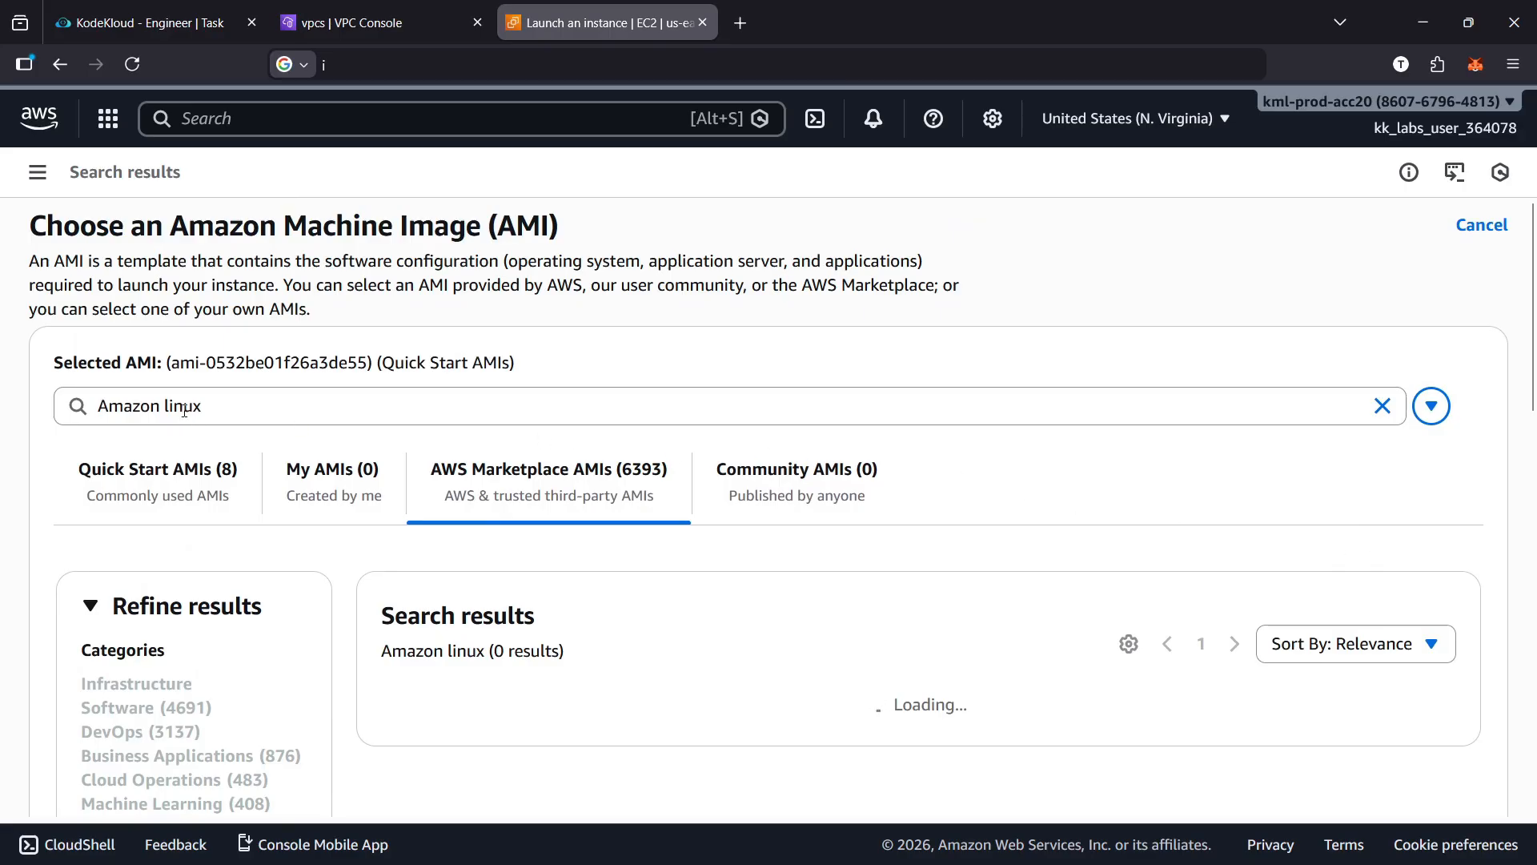
{"action": "scroll", "coordinate": [1161, 502], "scroll_direction": "down", "scroll_amount": 2}
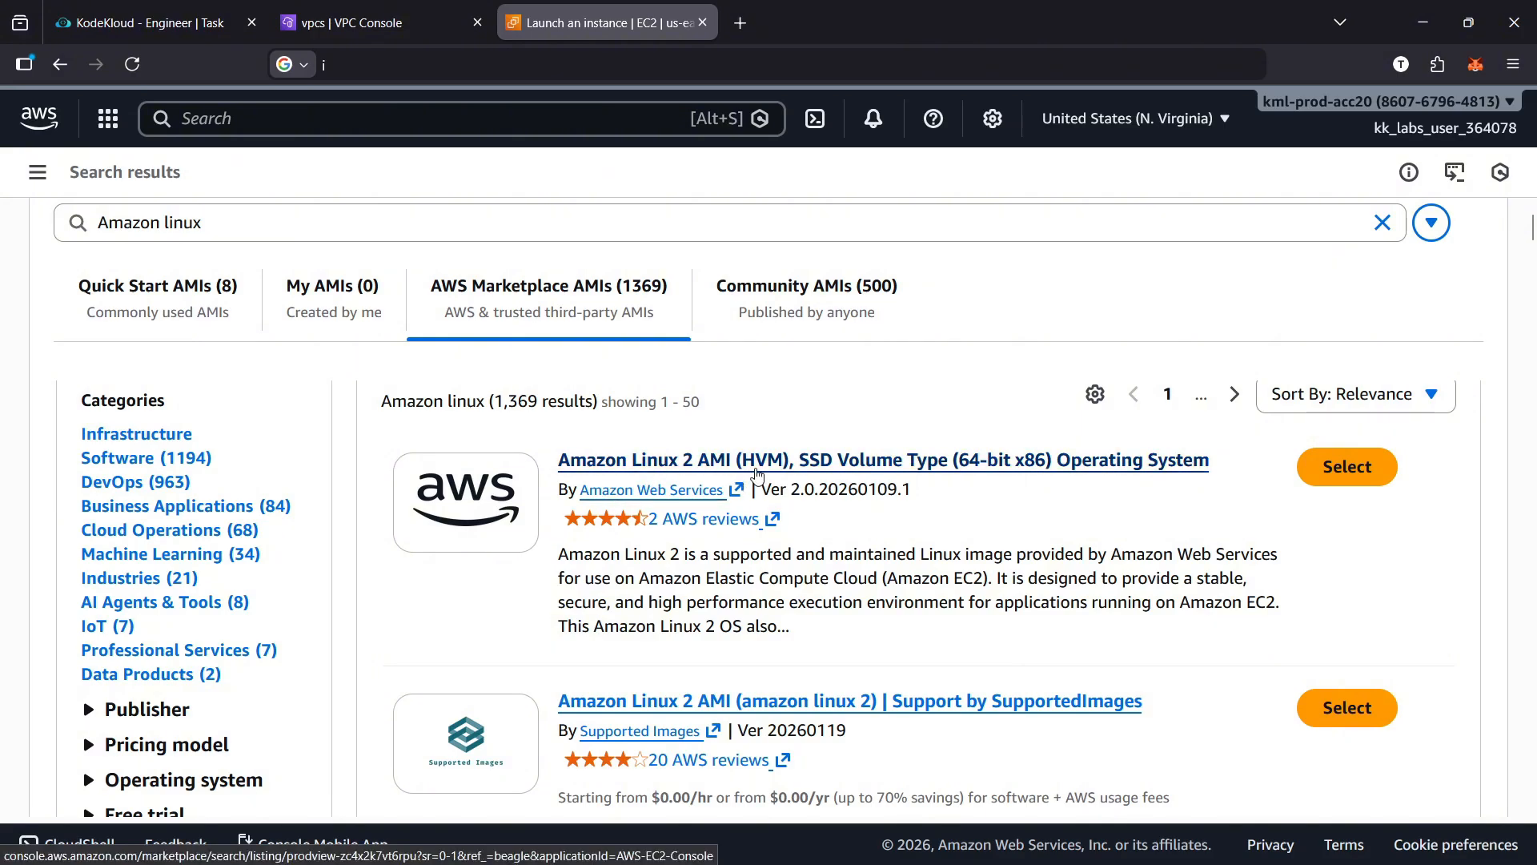
{"action": "left_click", "coordinate": [1353, 476]}
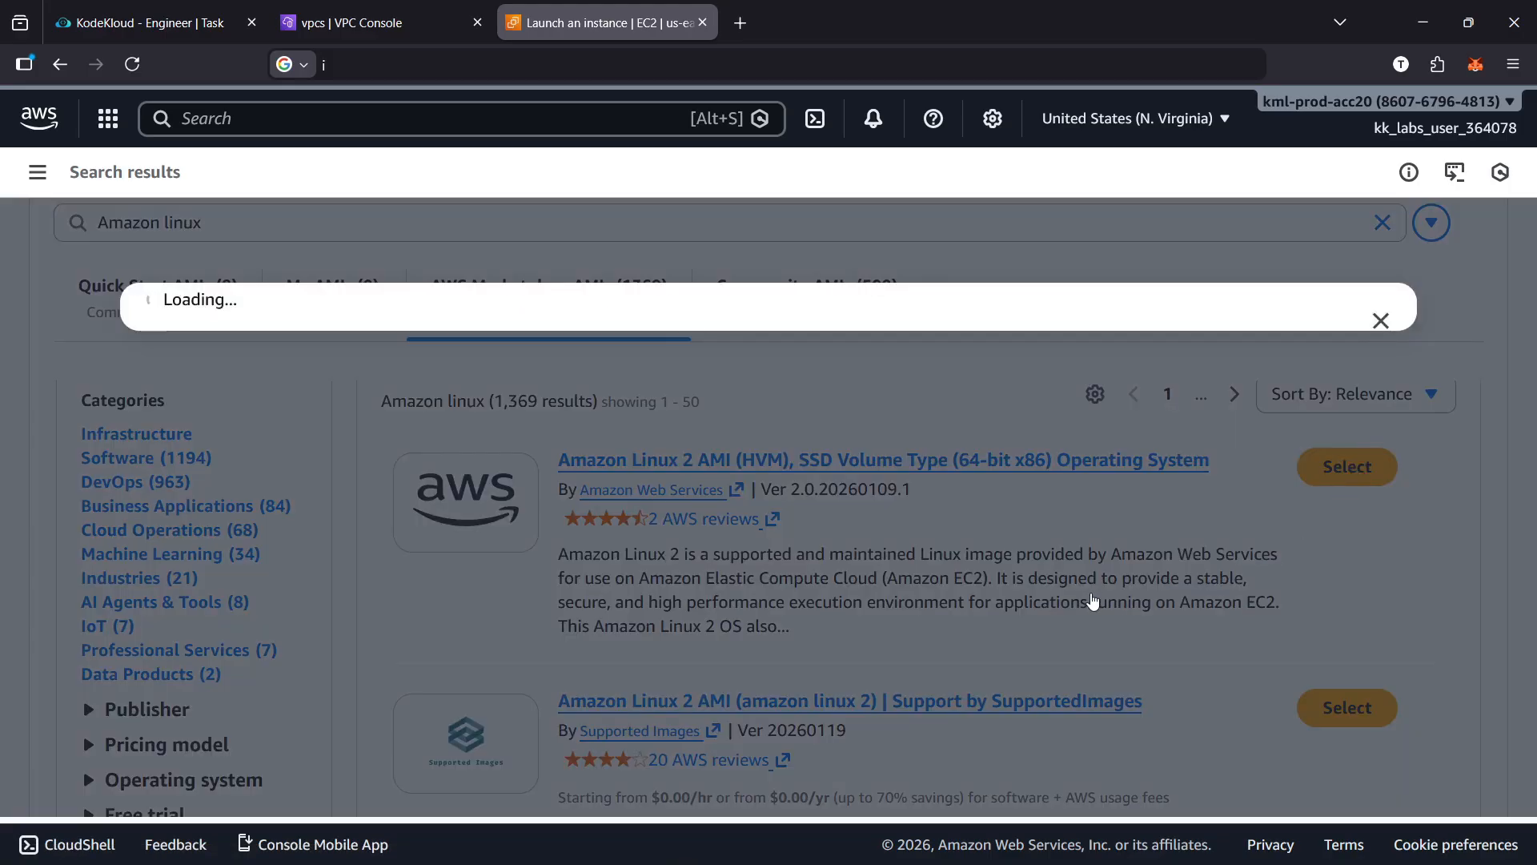
{"action": "scroll", "coordinate": [1049, 624], "scroll_direction": "down", "scroll_amount": 3}
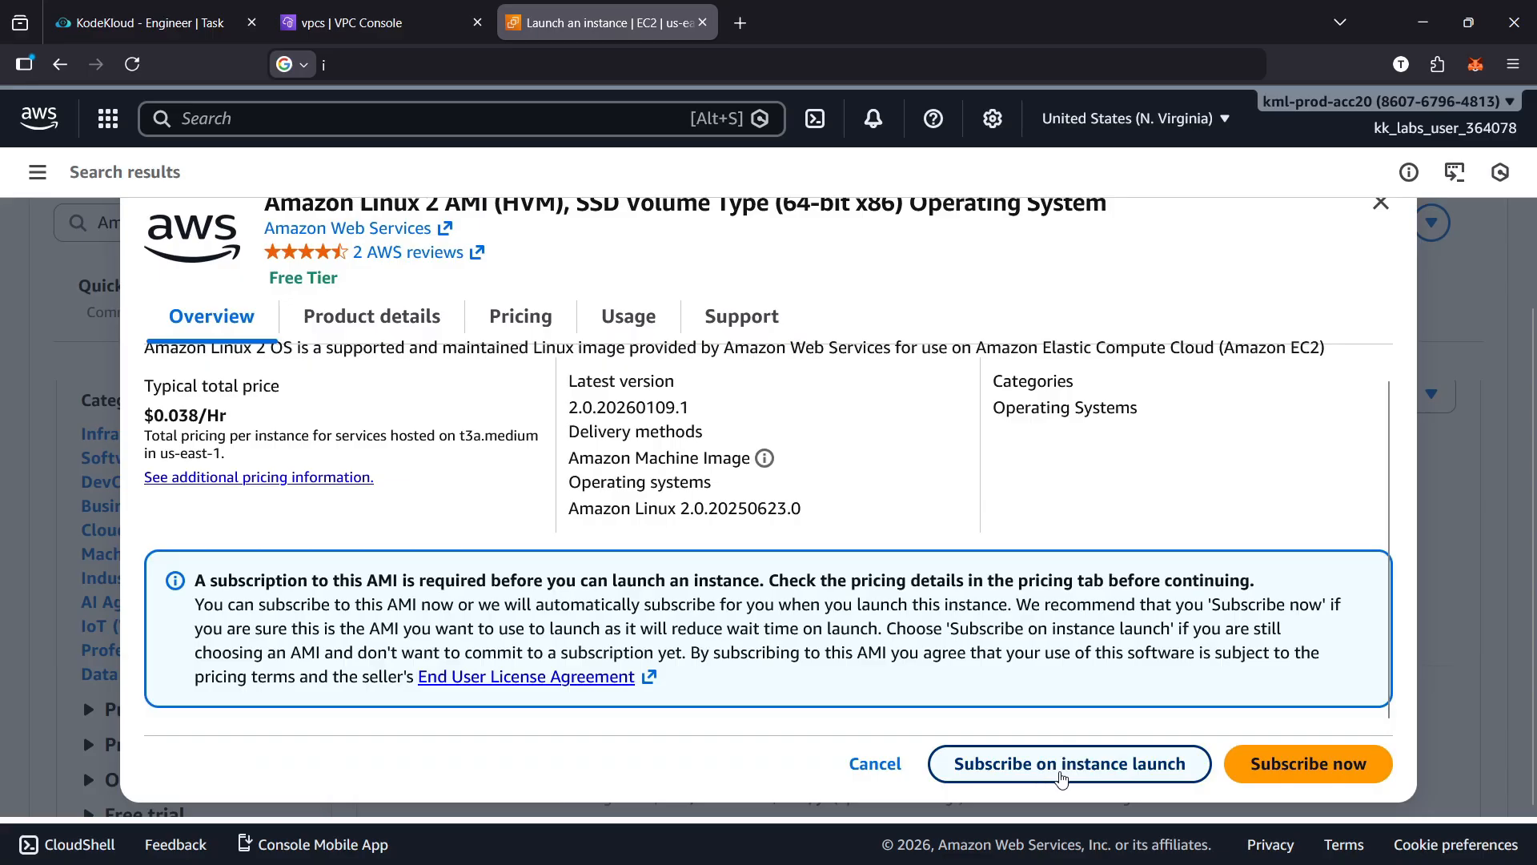
{"action": "left_click", "coordinate": [1117, 777]}
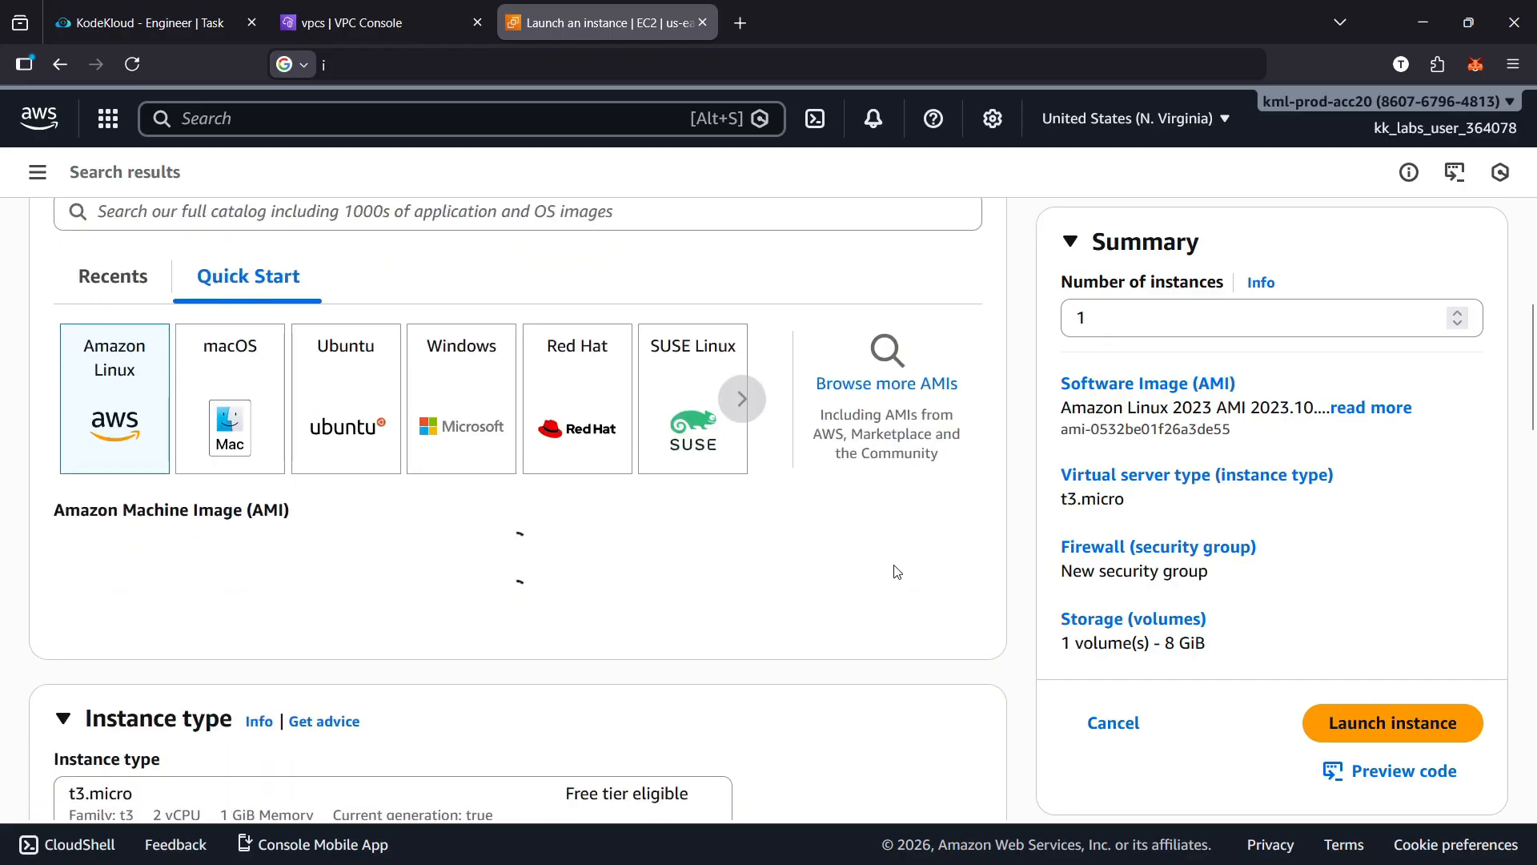
Review the image and instance type settings, then choose to proceed without a key pair
{"action": "scroll", "coordinate": [894, 571], "scroll_direction": "up", "scroll_amount": 8}
{"action": "scroll", "coordinate": [824, 434], "scroll_direction": "down", "scroll_amount": 9}
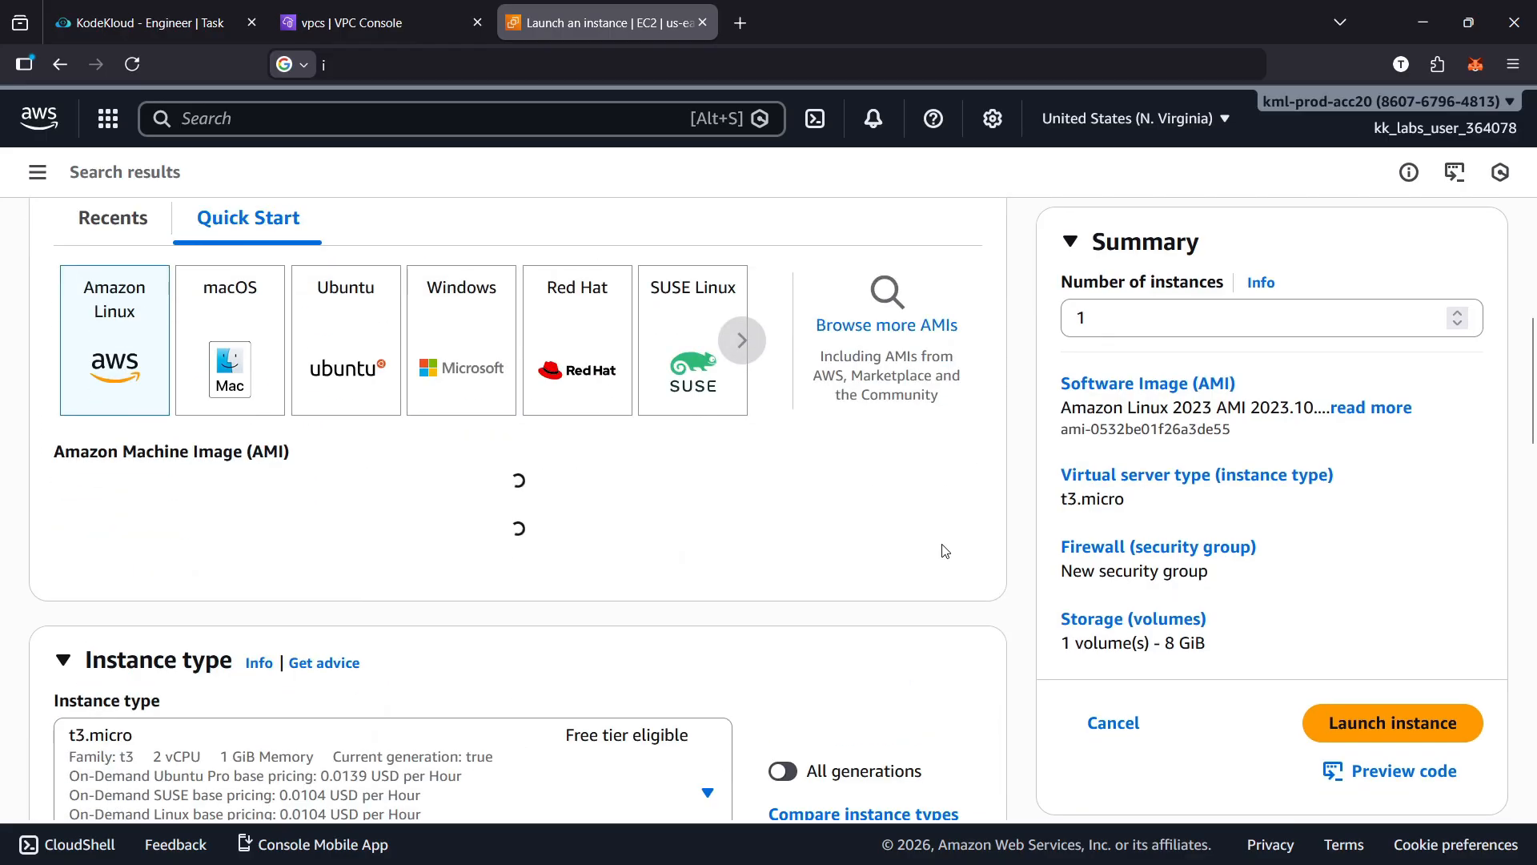
{"action": "scroll", "coordinate": [946, 550], "scroll_direction": "down", "scroll_amount": 2}
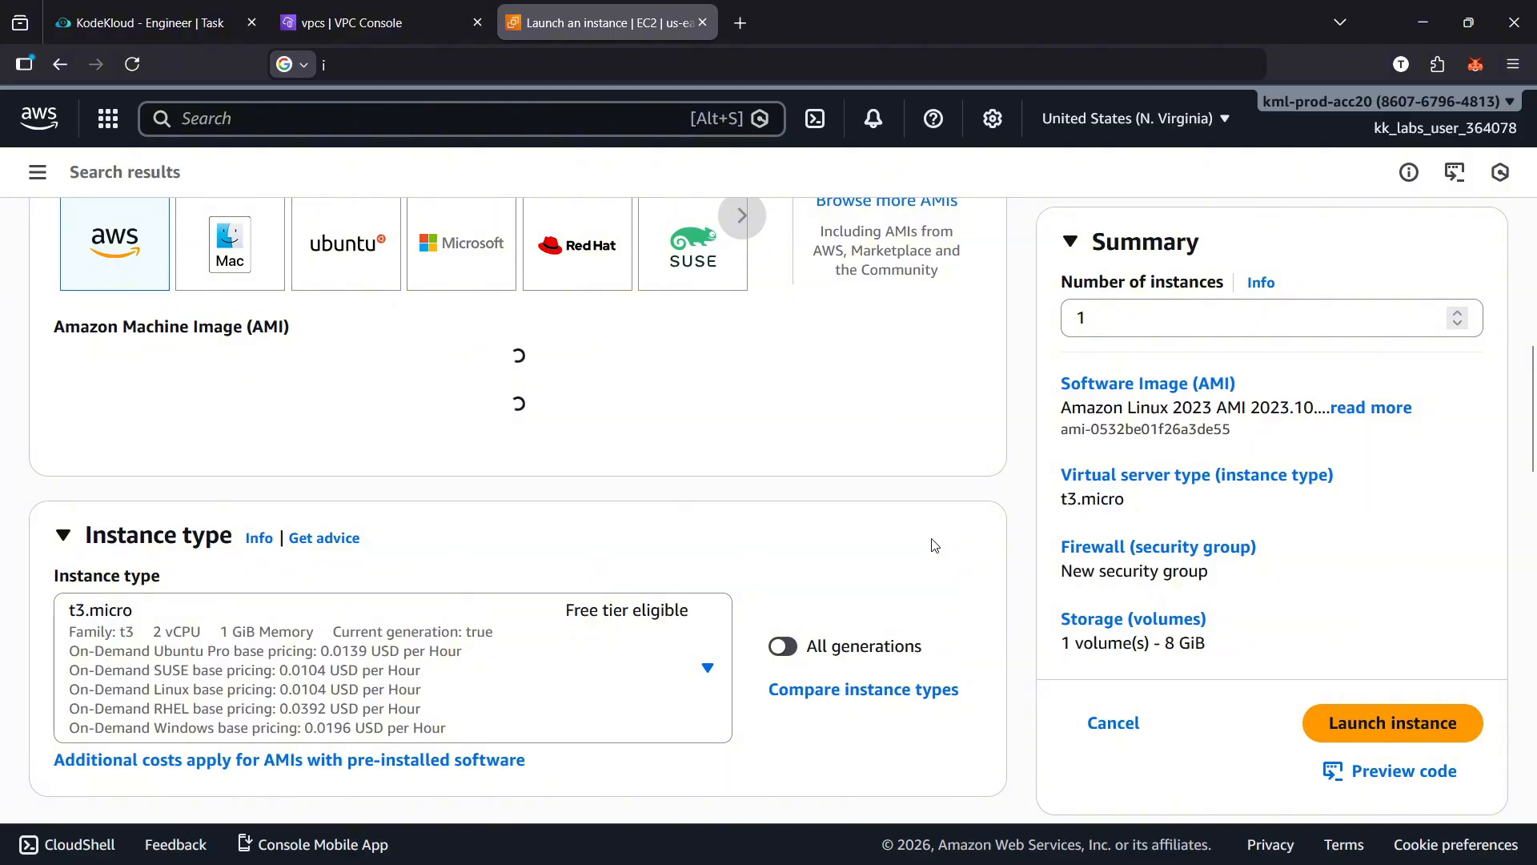
{"action": "scroll", "coordinate": [920, 530], "scroll_direction": "down", "scroll_amount": 5}
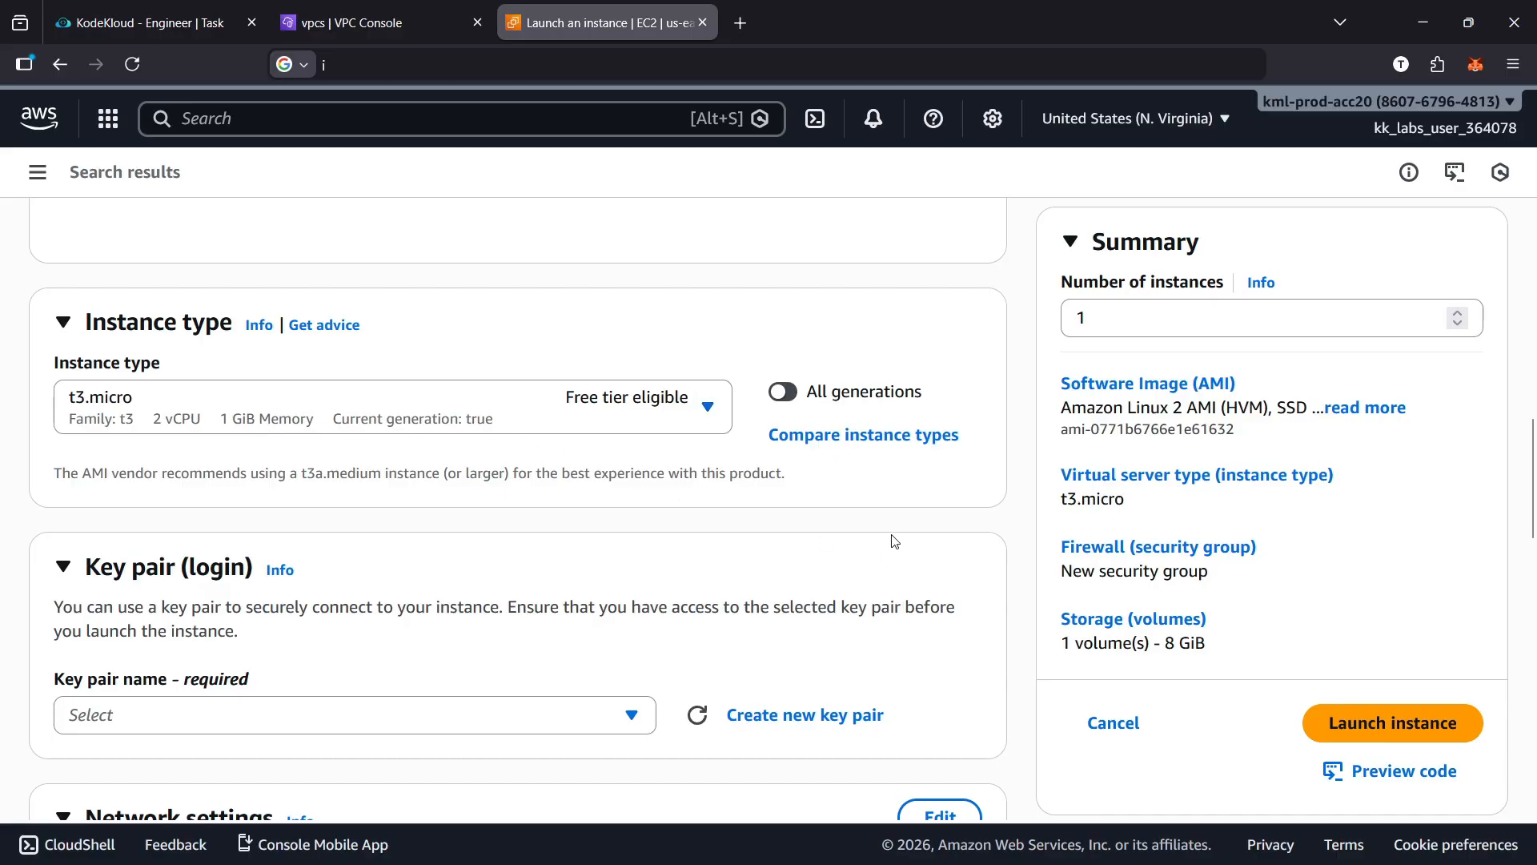
{"action": "scroll", "coordinate": [894, 541], "scroll_direction": "up", "scroll_amount": 5}
{"action": "scroll", "coordinate": [912, 528], "scroll_direction": "down", "scroll_amount": 8}
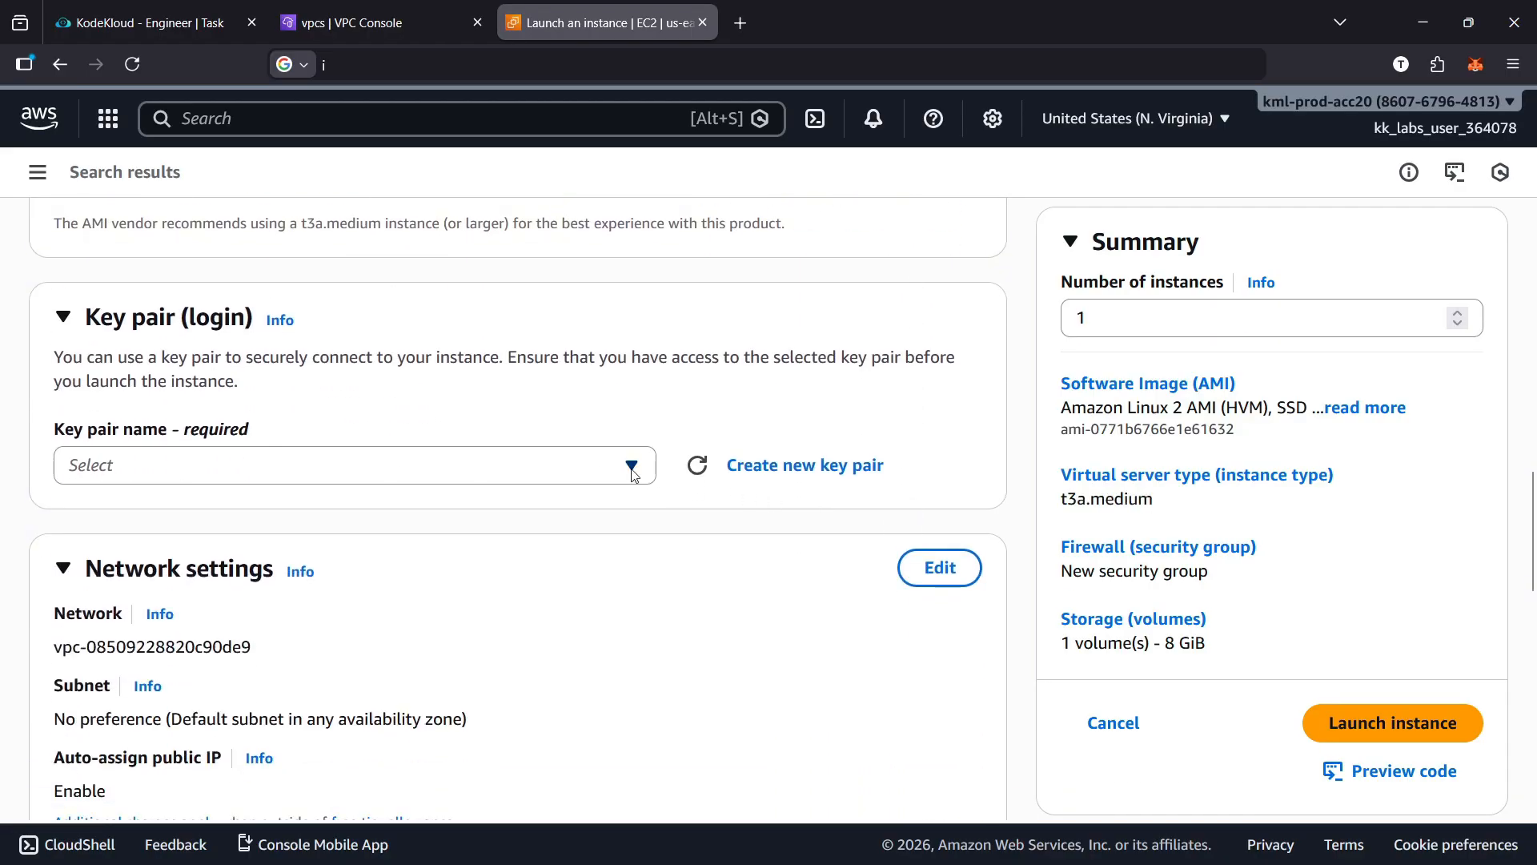
{"action": "left_click", "coordinate": [632, 467]}
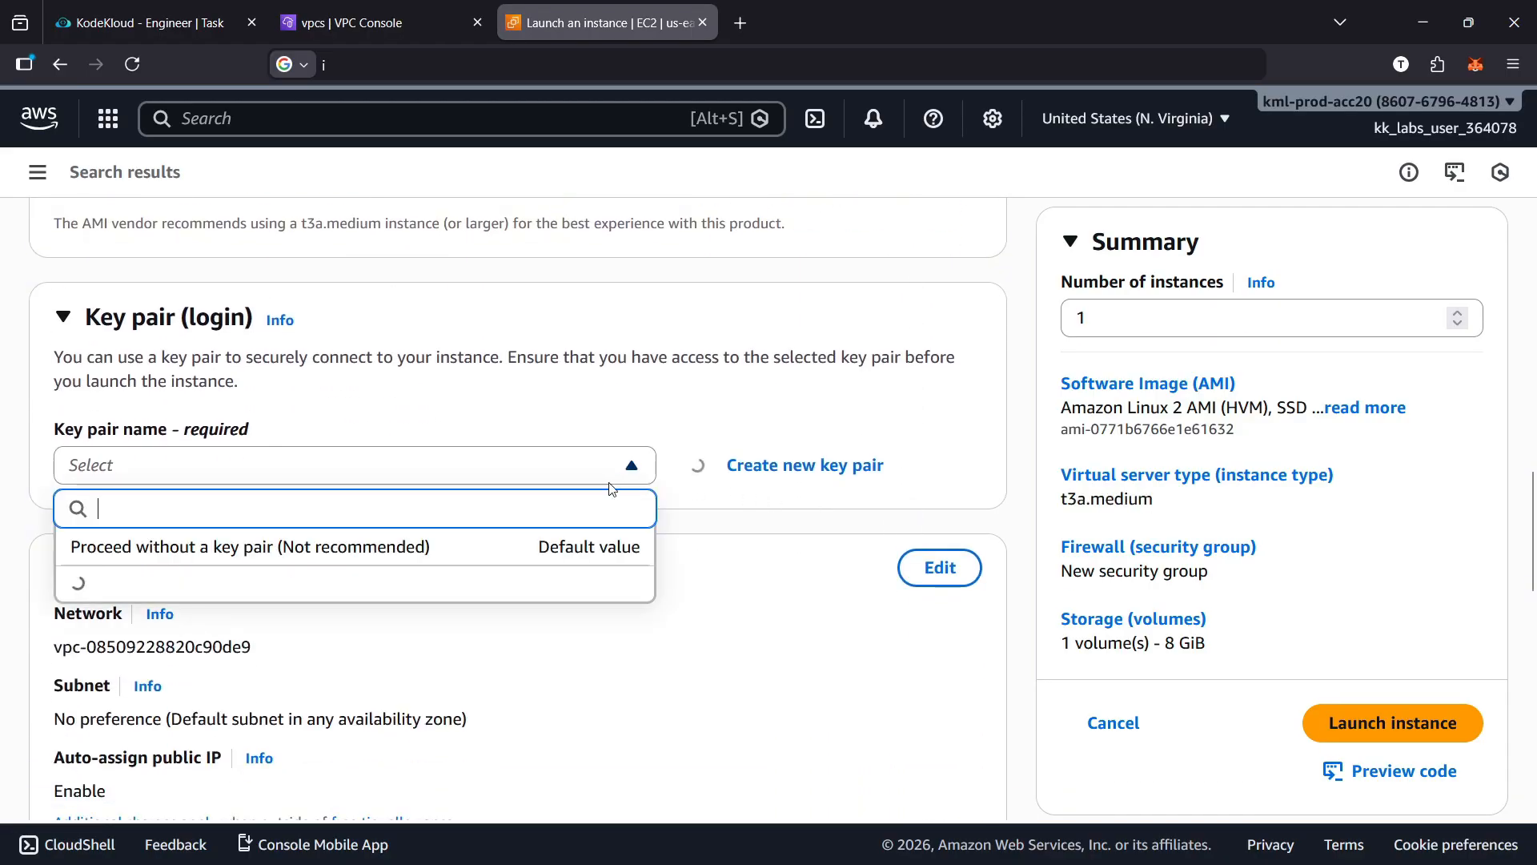
{"action": "left_click", "coordinate": [341, 565]}
Set the instance's network to xfusion-priv-vpc and its subnet to xfusion-pub-subnet, then check the auto-assign public IP setting
{"action": "scroll", "coordinate": [737, 544], "scroll_direction": "down", "scroll_amount": 3}
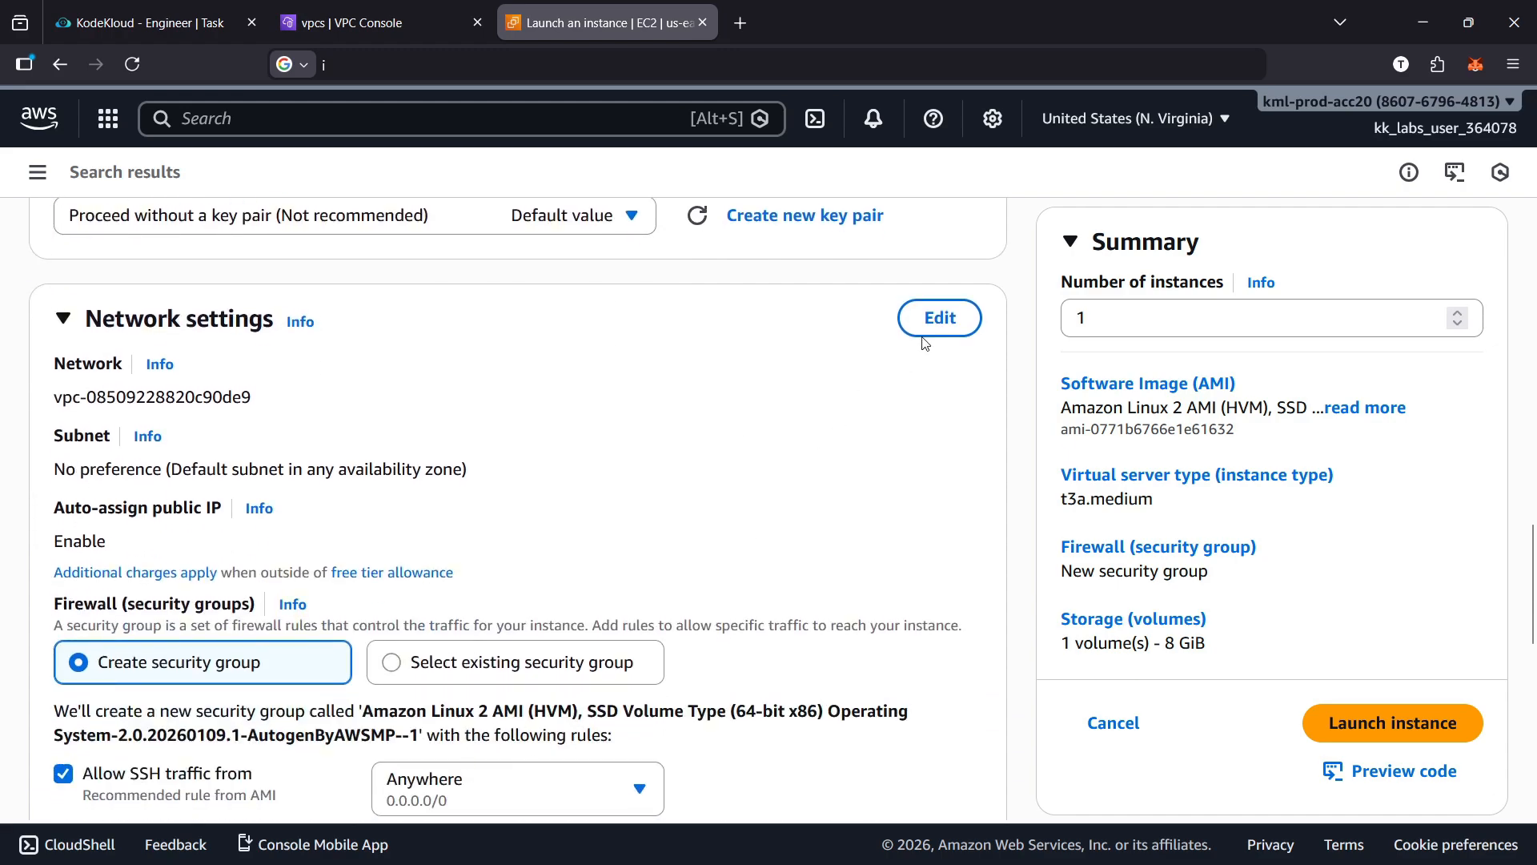
{"action": "left_click", "coordinate": [937, 321]}
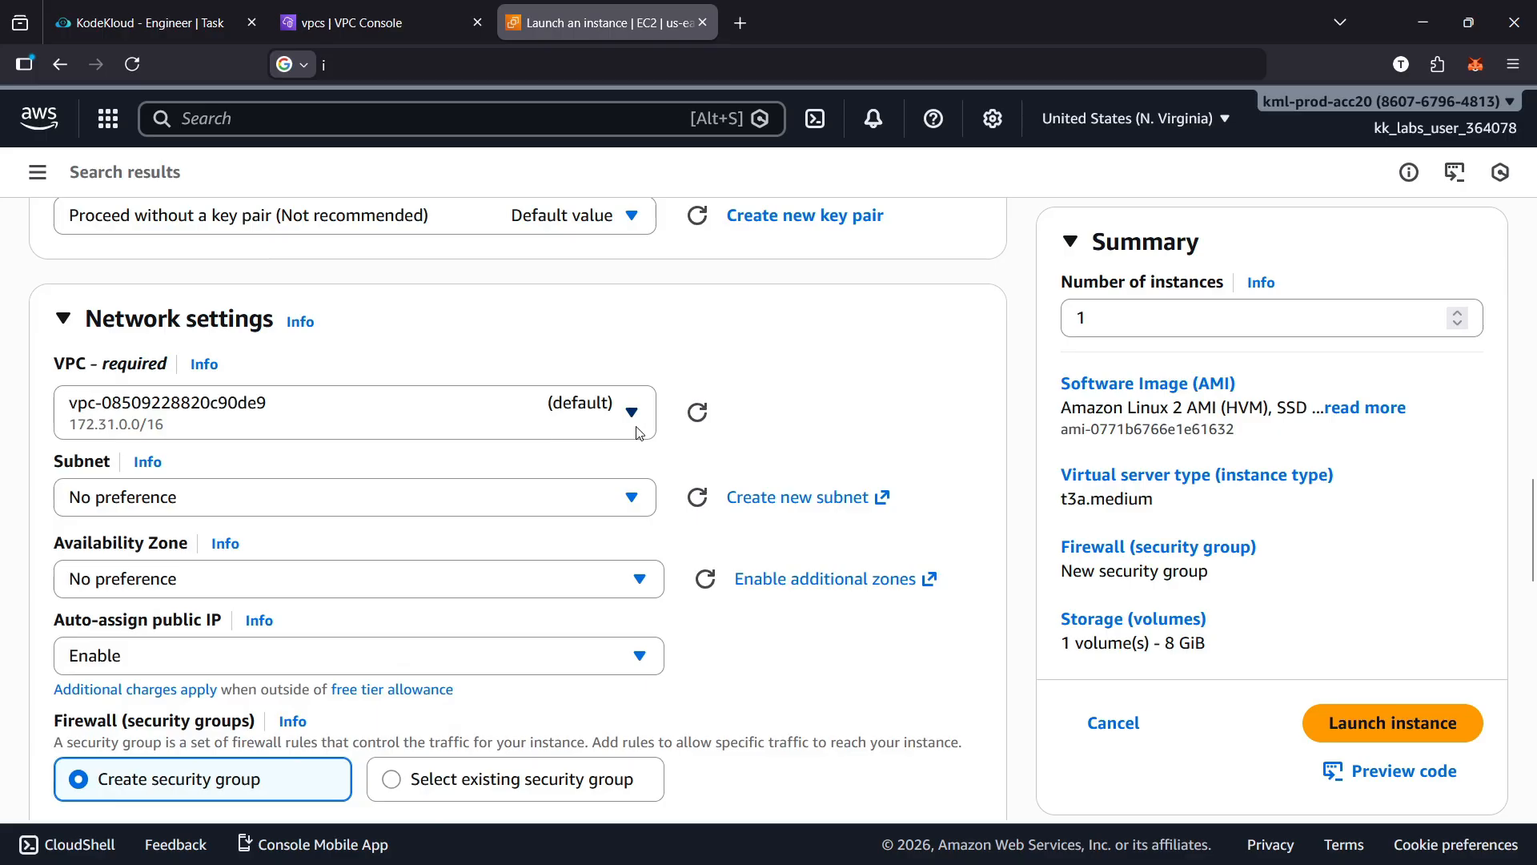
{"action": "scroll", "coordinate": [653, 420], "scroll_direction": "down", "scroll_amount": 2}
{"action": "left_click", "coordinate": [645, 300]}
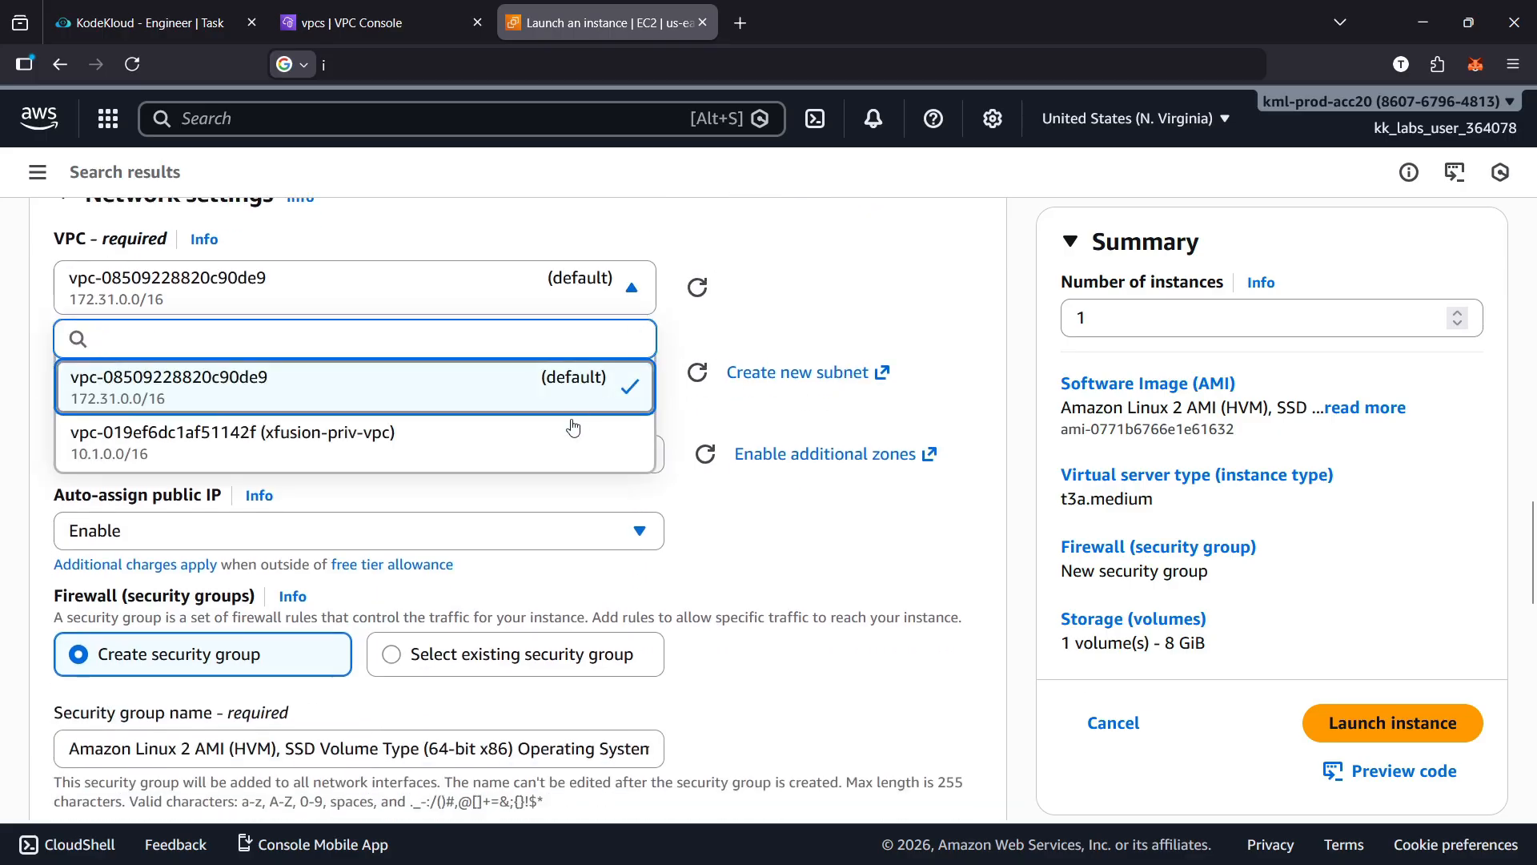
{"action": "left_click", "coordinate": [553, 446]}
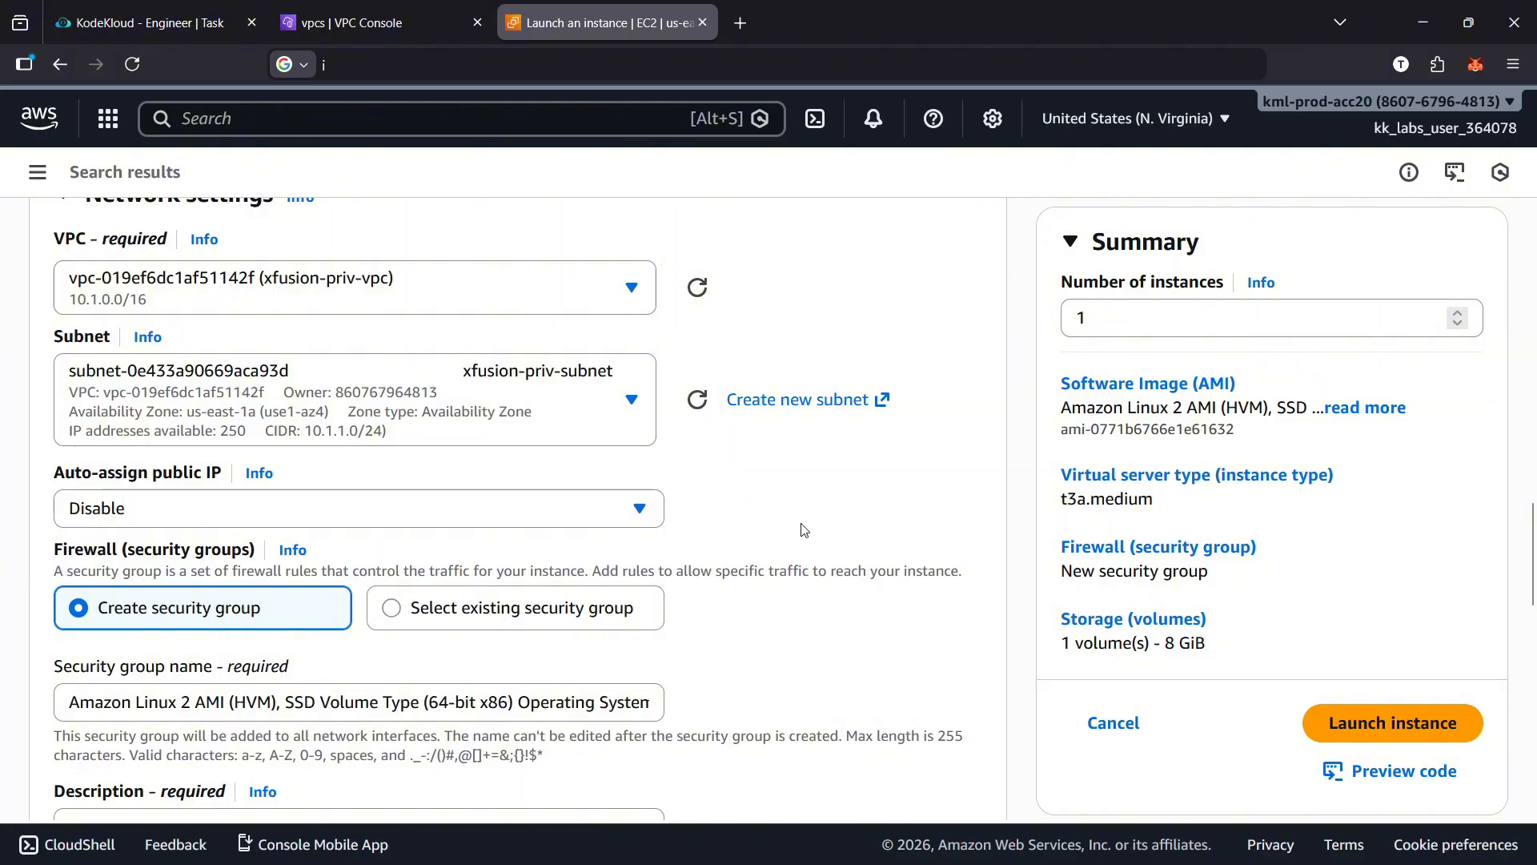
{"action": "left_click", "coordinate": [631, 402]}
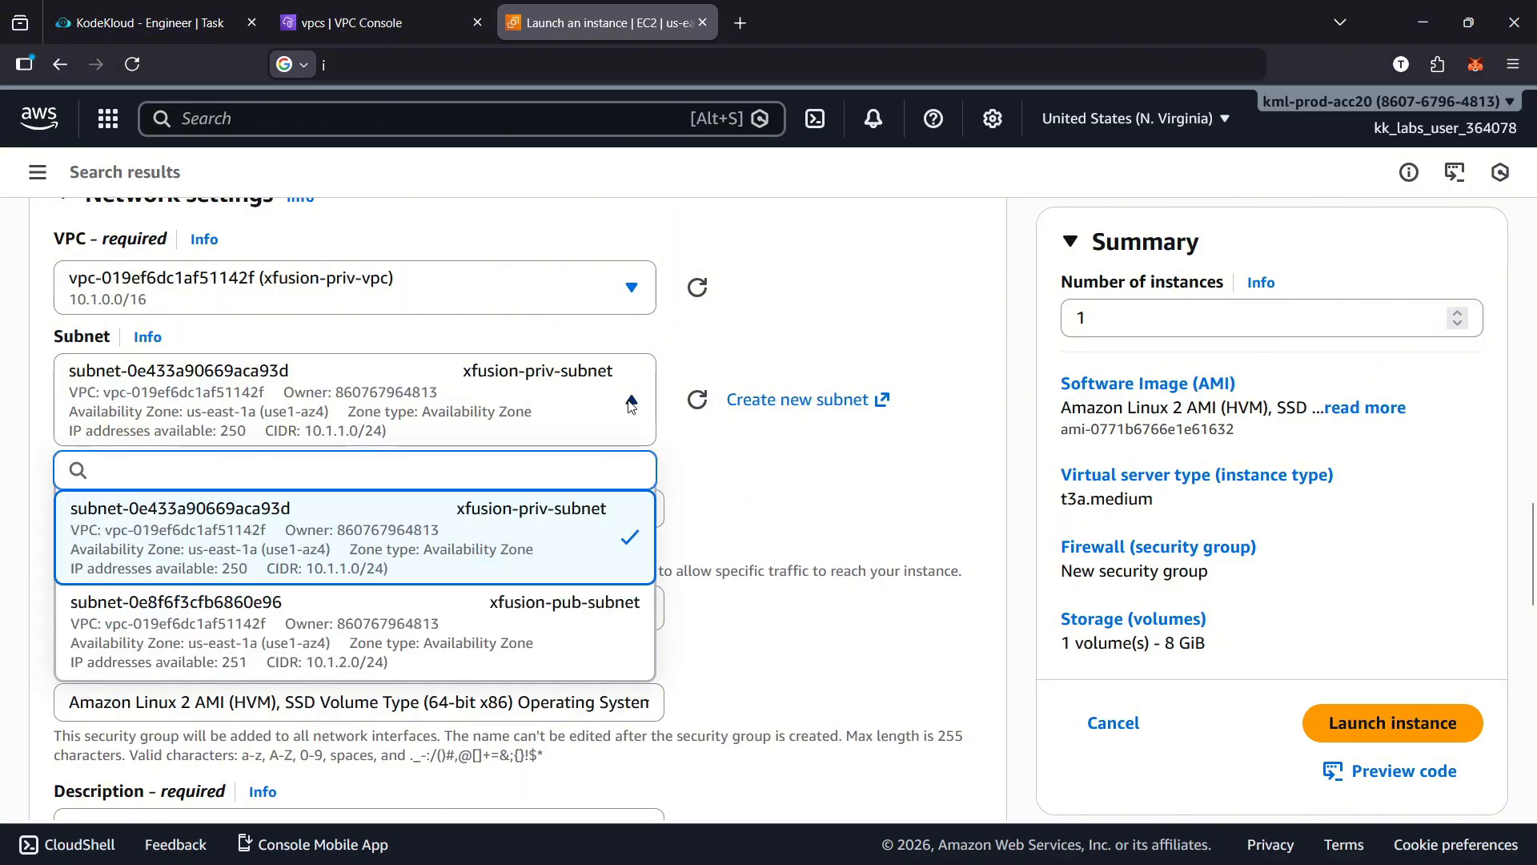
{"action": "left_click", "coordinate": [630, 621]}
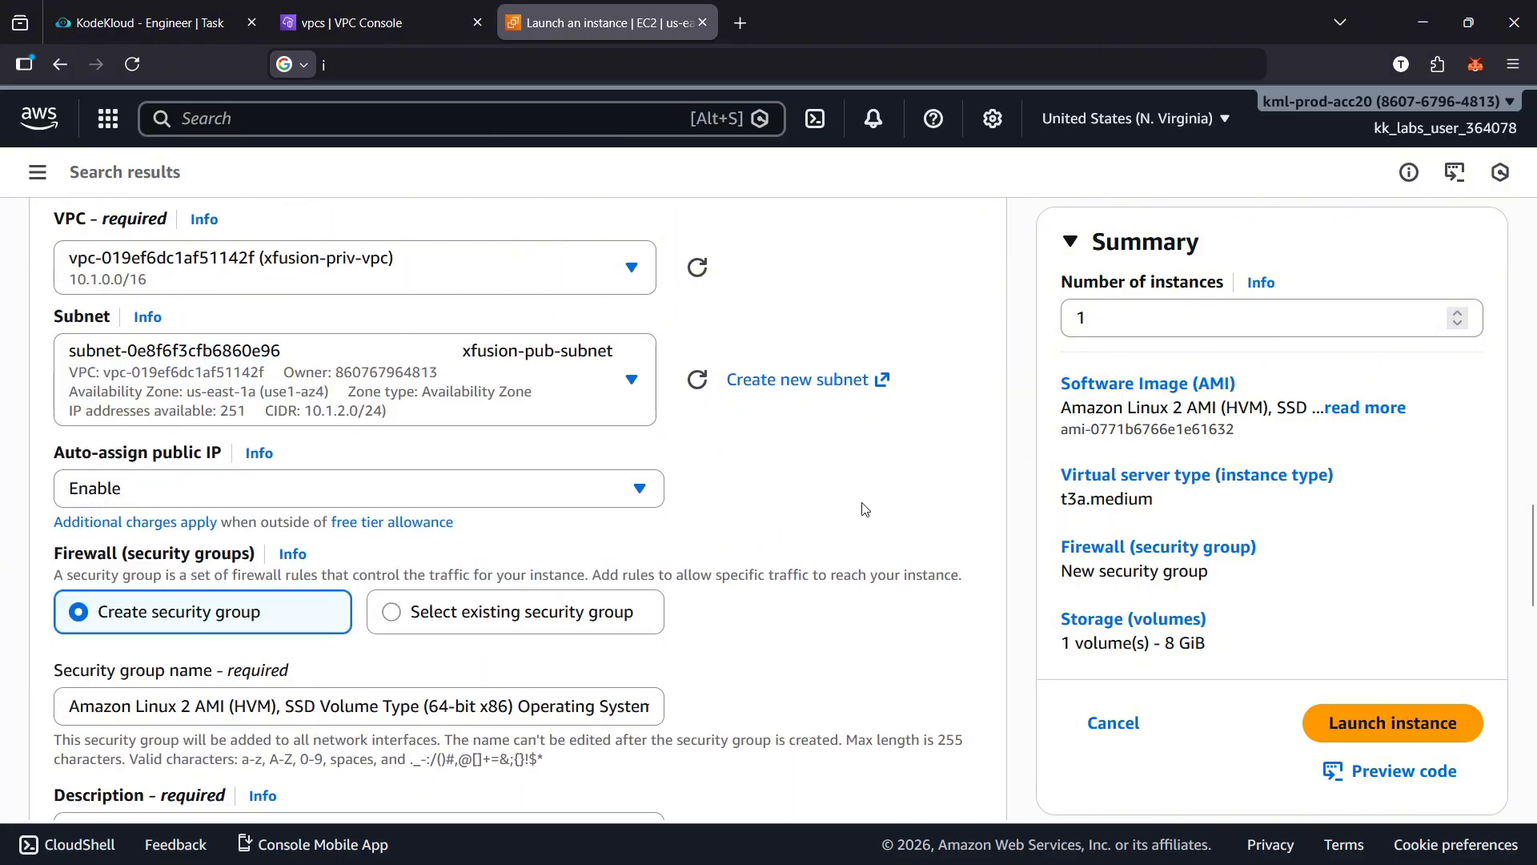
{"action": "scroll", "coordinate": [864, 509], "scroll_direction": "down", "scroll_amount": 2}
{"action": "left_click_drag", "start_coordinate": [56, 353], "coordinate": [106, 378]}
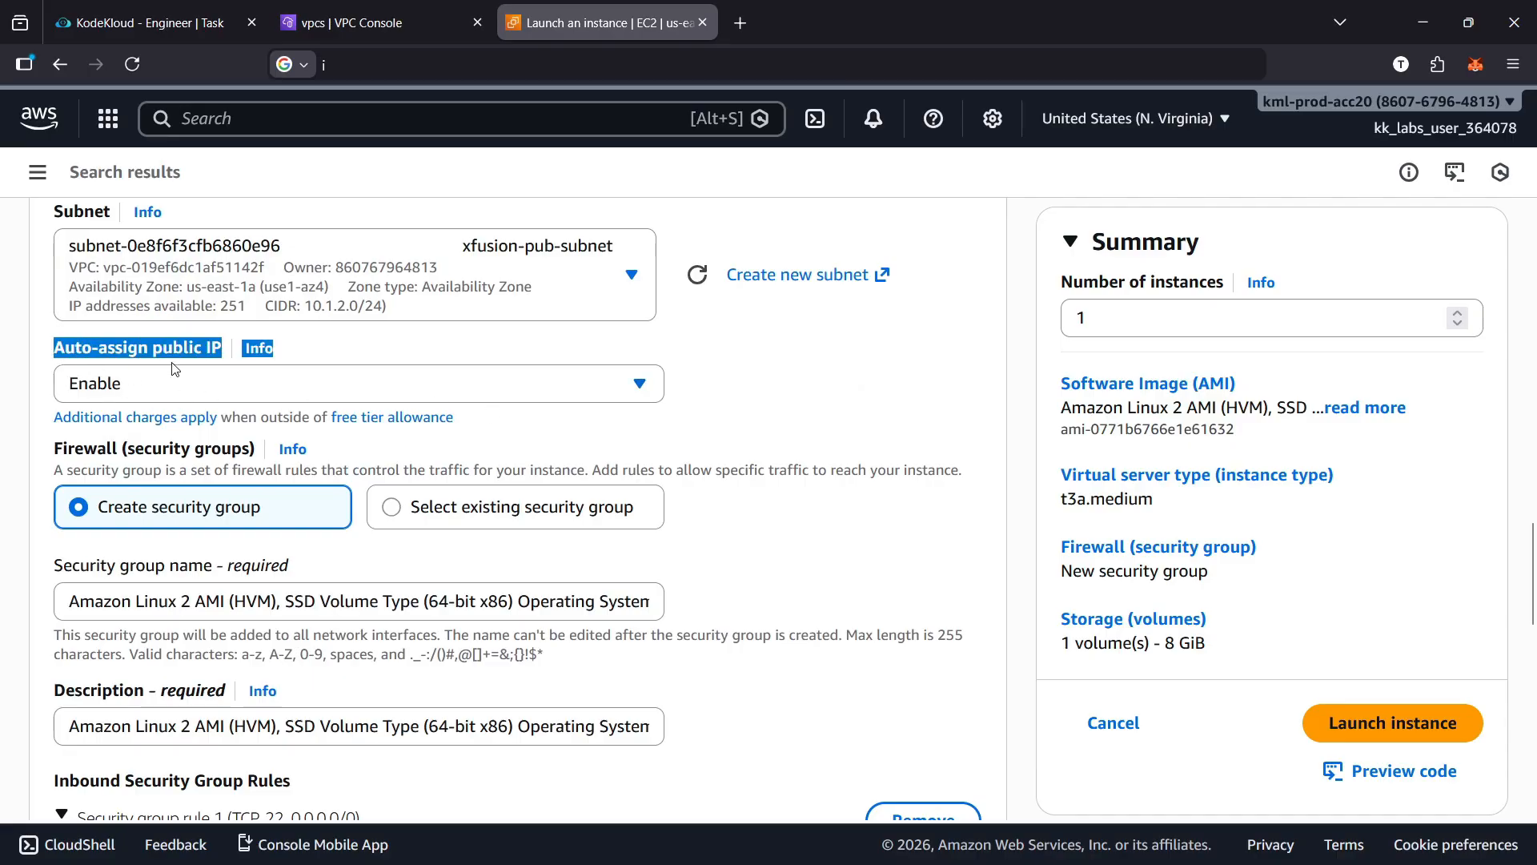
Set both the name and the description of the new security group to xfusion-nat-instance-sg
{"action": "left_click", "coordinate": [769, 387]}
{"action": "scroll", "coordinate": [822, 404], "scroll_direction": "down", "scroll_amount": 3}
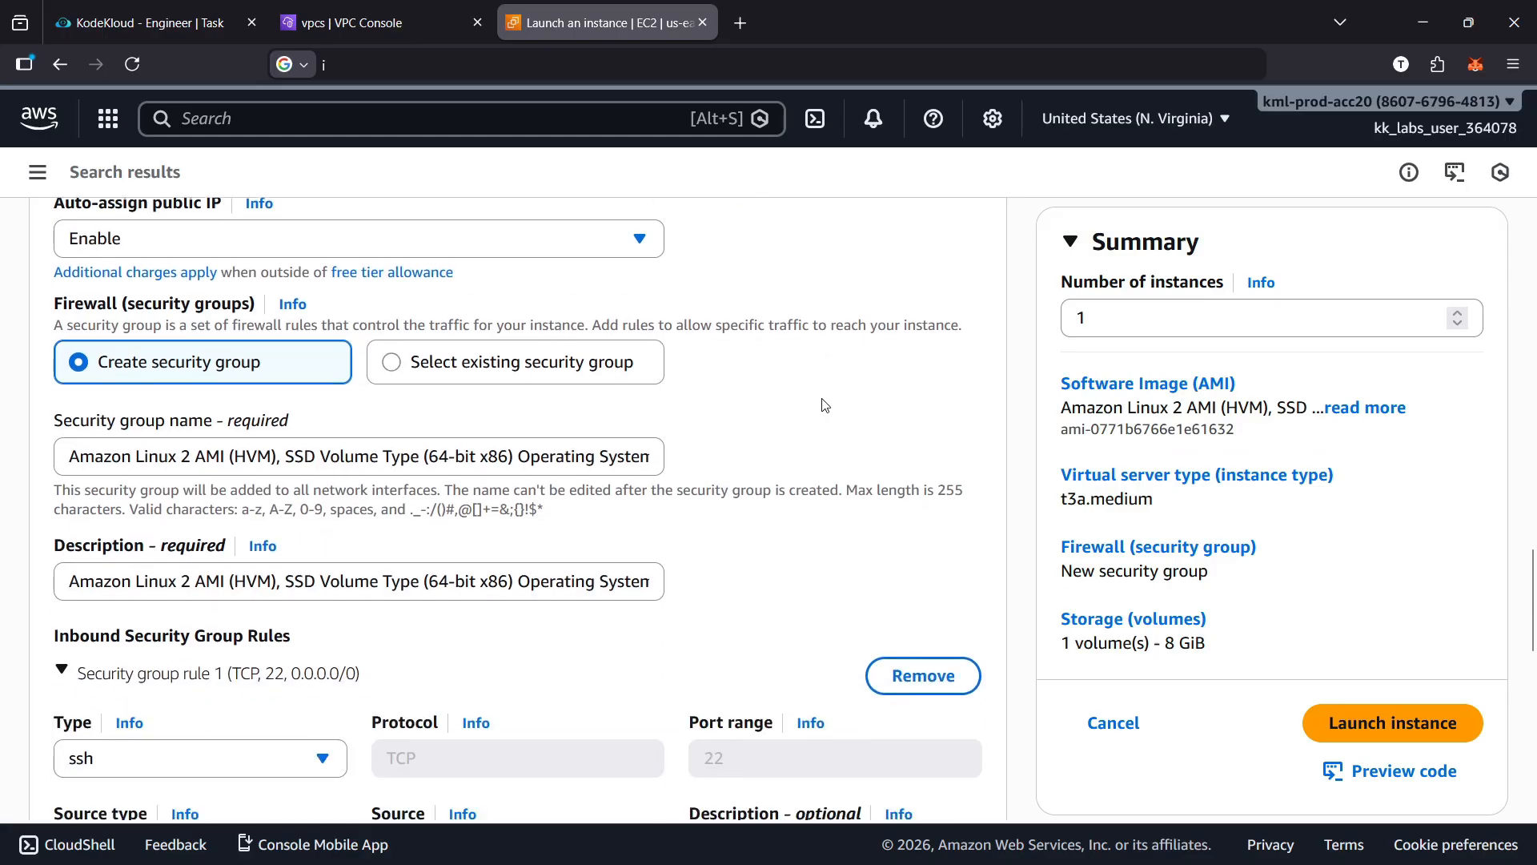
{"action": "left_click", "coordinate": [458, 352]}
{"action": "key", "text": "ctrl+a"}
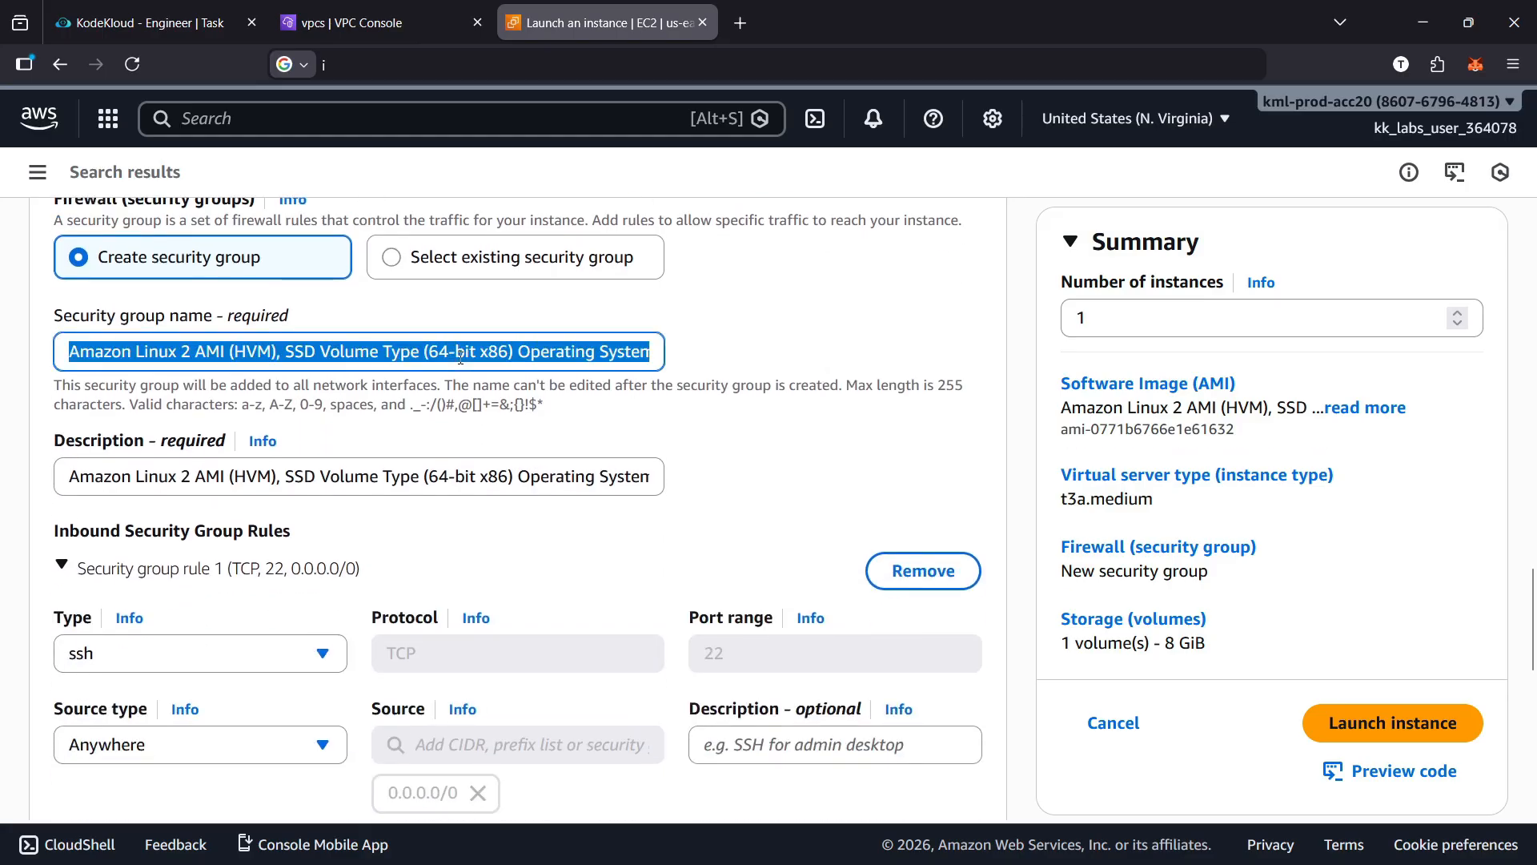
{"action": "left_click", "coordinate": [232, 33]}
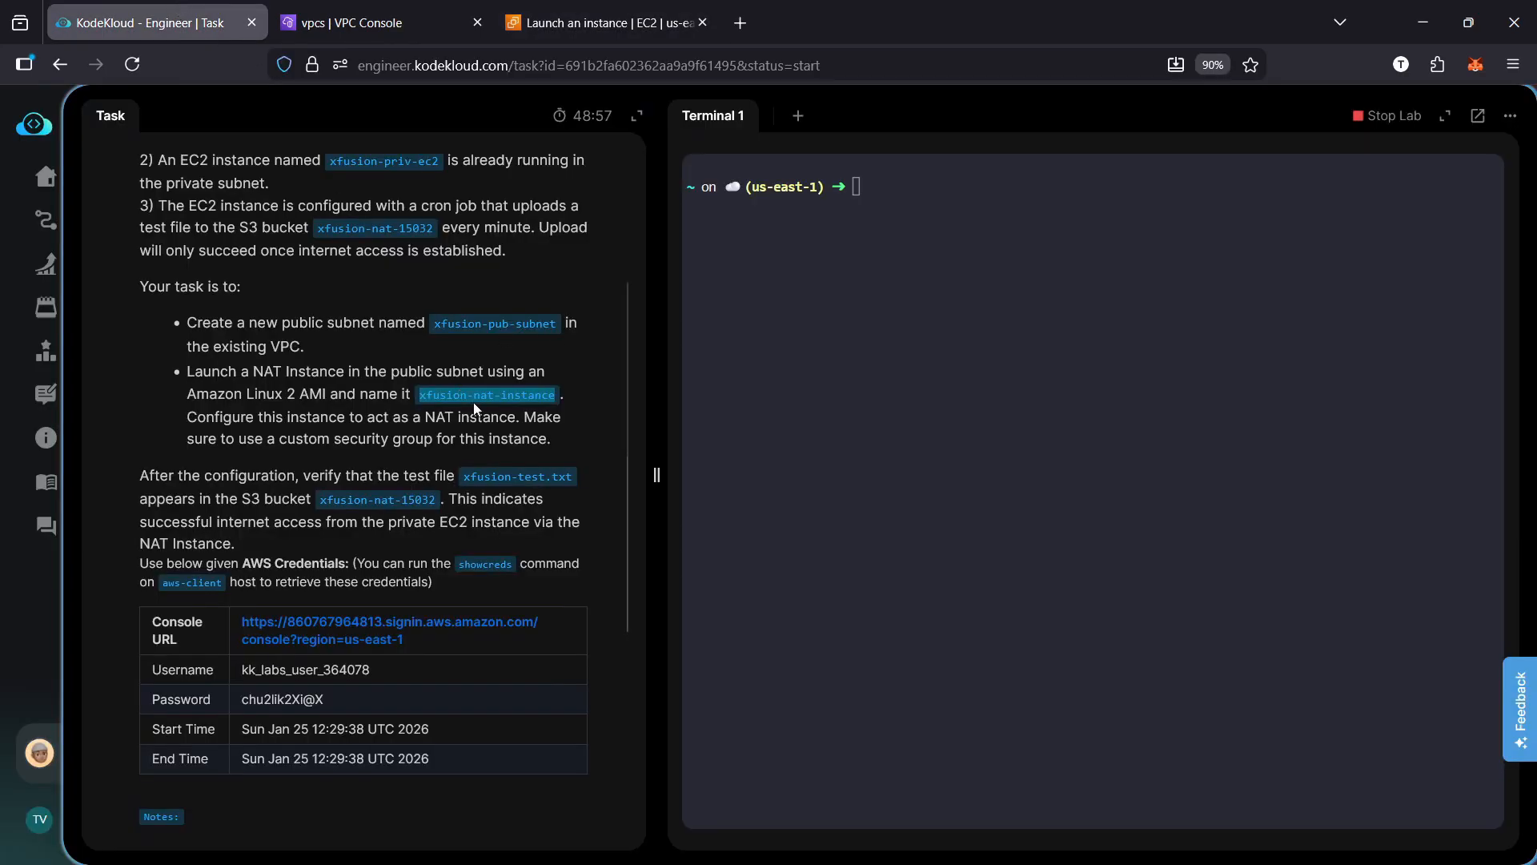
{"action": "left_click", "coordinate": [560, 32]}
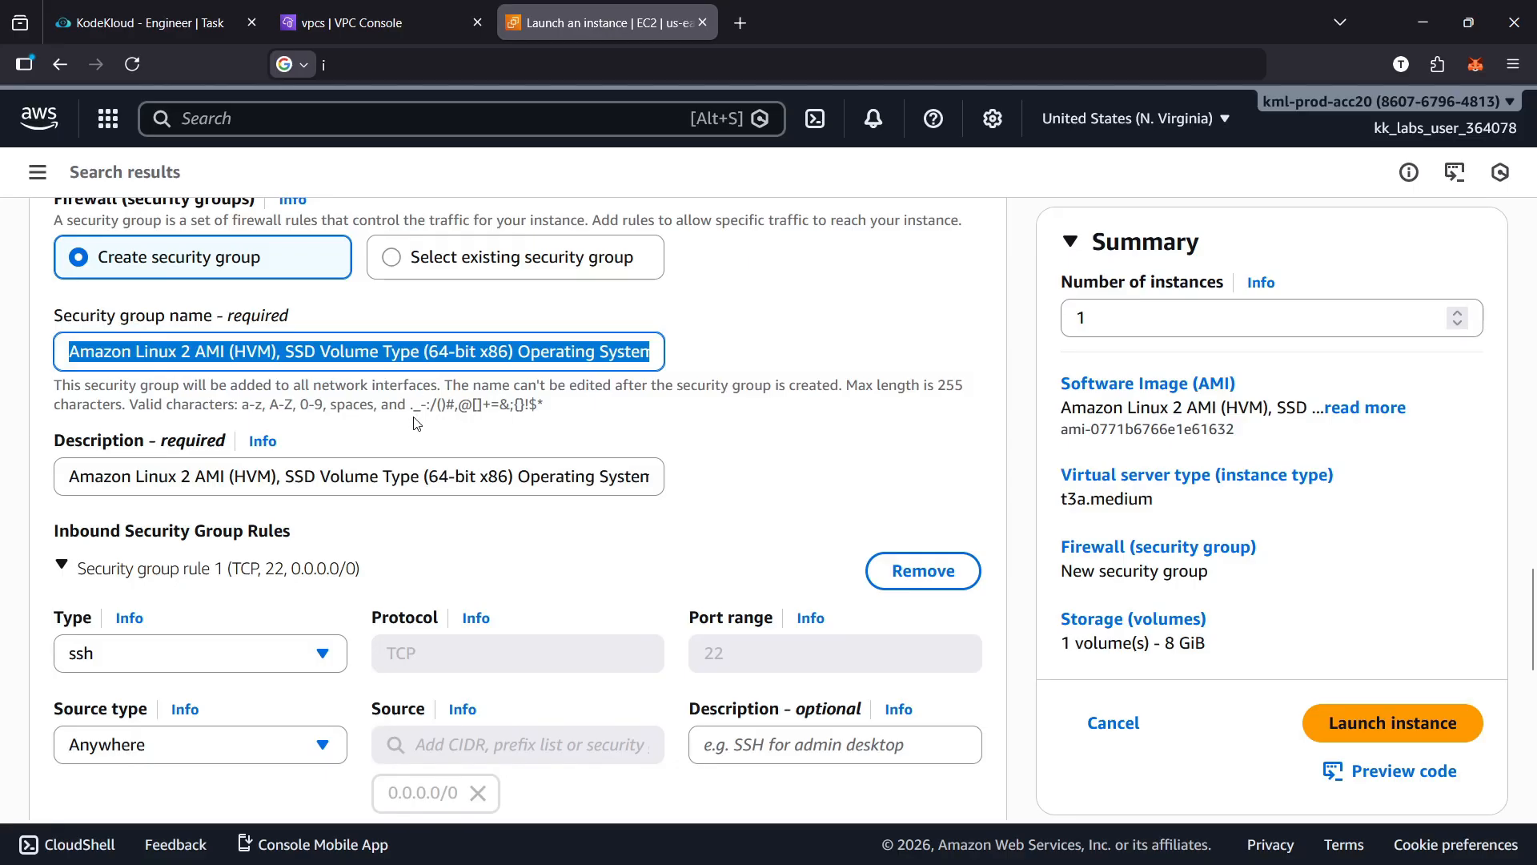
{"action": "type", "text": "xfusion-nat-instance"}
{"action": "mouse_move", "coordinate": [241, 356]}
{"action": "left_mouse_down"}
{"action": "mouse_move", "coordinate": [152, 361]}
{"action": "mouse_move", "coordinate": [256, 359]}
{"action": "left_mouse_up"}
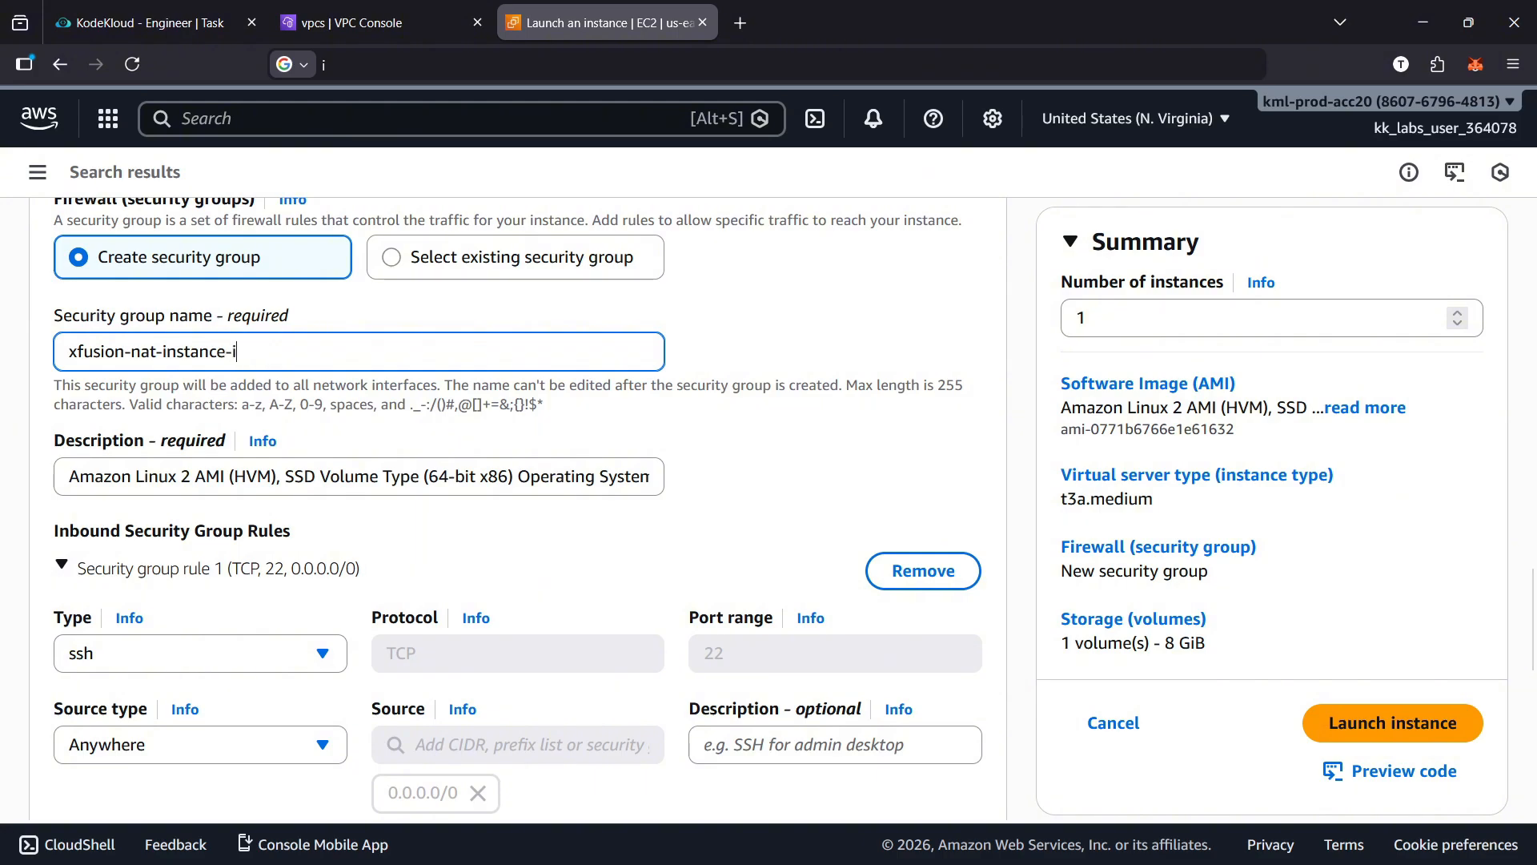
{"action": "key", "text": "ctrl+a"}
{"action": "key", "text": "ctrl+c"}
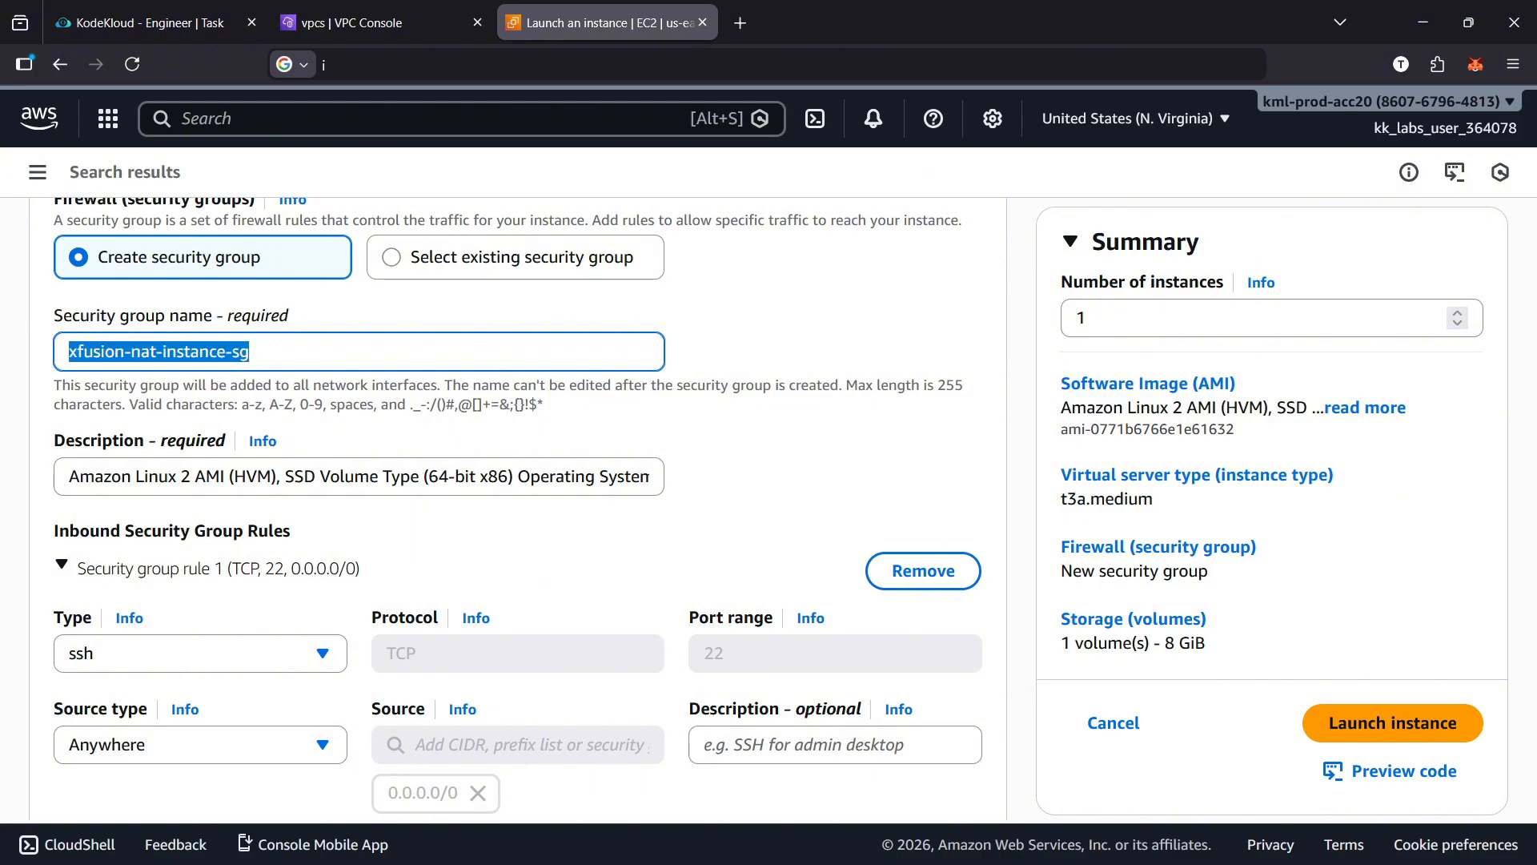
{"action": "left_click", "coordinate": [280, 475]}
{"action": "key", "text": "ctrl+a"}
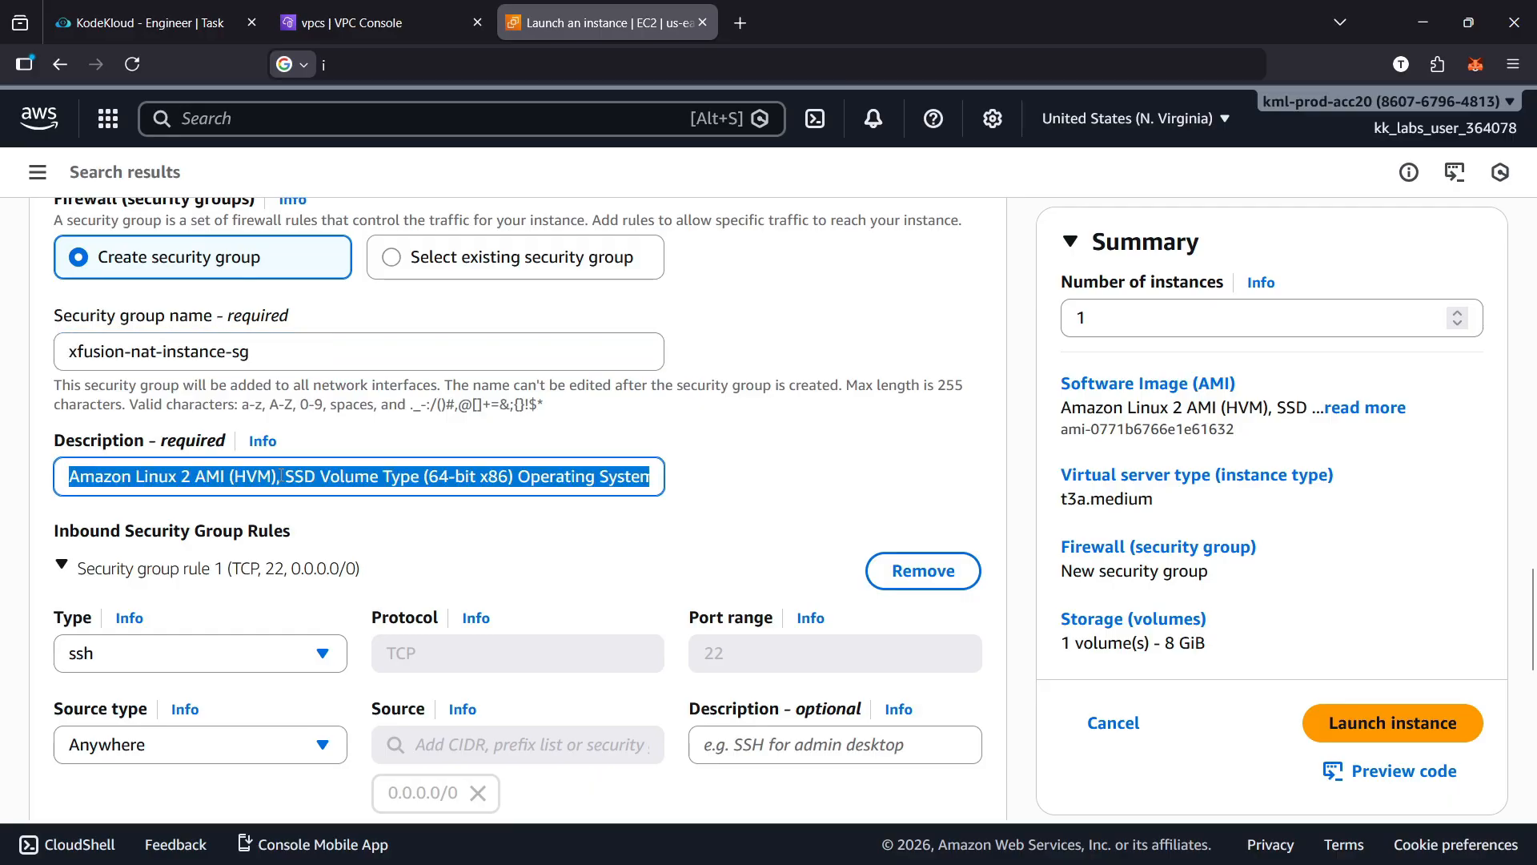
{"action": "key", "text": "ctrl+v"}
Add a second inbound security group rule and set its type to All traffic
{"action": "scroll", "coordinate": [614, 507], "scroll_direction": "down", "scroll_amount": 3}
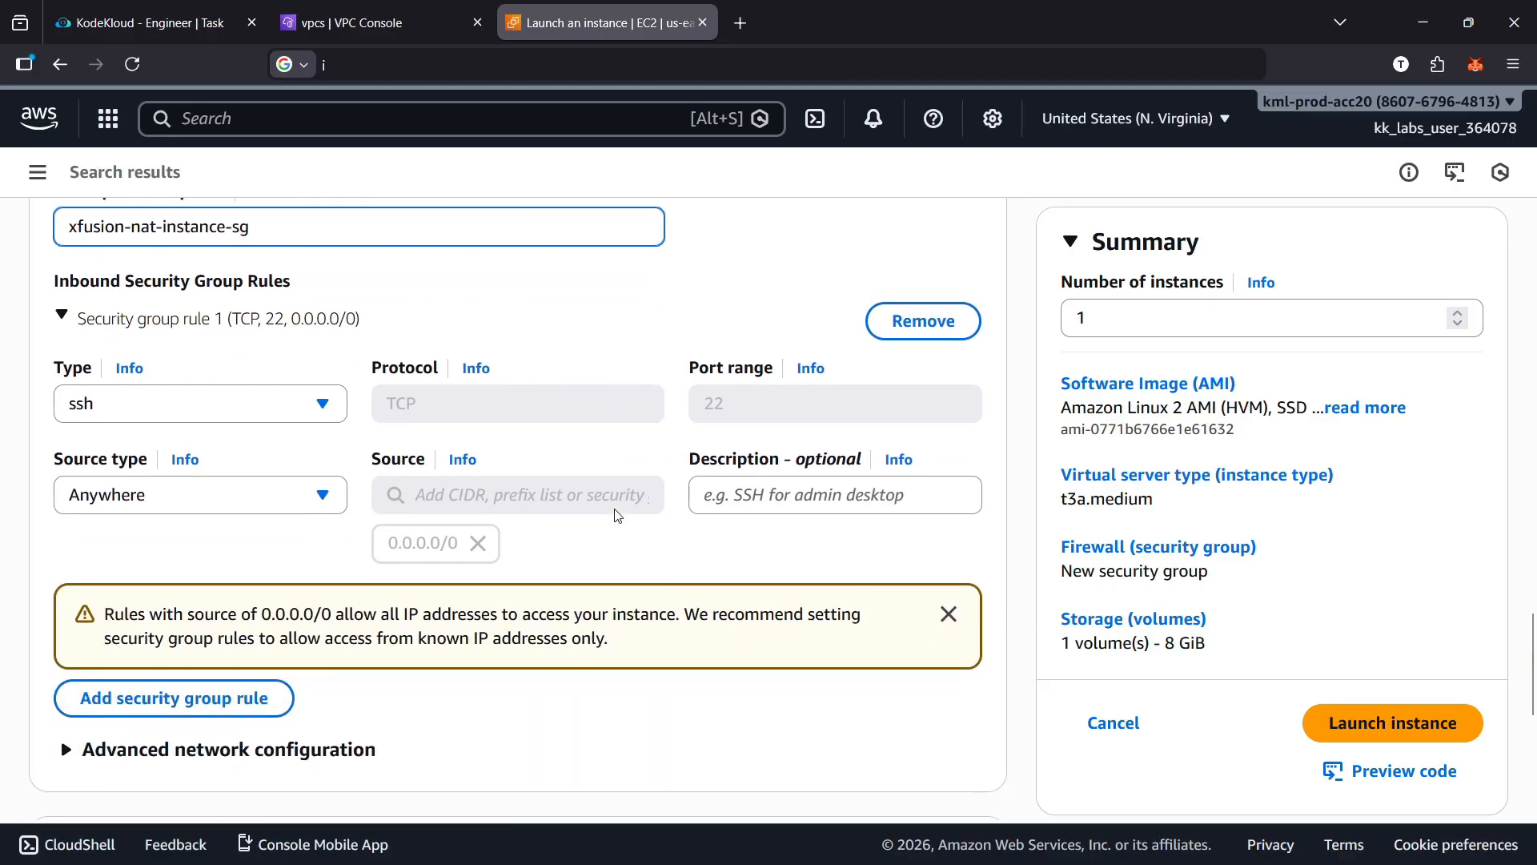
{"action": "scroll", "coordinate": [608, 528], "scroll_direction": "down", "scroll_amount": 1}
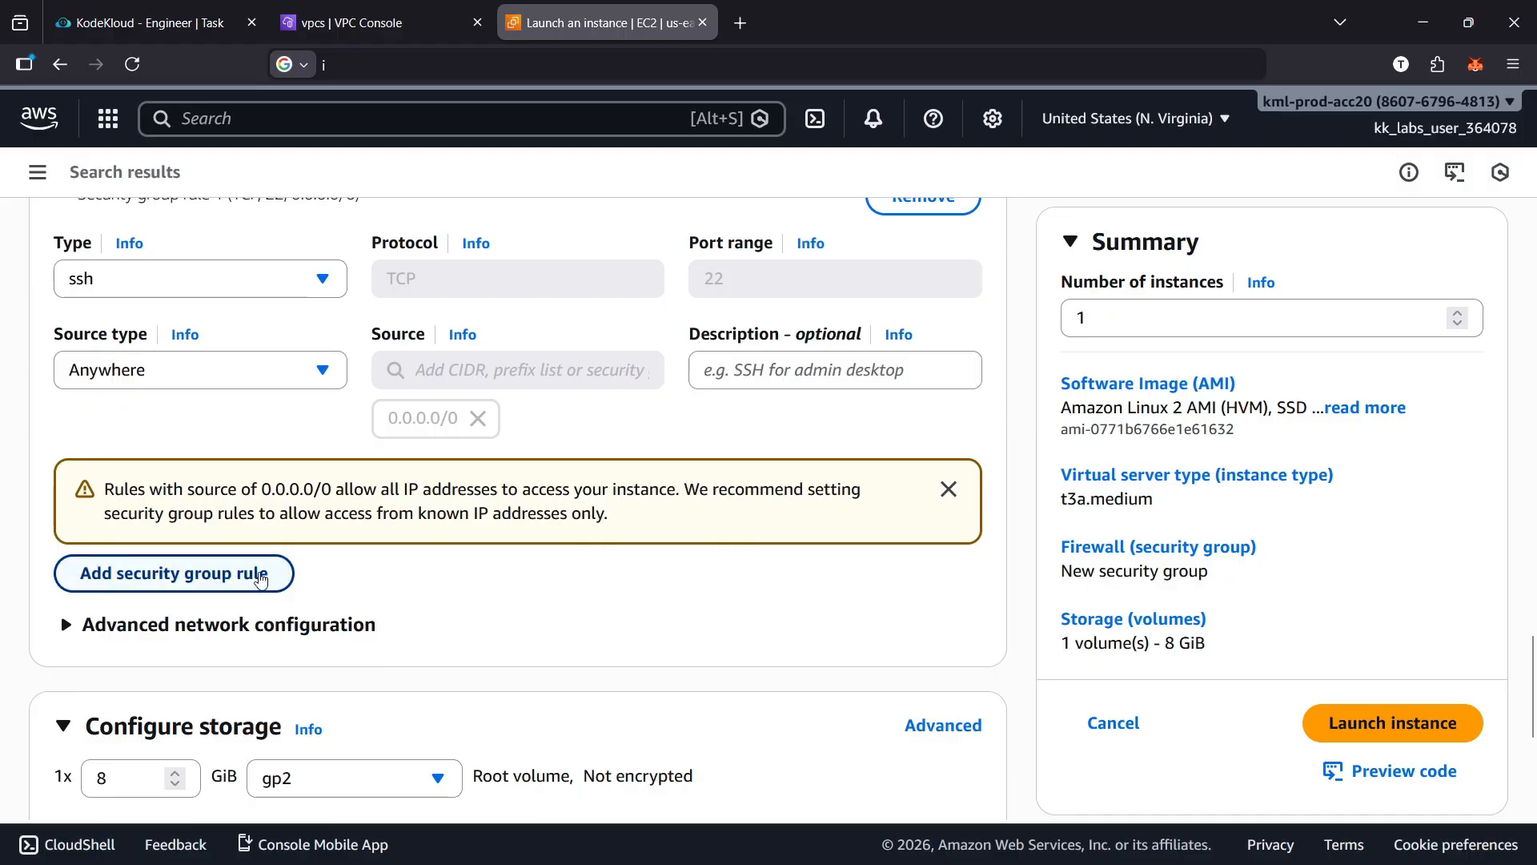
{"action": "left_click", "coordinate": [282, 575]}
{"action": "scroll", "coordinate": [549, 563], "scroll_direction": "down", "scroll_amount": 2}
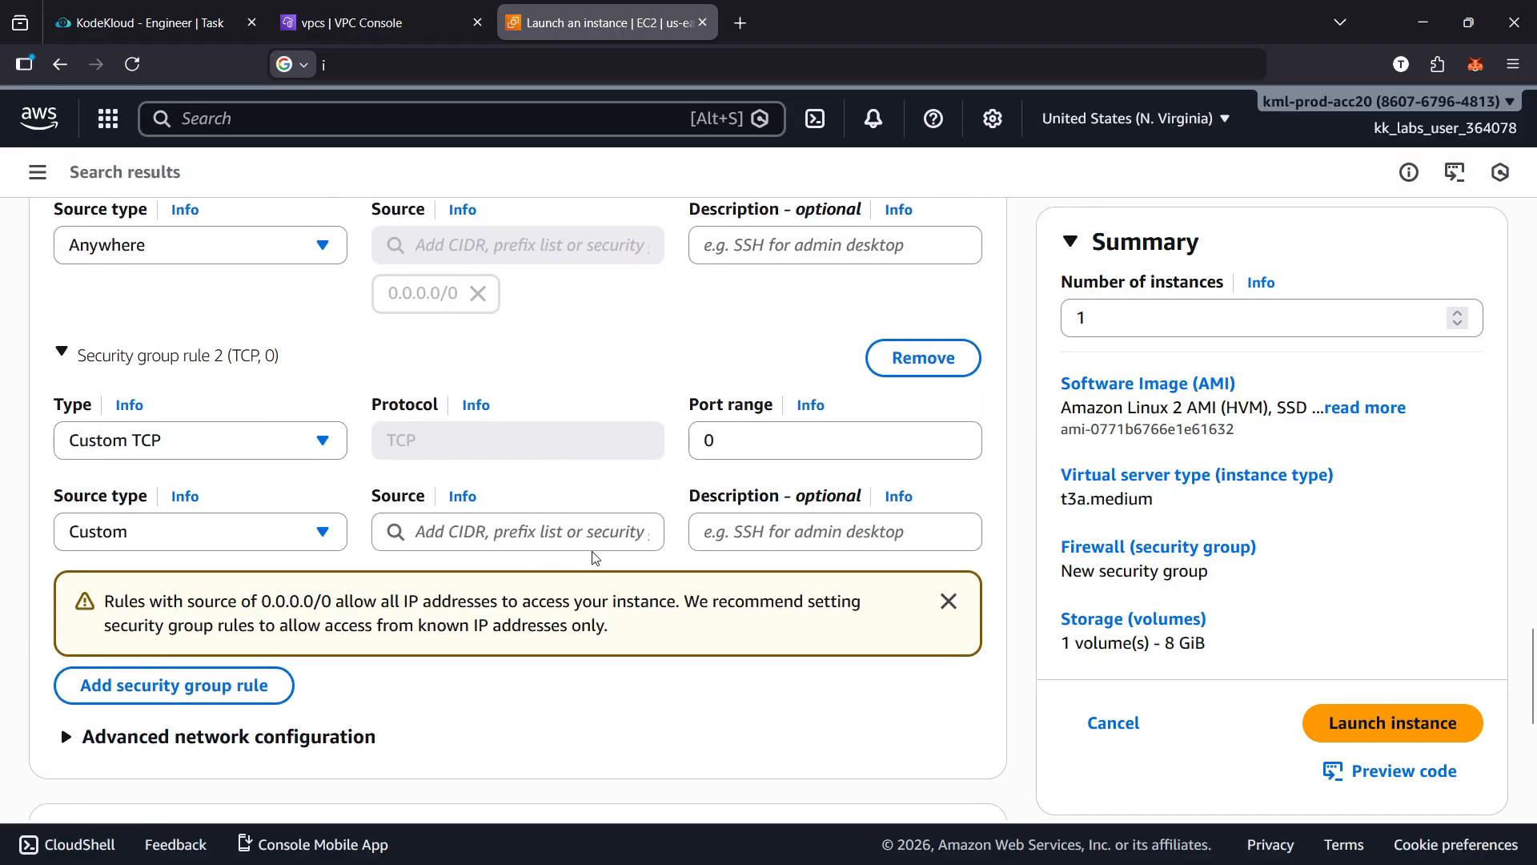
{"action": "scroll", "coordinate": [675, 582], "scroll_direction": "up", "scroll_amount": 3}
{"action": "scroll", "coordinate": [675, 582], "scroll_direction": "down", "scroll_amount": 2}
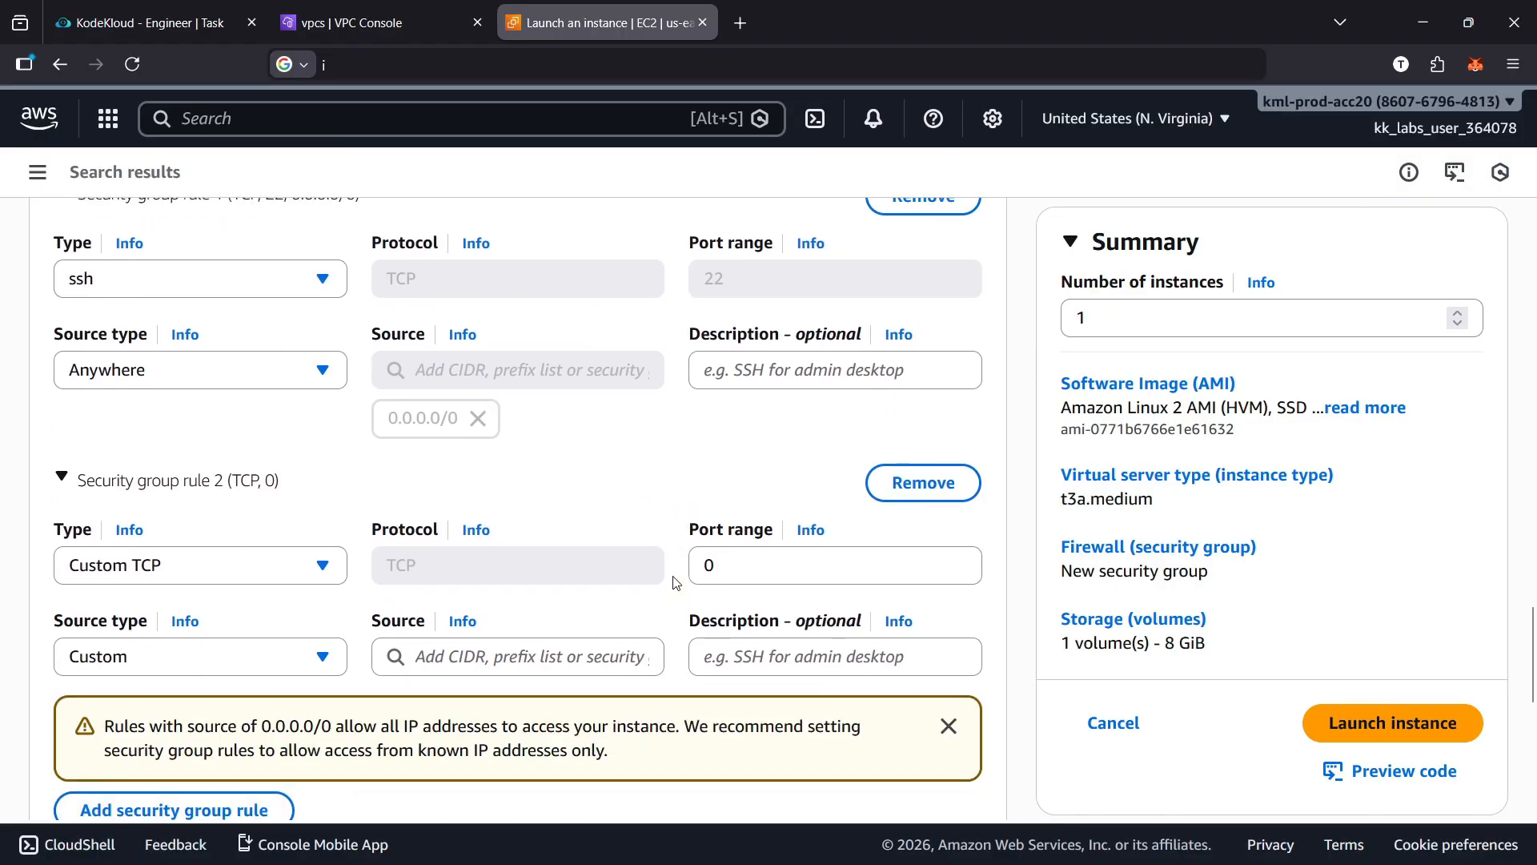
{"action": "scroll", "coordinate": [583, 578], "scroll_direction": "up", "scroll_amount": 2}
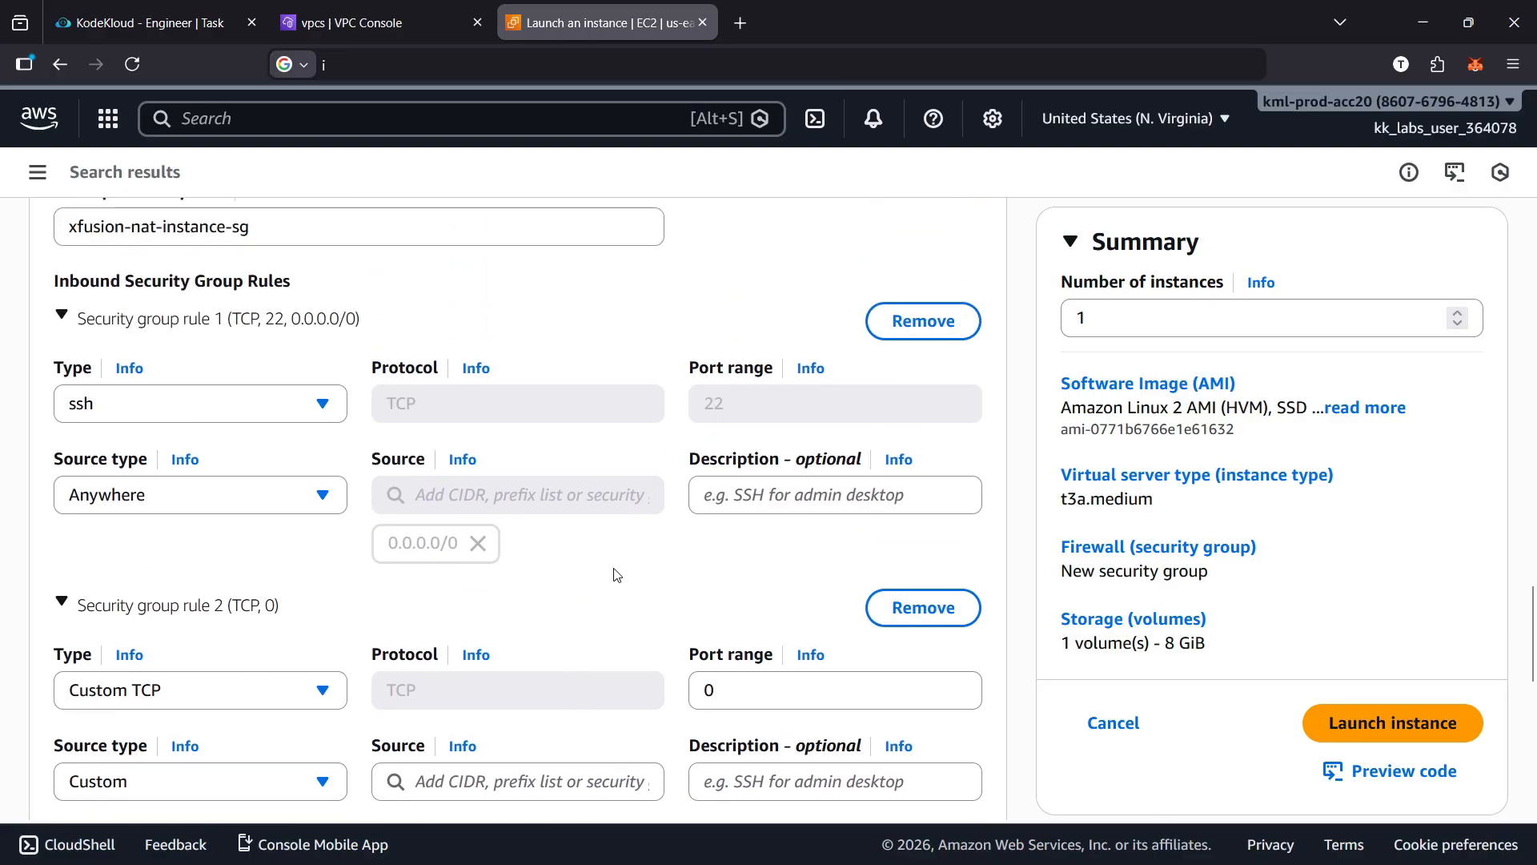
{"action": "scroll", "coordinate": [616, 573], "scroll_direction": "down", "scroll_amount": 4}
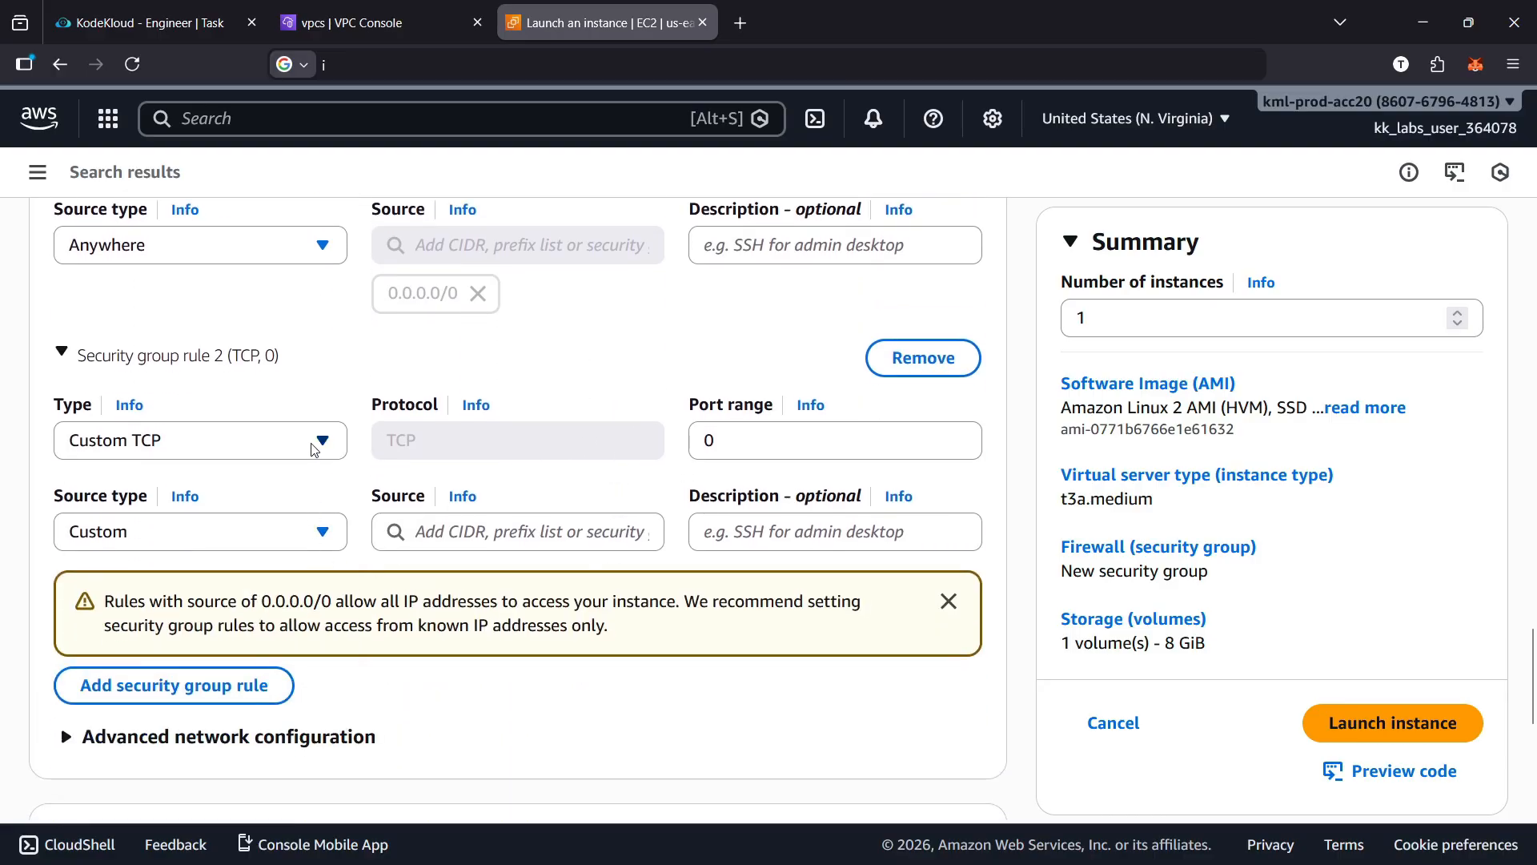
{"action": "left_click", "coordinate": [320, 440]}
{"action": "scroll", "coordinate": [264, 687], "scroll_direction": "down", "scroll_amount": 4}
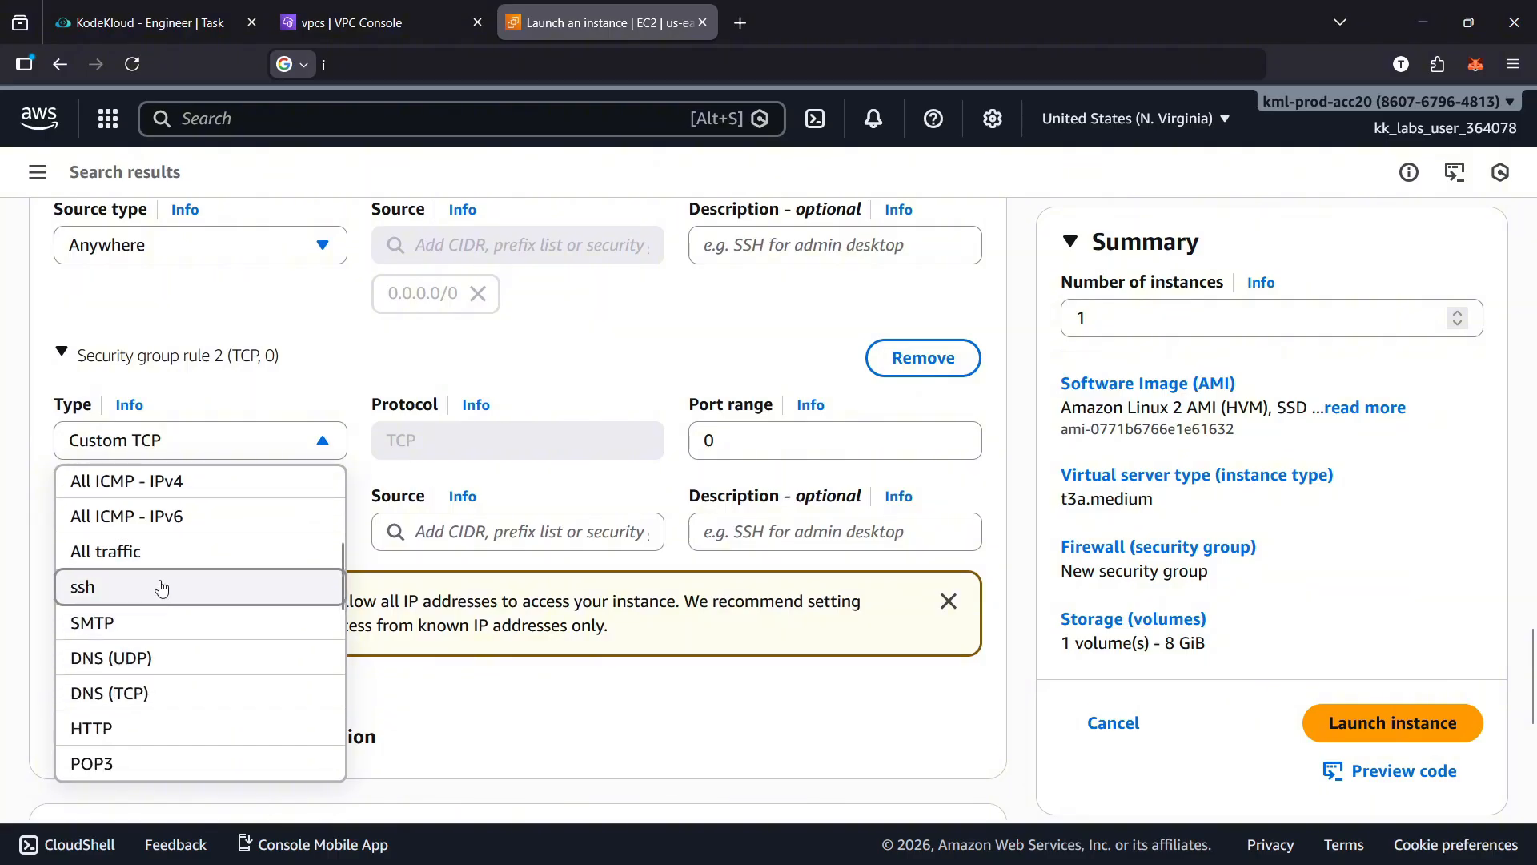
{"action": "left_click", "coordinate": [172, 553]}
Copy the local route's destination CIDR from the xfusion-priv-rt route table and set 10.1.0.0/16 as the second inbound rule's source
{"action": "left_click", "coordinate": [412, 532]}
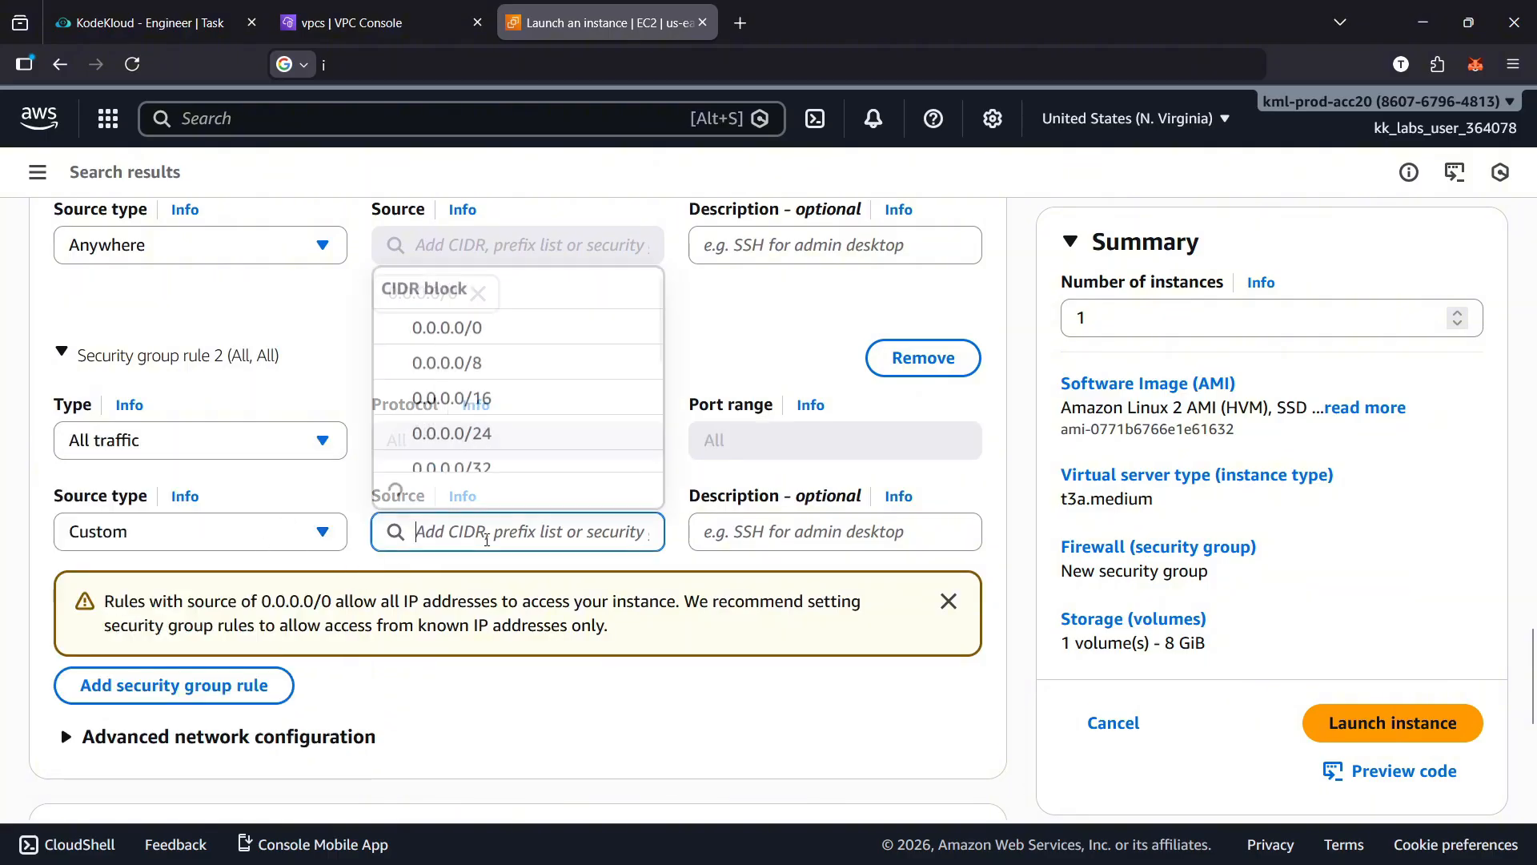
{"action": "left_click", "coordinate": [368, 19]}
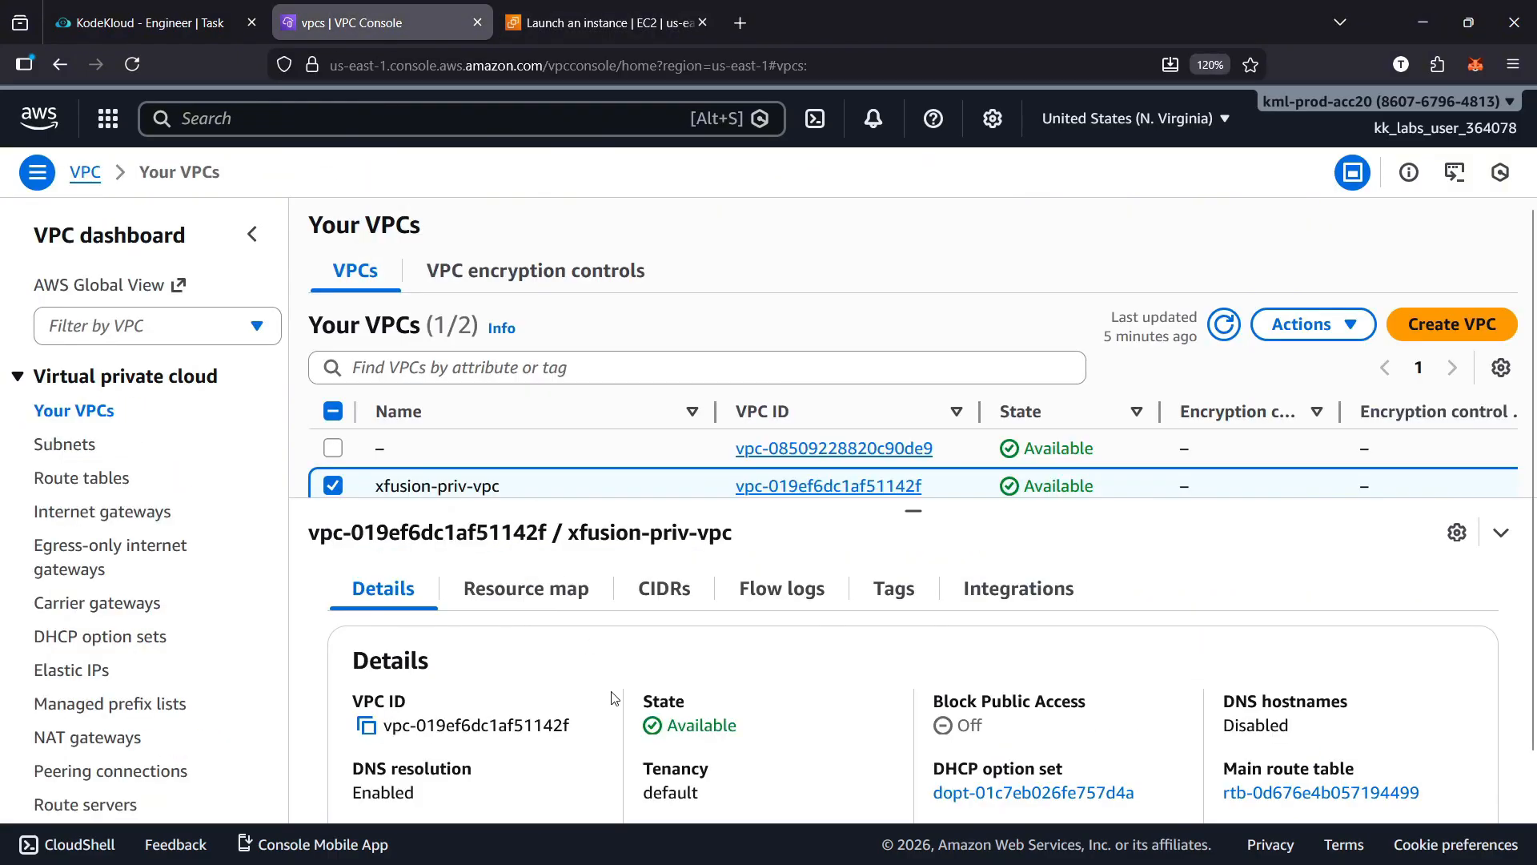
{"action": "left_click", "coordinate": [82, 477]}
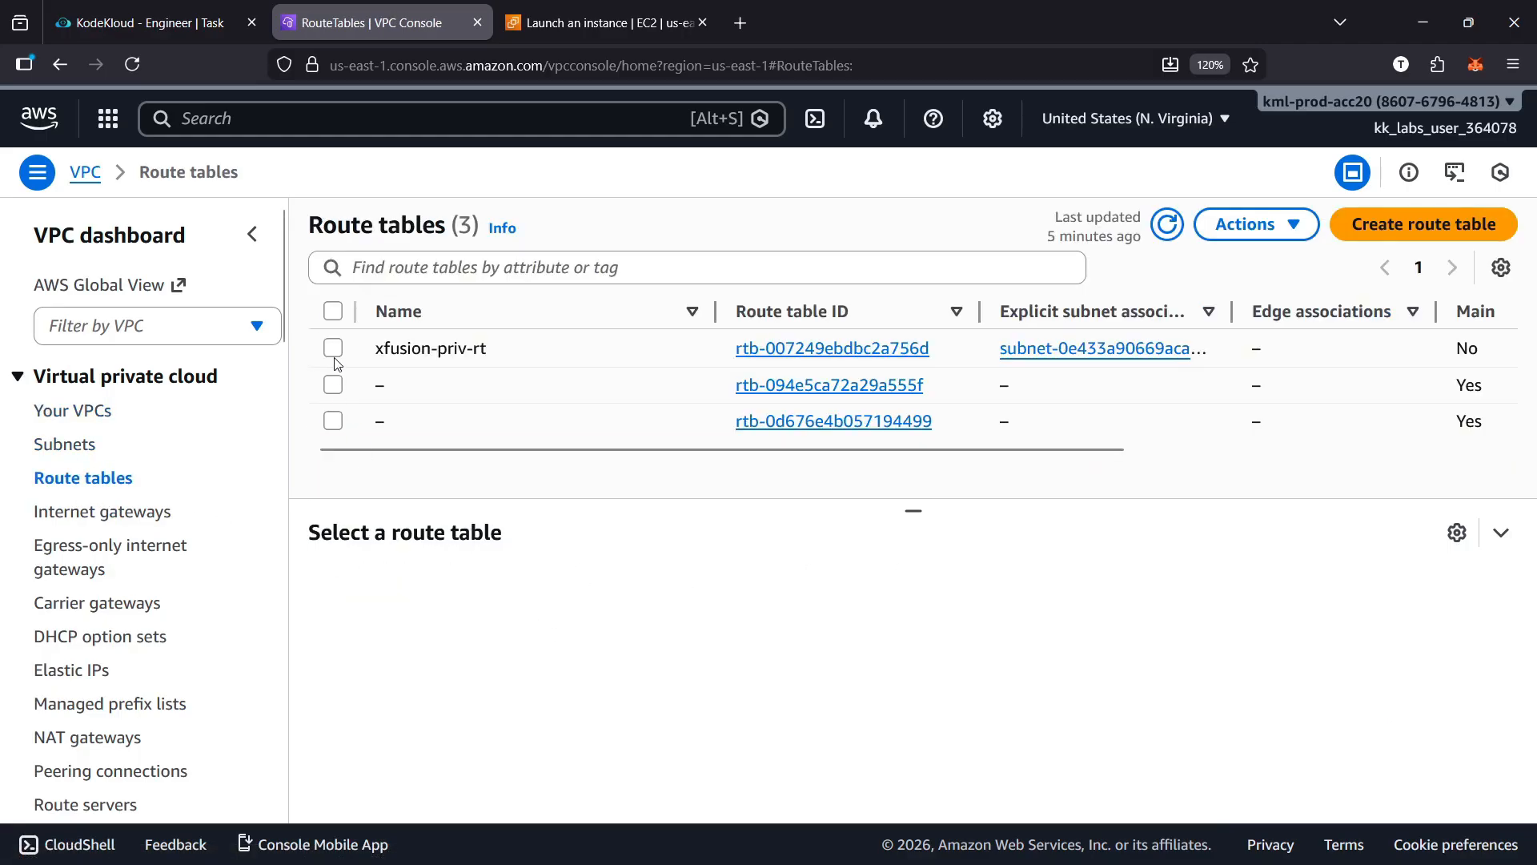
{"action": "left_click", "coordinate": [335, 356]}
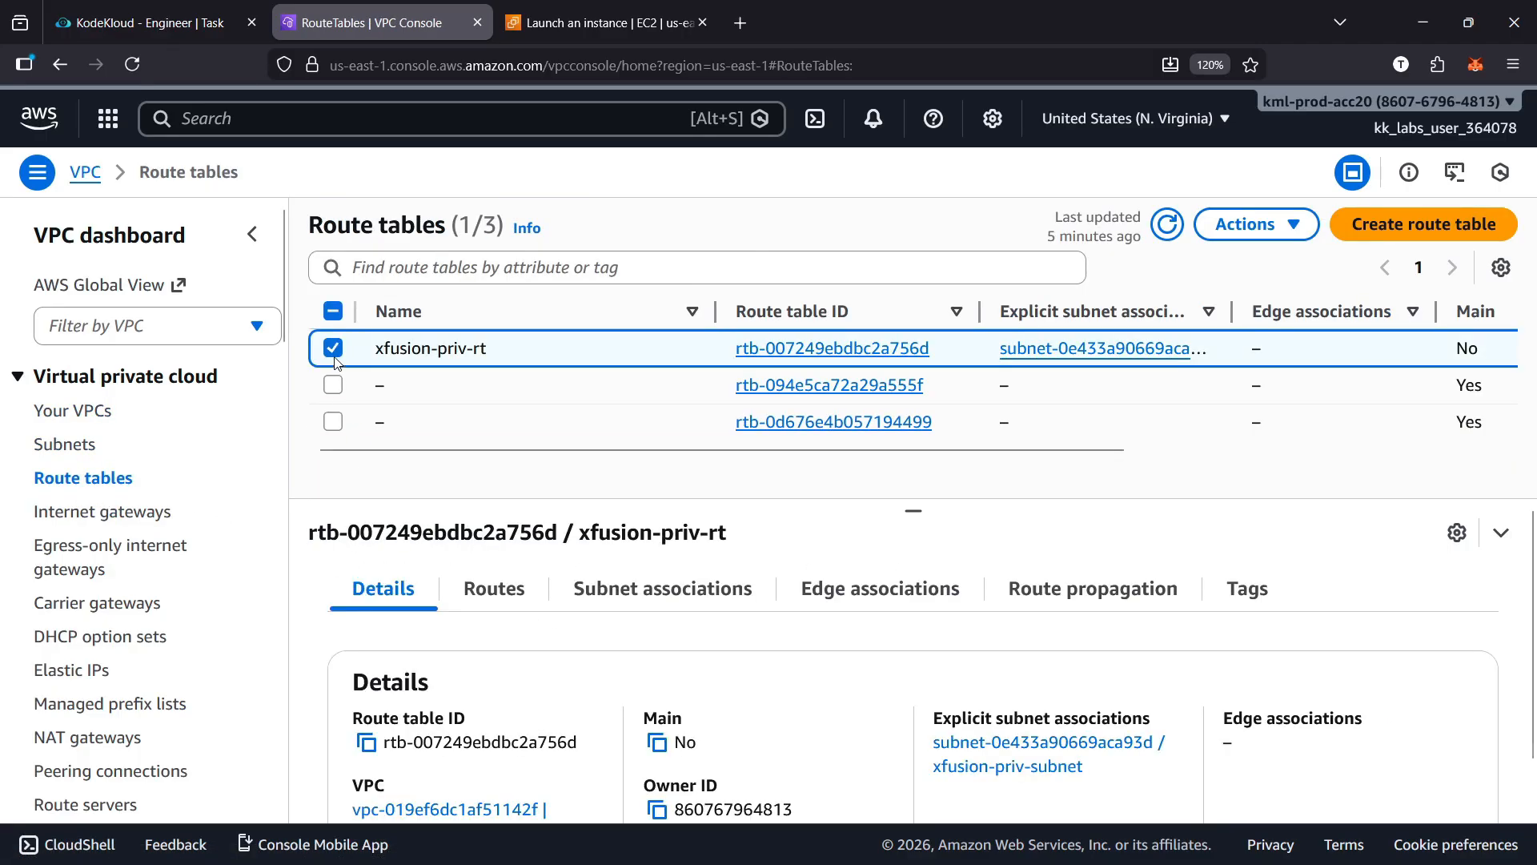
{"action": "left_click", "coordinate": [489, 603]}
{"action": "left_click_drag", "start_coordinate": [447, 771], "coordinate": [350, 771]}
{"action": "key", "text": "ctrl+c"}
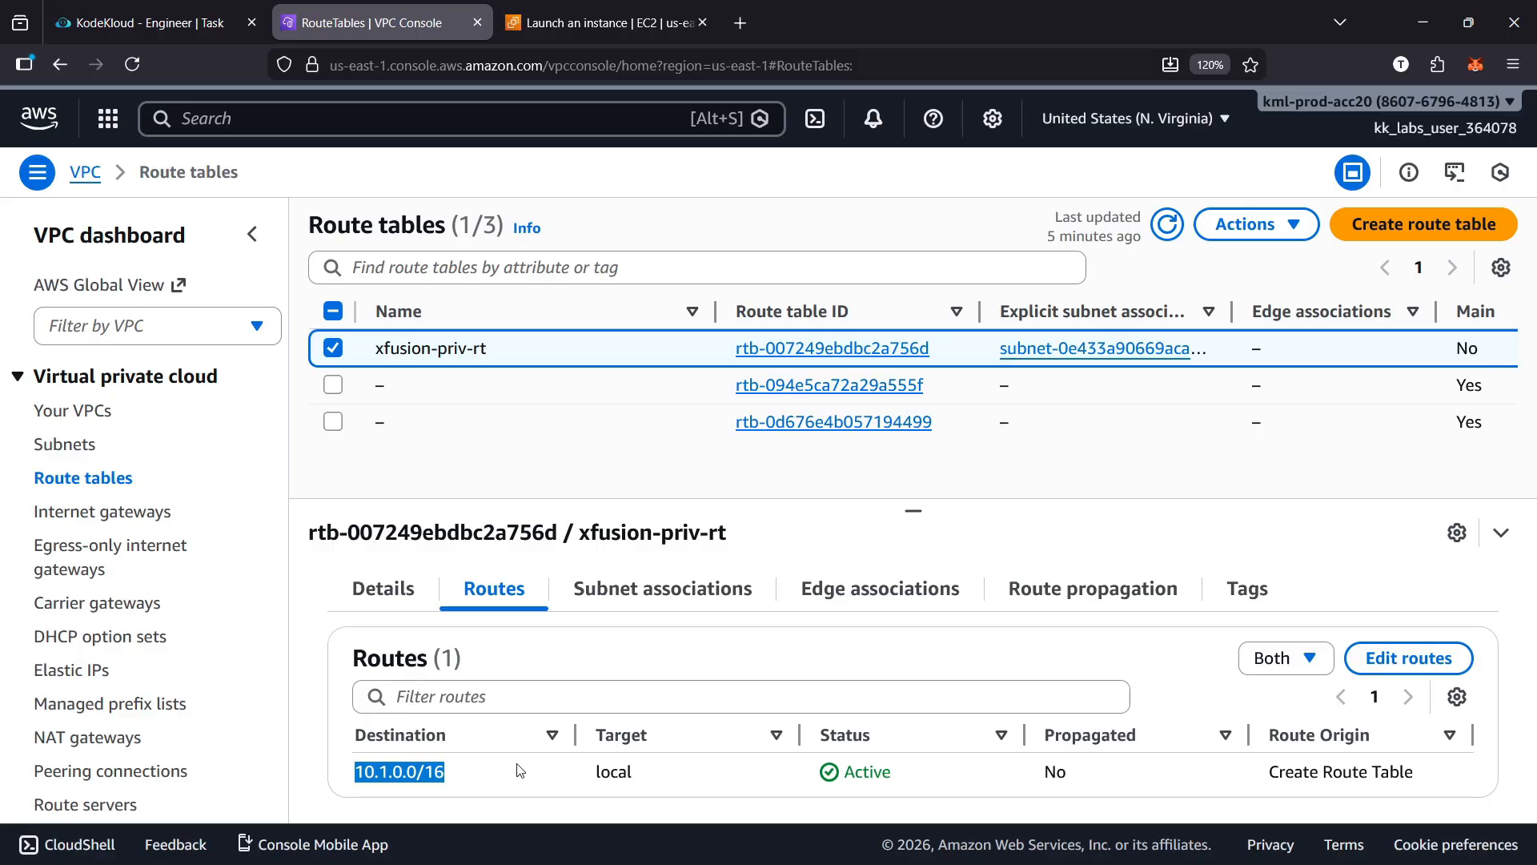
{"action": "key", "text": "ctrl+Tab"}
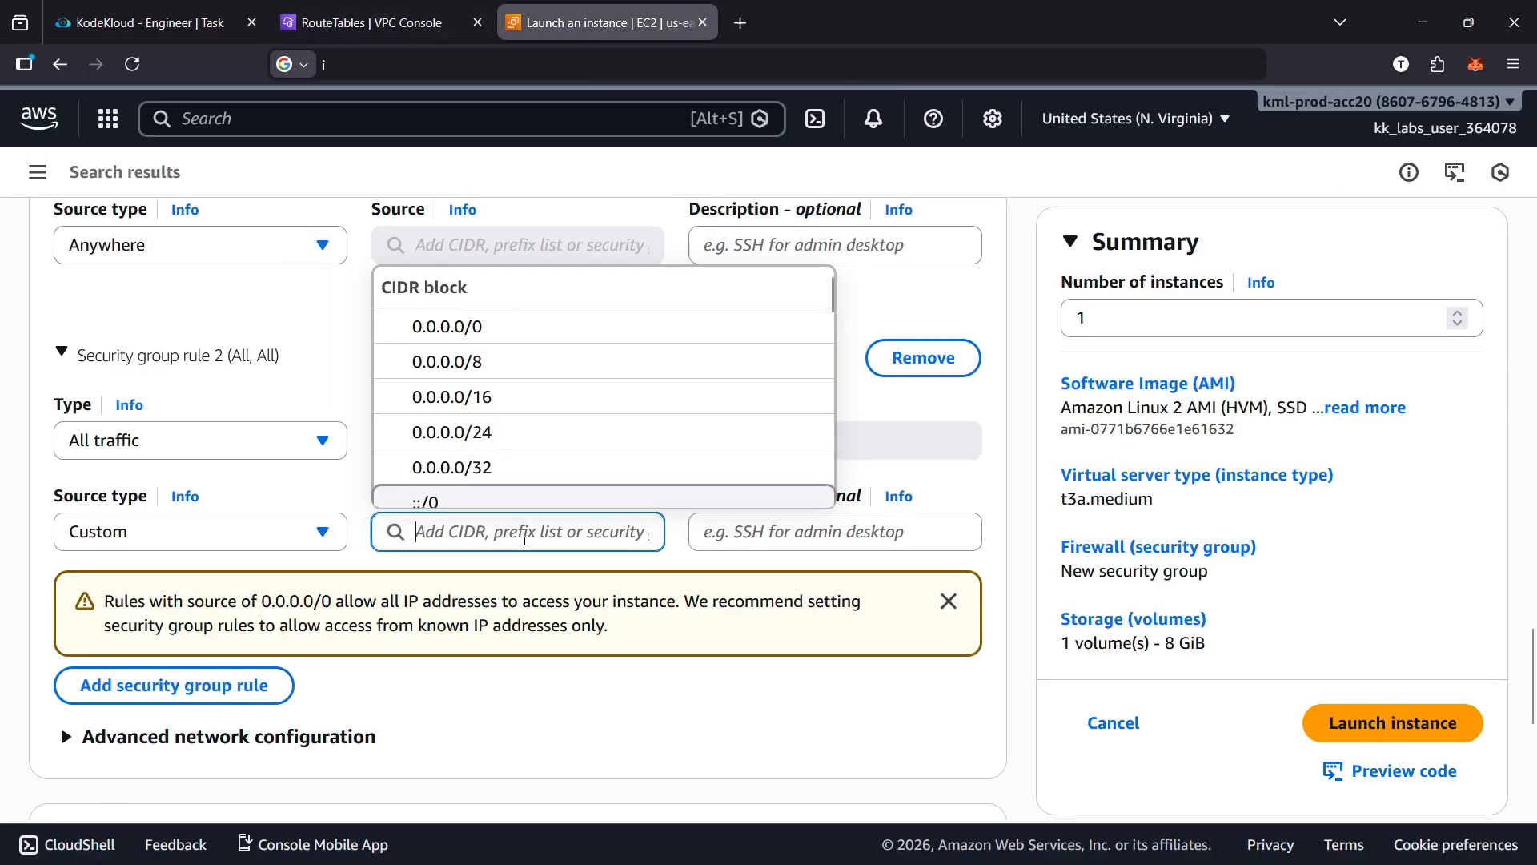
{"action": "key", "text": "ctrl+v"}
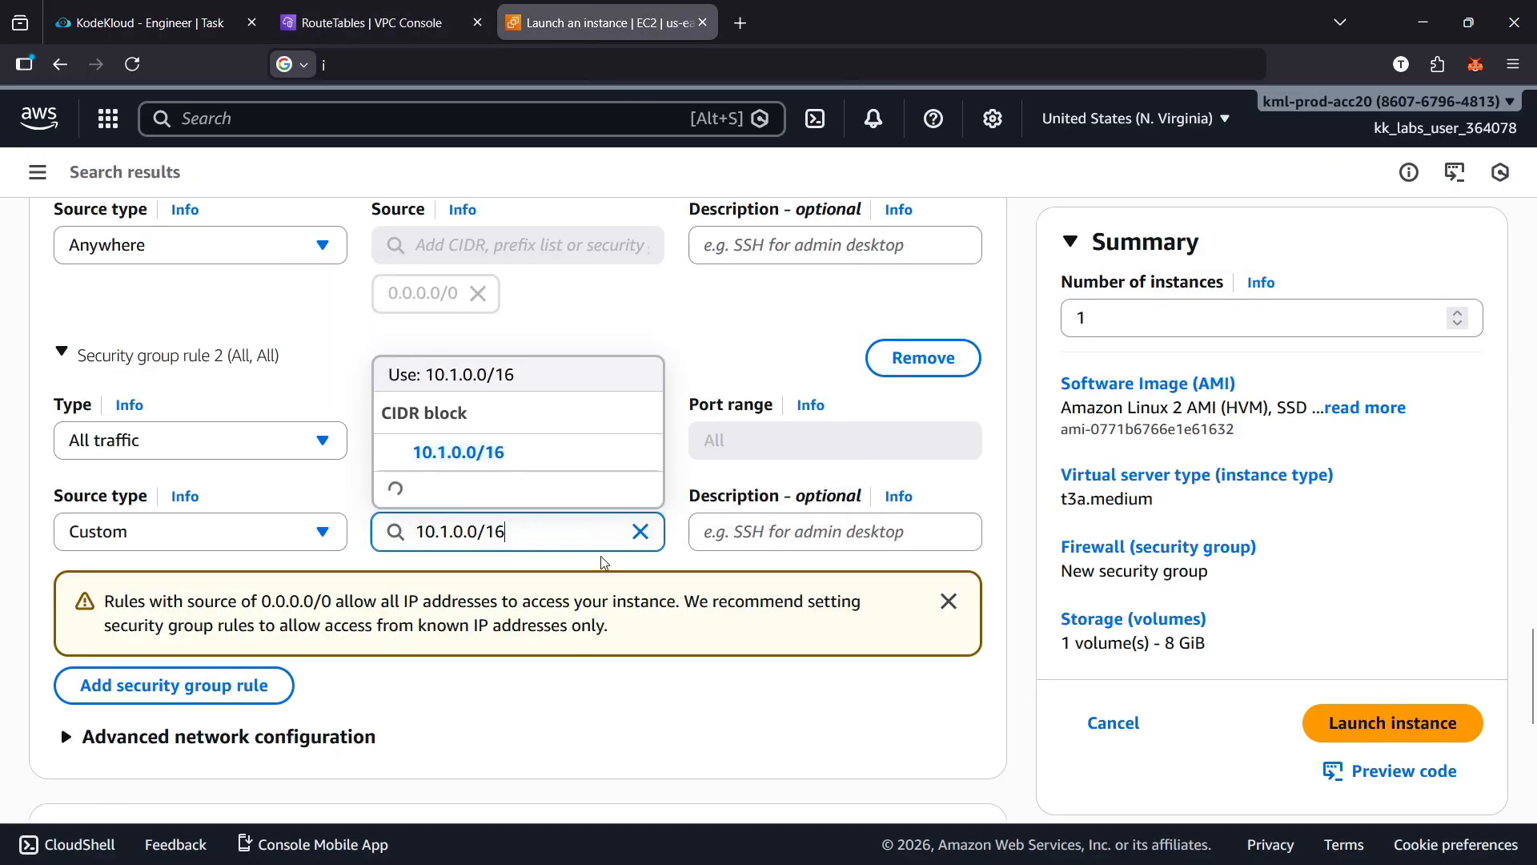
{"action": "left_click", "coordinate": [570, 458]}
Review the security group rules, key pair and network settings of the instance being configured
{"action": "scroll", "coordinate": [765, 625], "scroll_direction": "down", "scroll_amount": 2}
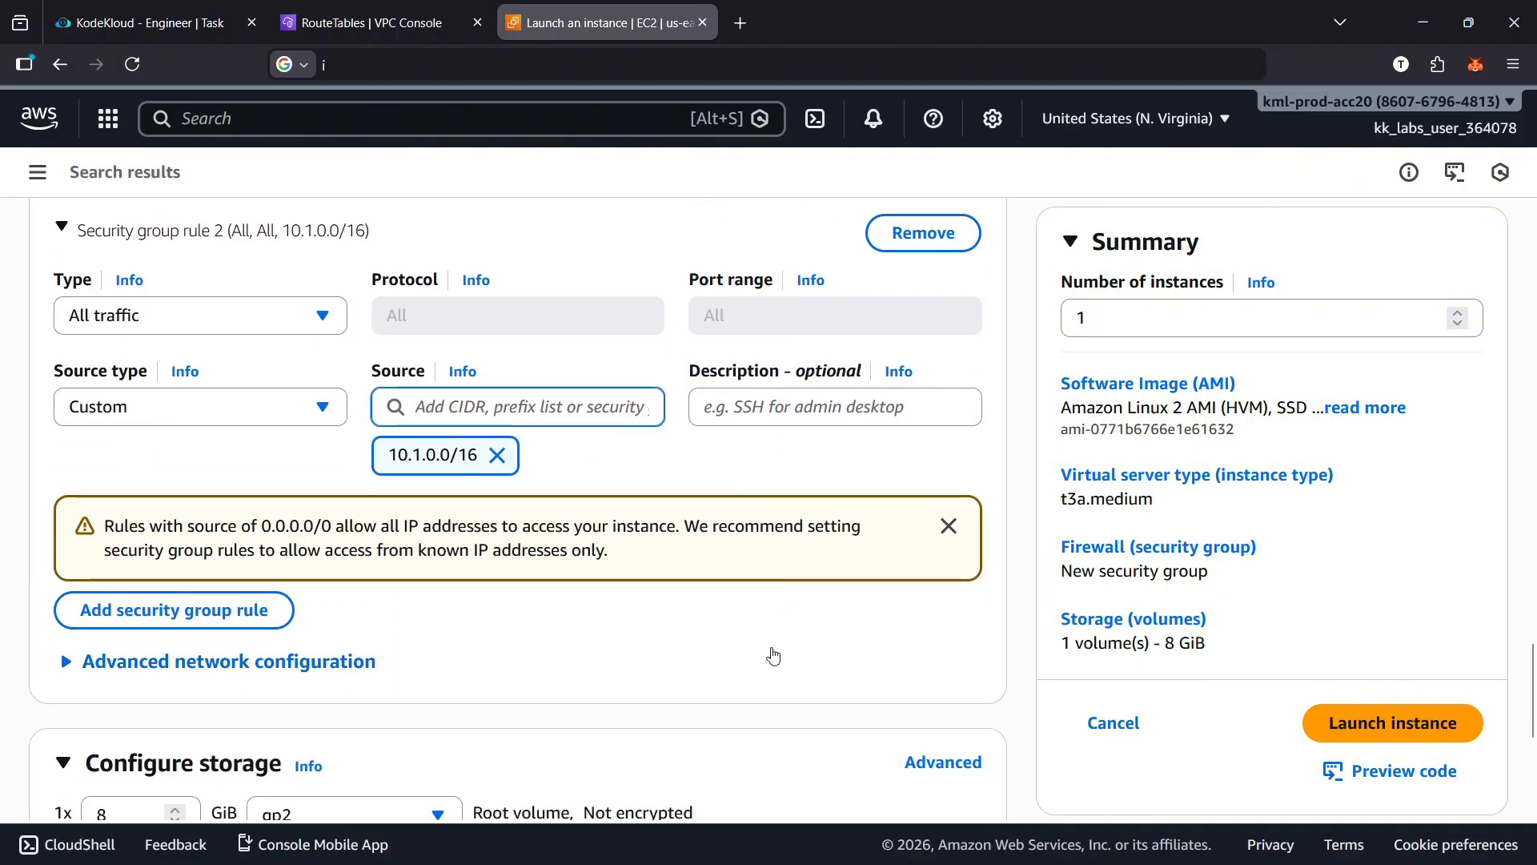
{"action": "scroll", "coordinate": [771, 641], "scroll_direction": "up", "scroll_amount": 2}
{"action": "scroll", "coordinate": [659, 703], "scroll_direction": "up", "scroll_amount": 10}
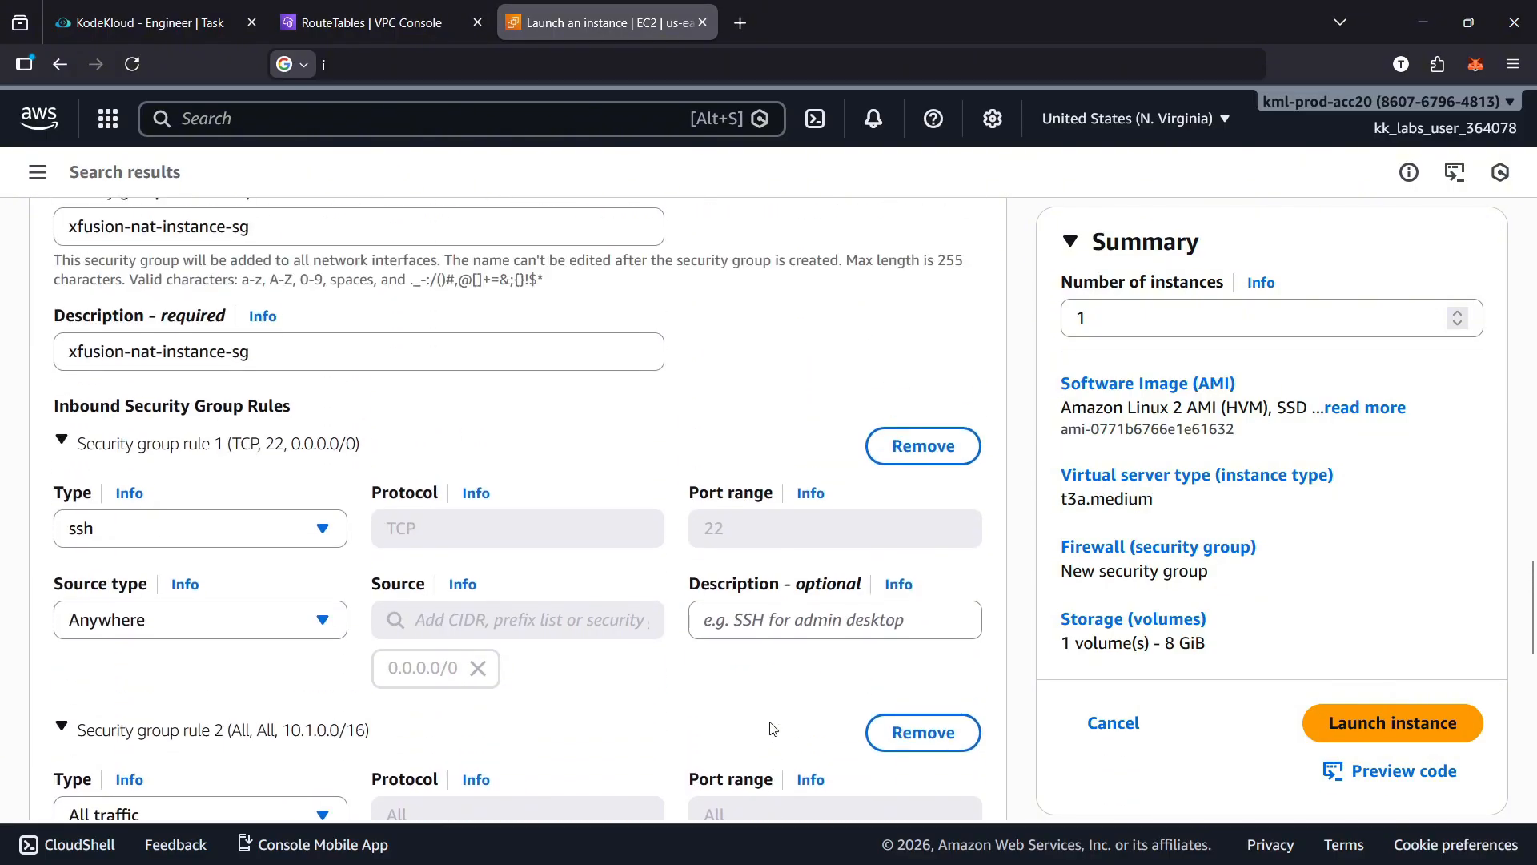
{"action": "scroll", "coordinate": [774, 729], "scroll_direction": "up", "scroll_amount": 1}
{"action": "scroll", "coordinate": [781, 729], "scroll_direction": "down", "scroll_amount": 18}
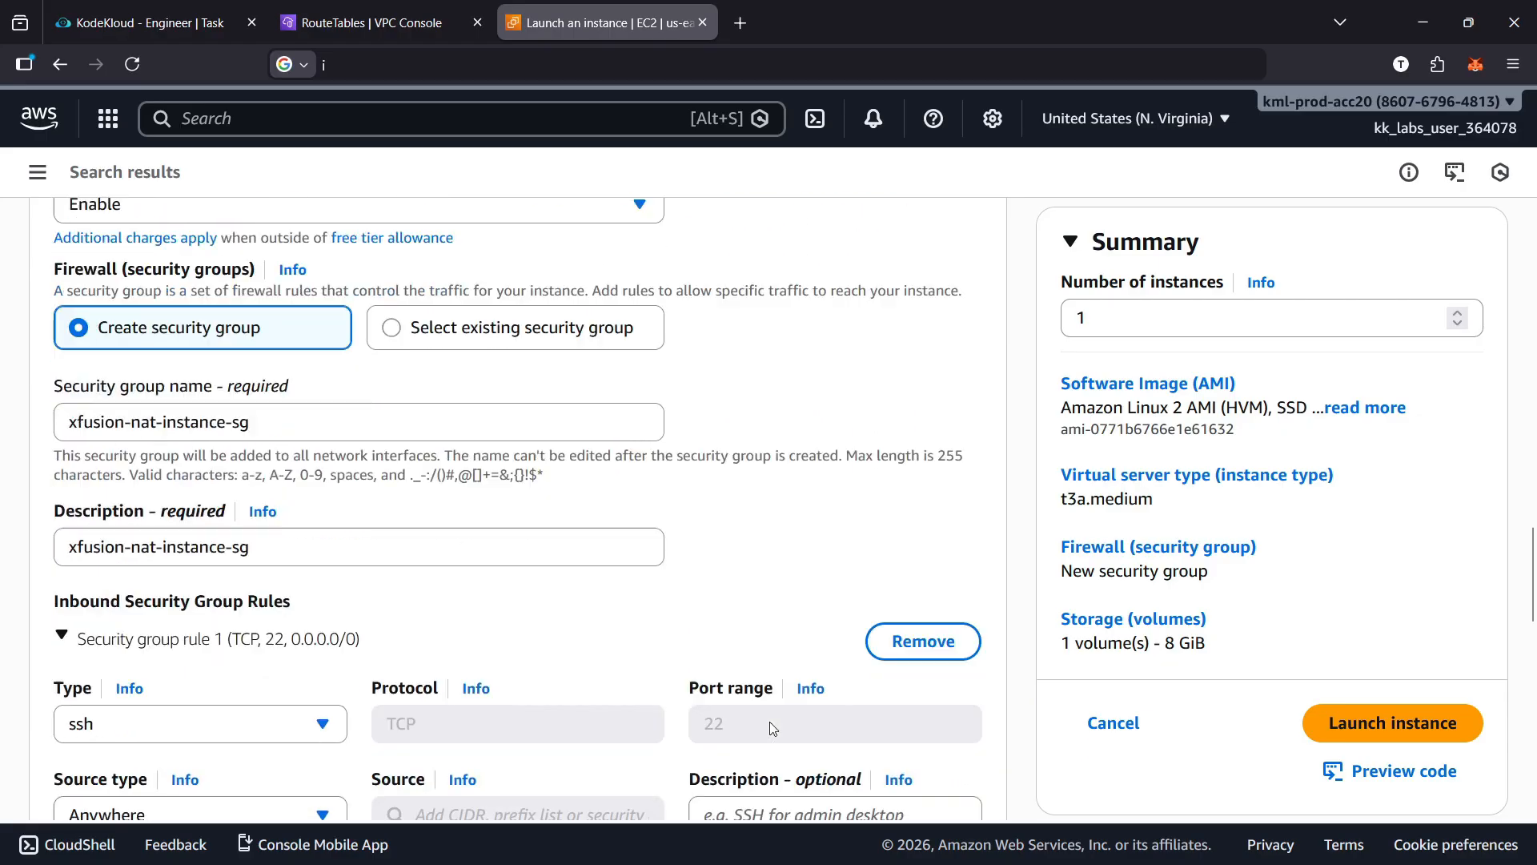
{"action": "scroll", "coordinate": [902, 718], "scroll_direction": "up", "scroll_amount": 15}
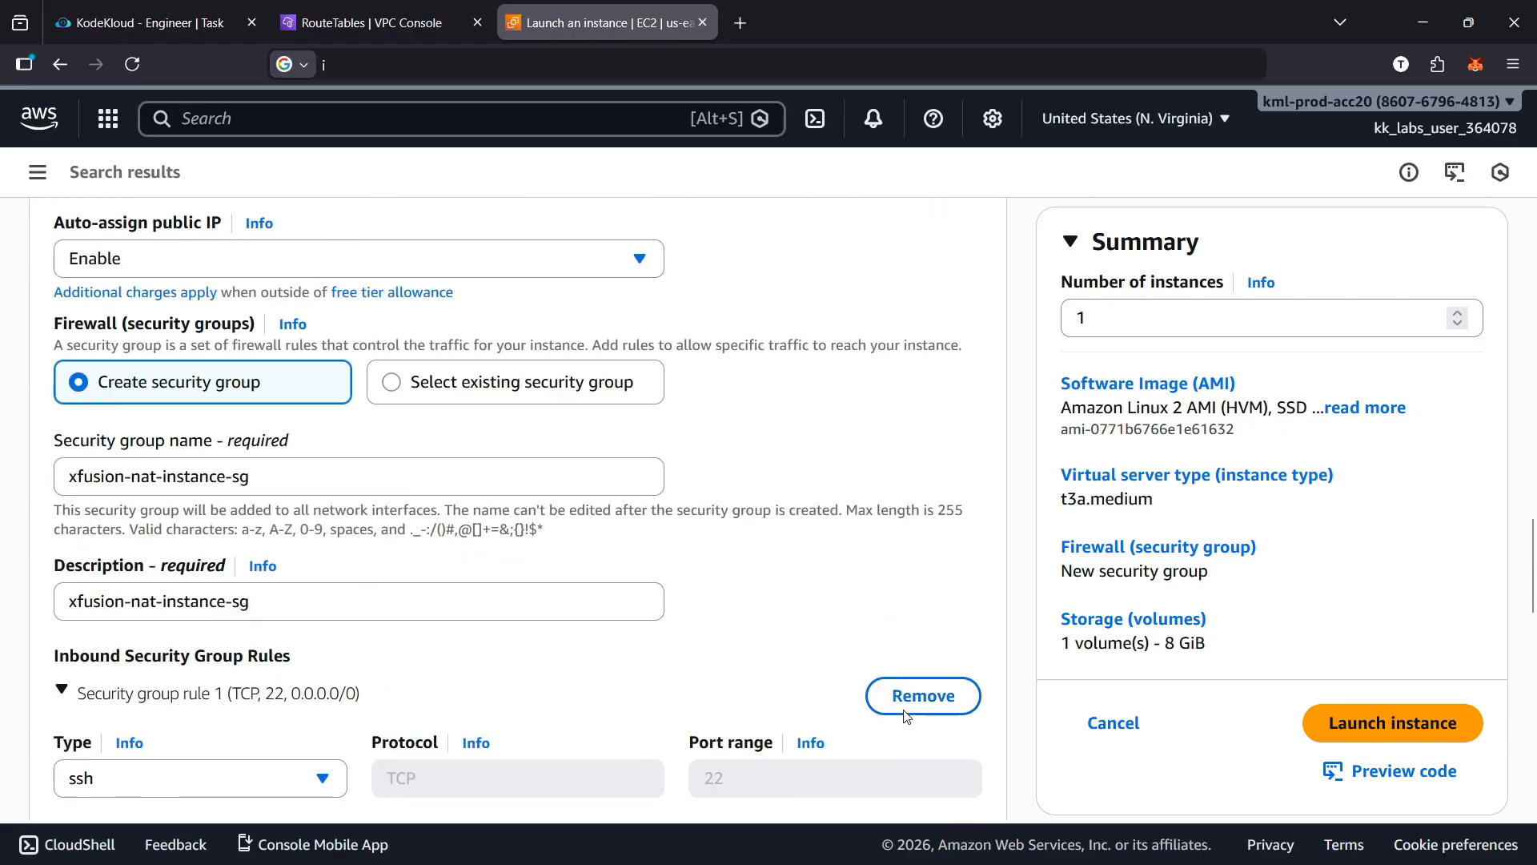
{"action": "scroll", "coordinate": [907, 716], "scroll_direction": "down", "scroll_amount": 6}
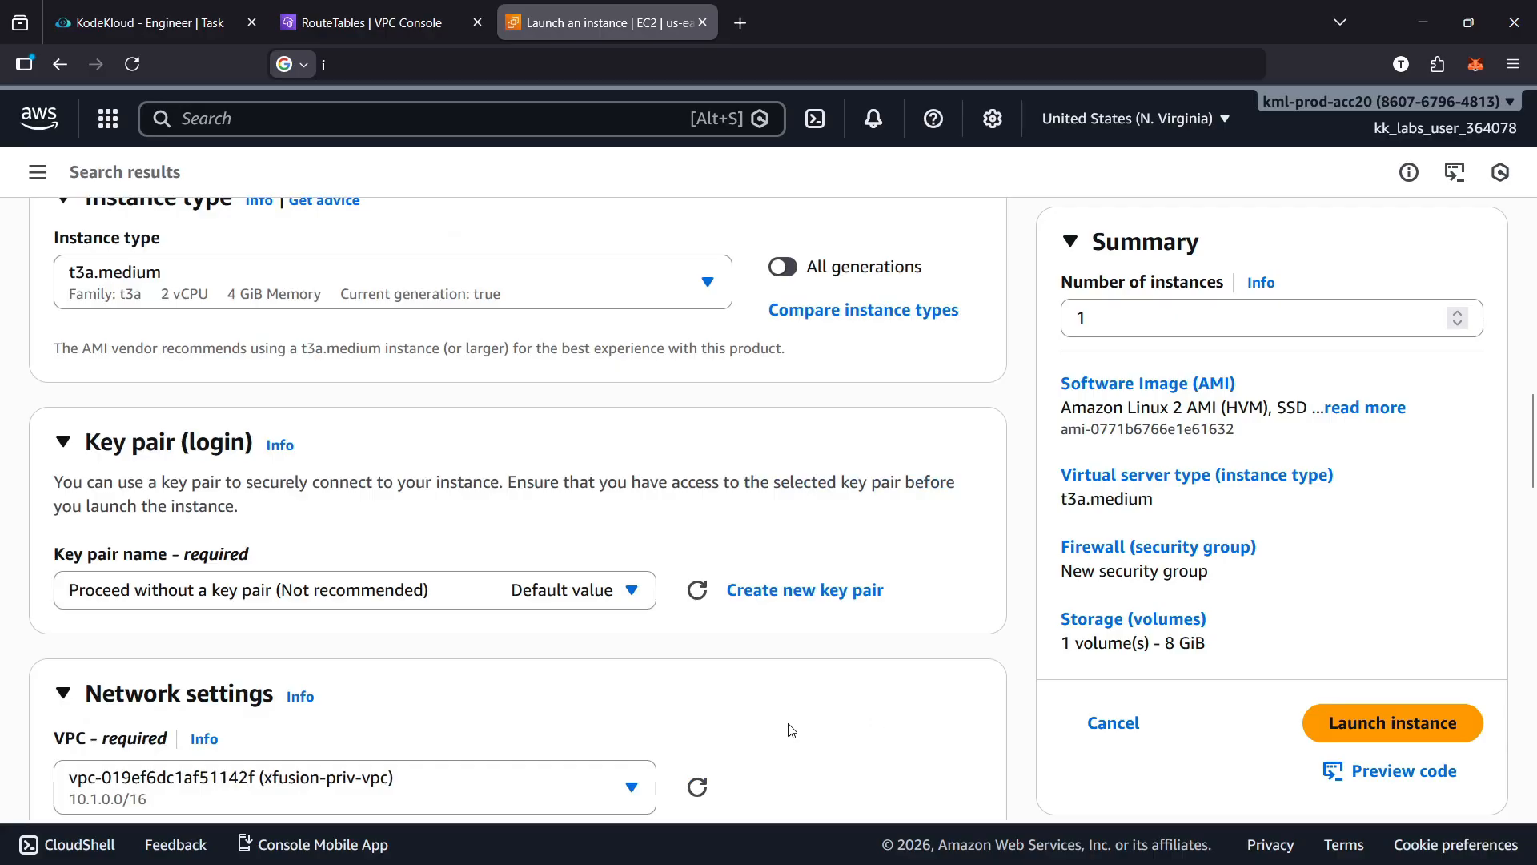
{"action": "scroll", "coordinate": [791, 729], "scroll_direction": "down", "scroll_amount": 12}
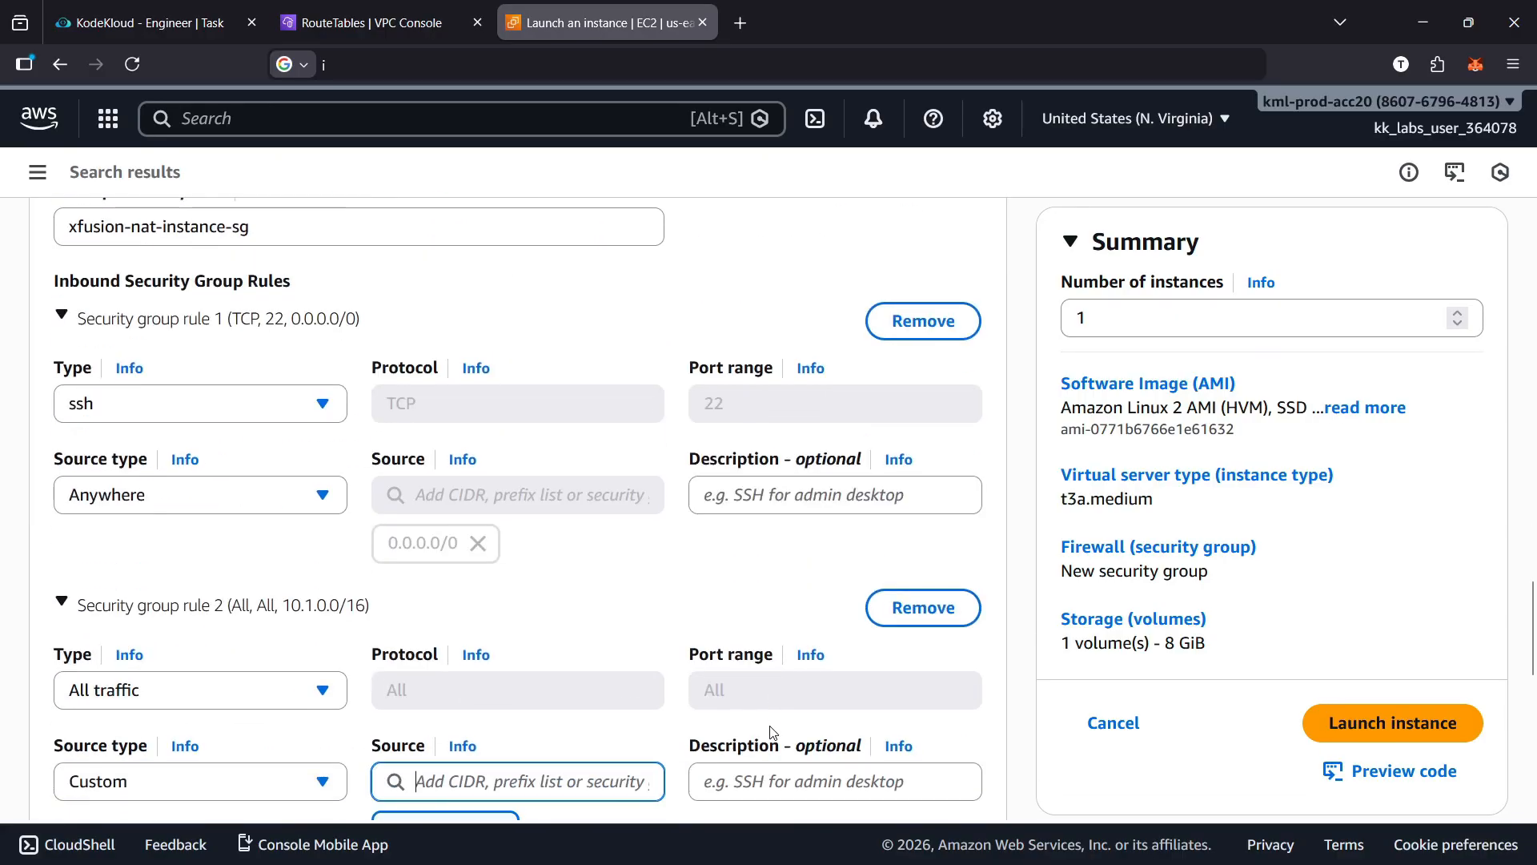
Change the instance type to t3.micro and launch the instance
{"action": "scroll", "coordinate": [771, 732], "scroll_direction": "up", "scroll_amount": 12}
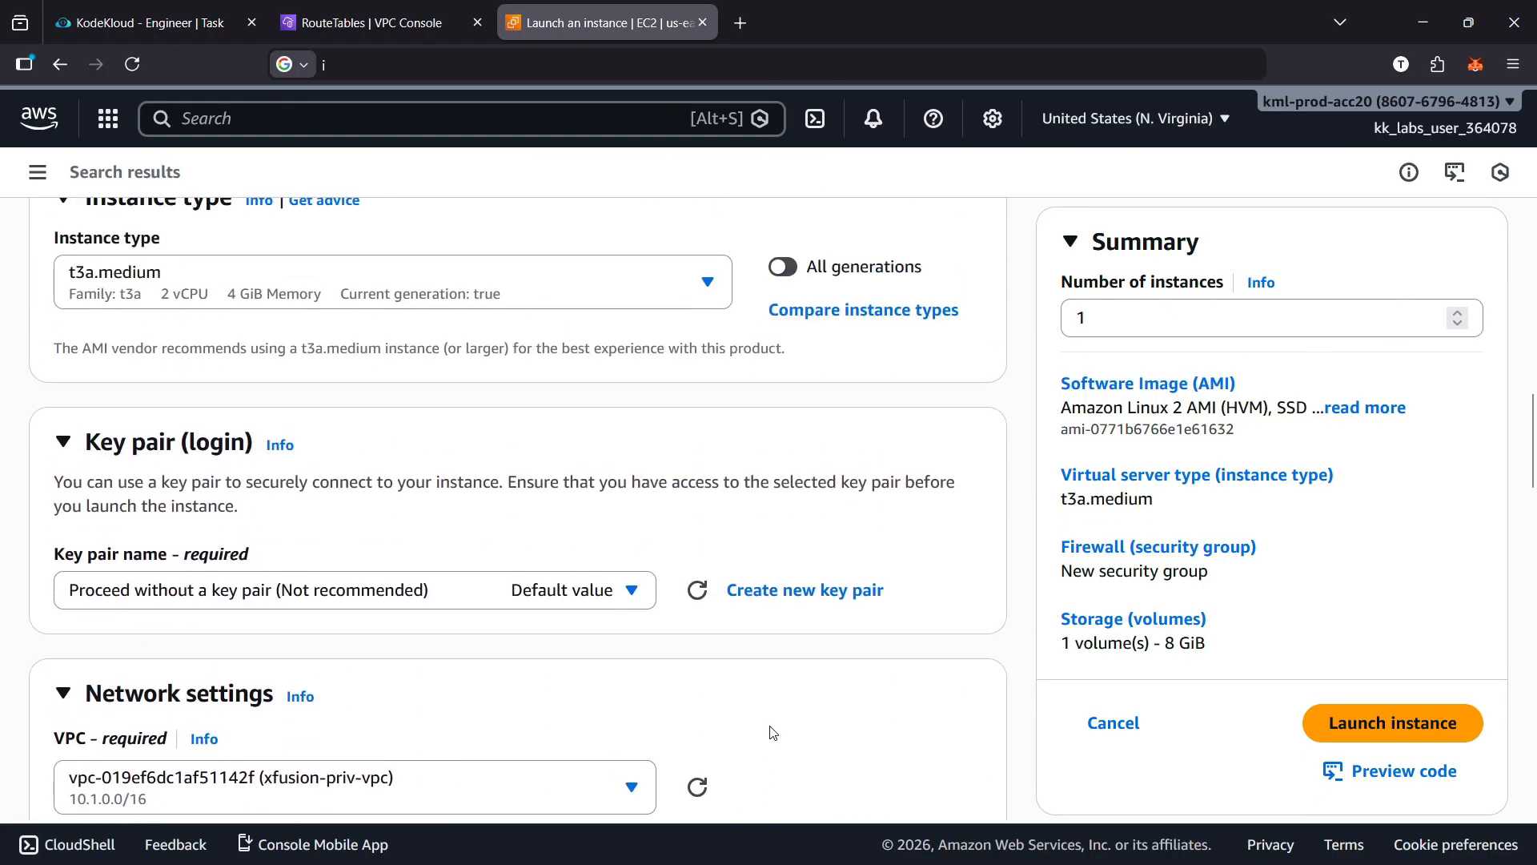
{"action": "scroll", "coordinate": [771, 732], "scroll_direction": "up", "scroll_amount": 5}
{"action": "left_click", "coordinate": [690, 666]}
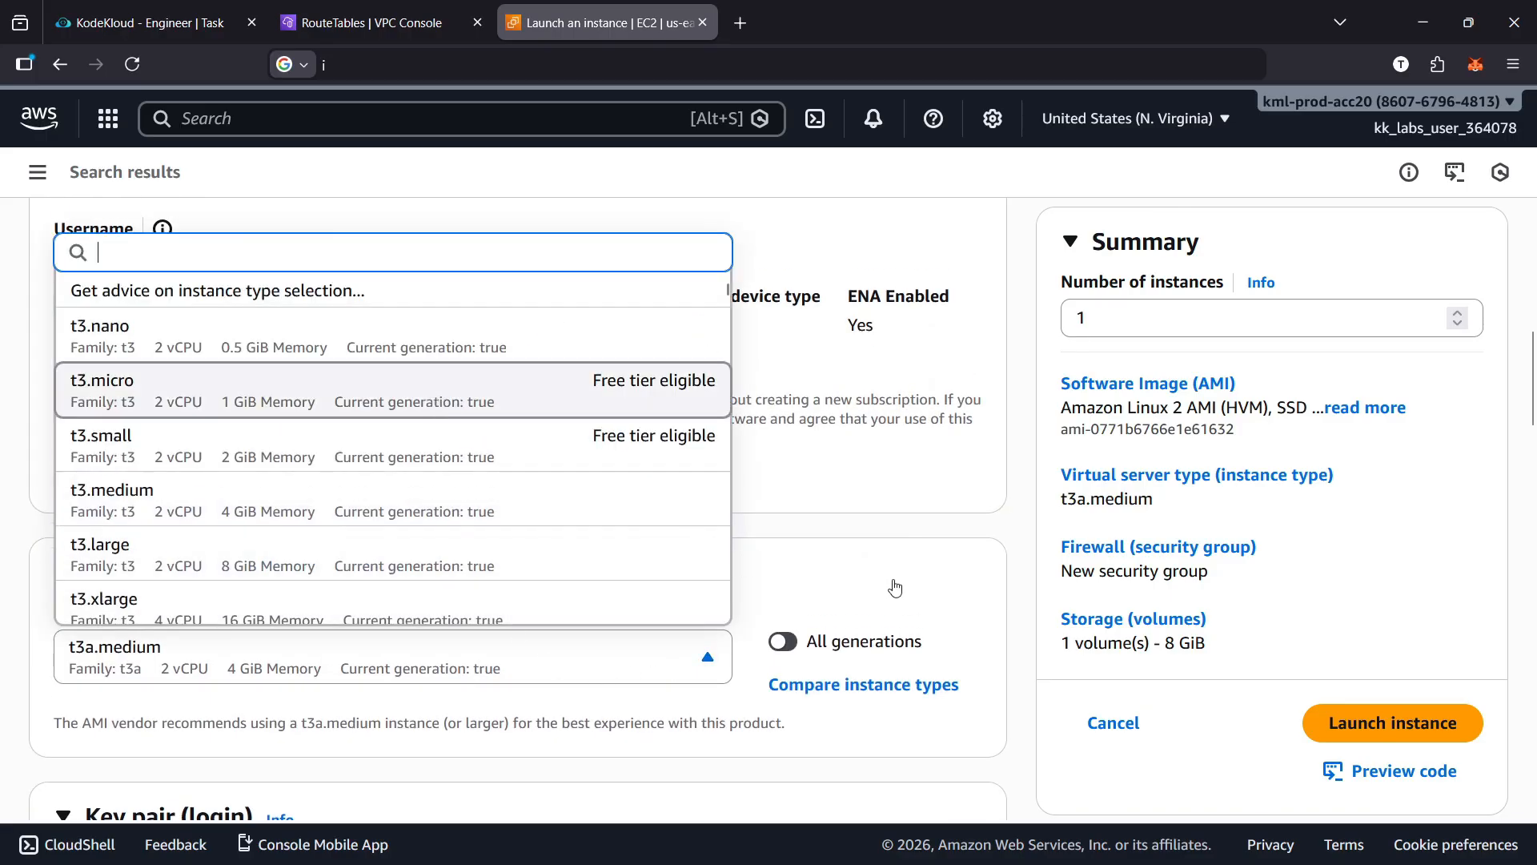
{"action": "left_click", "coordinate": [513, 400]}
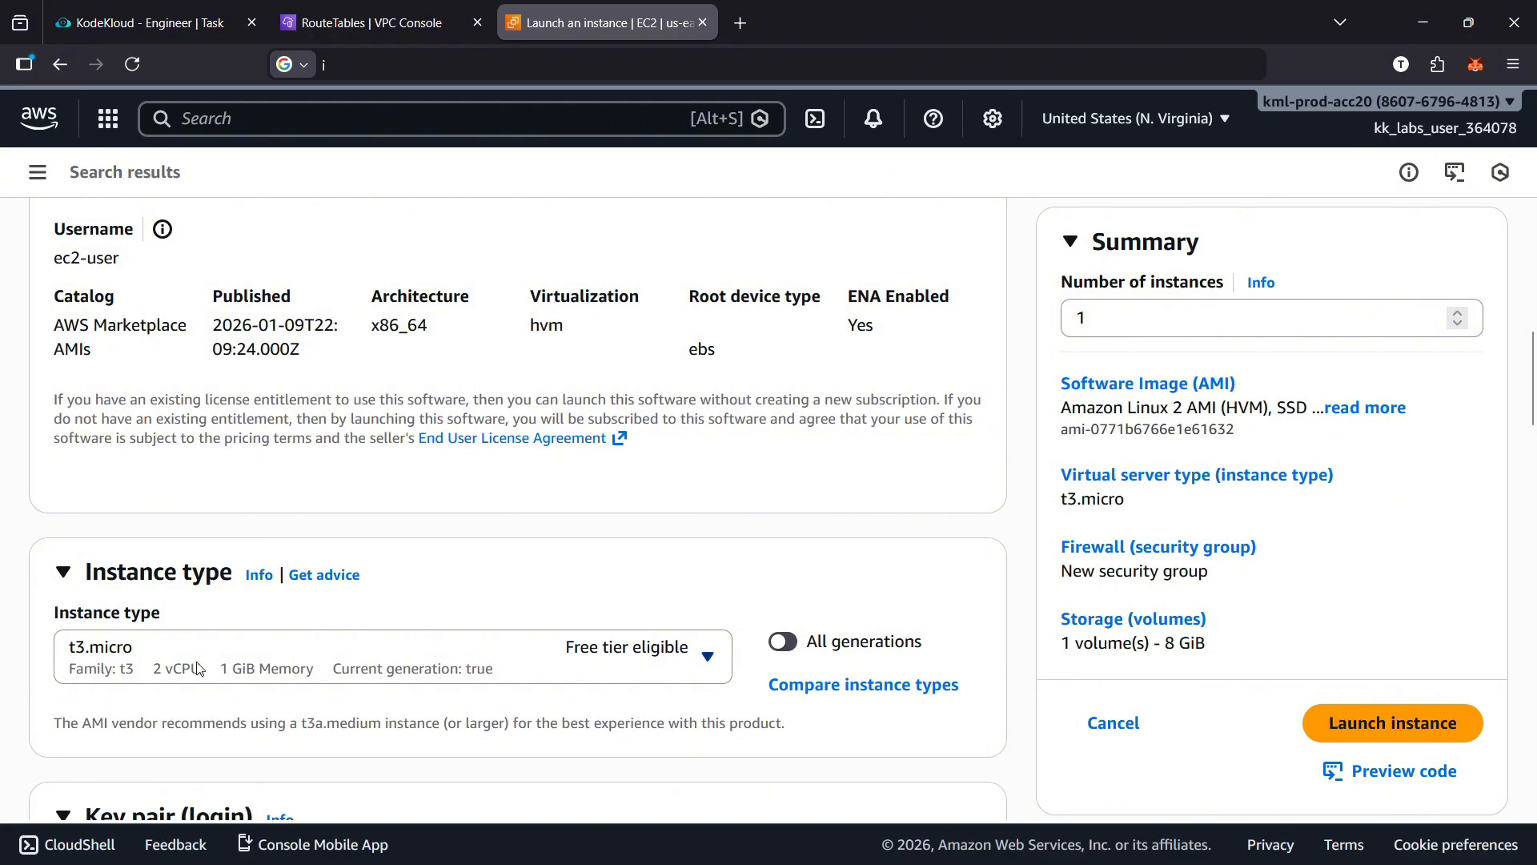
{"action": "scroll", "coordinate": [145, 671], "scroll_direction": "down", "scroll_amount": 2}
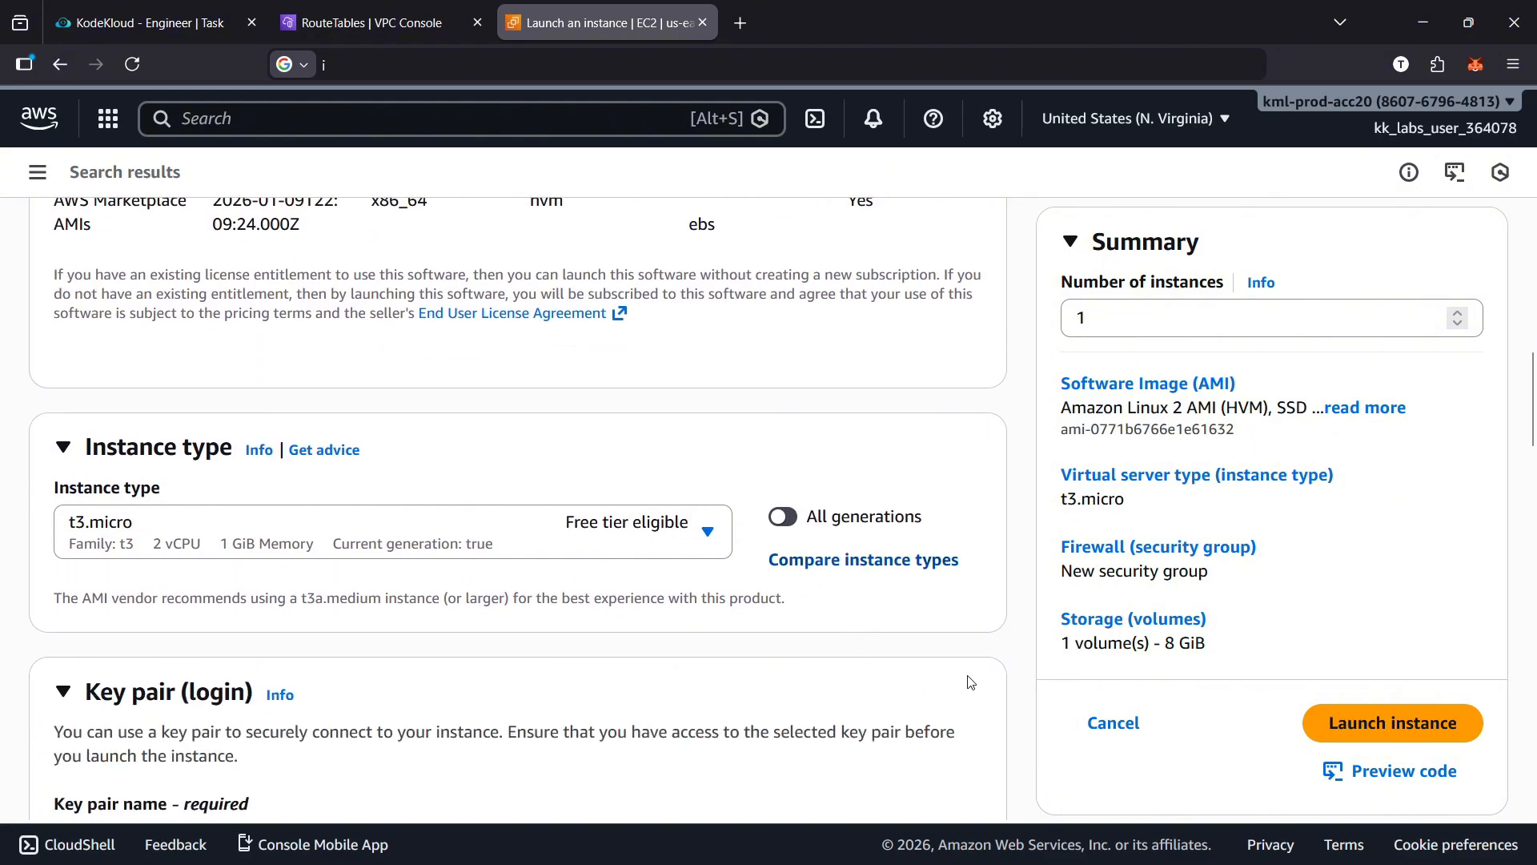
{"action": "left_click", "coordinate": [1402, 720]}
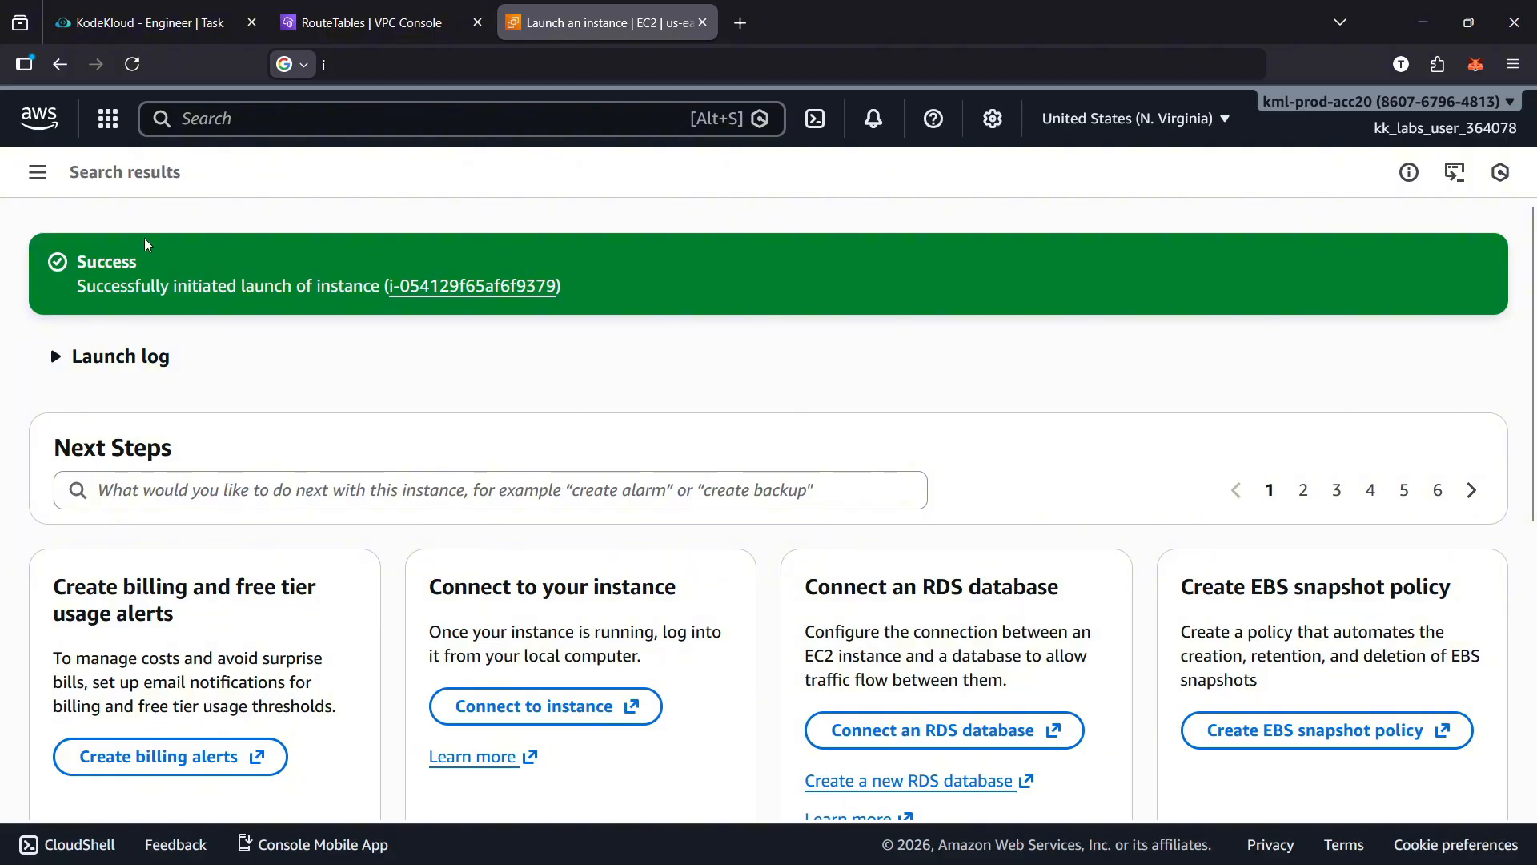
Open the newly launched instance's details page and review its summary
{"action": "left_click", "coordinate": [38, 173]}
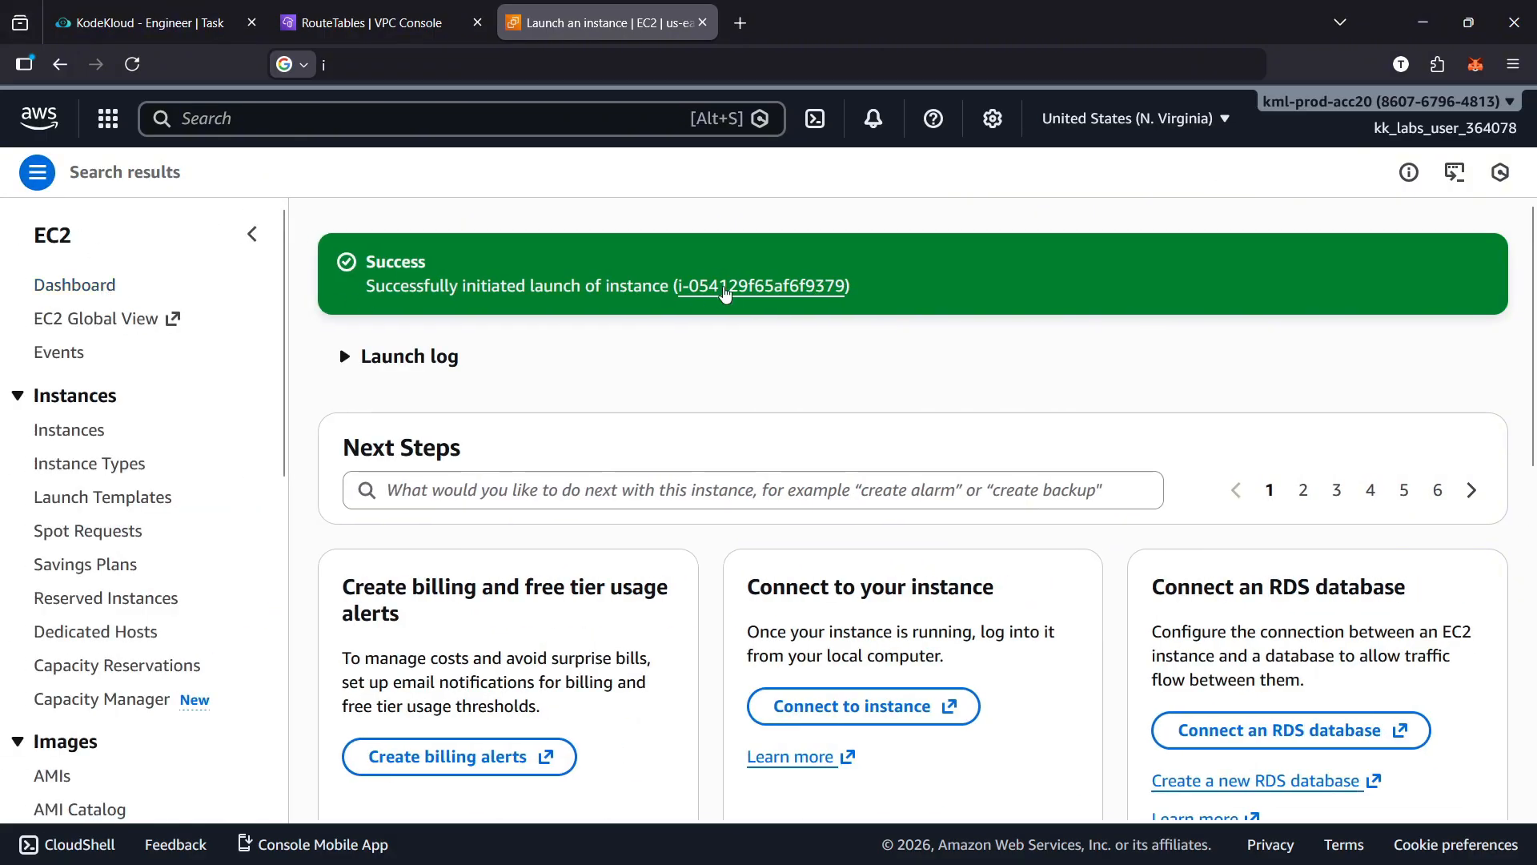
{"action": "left_click", "coordinate": [724, 290]}
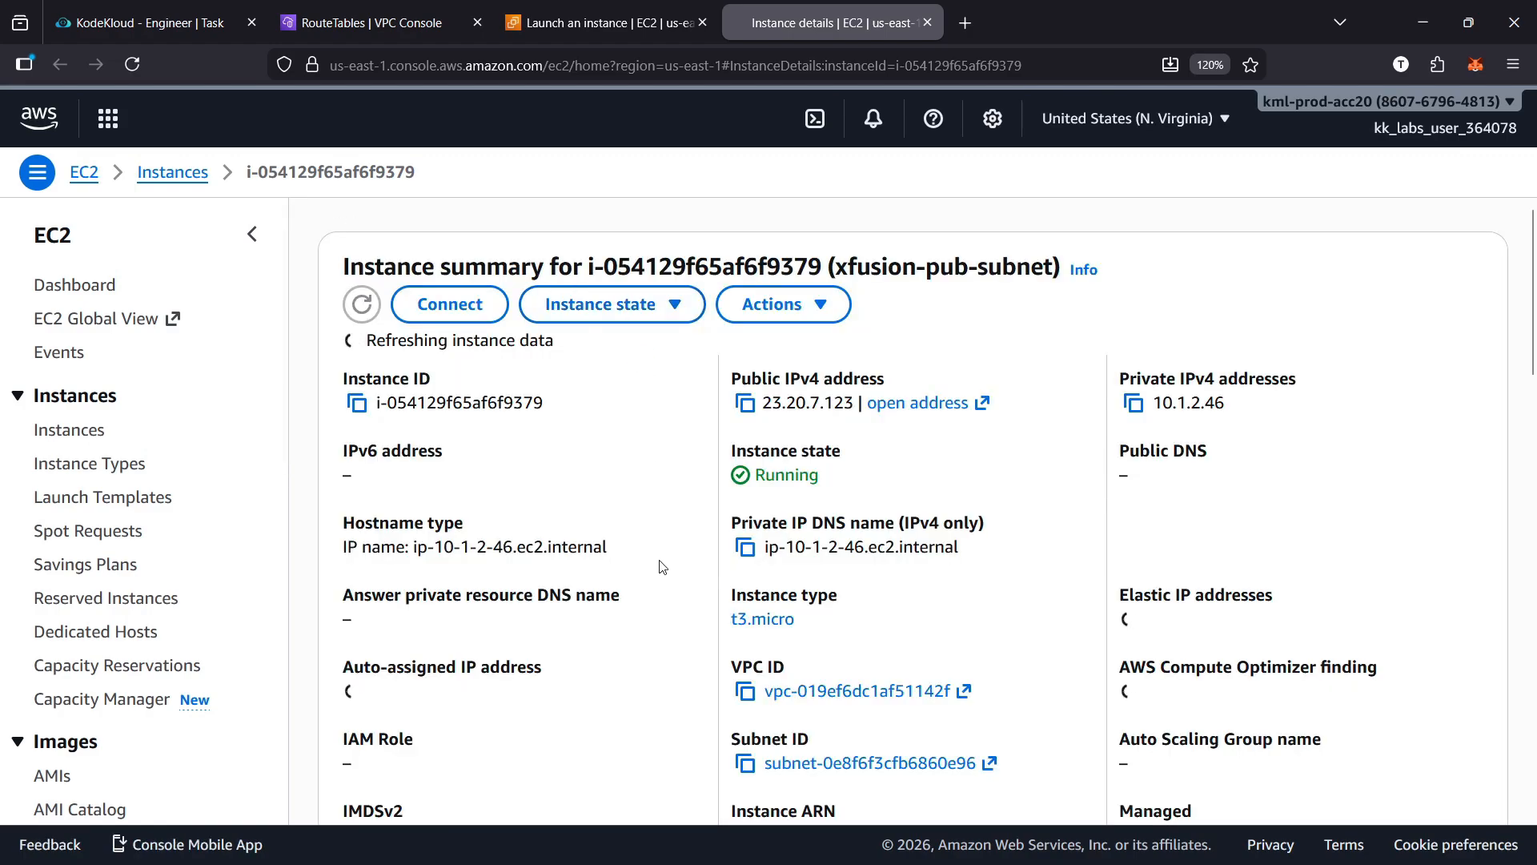
{"action": "scroll", "coordinate": [663, 567], "scroll_direction": "down", "scroll_amount": 3}
{"action": "scroll", "coordinate": [663, 566], "scroll_direction": "down", "scroll_amount": 3}
{"action": "scroll", "coordinate": [663, 567], "scroll_direction": "up", "scroll_amount": 6}
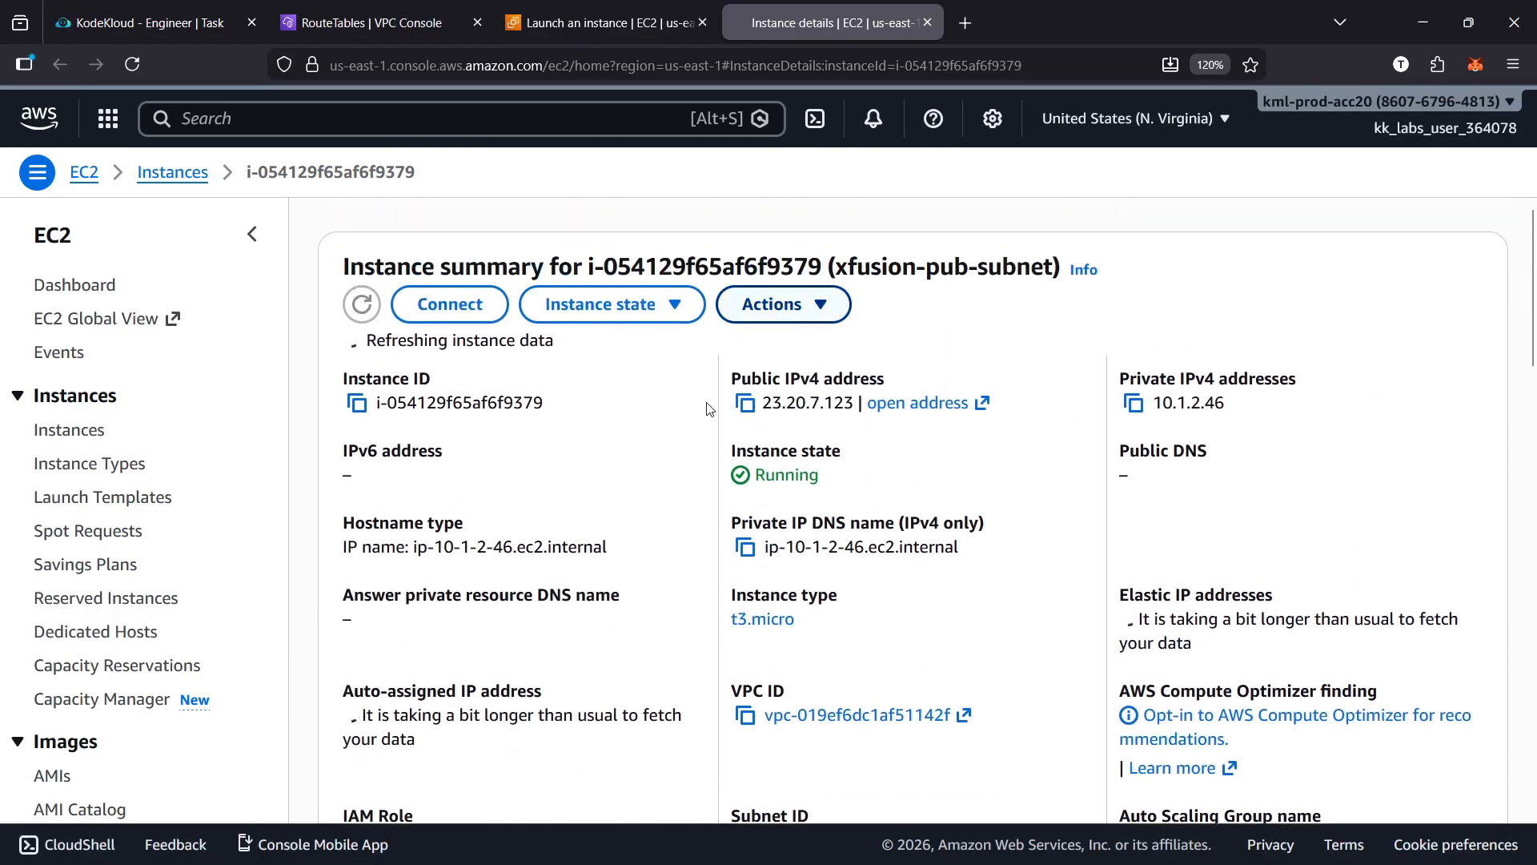
Review the new instance's summary and instance details, including its addresses, VPC, subnet and AMI
{"action": "scroll", "coordinate": [635, 512], "scroll_direction": "down", "scroll_amount": 4}
{"action": "scroll", "coordinate": [635, 512], "scroll_direction": "down", "scroll_amount": 5}
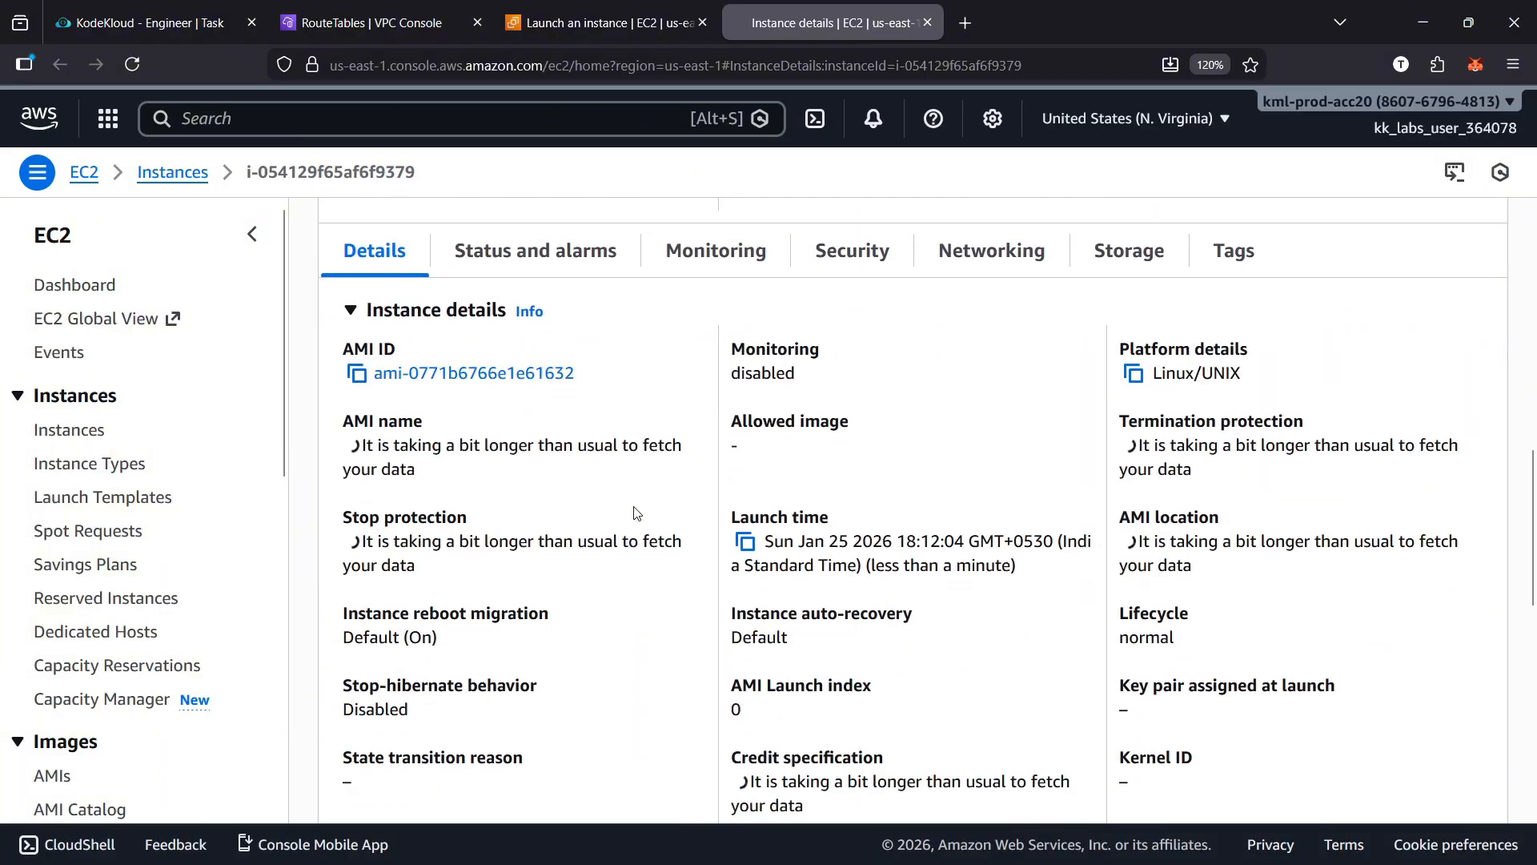
{"action": "scroll", "coordinate": [888, 394], "scroll_direction": "up", "scroll_amount": 4}
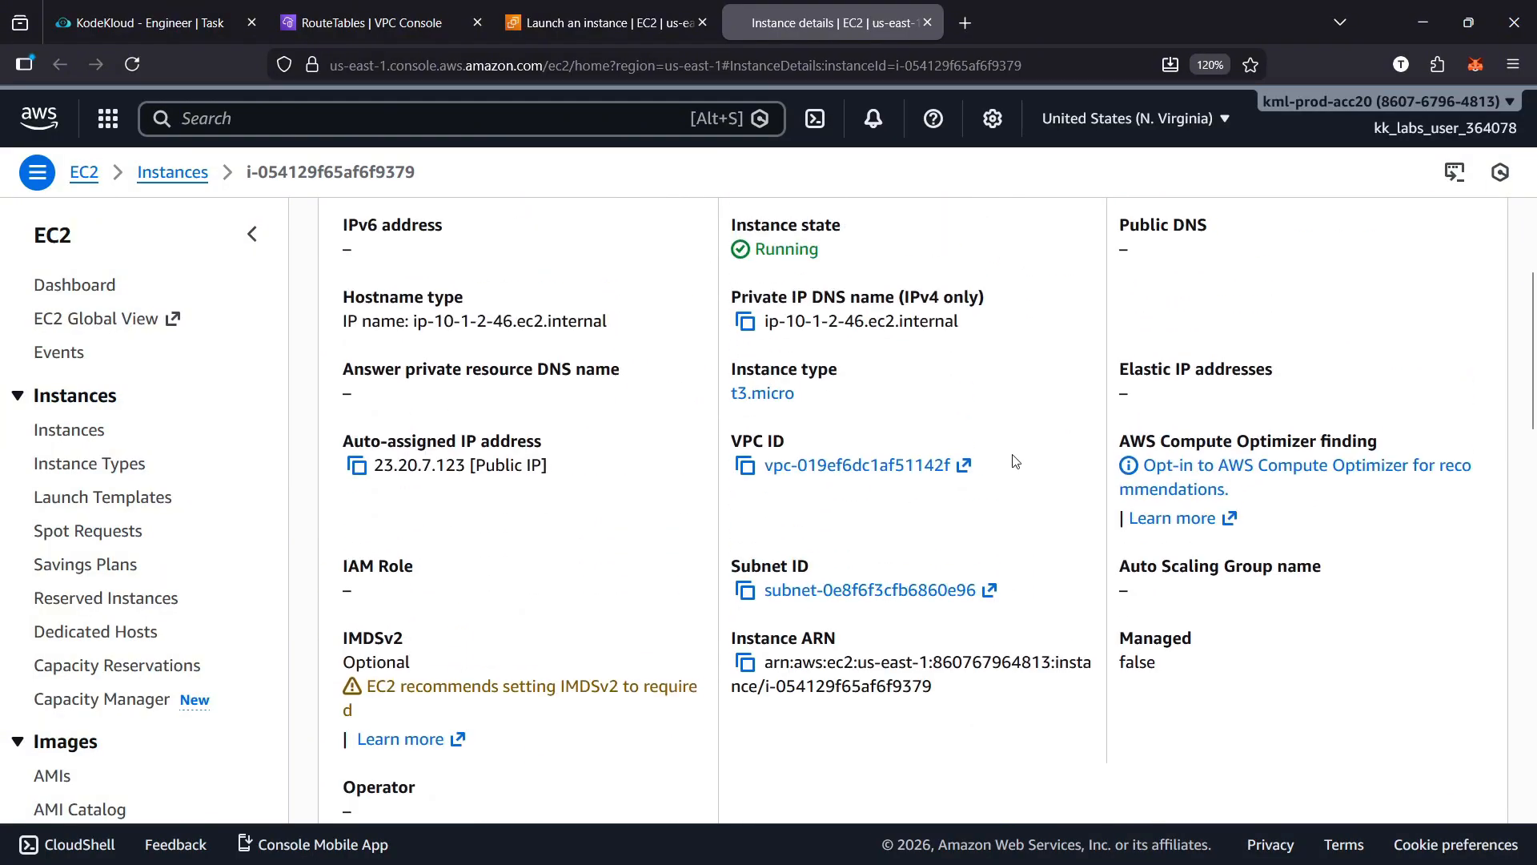
{"action": "scroll", "coordinate": [1051, 504], "scroll_direction": "down", "scroll_amount": 1}
{"action": "scroll", "coordinate": [1029, 559], "scroll_direction": "up", "scroll_amount": 6}
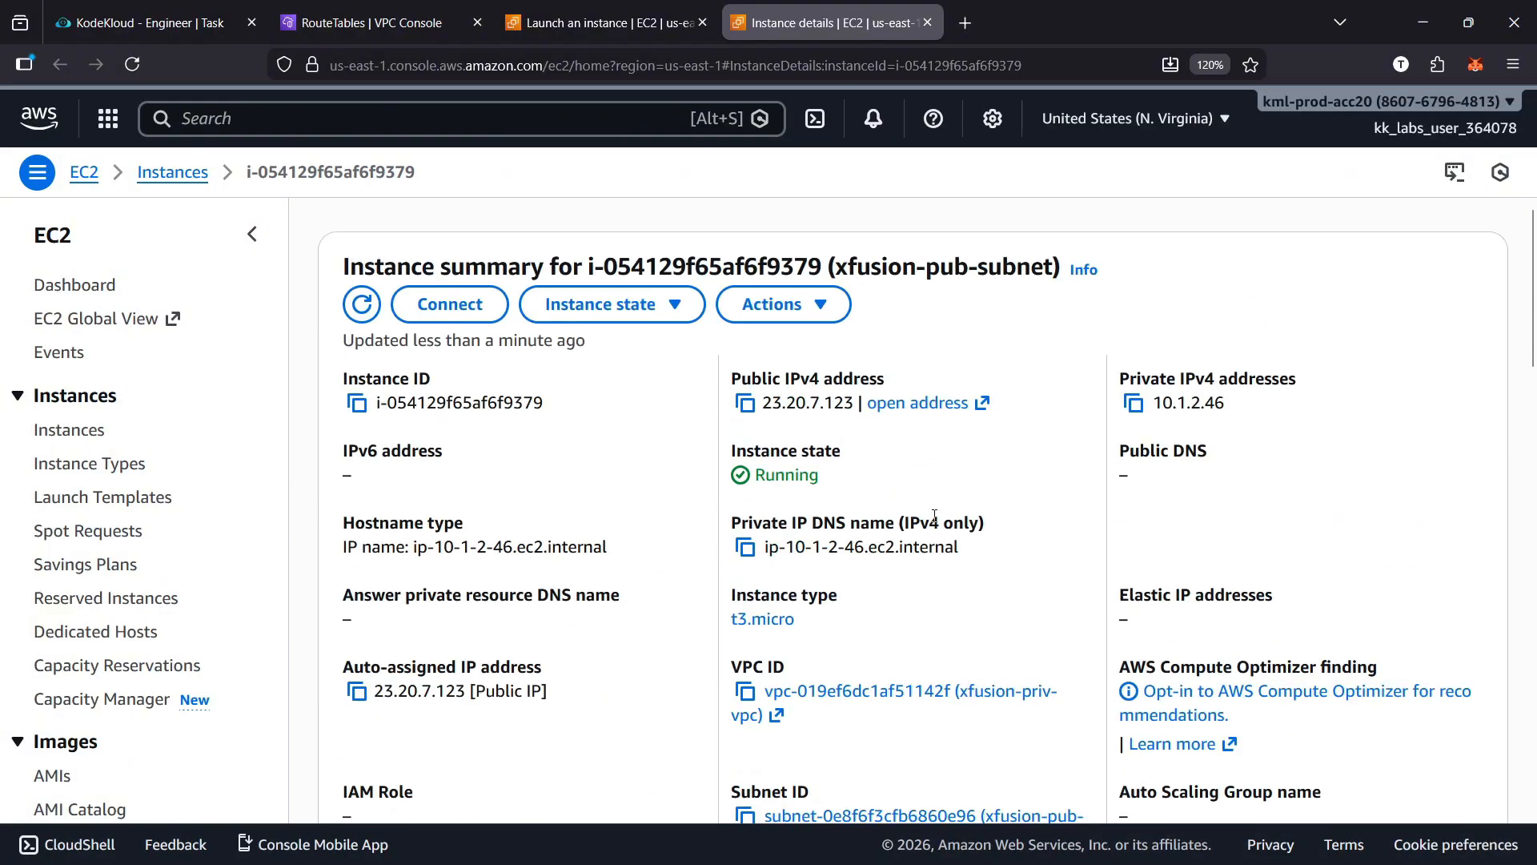
{"action": "scroll", "coordinate": [935, 515], "scroll_direction": "down", "scroll_amount": 6}
{"action": "scroll", "coordinate": [1030, 536], "scroll_direction": "up", "scroll_amount": 6}
{"action": "scroll", "coordinate": [945, 477], "scroll_direction": "down", "scroll_amount": 6}
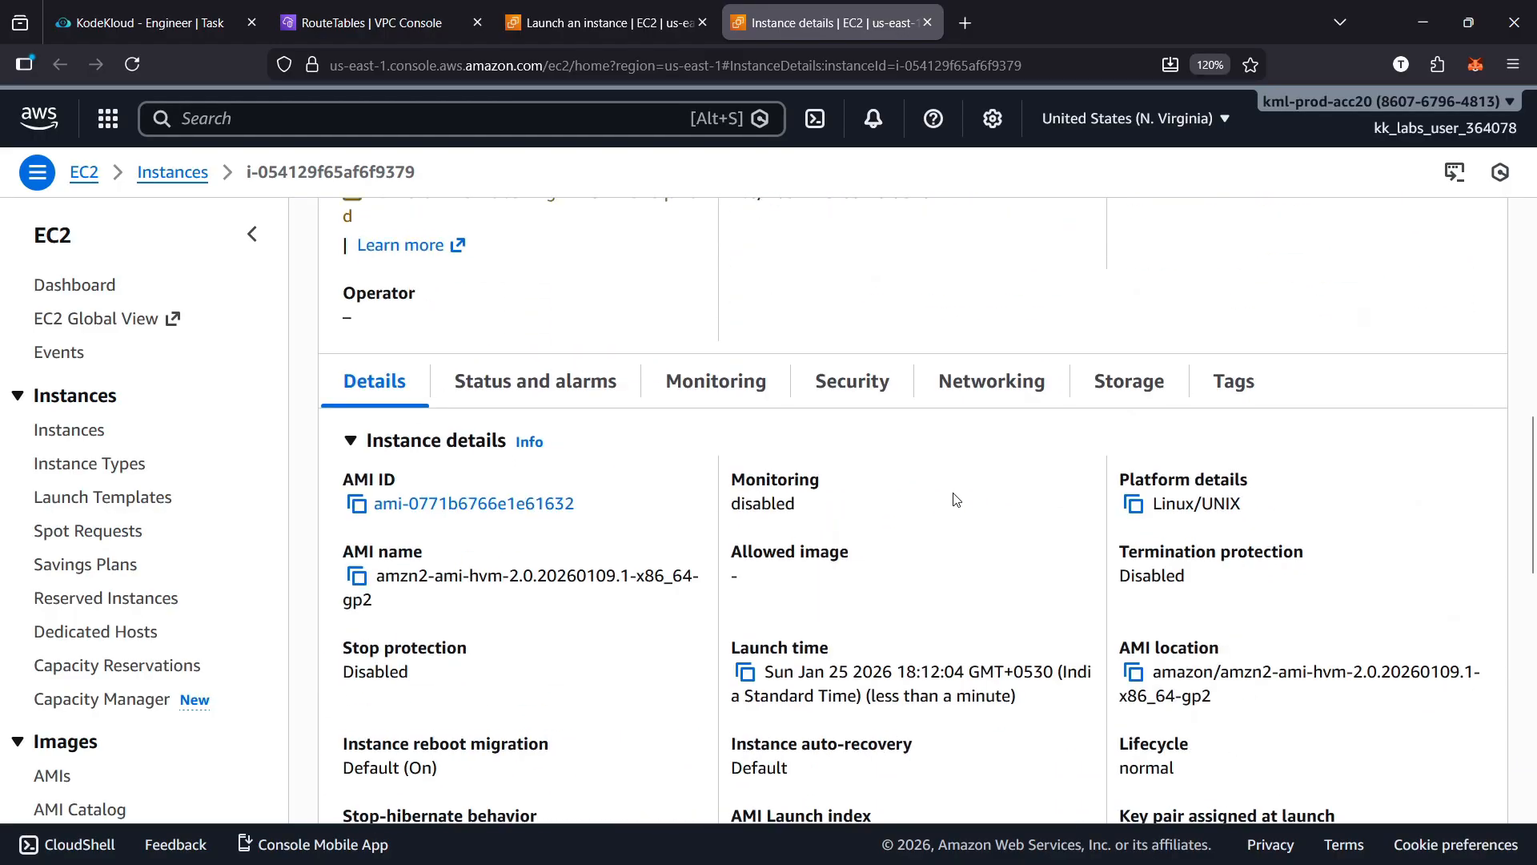
Examine the instance's networking information, including its IP addresses, hostname settings and network interfaces
{"action": "left_click", "coordinate": [977, 385]}
{"action": "scroll", "coordinate": [920, 540], "scroll_direction": "down", "scroll_amount": 3}
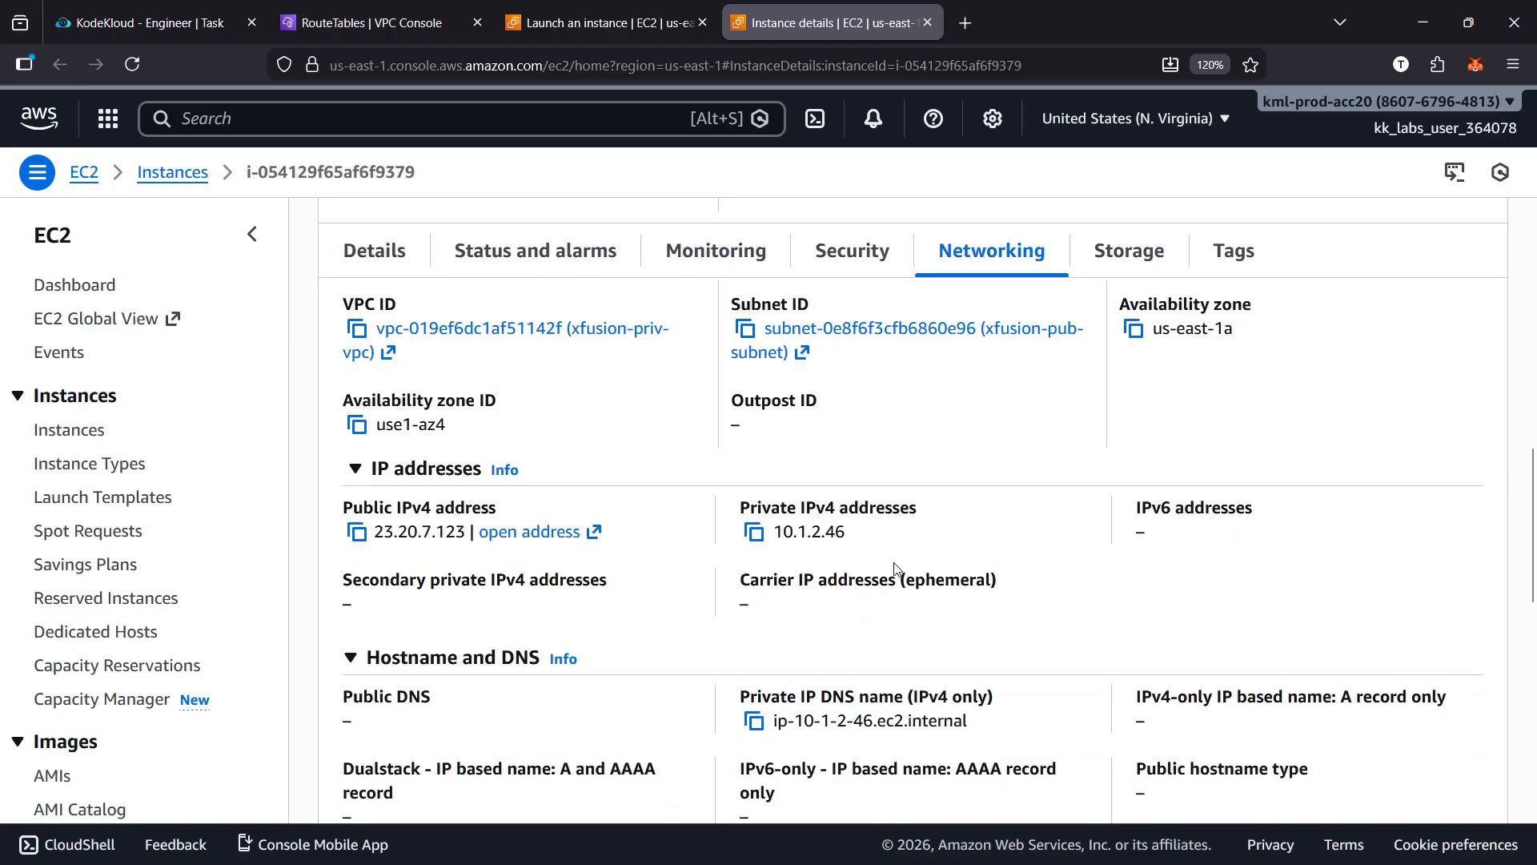
{"action": "scroll", "coordinate": [893, 571], "scroll_direction": "down", "scroll_amount": 3}
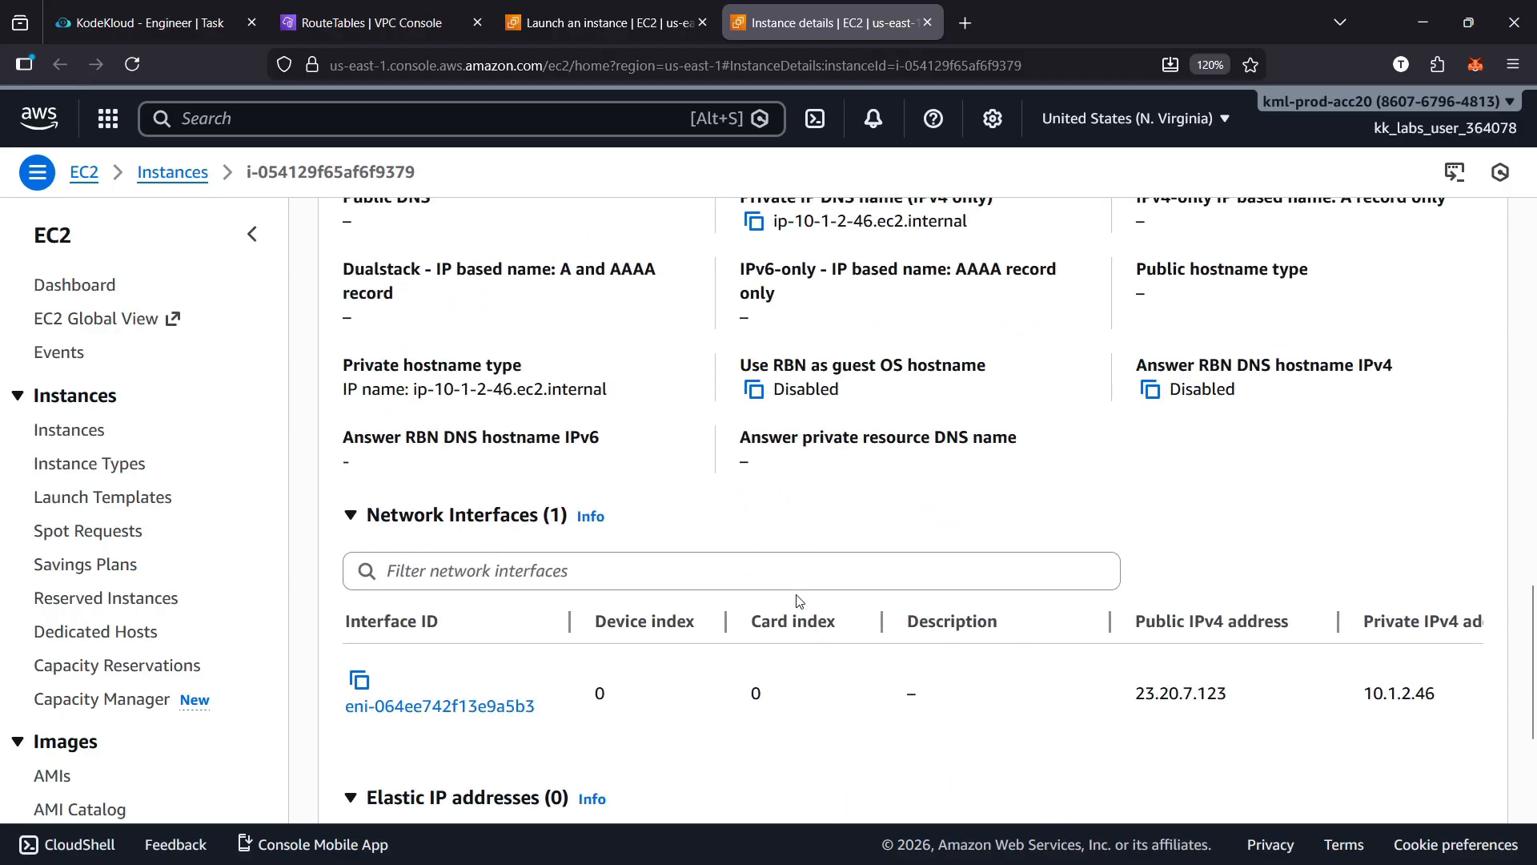
{"action": "scroll", "coordinate": [799, 601], "scroll_direction": "up", "scroll_amount": 2}
{"action": "scroll", "coordinate": [953, 597], "scroll_direction": "up", "scroll_amount": 3}
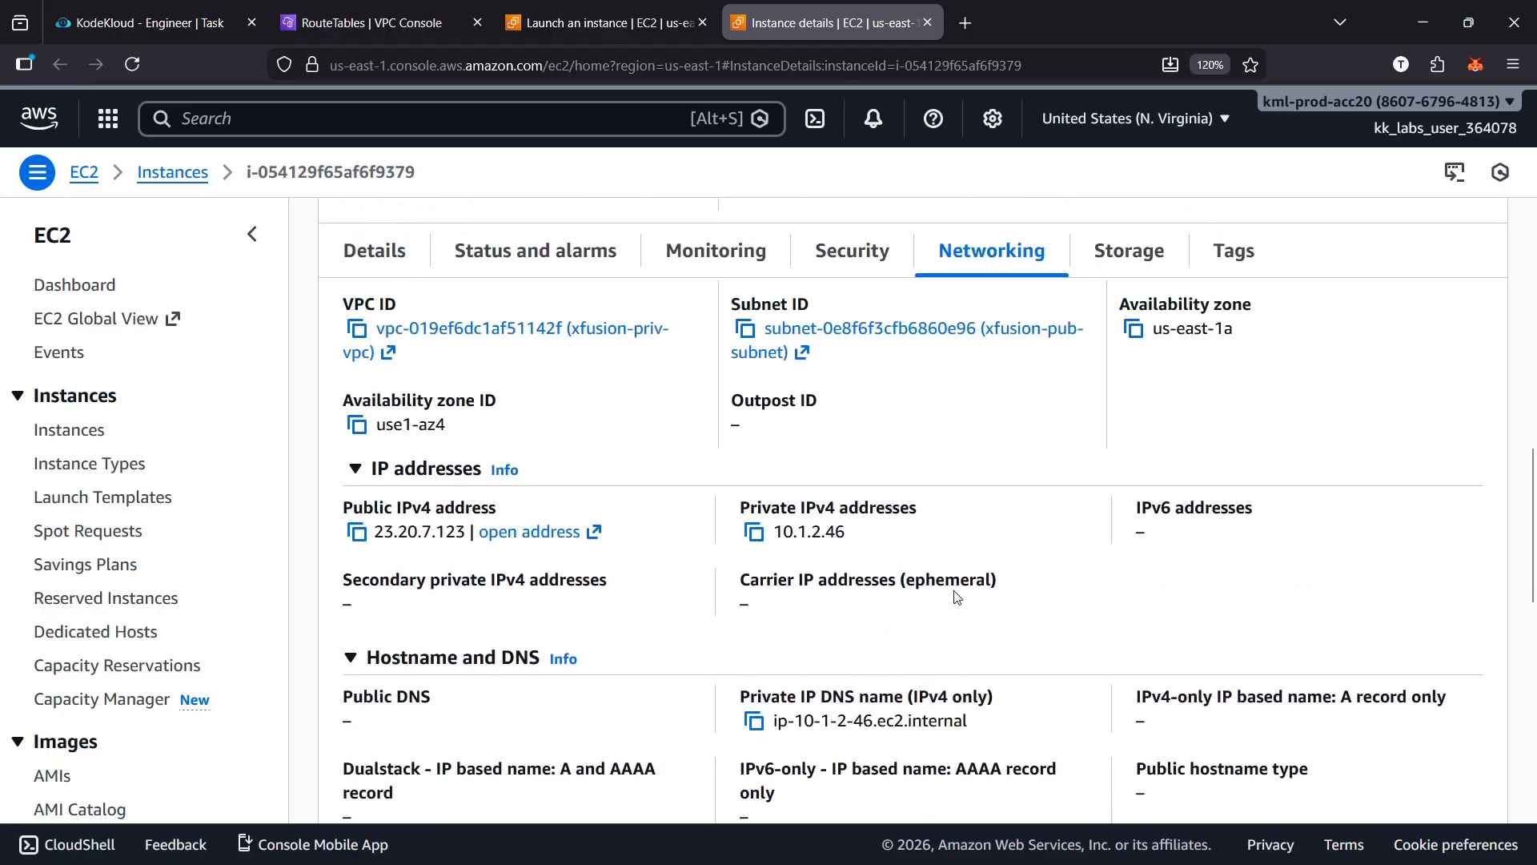
{"action": "scroll", "coordinate": [956, 597], "scroll_direction": "up", "scroll_amount": 2}
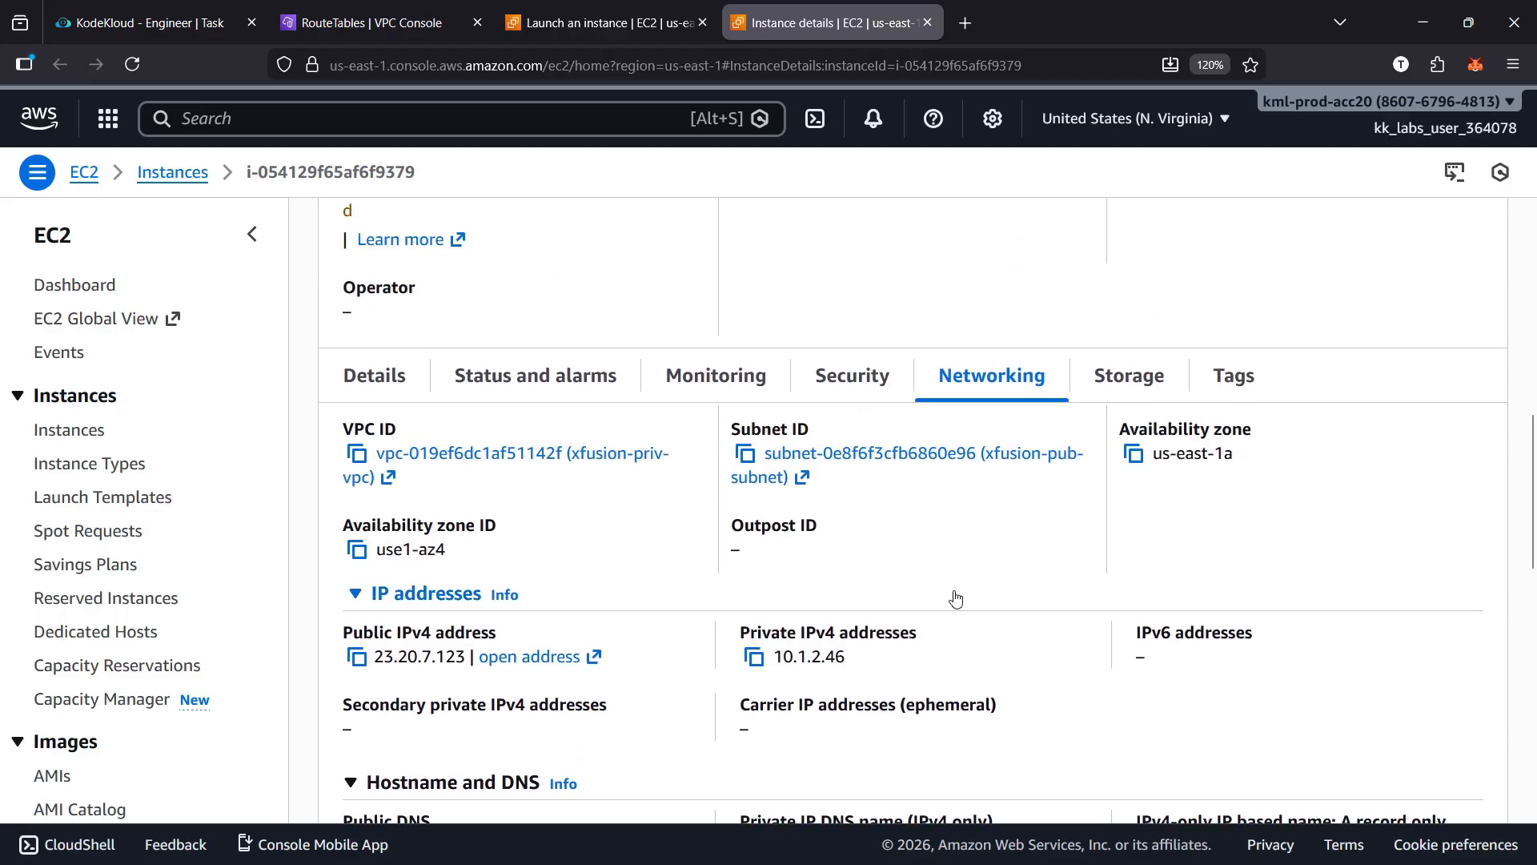
Stop source/destination checking for the xfusion-pub-subnet instance, save the change and dismiss the notification
{"action": "scroll", "coordinate": [956, 599], "scroll_direction": "up", "scroll_amount": 5}
{"action": "left_click", "coordinate": [773, 308]}
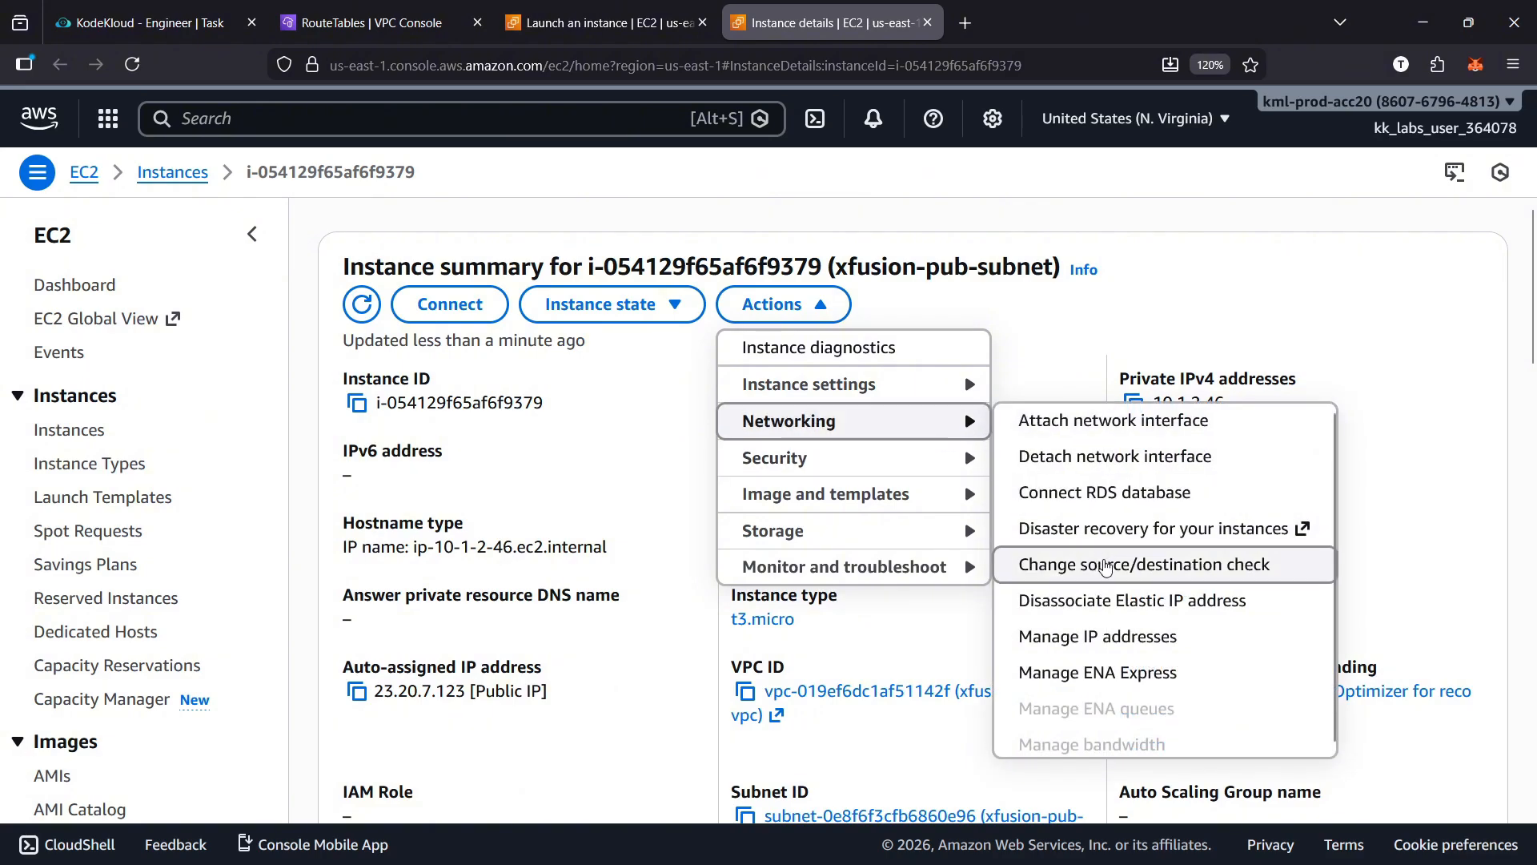
{"action": "left_click", "coordinate": [1104, 567]}
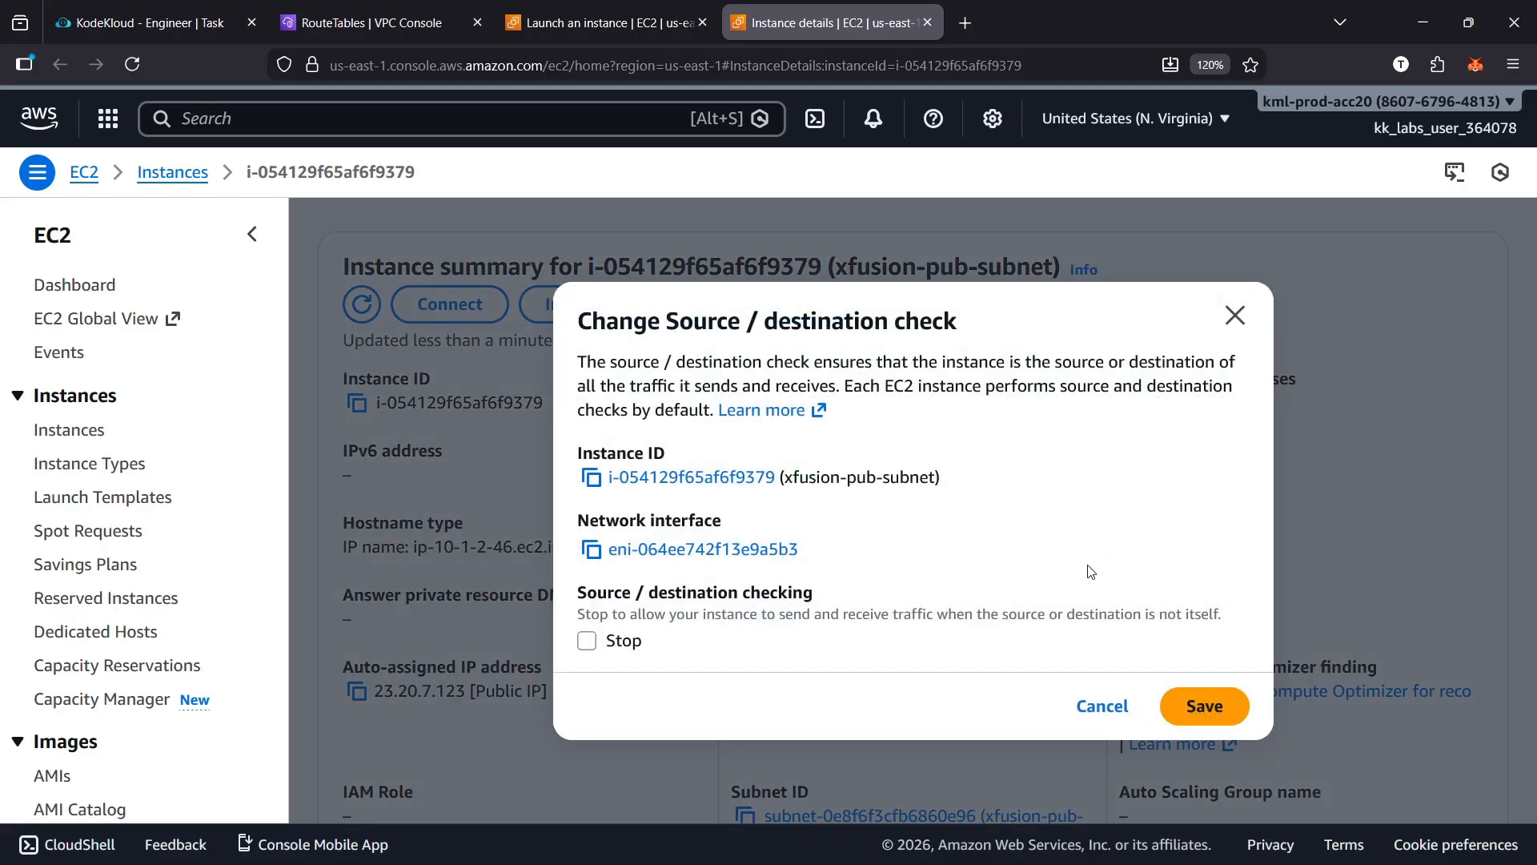
{"action": "left_click", "coordinate": [587, 641]}
{"action": "left_click", "coordinate": [1205, 705]}
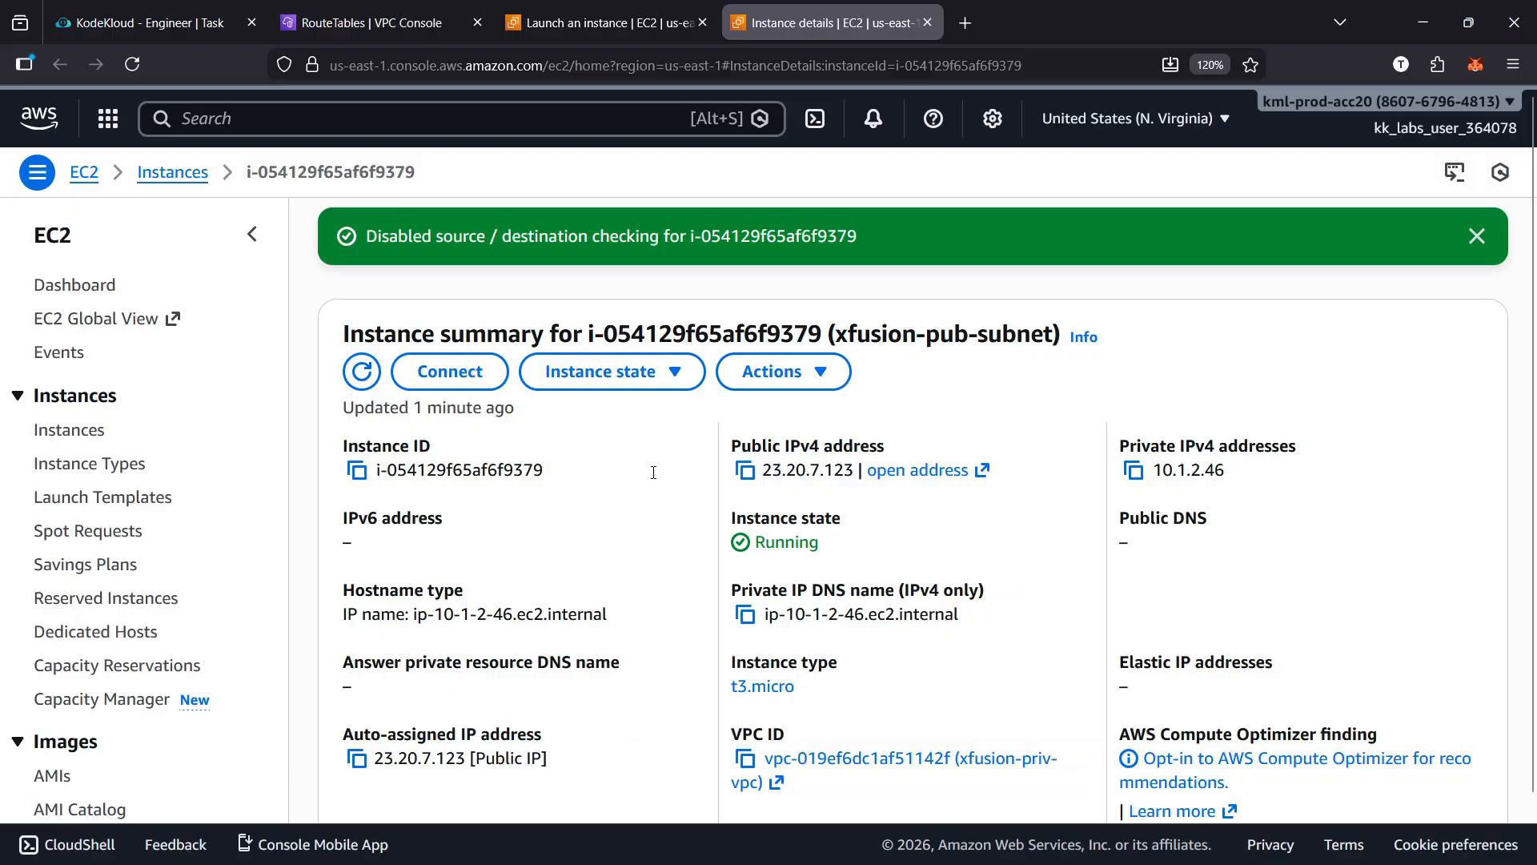
{"action": "left_click", "coordinate": [1475, 239]}
Connect to the instance with EC2 Instance Connect over its public IP as ec2-user
{"action": "scroll", "coordinate": [752, 480], "scroll_direction": "down", "scroll_amount": 2}
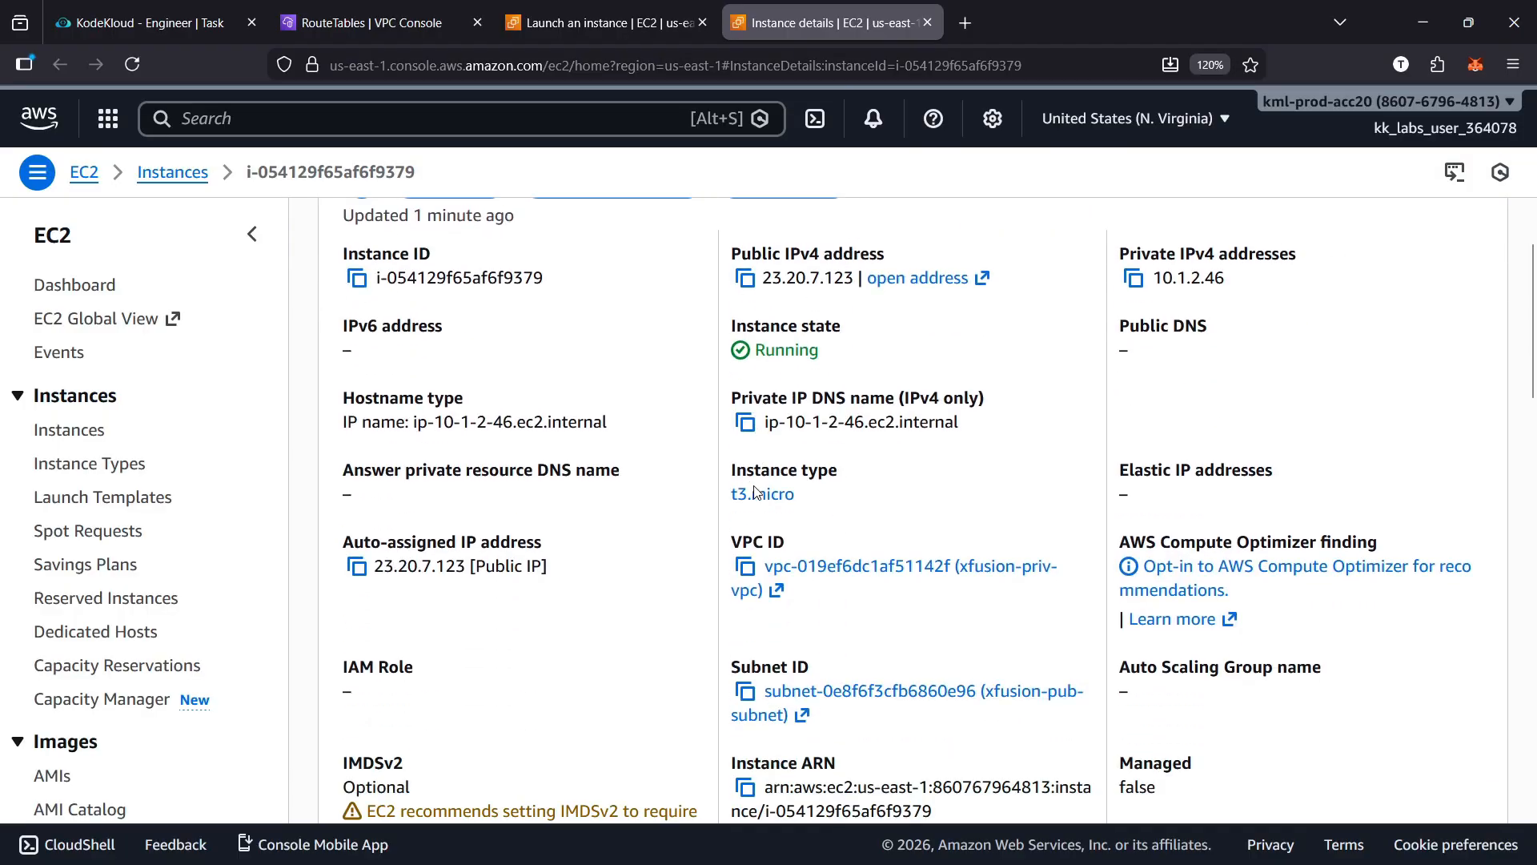
{"action": "scroll", "coordinate": [748, 505], "scroll_direction": "up", "scroll_amount": 2}
{"action": "left_click", "coordinate": [461, 320]}
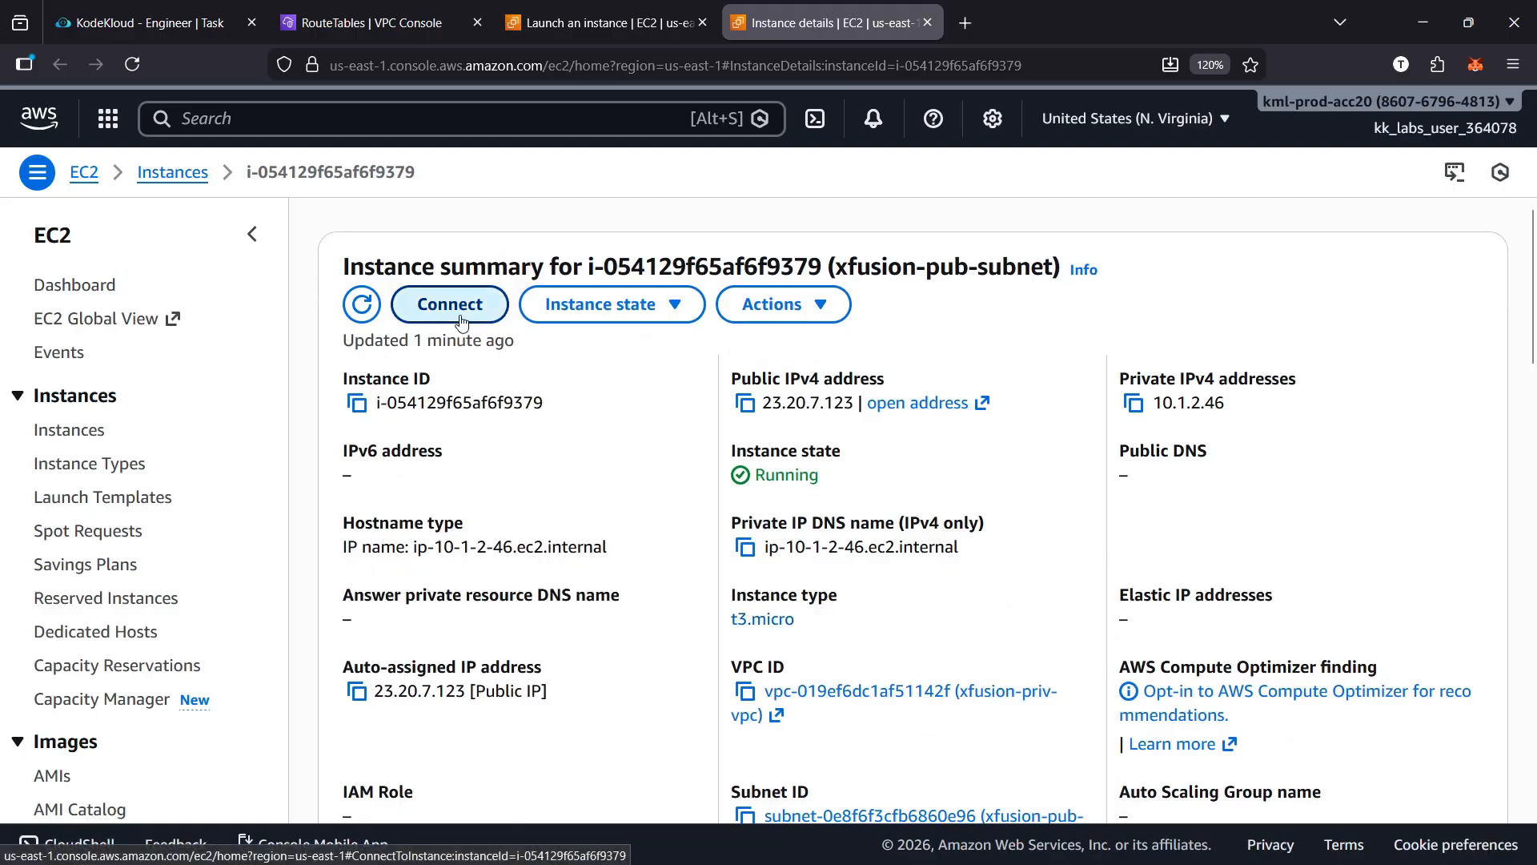
{"action": "scroll", "coordinate": [1119, 602], "scroll_direction": "down", "scroll_amount": 3}
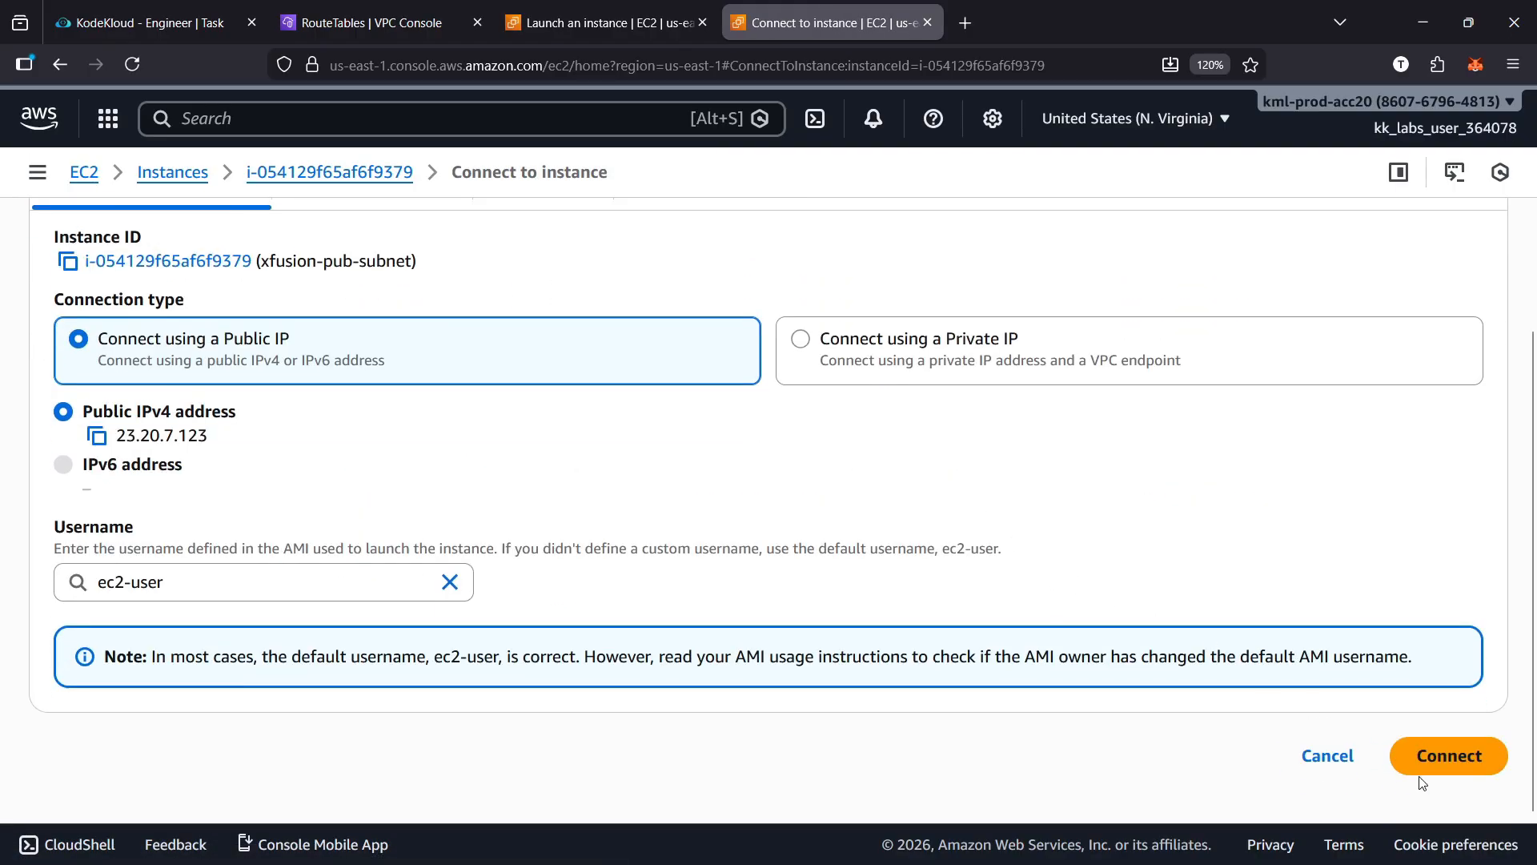
{"action": "left_click", "coordinate": [1441, 765]}
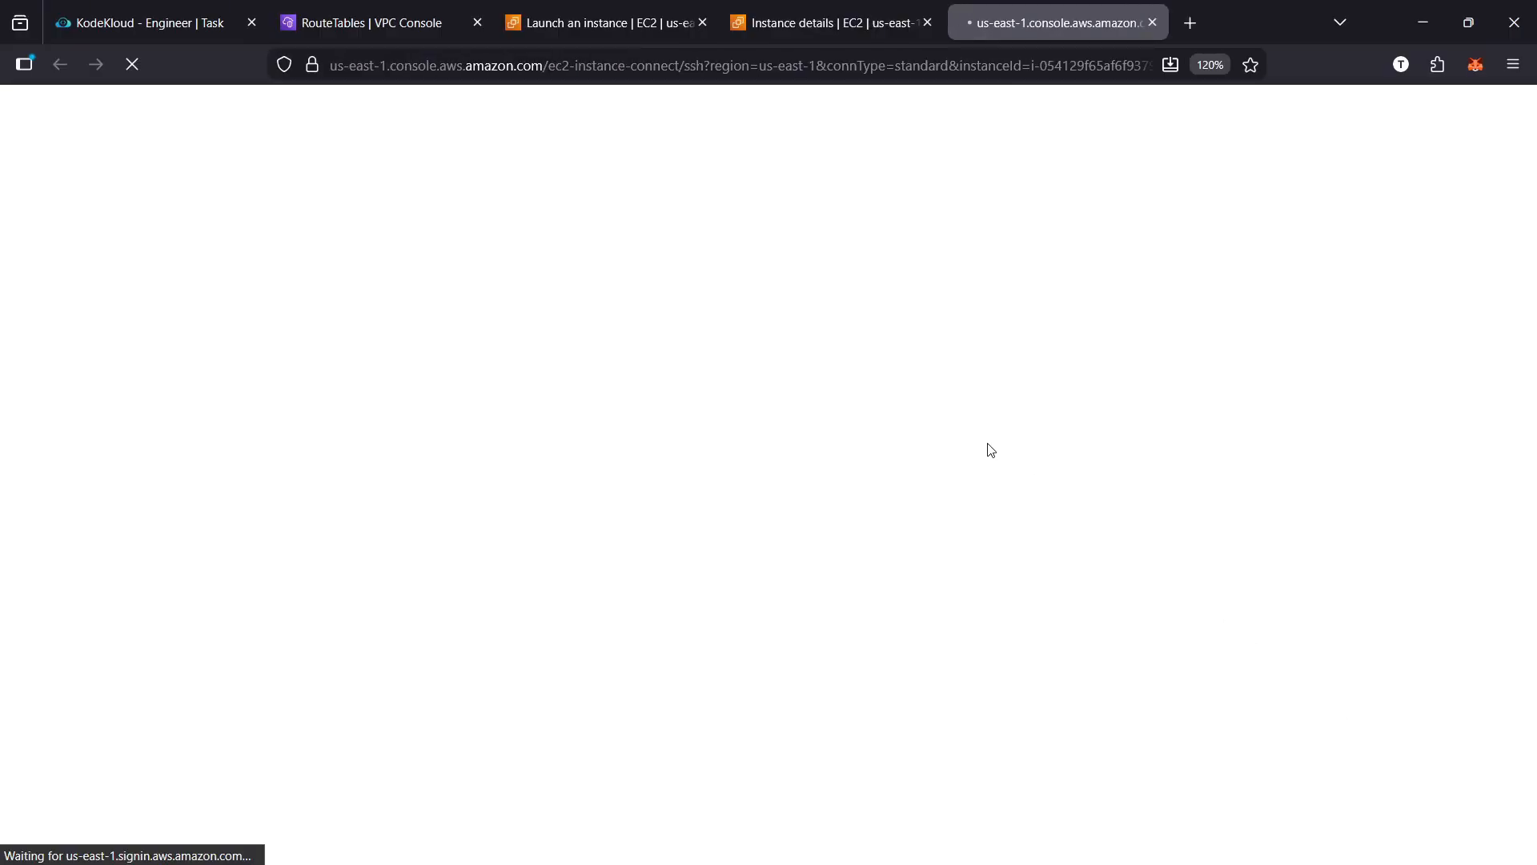
Search the web for "create nat using iptables" in a new tab and read the commands in the REVSYS Linux NAT guide
{"action": "left_click", "coordinate": [1193, 24]}
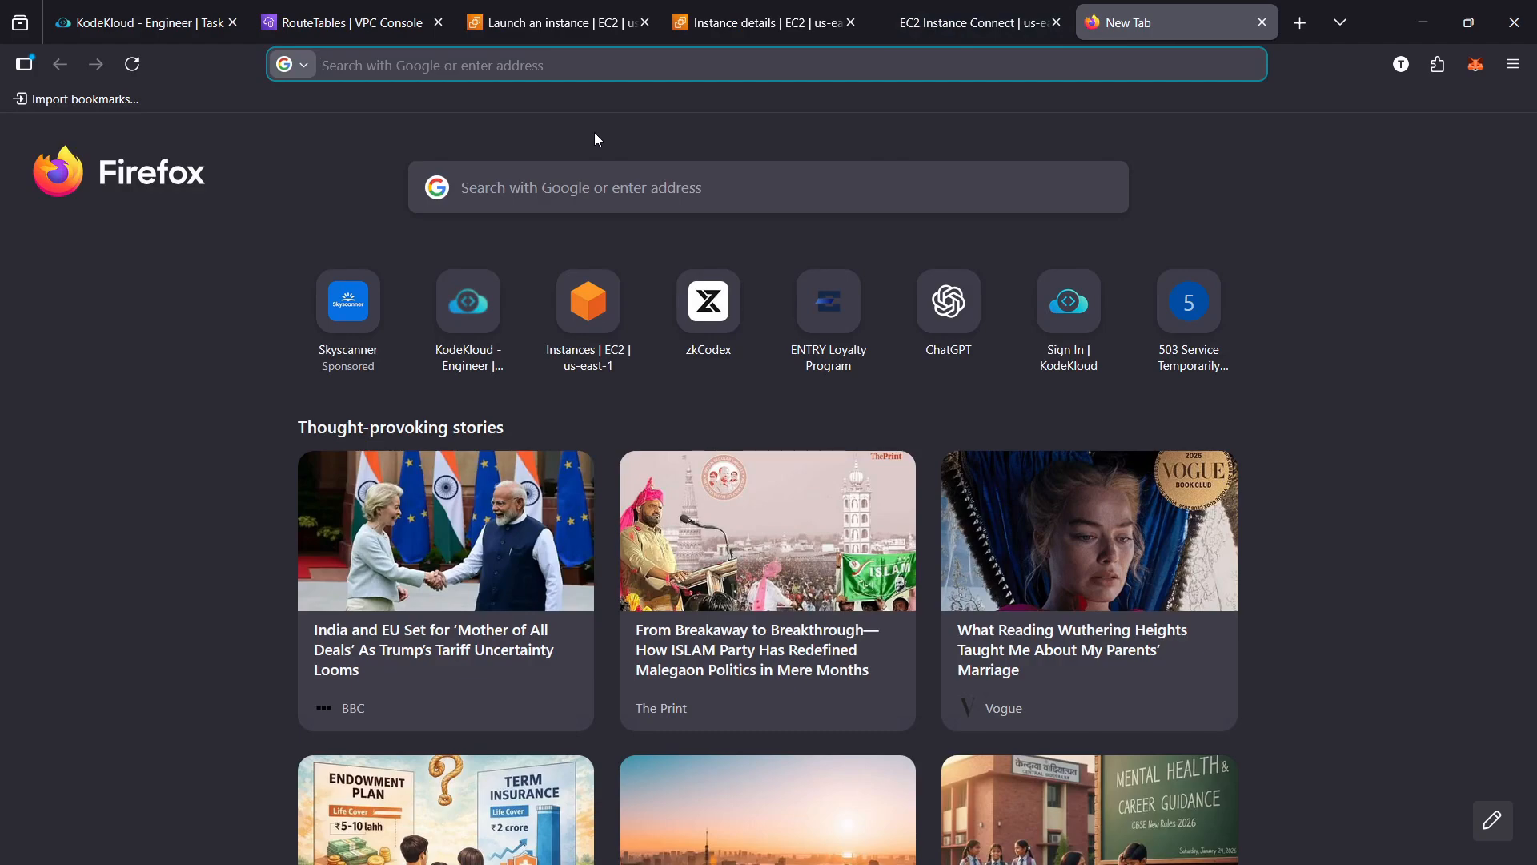
{"action": "type", "text": "crea"}
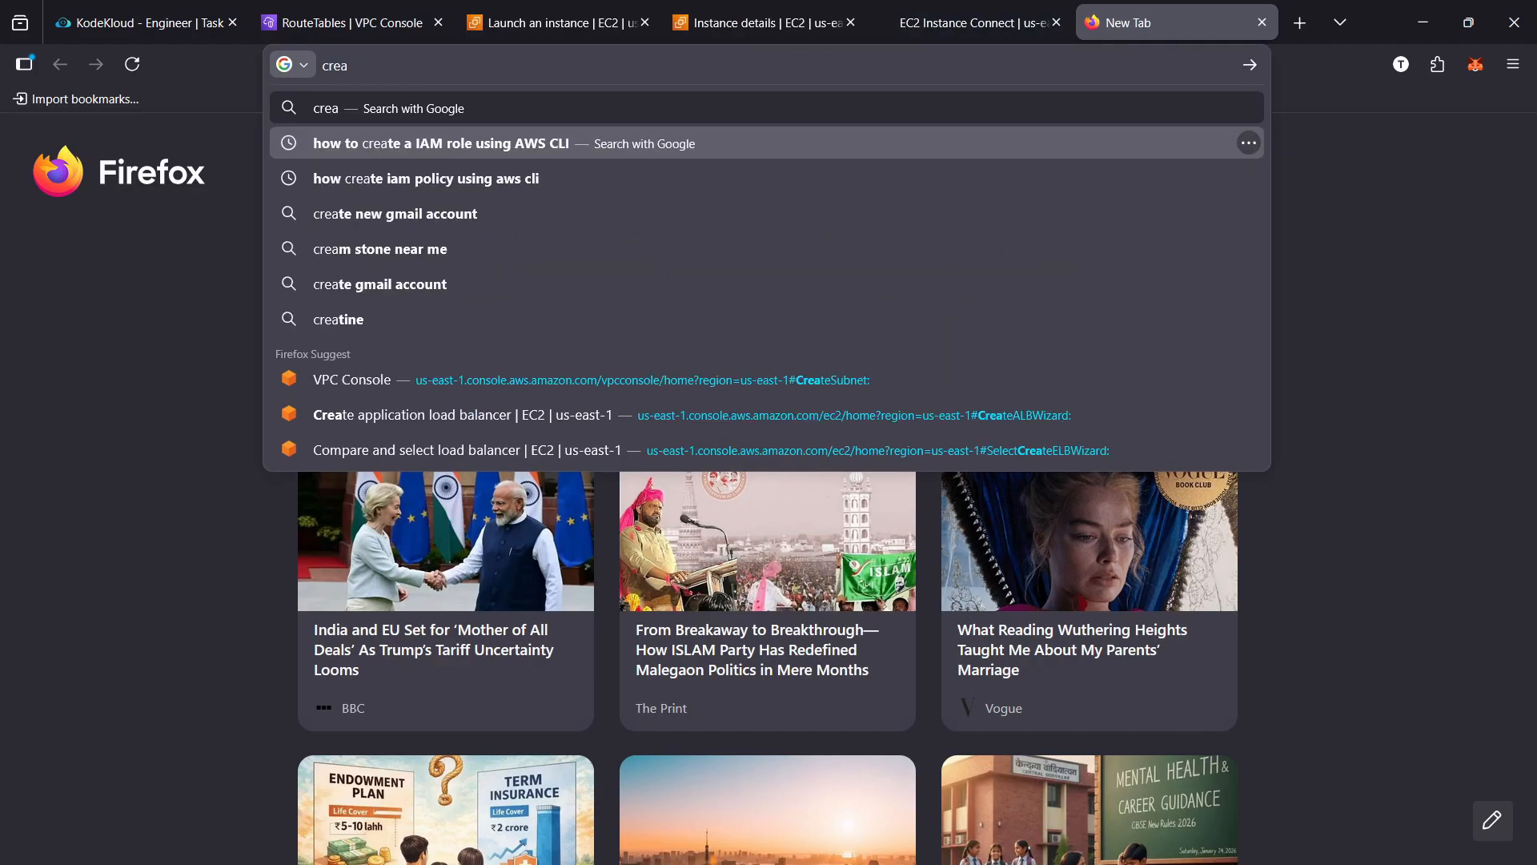
{"action": "type", "text": "te nat"}
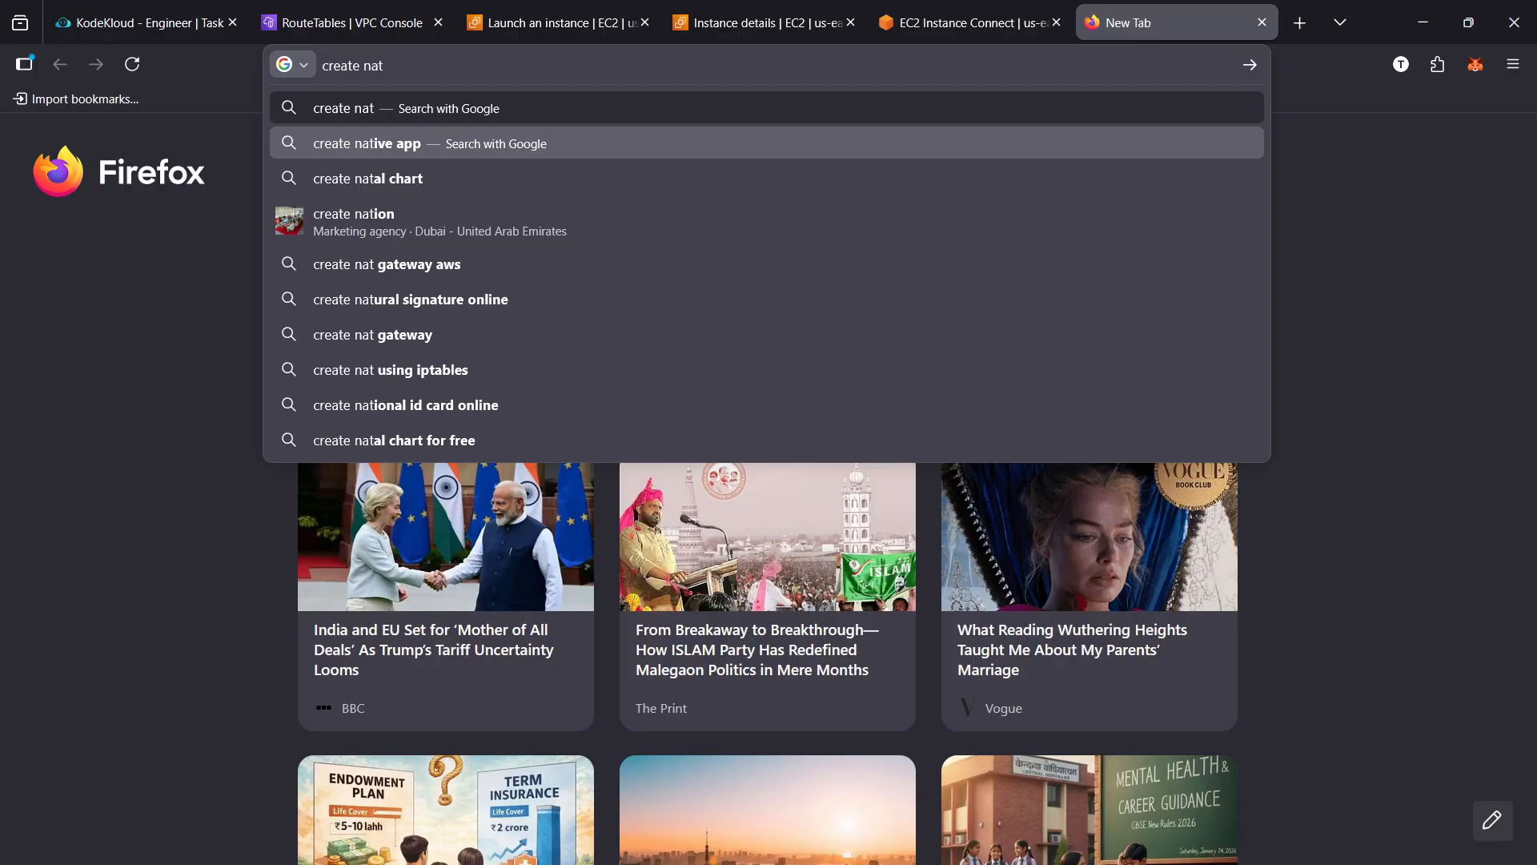
{"action": "left_click", "coordinate": [607, 370]}
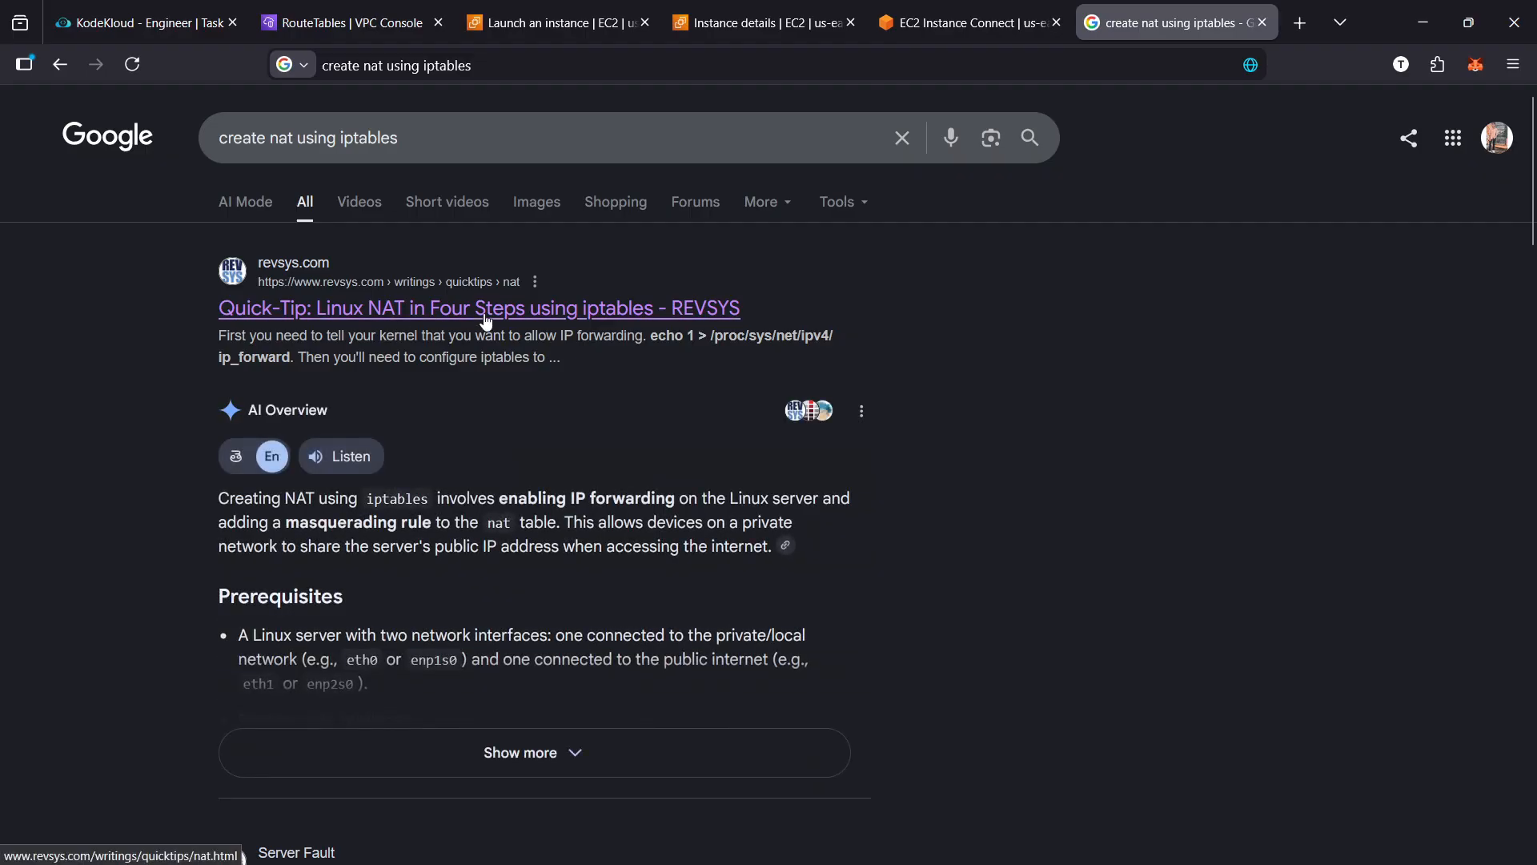
{"action": "left_click", "coordinate": [486, 320]}
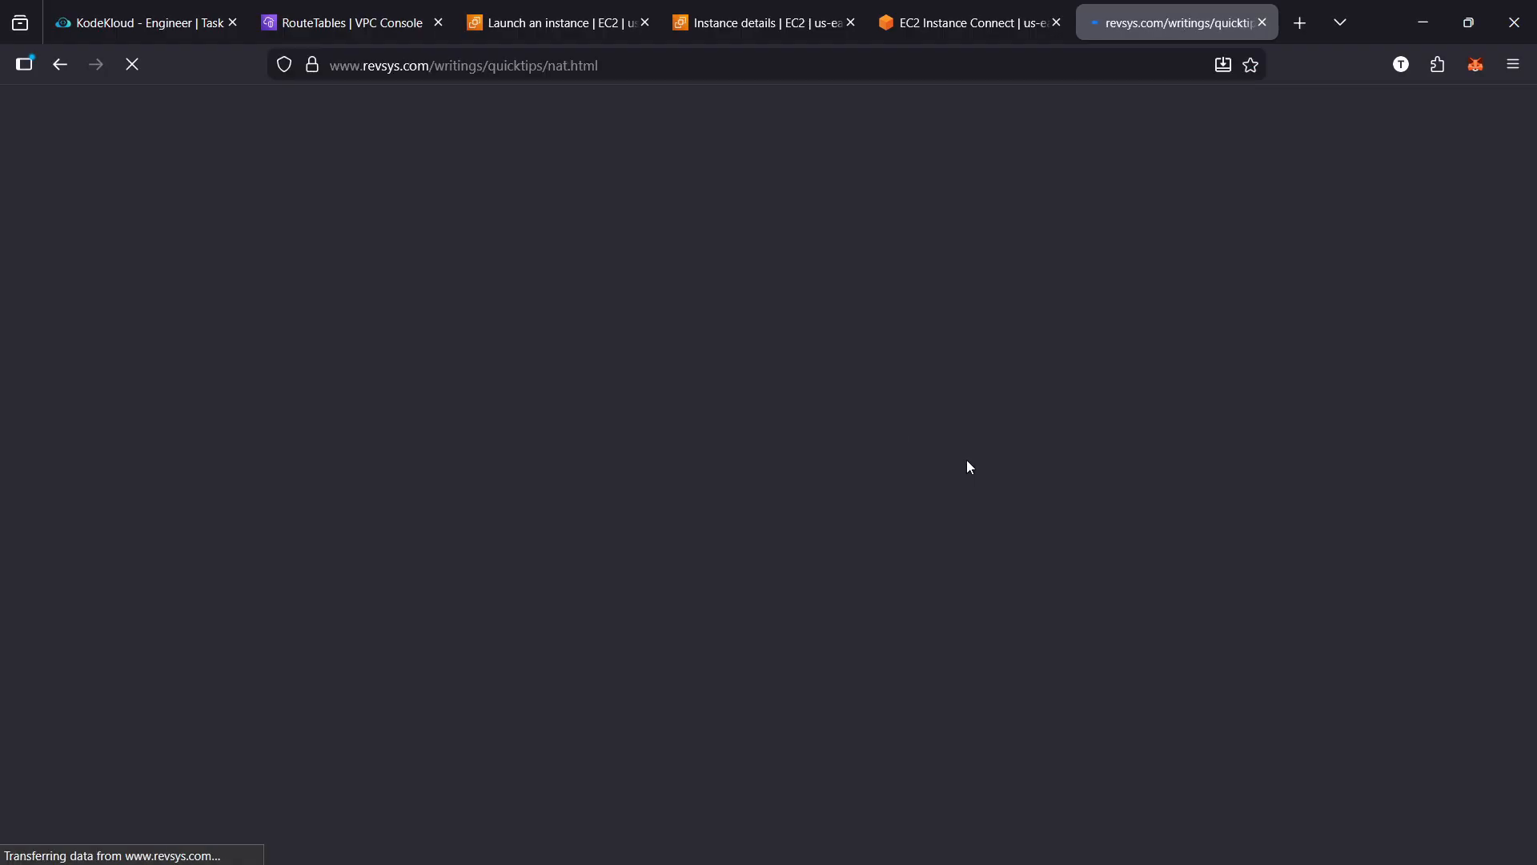
{"action": "scroll", "coordinate": [995, 478], "scroll_direction": "down", "scroll_amount": 4}
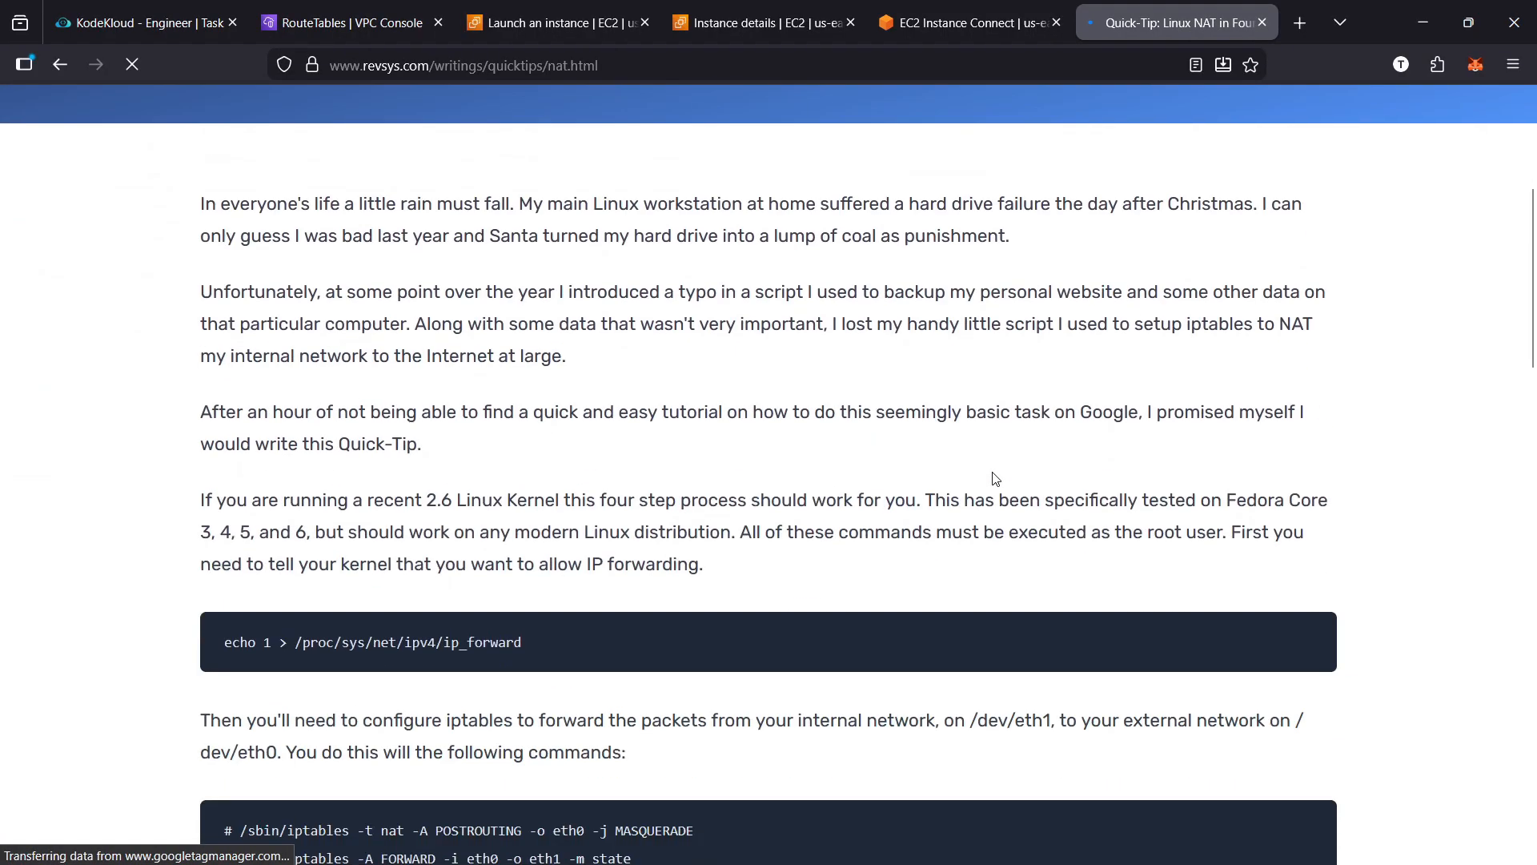
{"action": "scroll", "coordinate": [996, 478], "scroll_direction": "down", "scroll_amount": 3}
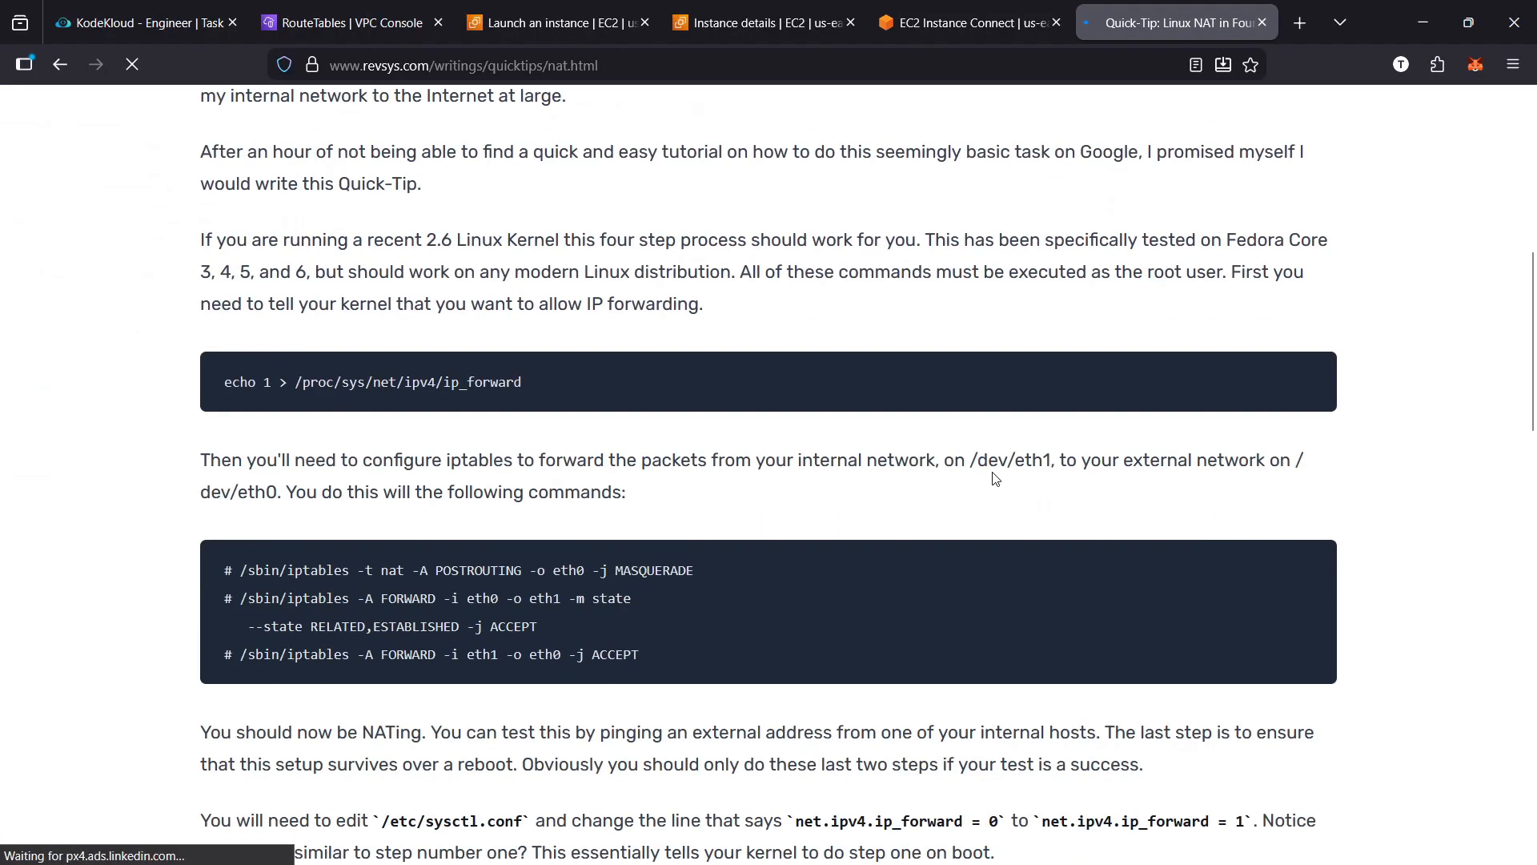
Return to the EC2 Instance Connect session and clear the terminal
{"action": "left_click", "coordinate": [945, 21]}
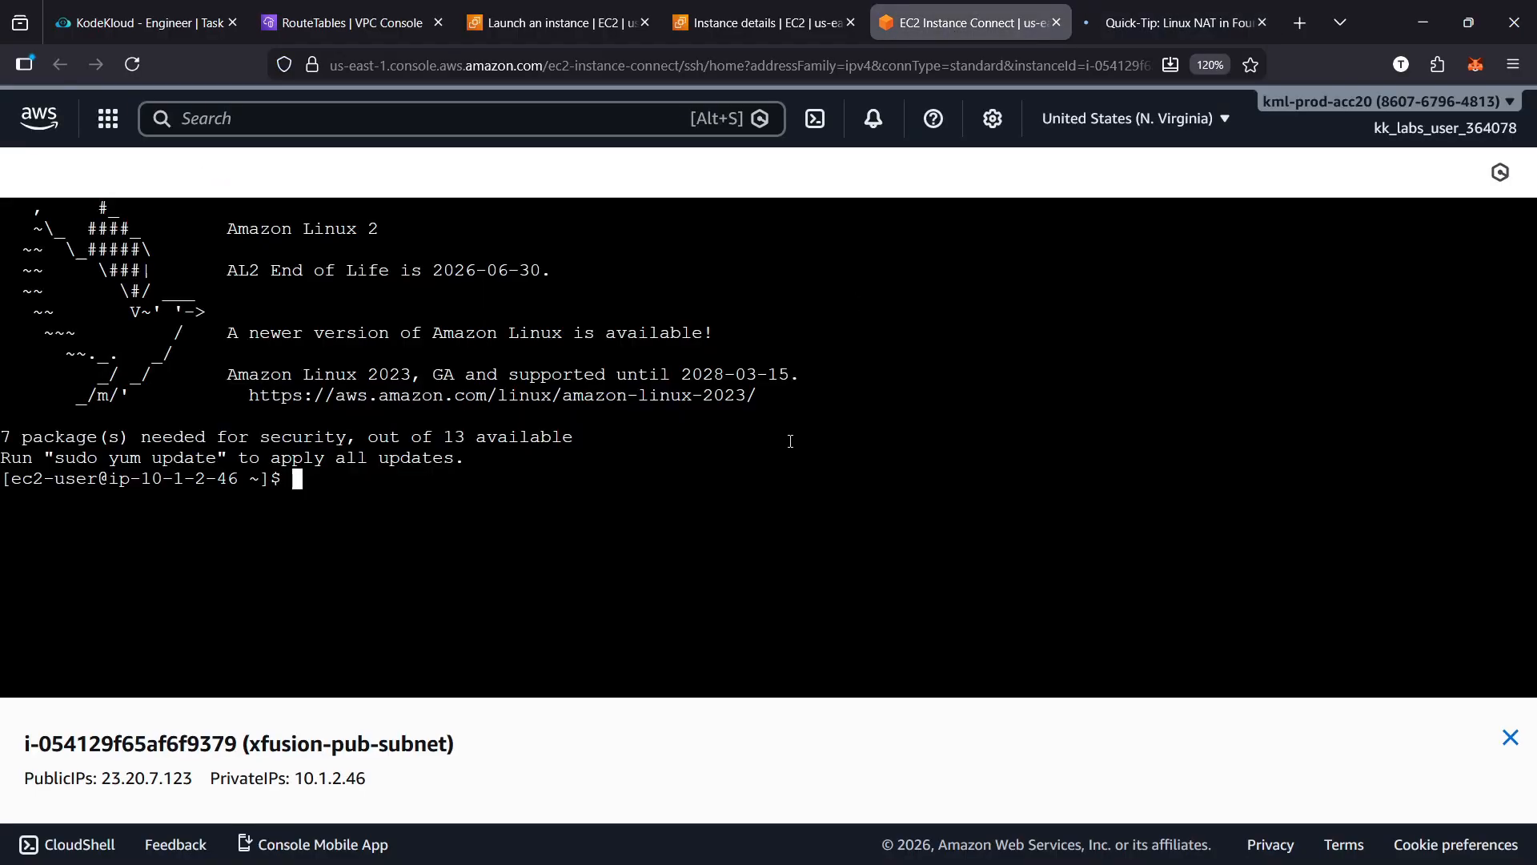
{"action": "type", "text": "clear"}
{"action": "key", "text": "Return"}
Copy sys/net/ipv4/ip_forward from the REVSYS guide and run it in the instance's terminal
{"action": "left_click", "coordinate": [1127, 32]}
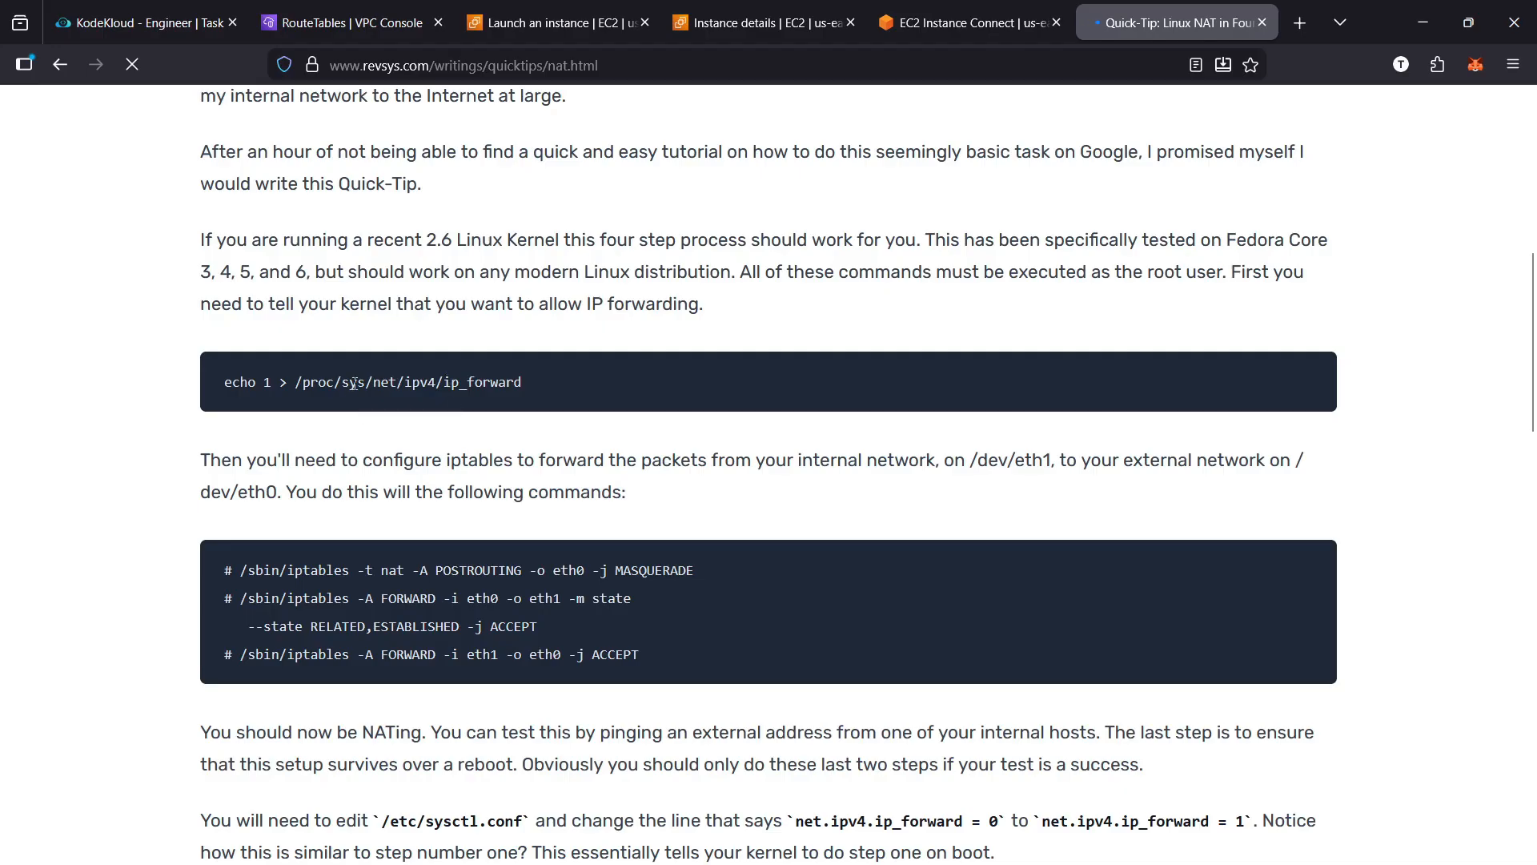
{"action": "left_click_drag", "start_coordinate": [343, 388], "coordinate": [501, 377]}
{"action": "key", "text": "ctrl+c"}
{"action": "left_click", "coordinate": [964, 22]}
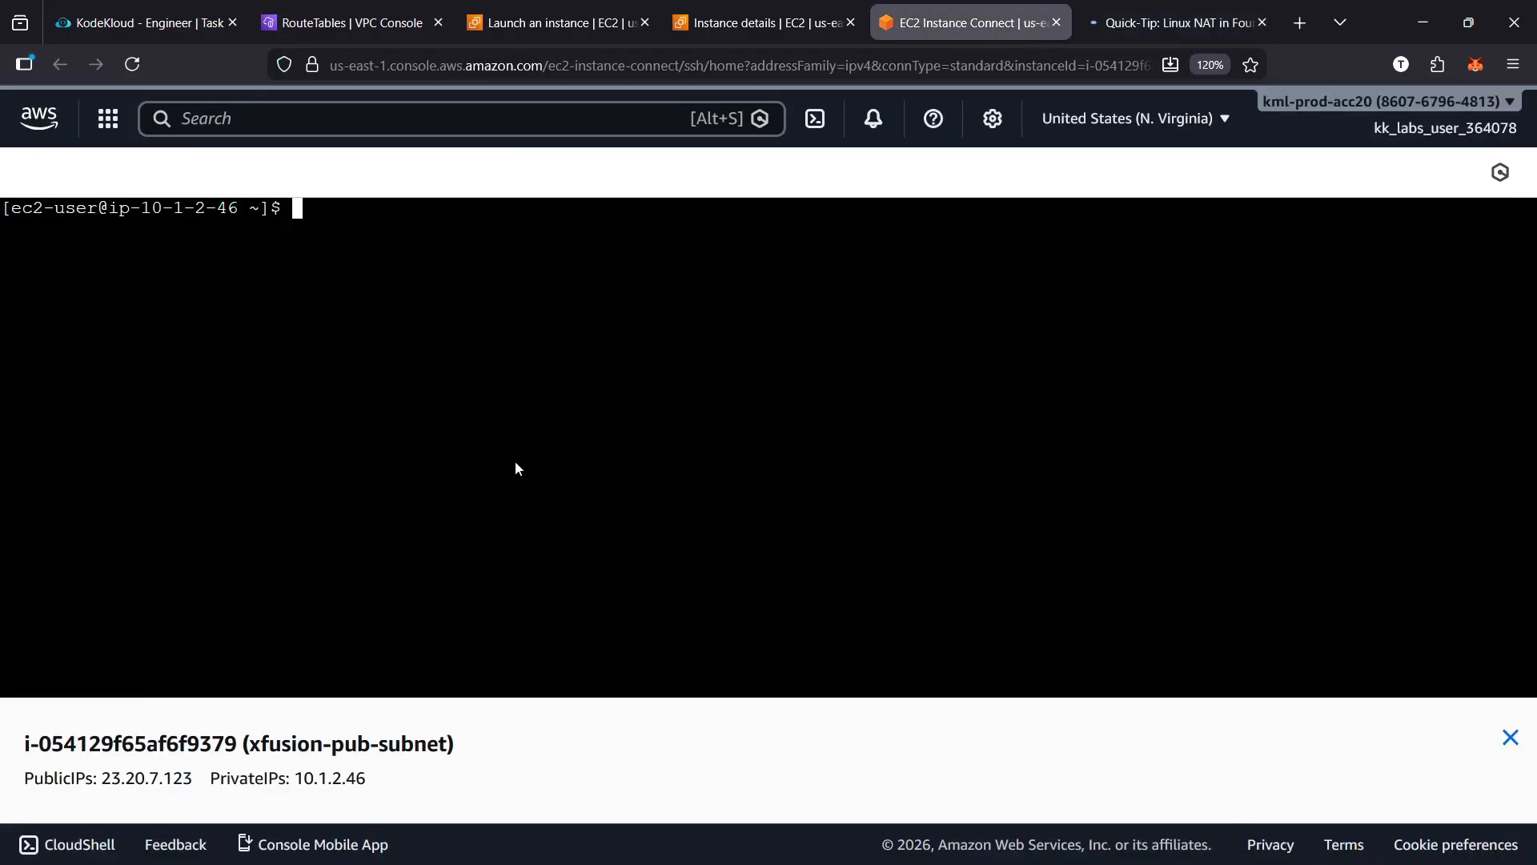
{"action": "key", "text": "ctrl+shift+v"}
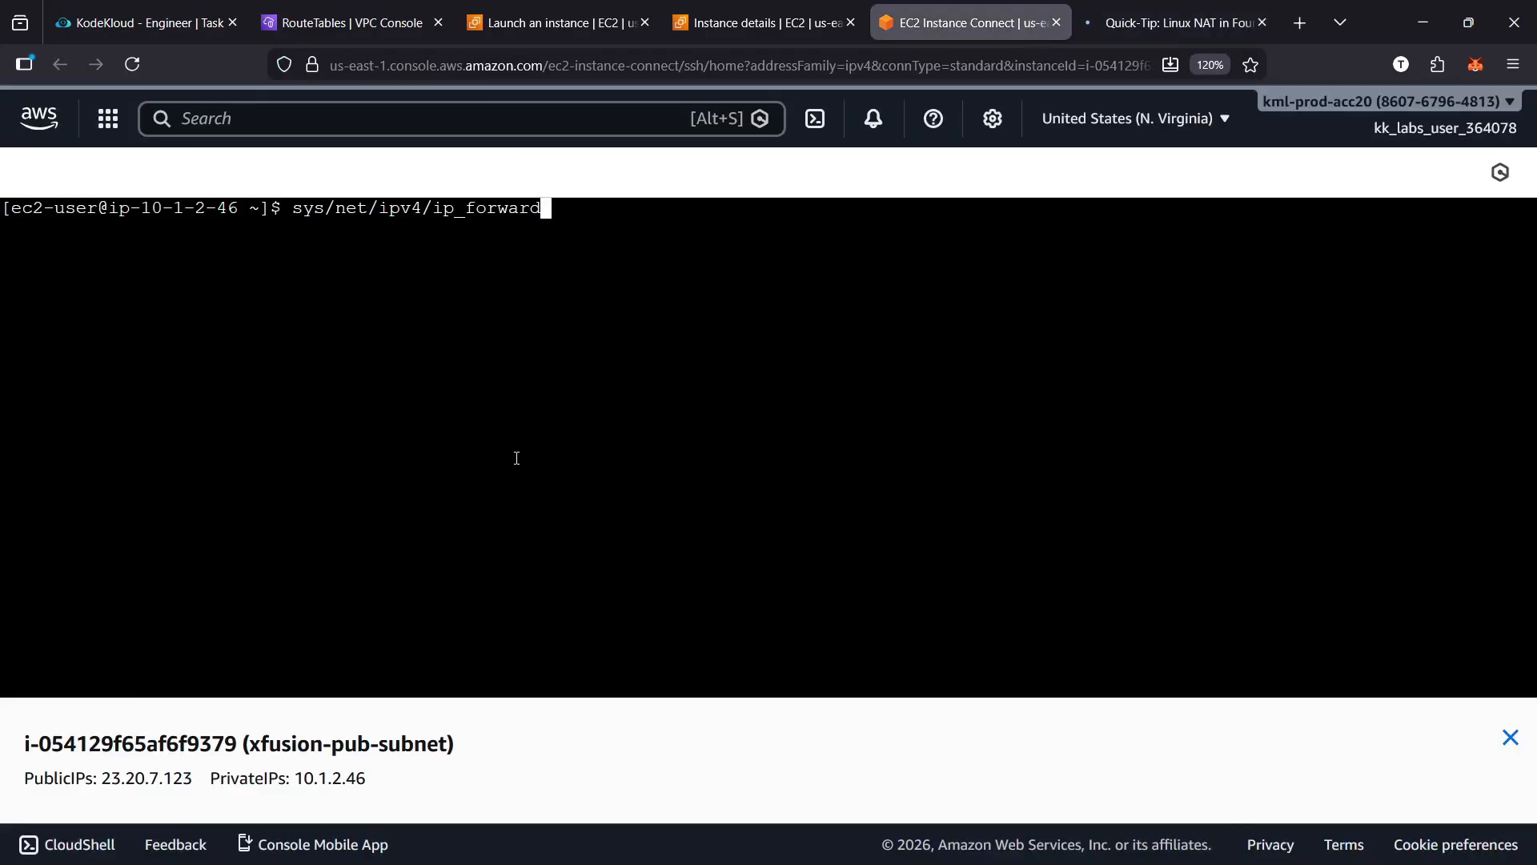
{"action": "key", "text": "Return"}
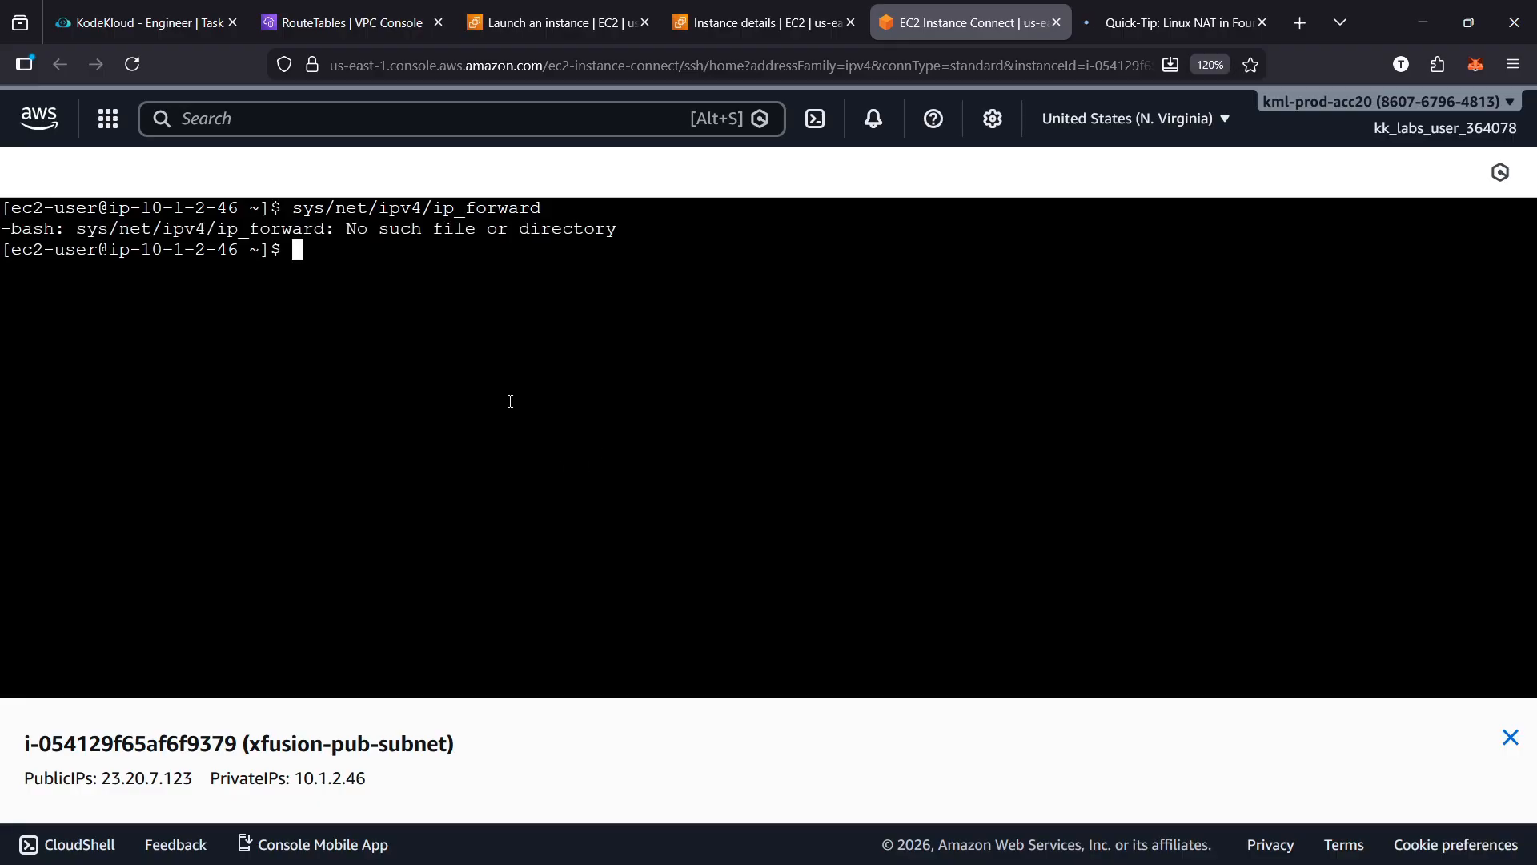
Recall the last command in the terminal and prefix it with sudo
{"action": "key", "text": "Up"}
{"action": "key", "text": "Left"}
{"action": "key", "text": "Left"}
{"action": "key", "text": "Left"}
{"action": "key", "text": "Left"}
{"action": "key", "text": "Left"}
{"action": "key", "text": "Left"}
{"action": "key", "text": "Left"}
{"action": "key", "text": "Left"}
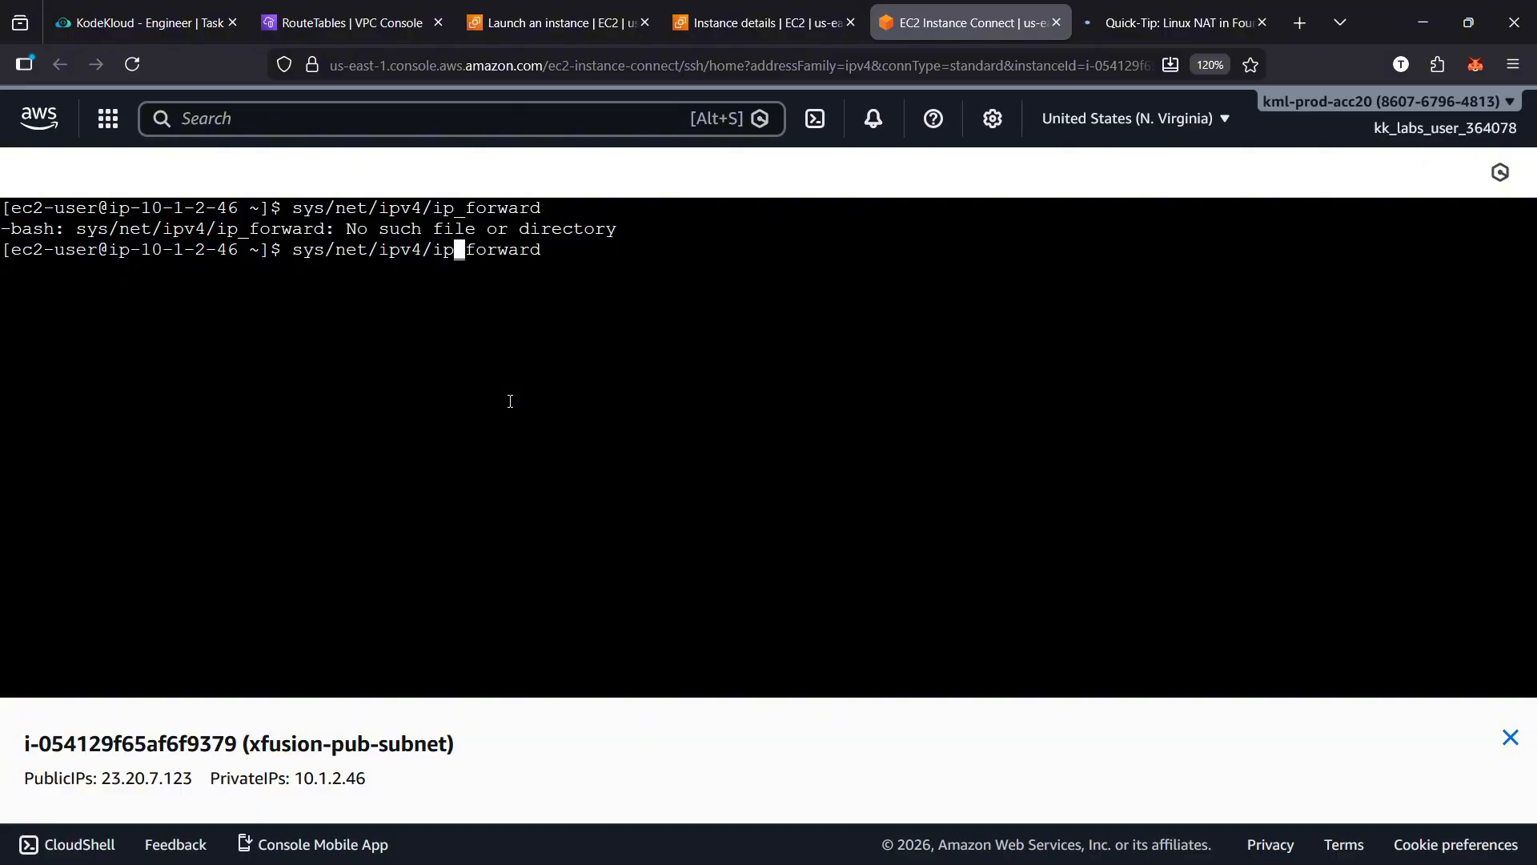
{"action": "key", "text": "Left"}
{"action": "key", "text": "Left"}
{"action": "key", "text": "Left"}
{"action": "key", "text": "Left"}
{"action": "key", "text": "Left"}
{"action": "key", "text": "Home"}
{"action": "type", "text": "sudo"}
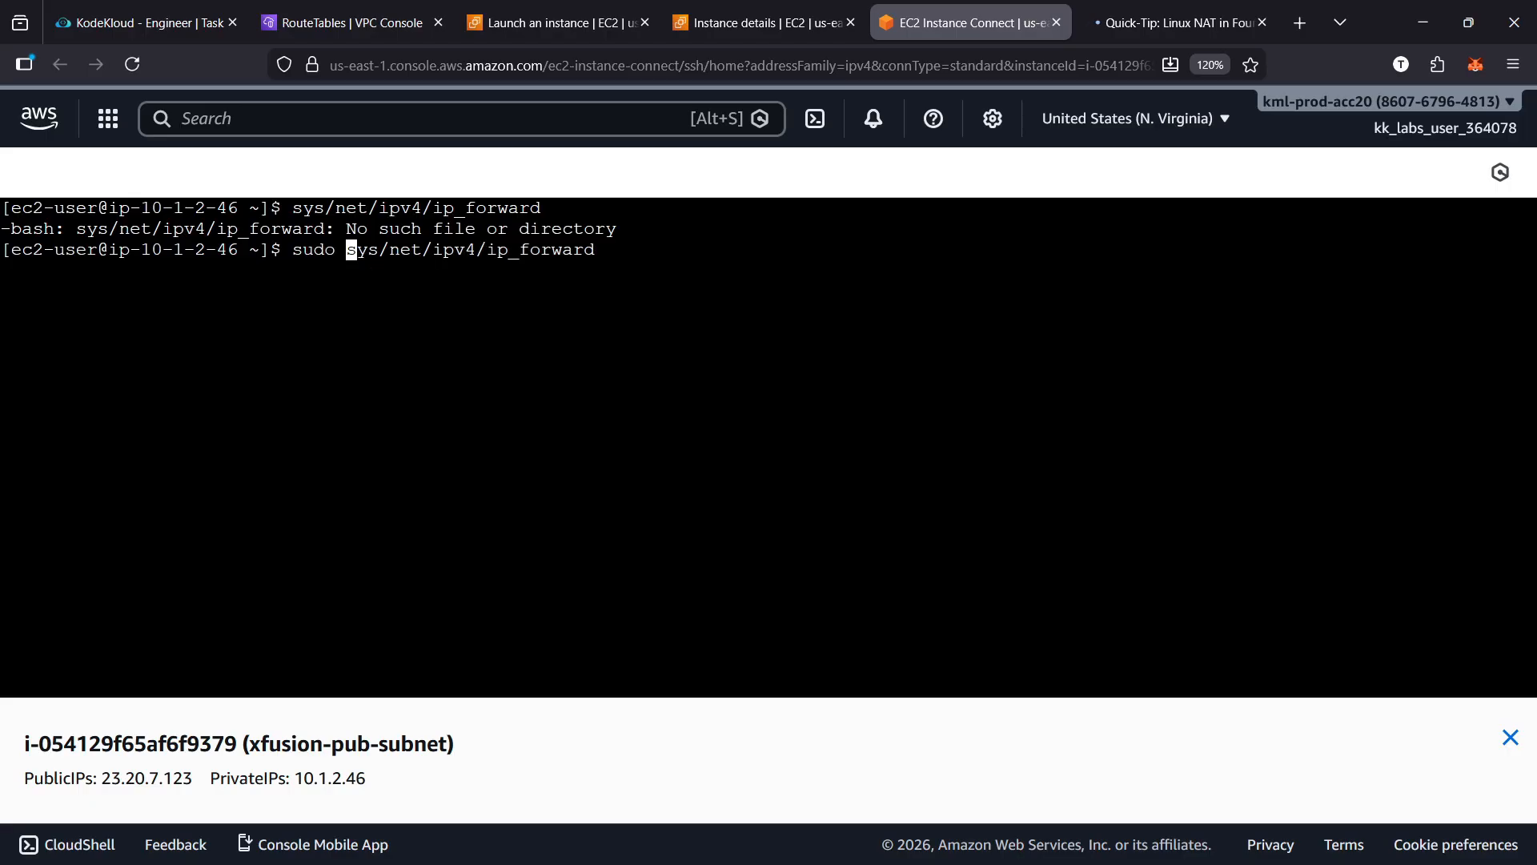
Change sys/ to sysctl followed by a space so the command reads sudo sysctl net/ipv4/ip_forward
{"action": "key", "text": "Right"}
{"action": "key", "text": "Right"}
{"action": "key", "text": "Right"}
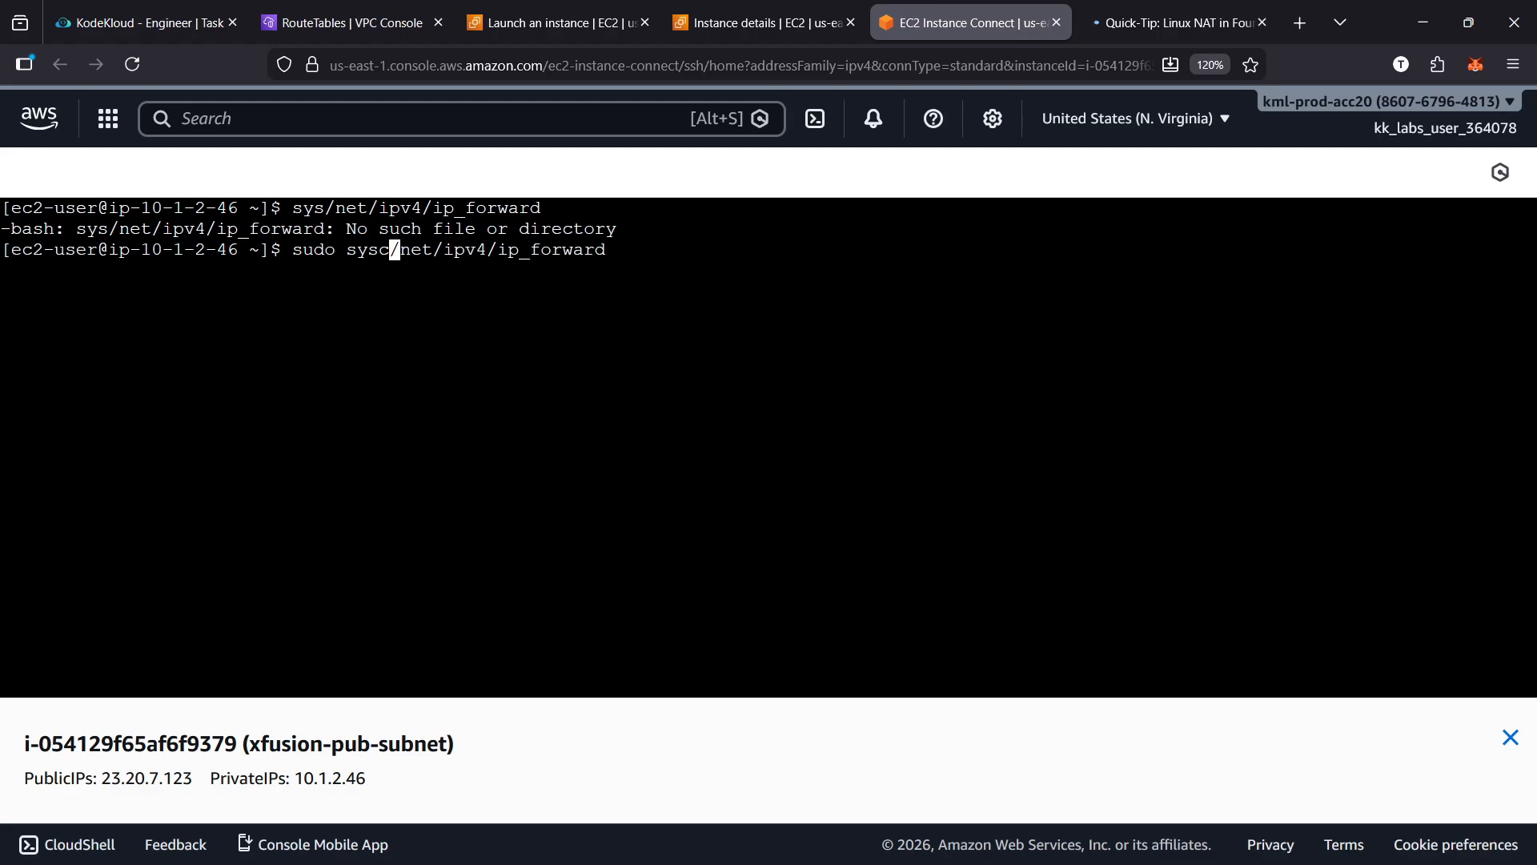
{"action": "type", "text": "tl"}
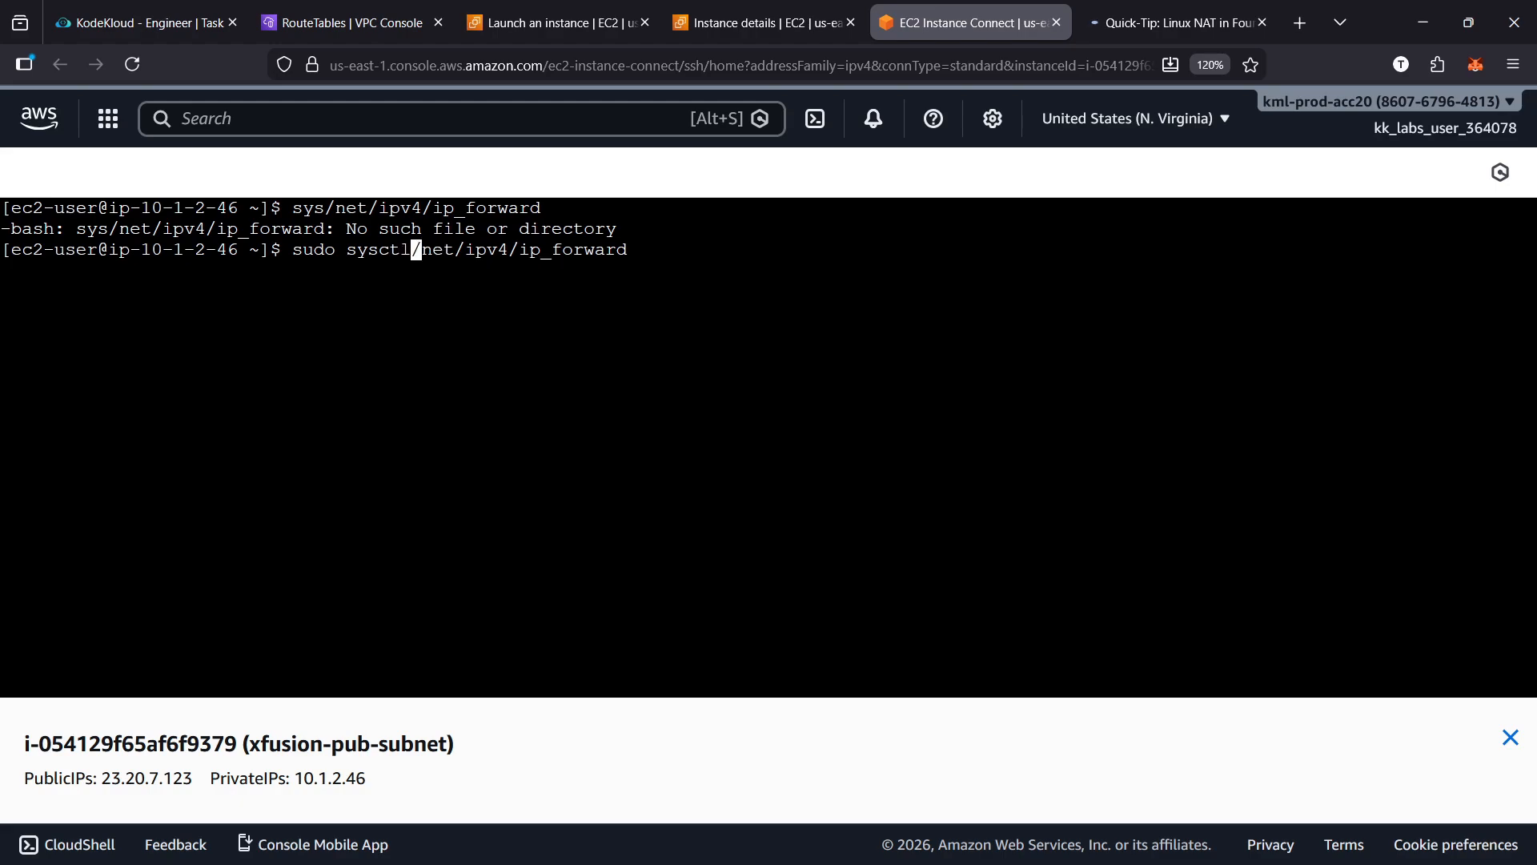
{"action": "key", "text": "BackSpace"}
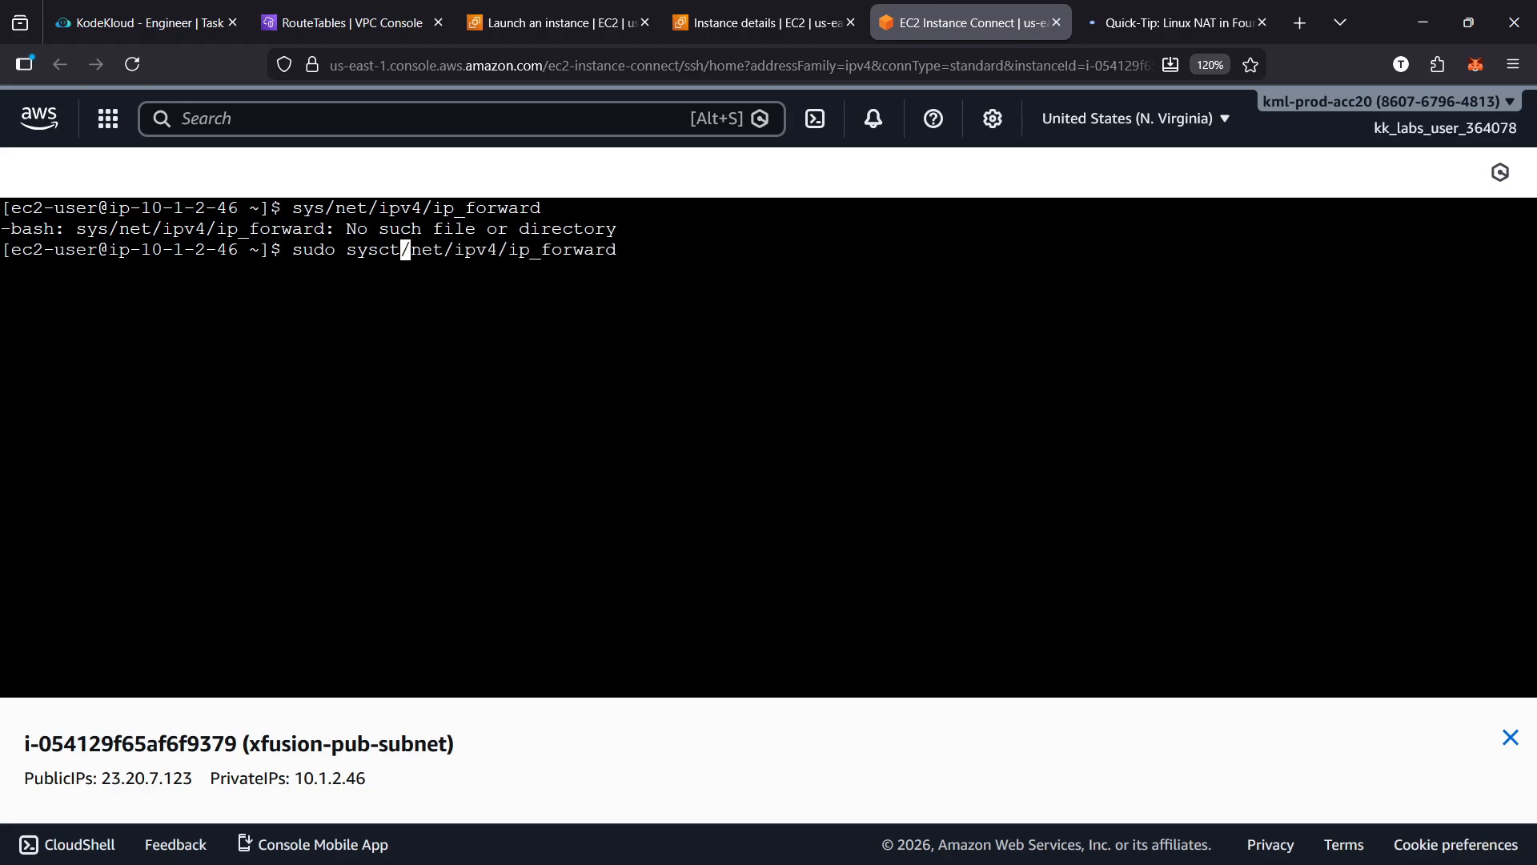
{"action": "type", "text": "l"}
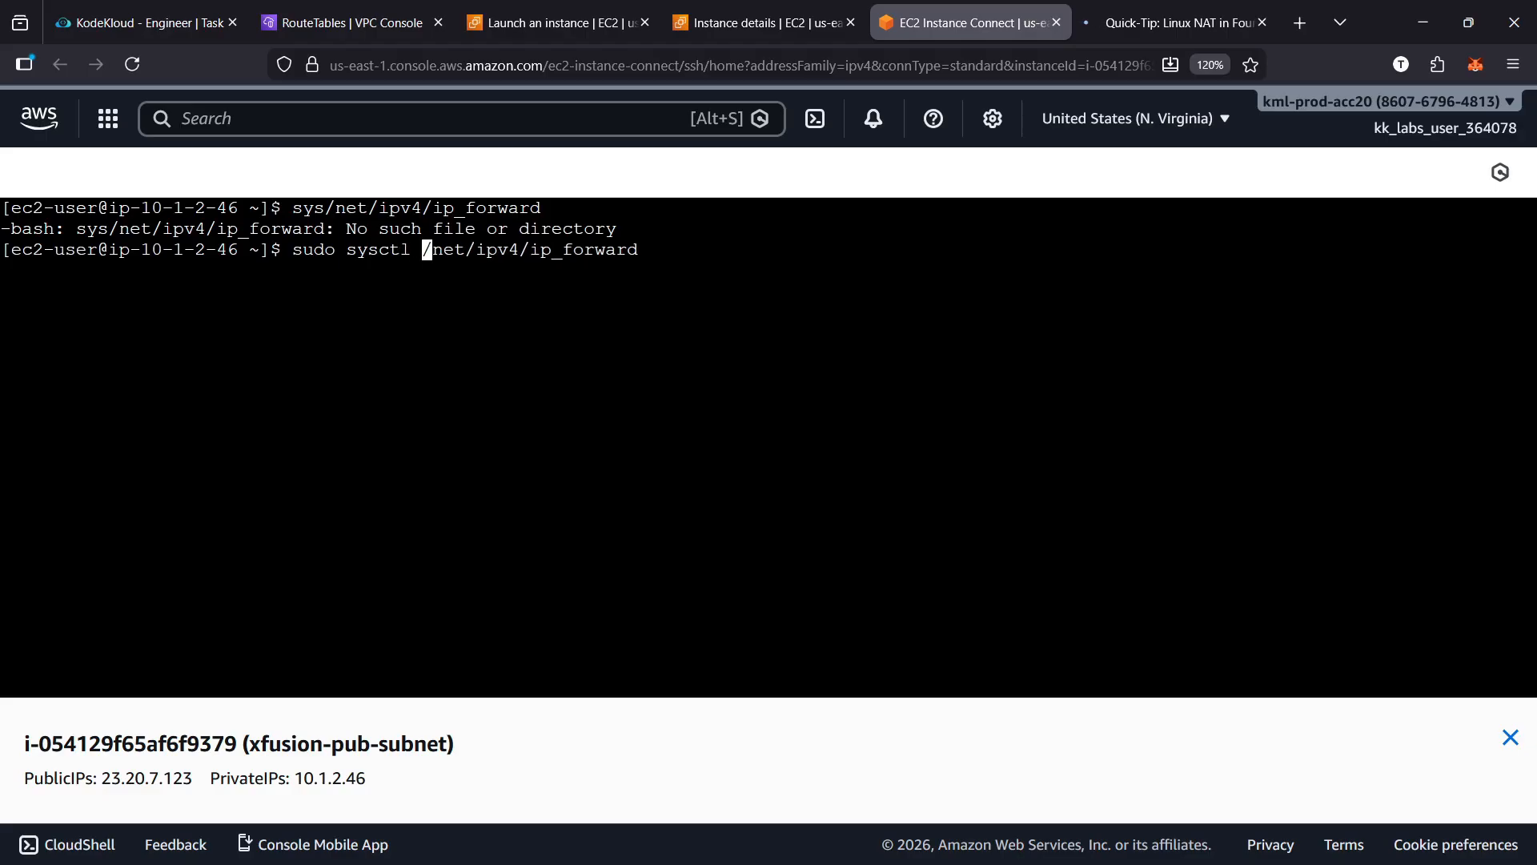
{"action": "key", "text": "Right"}
{"action": "key", "text": "Right"}
{"action": "key", "text": "Left"}
{"action": "key", "text": "BackSpace"}
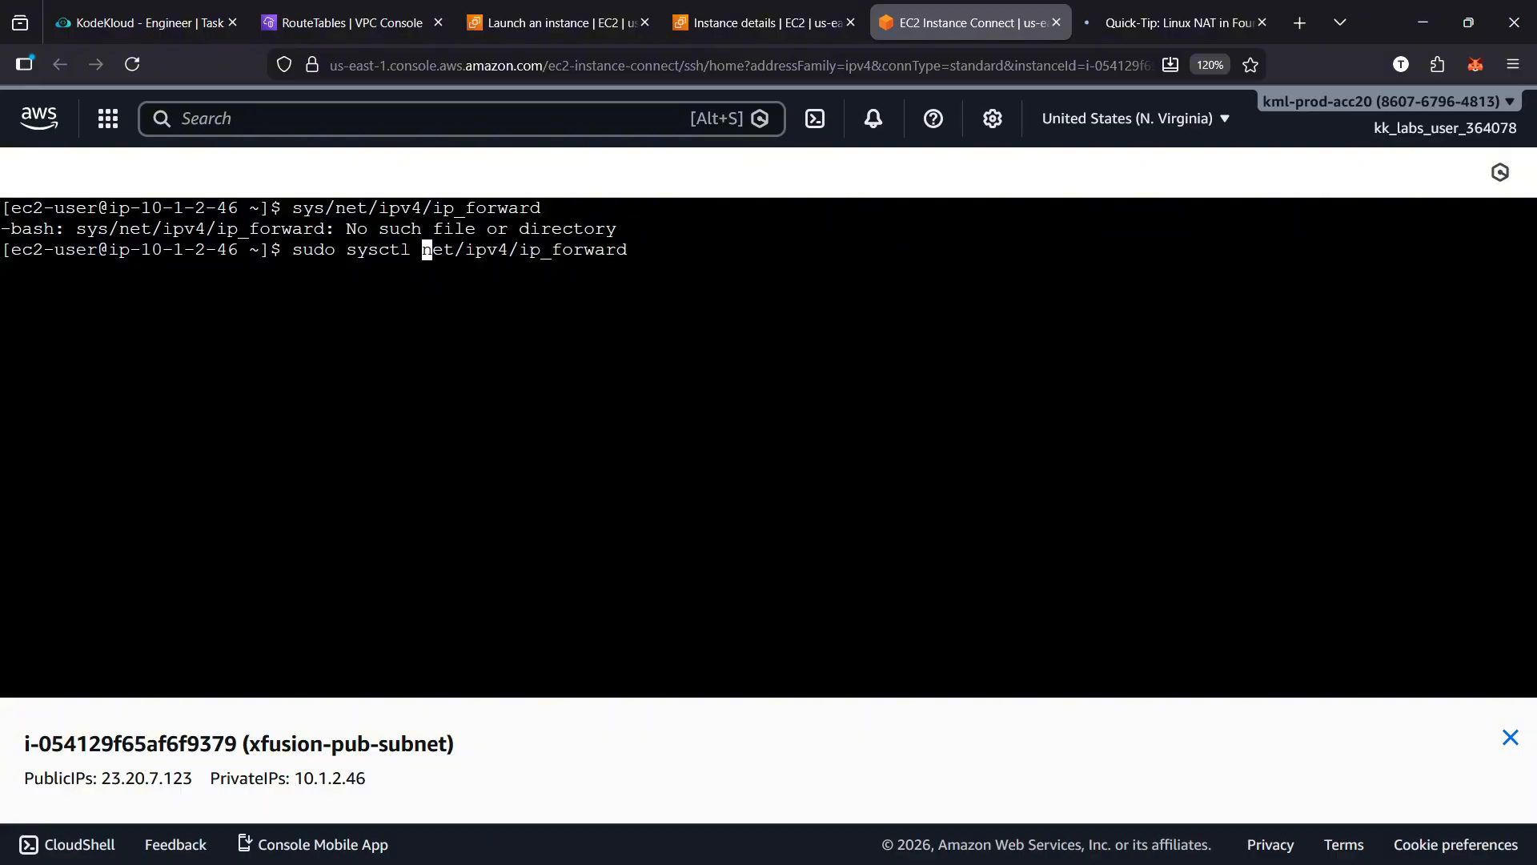
Add the -w option and replace the slashes with dots so the command reads sudo sysctl -w net.ipv4.ip_forward
{"action": "type", "text": "-w"}
{"action": "key", "text": "Right"}
{"action": "key", "text": "Right"}
{"action": "key", "text": "Right"}
{"action": "key", "text": "Right"}
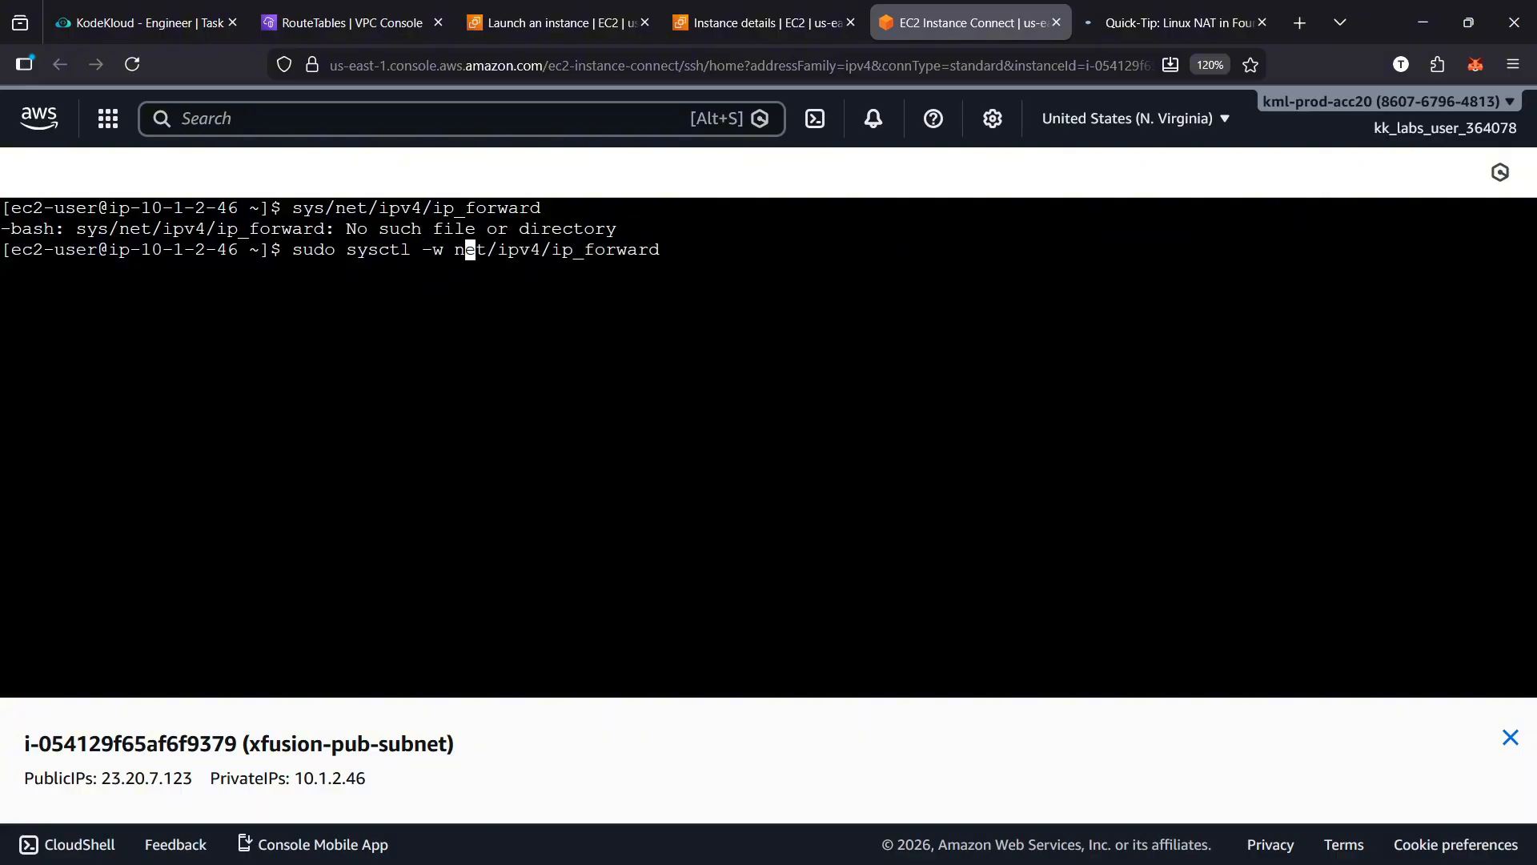
{"action": "key", "text": "BackSpace"}
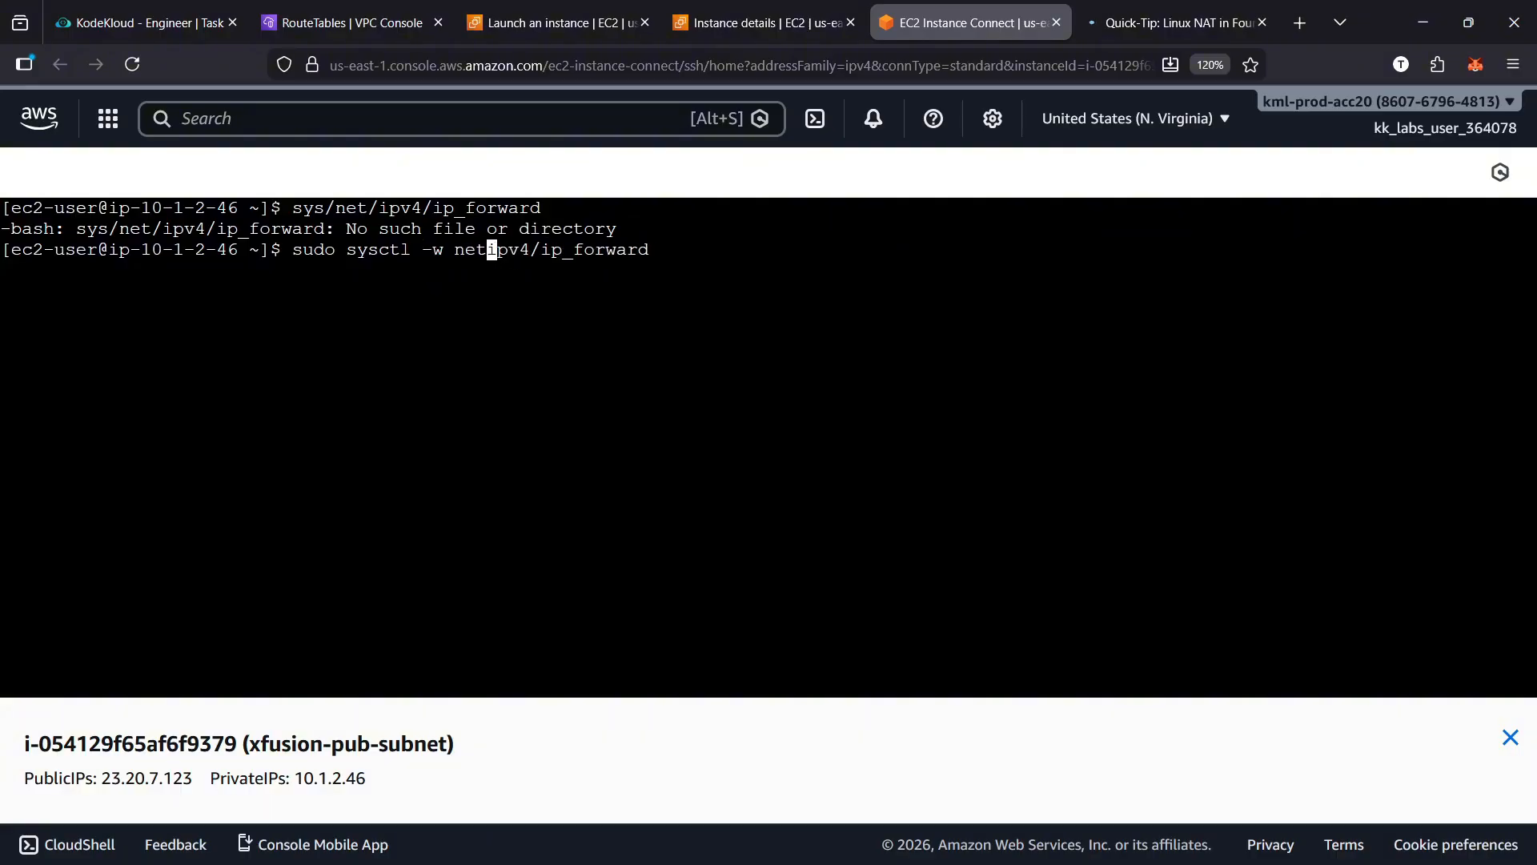
{"action": "type", "text": "."}
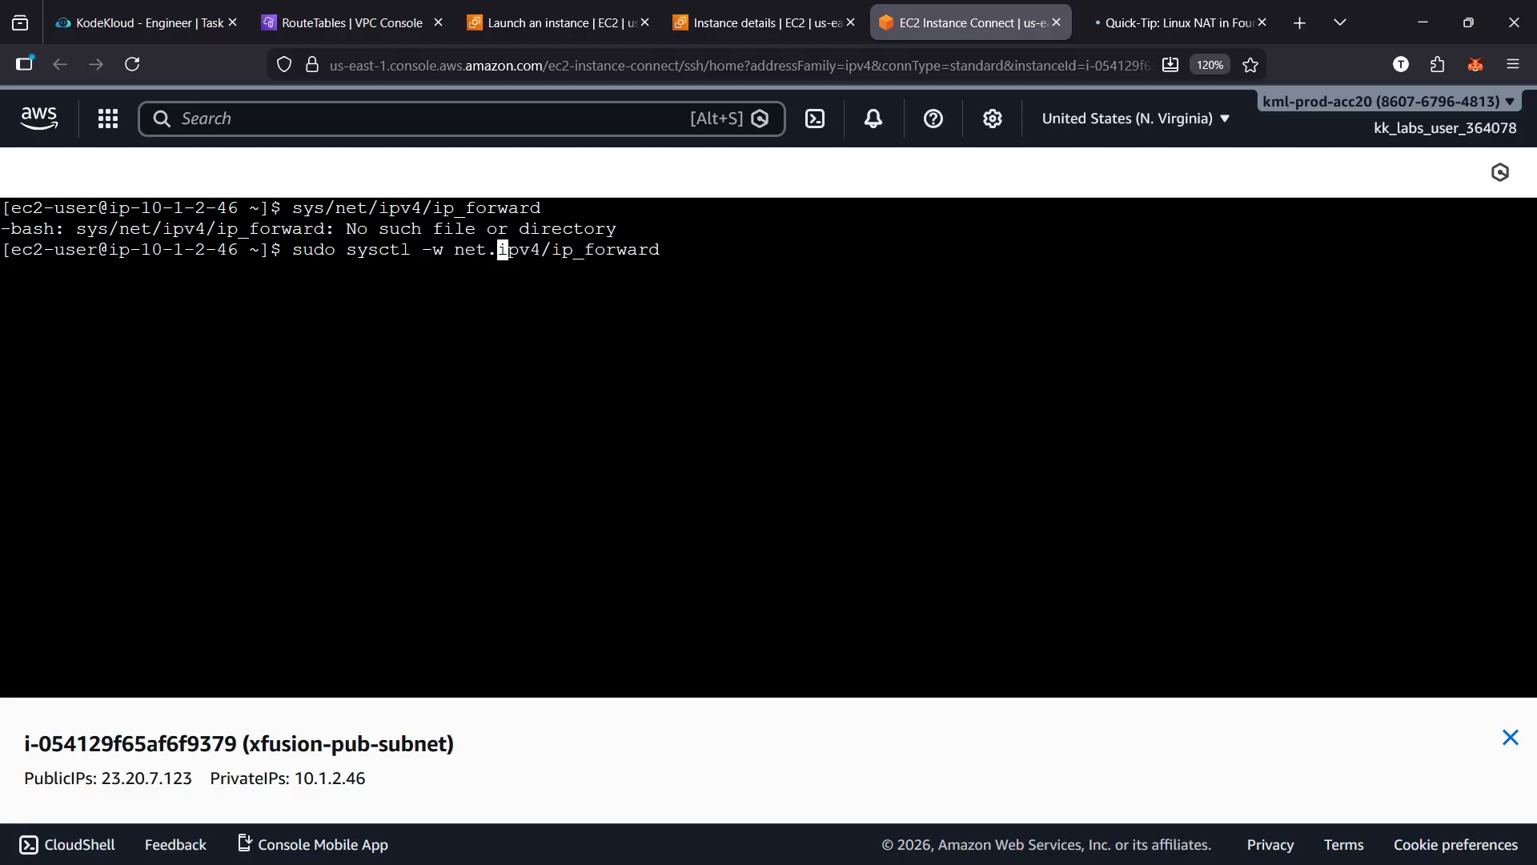
{"action": "key", "text": "Right"}
{"action": "key", "text": "Right"}
{"action": "key", "text": "Right"}
{"action": "key", "text": "Right"}
{"action": "key", "text": "Right"}
{"action": "key", "text": "BackSpace"}
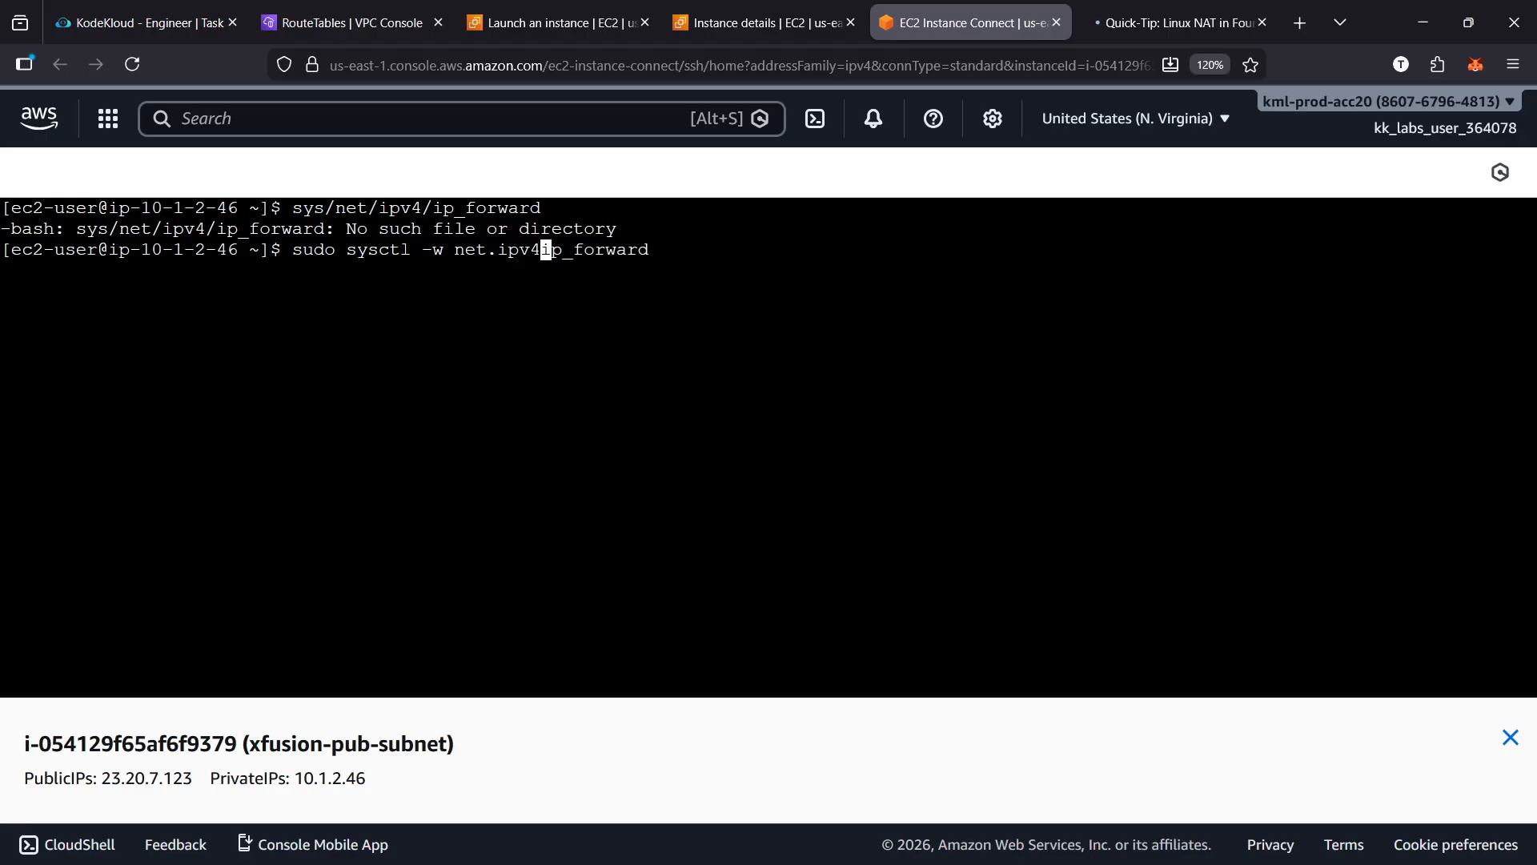
{"action": "type", "text": "."}
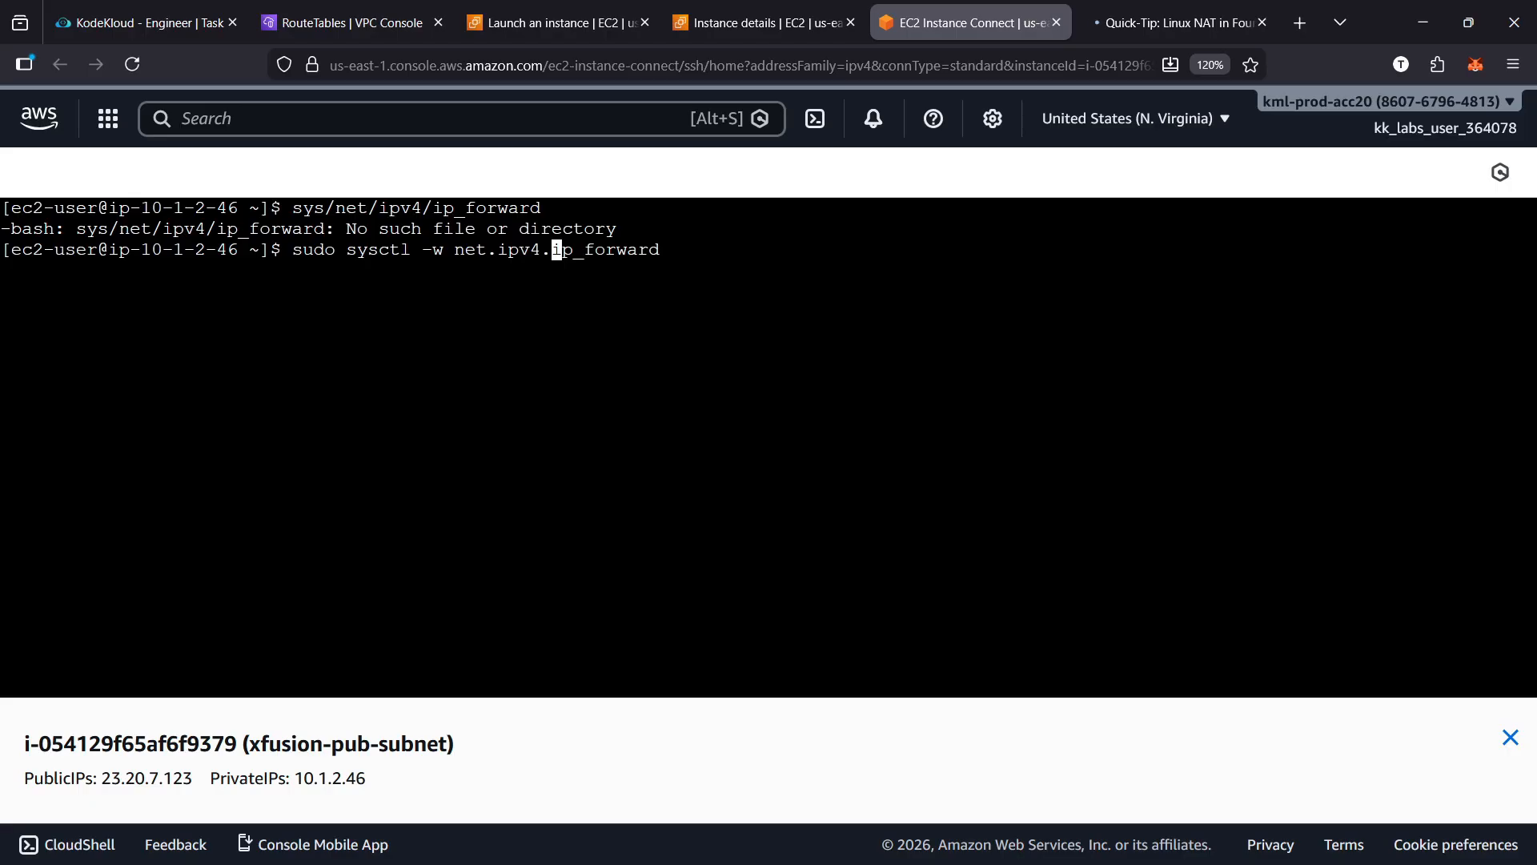
Append =1 to the sysctl command and run it to enable IP forwarding
{"action": "key", "text": "Right"}
{"action": "key", "text": "Right"}
{"action": "key", "text": "Right"}
{"action": "key", "text": "Right"}
{"action": "key", "text": "Right"}
{"action": "key", "text": "Right"}
{"action": "key", "text": "Right"}
{"action": "key", "text": "Right"}
{"action": "key", "text": "Right"}
{"action": "key", "text": "Right"}
{"action": "type", "text": "=1"}
{"action": "key", "text": "Return"}
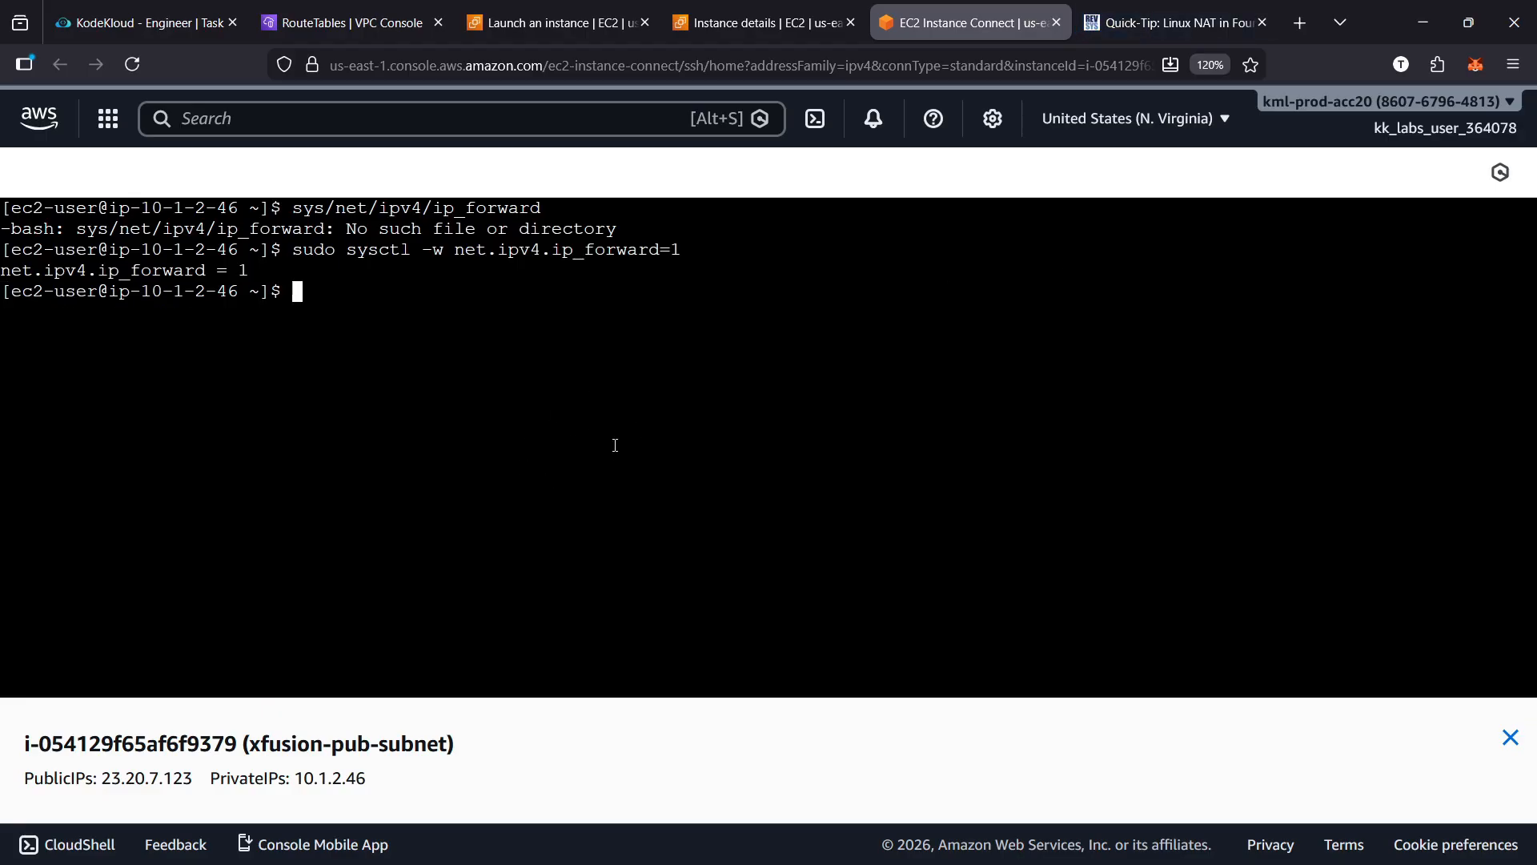
Copy iptables -t nat -A POSTROUTING -o eth0 -j MASQUERADE from the REVSYS guide and run it with sudo in the instance's terminal
{"action": "left_click", "coordinate": [1169, 23]}
{"action": "scroll", "coordinate": [762, 418], "scroll_direction": "down", "scroll_amount": 3}
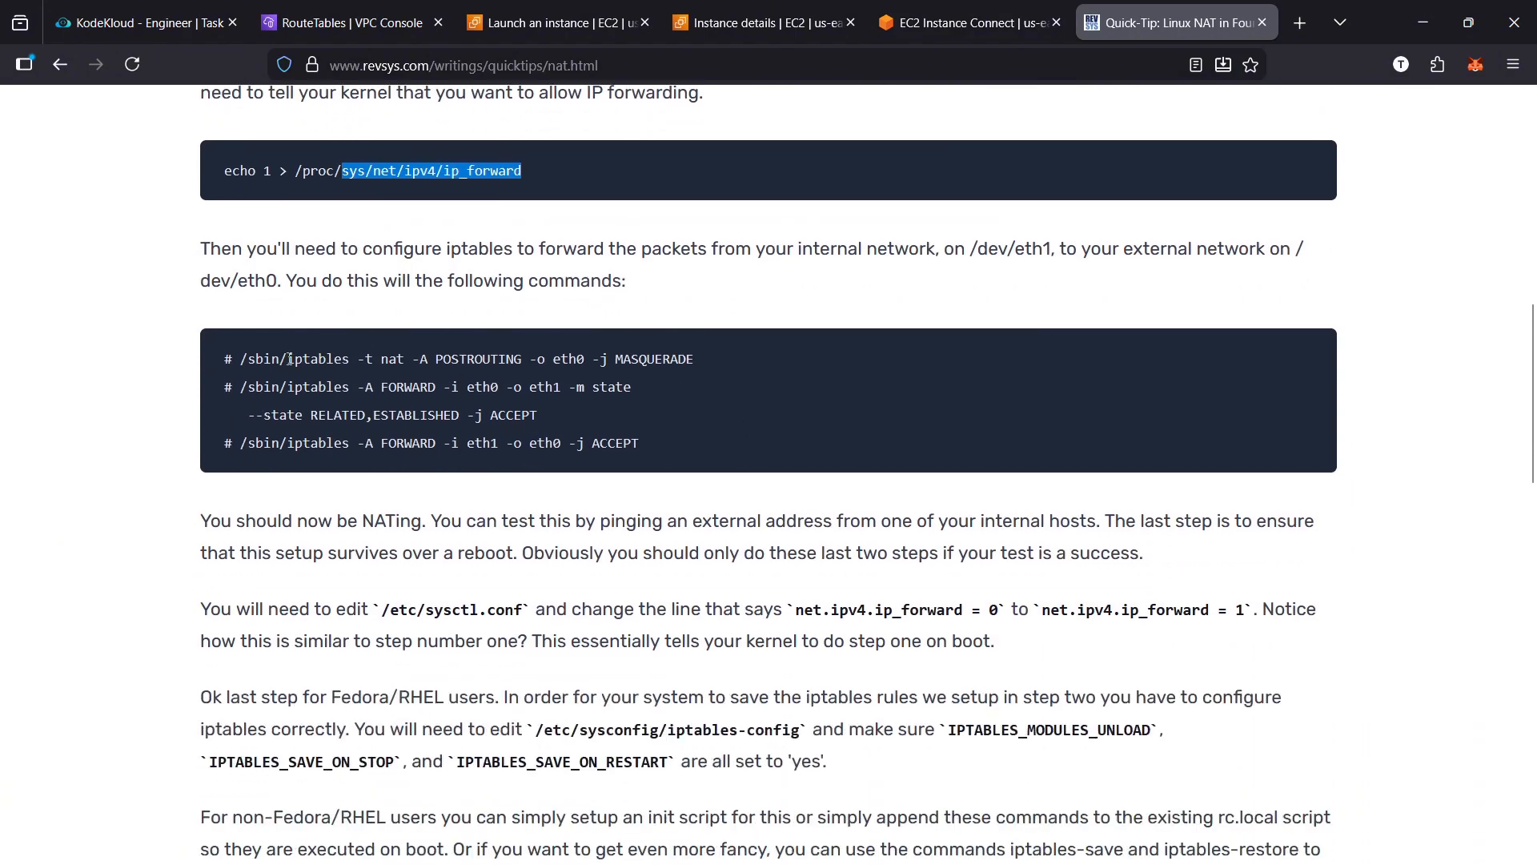
{"action": "left_click_drag", "start_coordinate": [289, 359], "coordinate": [692, 353]}
{"action": "key", "text": "ctrl+c"}
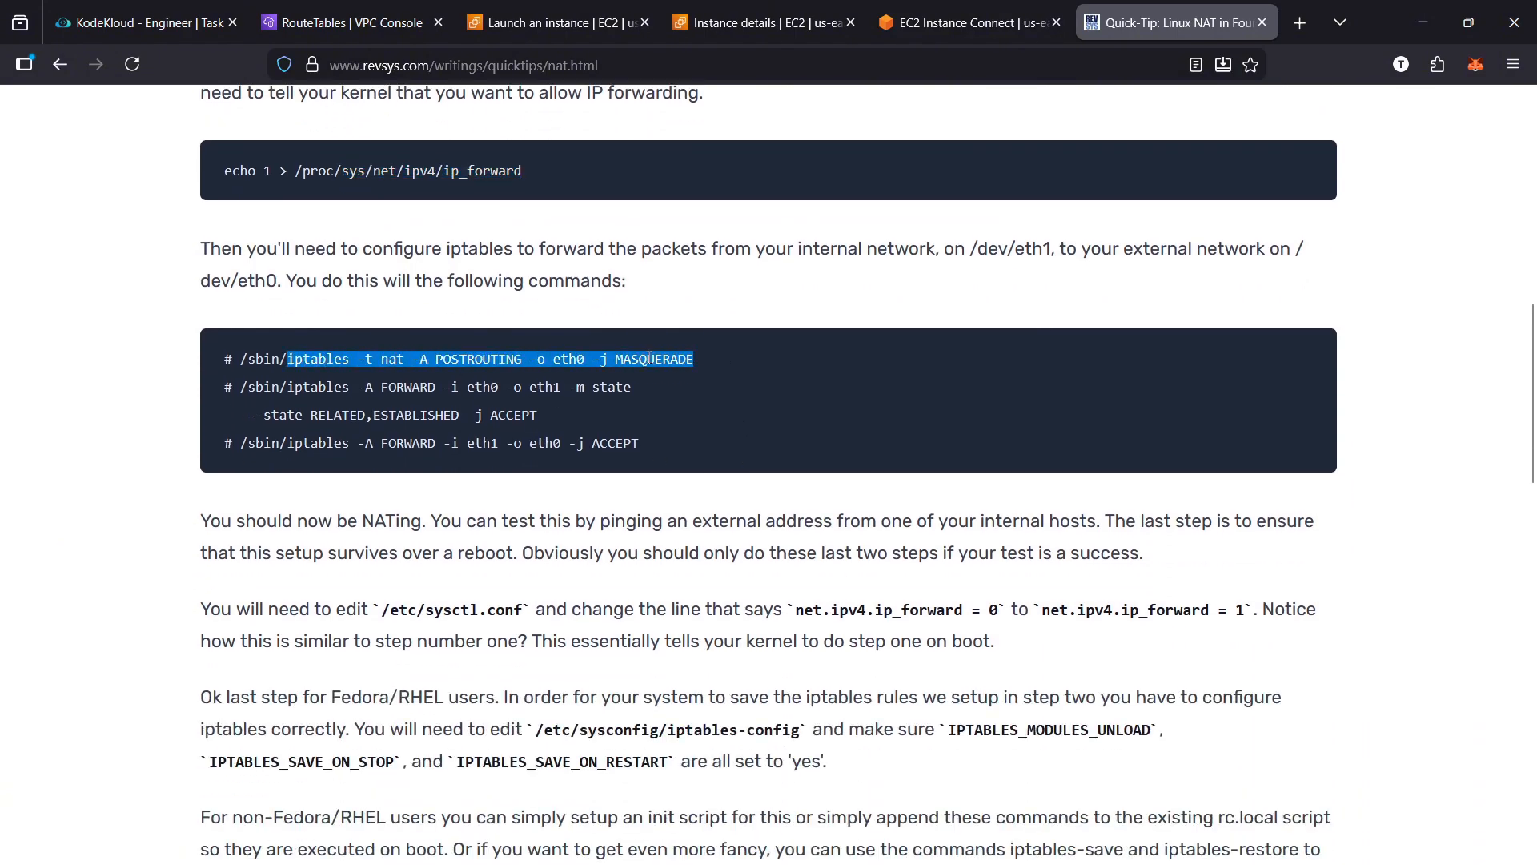
{"action": "left_click", "coordinate": [987, 23]}
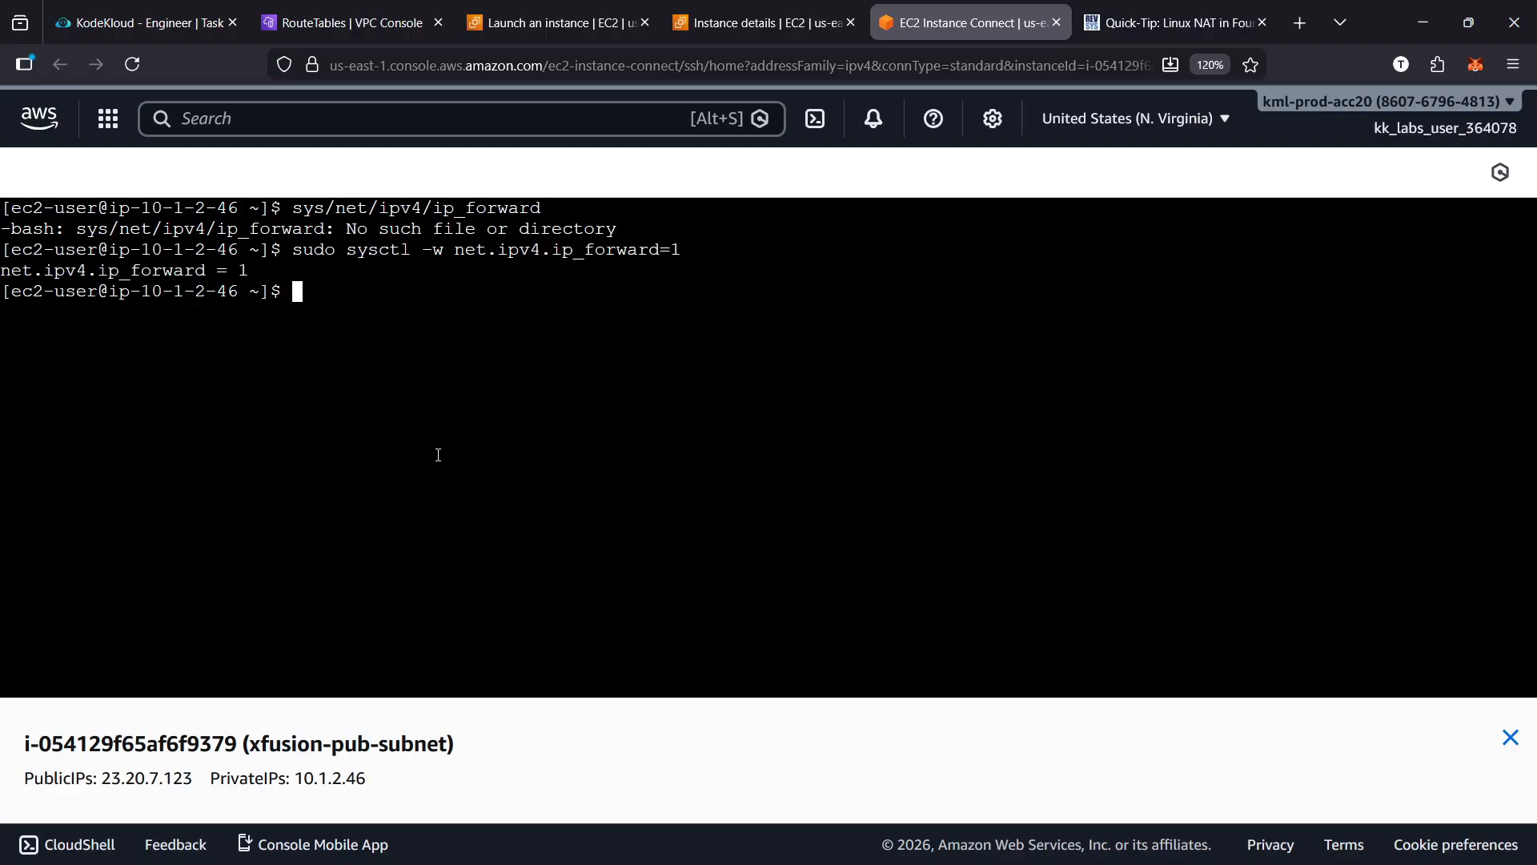
{"action": "type", "text": "sudo"}
{"action": "key", "text": "ctrl+shift+v"}
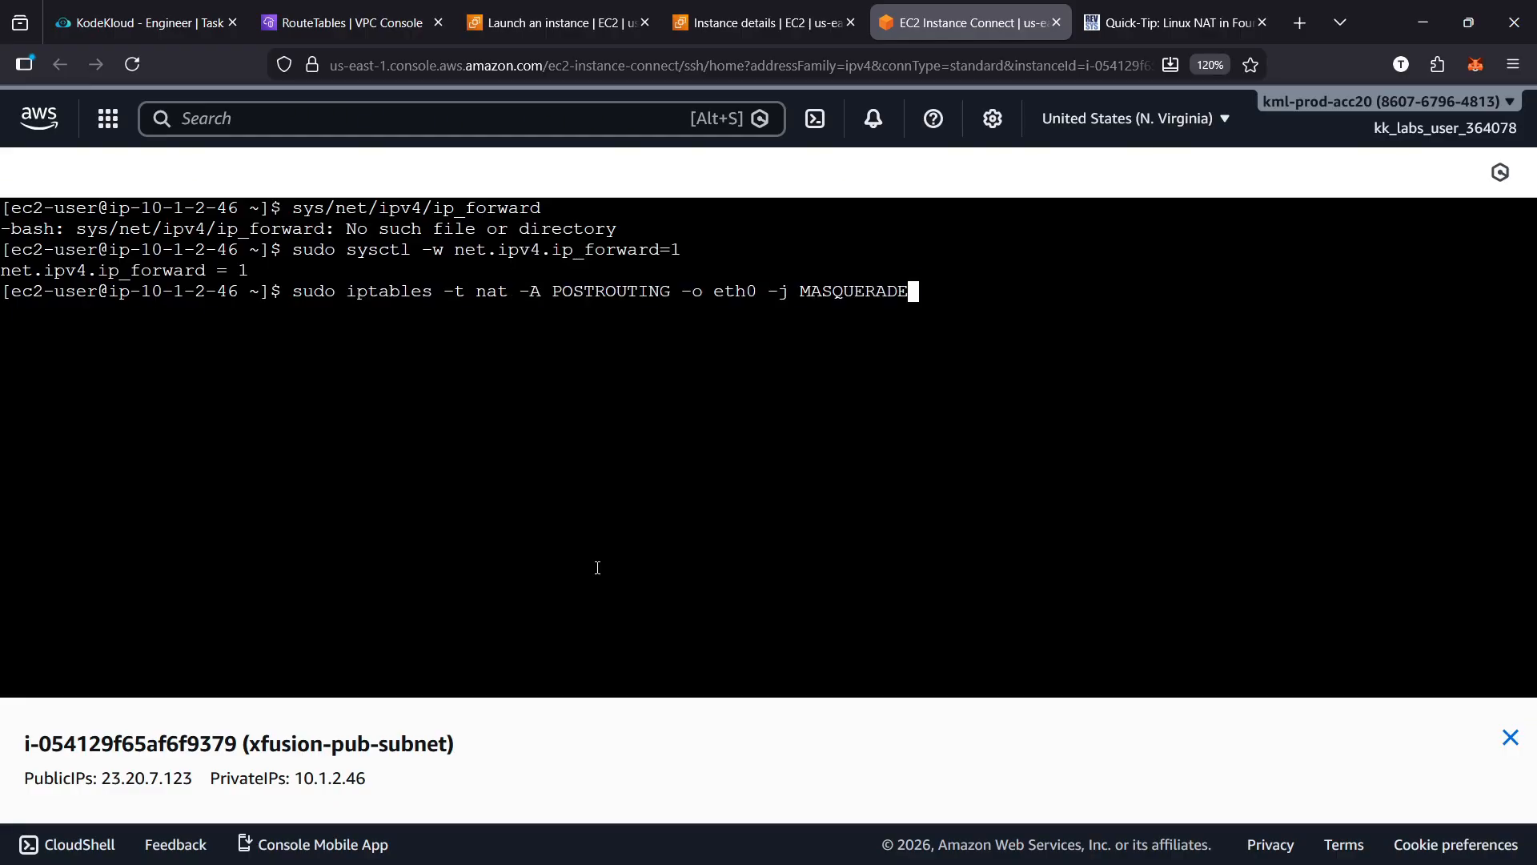
{"action": "key", "text": "Return"}
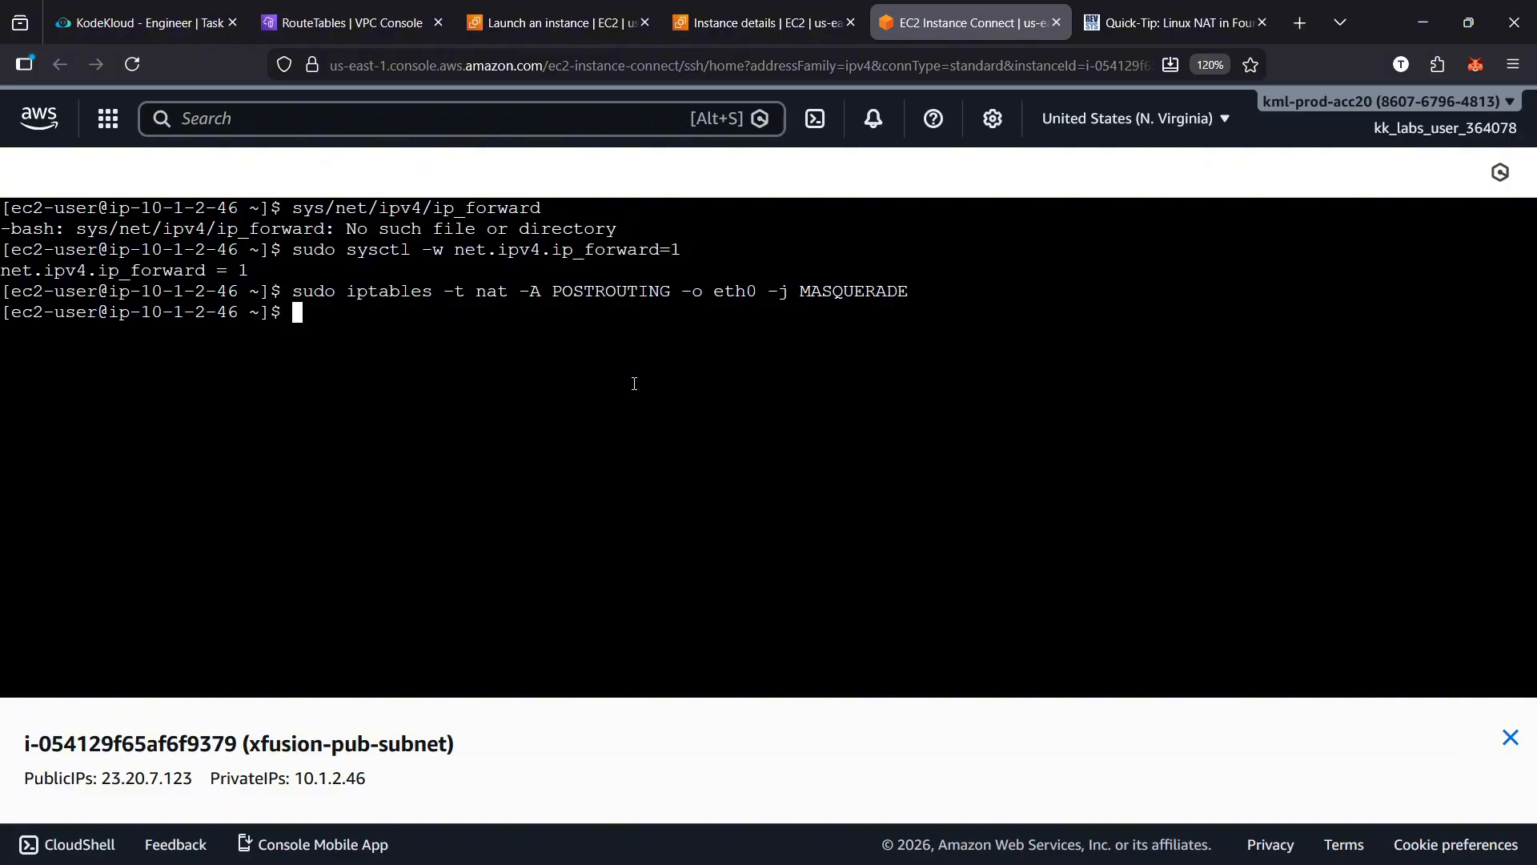
Look through the rest of the REVSYS guide, go back to its search results, and return to the EC2 Instance Connect terminal
{"action": "left_click", "coordinate": [1150, 22]}
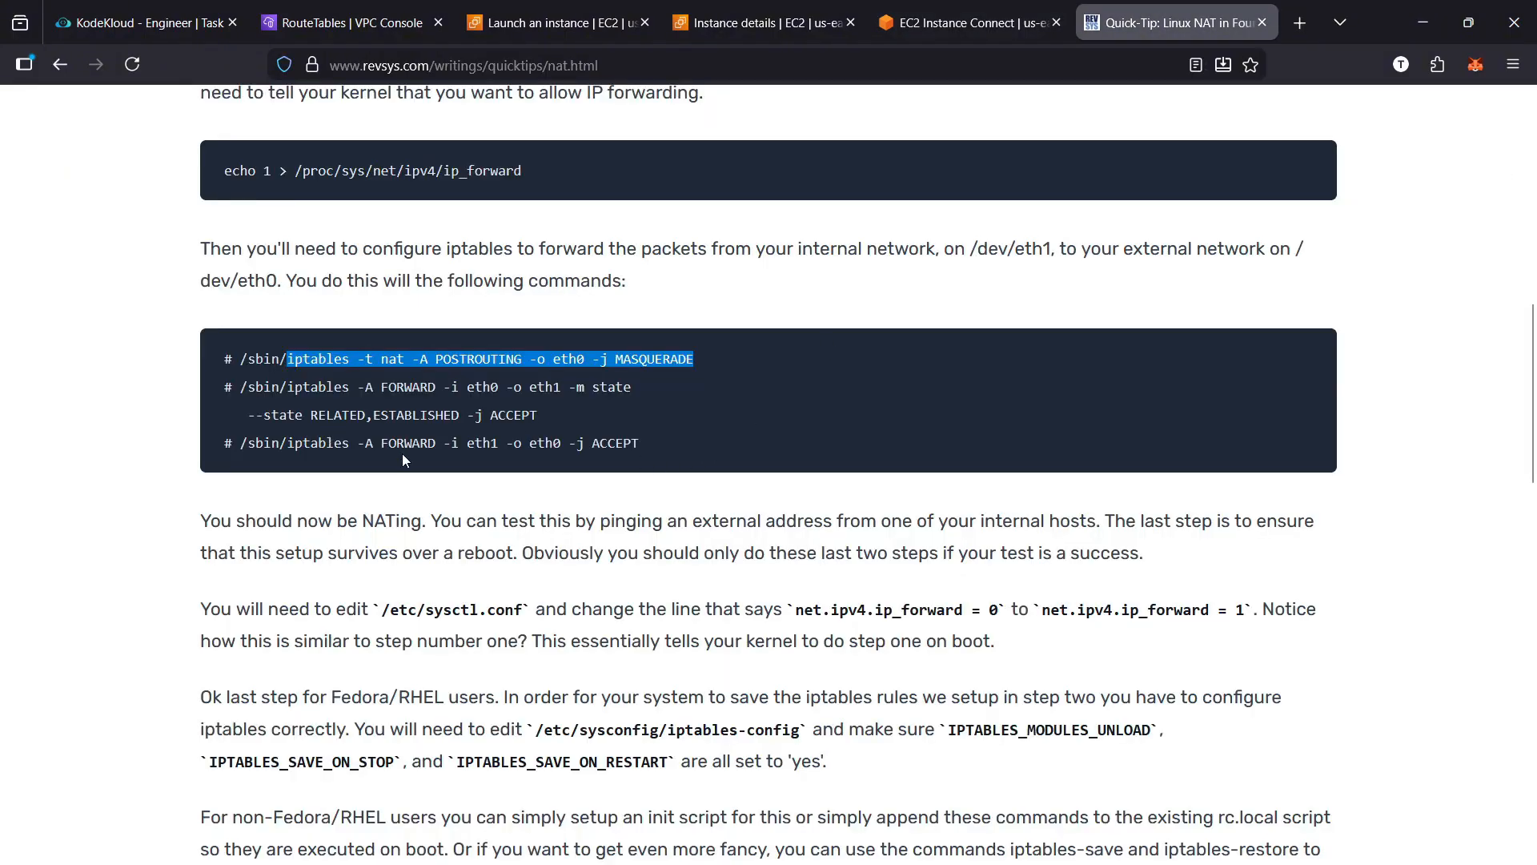
{"action": "scroll", "coordinate": [412, 511], "scroll_direction": "down", "scroll_amount": 10}
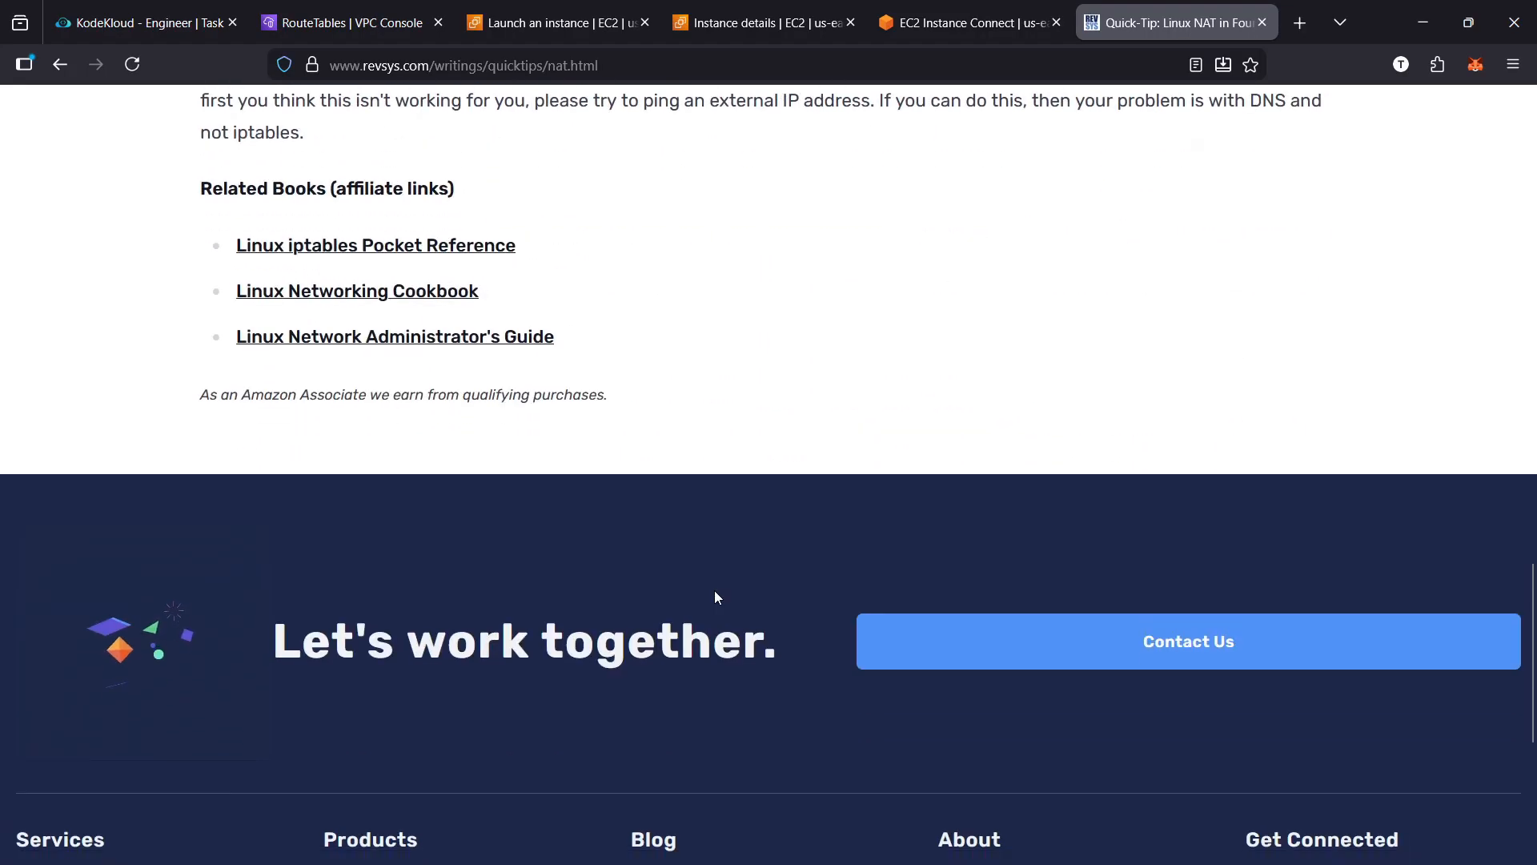
{"action": "scroll", "coordinate": [717, 596], "scroll_direction": "up", "scroll_amount": 7}
{"action": "key", "text": "alt+Left"}
{"action": "scroll", "coordinate": [645, 581], "scroll_direction": "up", "scroll_amount": 4}
{"action": "left_click", "coordinate": [292, 24]}
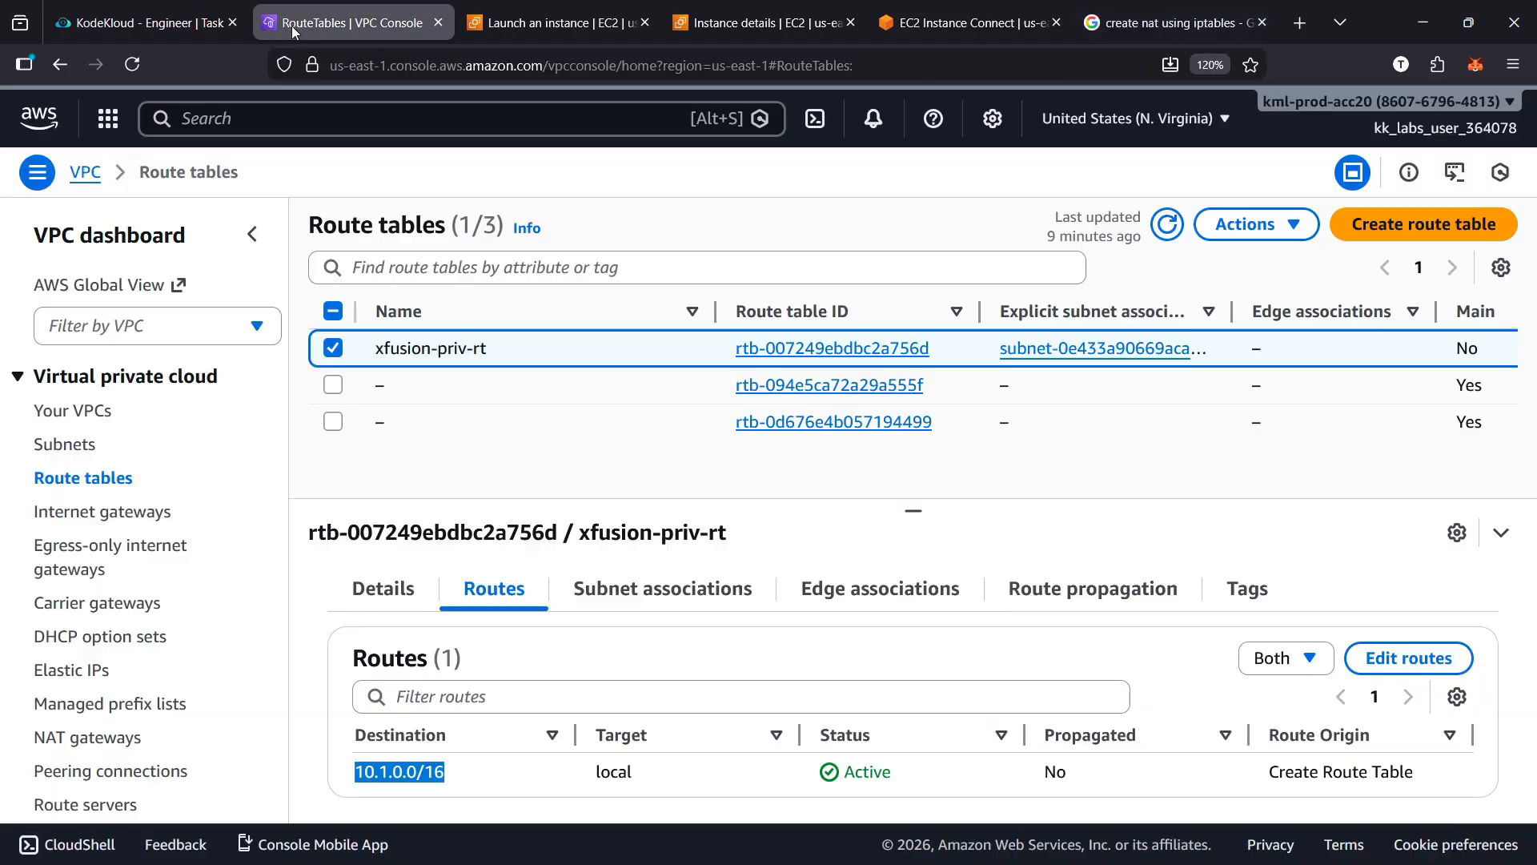
{"action": "left_click", "coordinate": [720, 24]}
{"action": "left_click", "coordinate": [985, 24]}
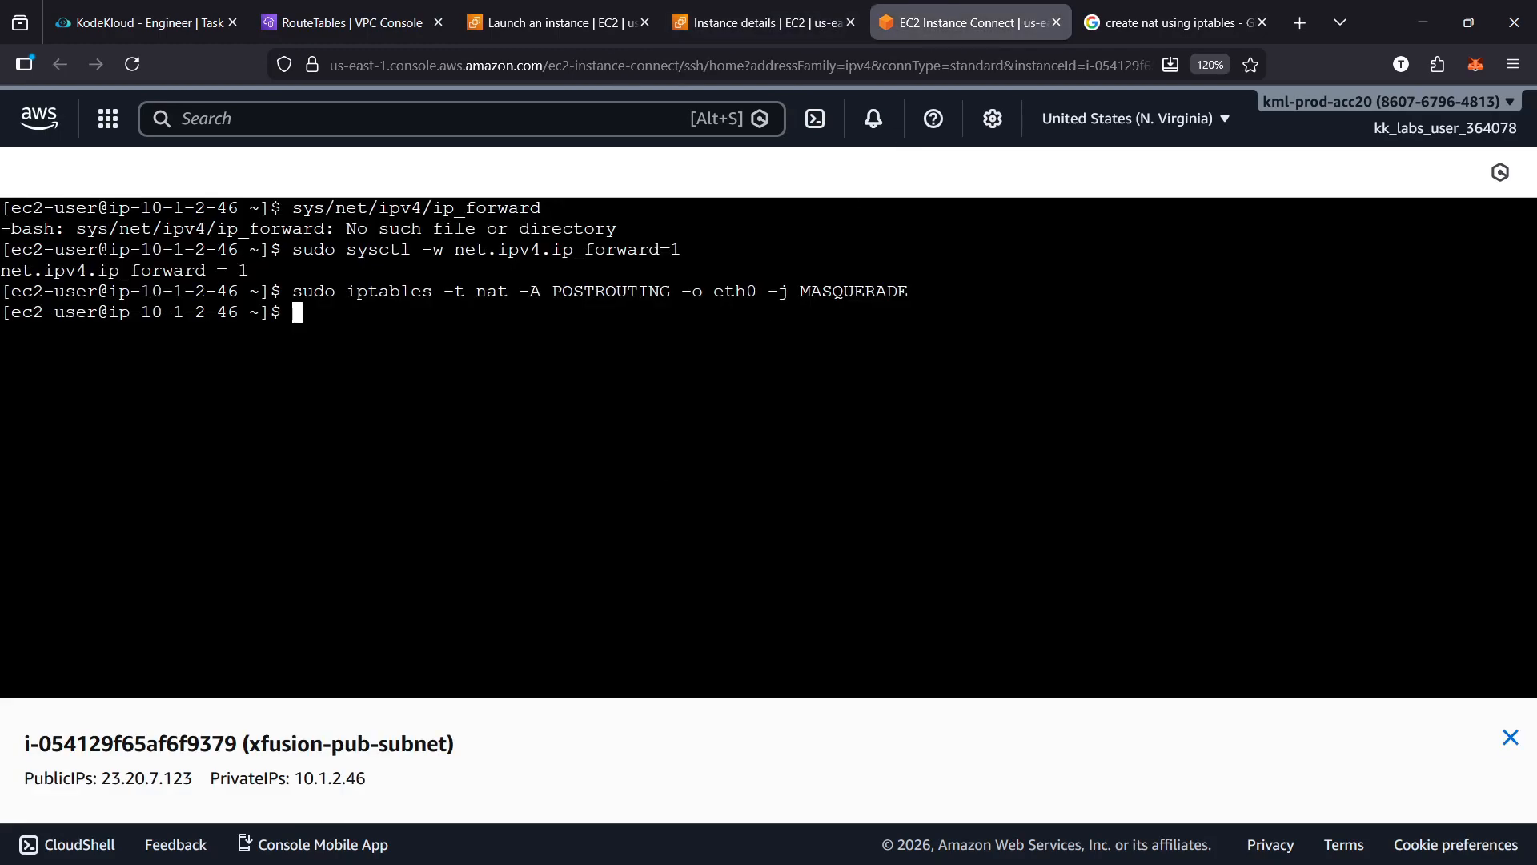
Install the iptables-services package on the NAT instance with sudo yum install -y iptables-services
{"action": "type", "text": "sudo yum install"}
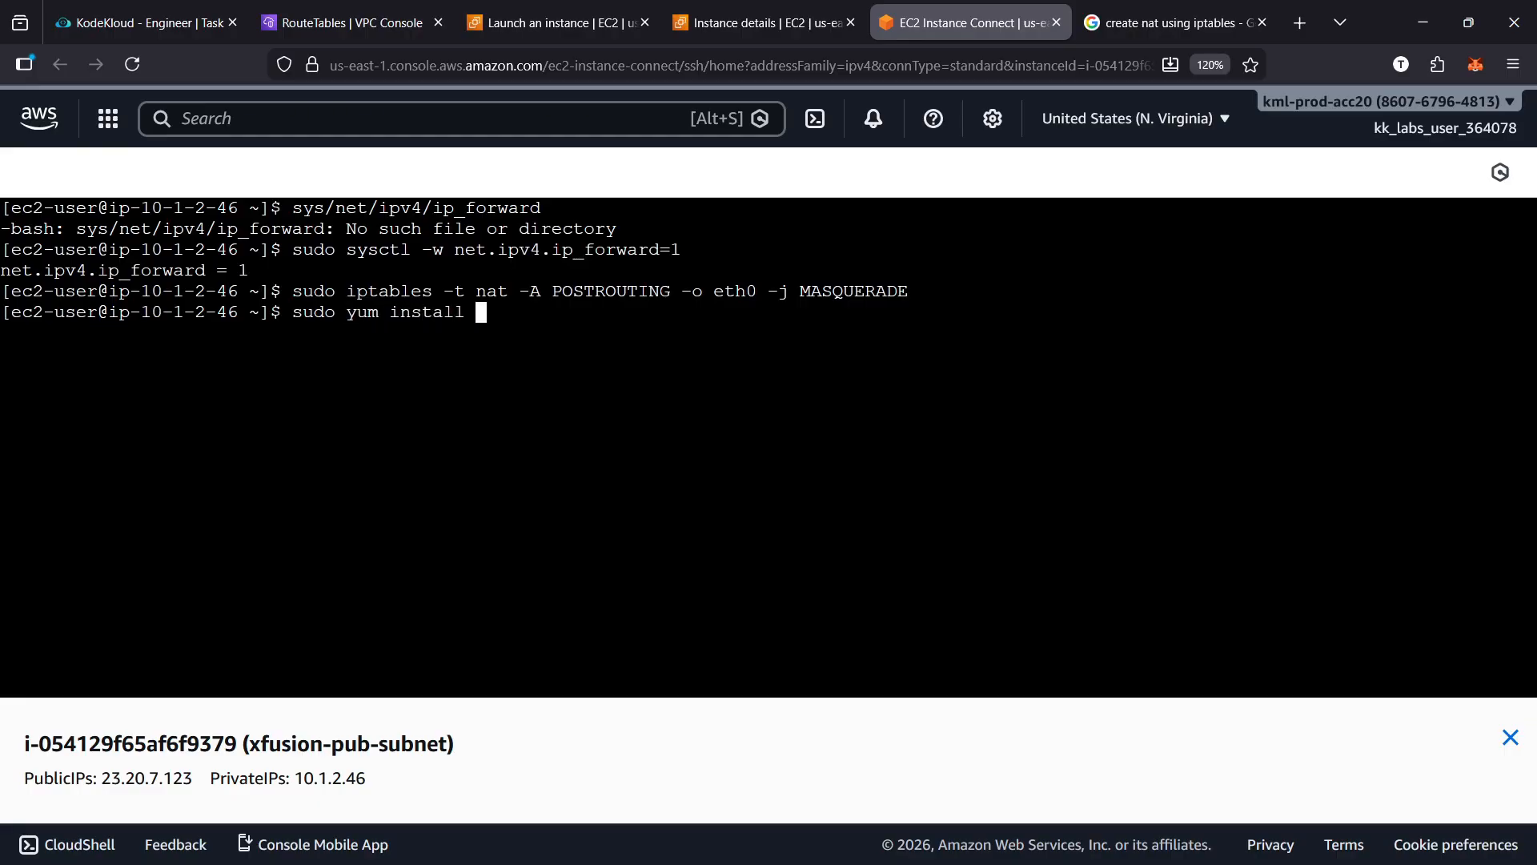
{"action": "type", "text": " ip-tabels"}
{"action": "key", "text": "BackSpace"}
{"action": "type", "text": "-services"}
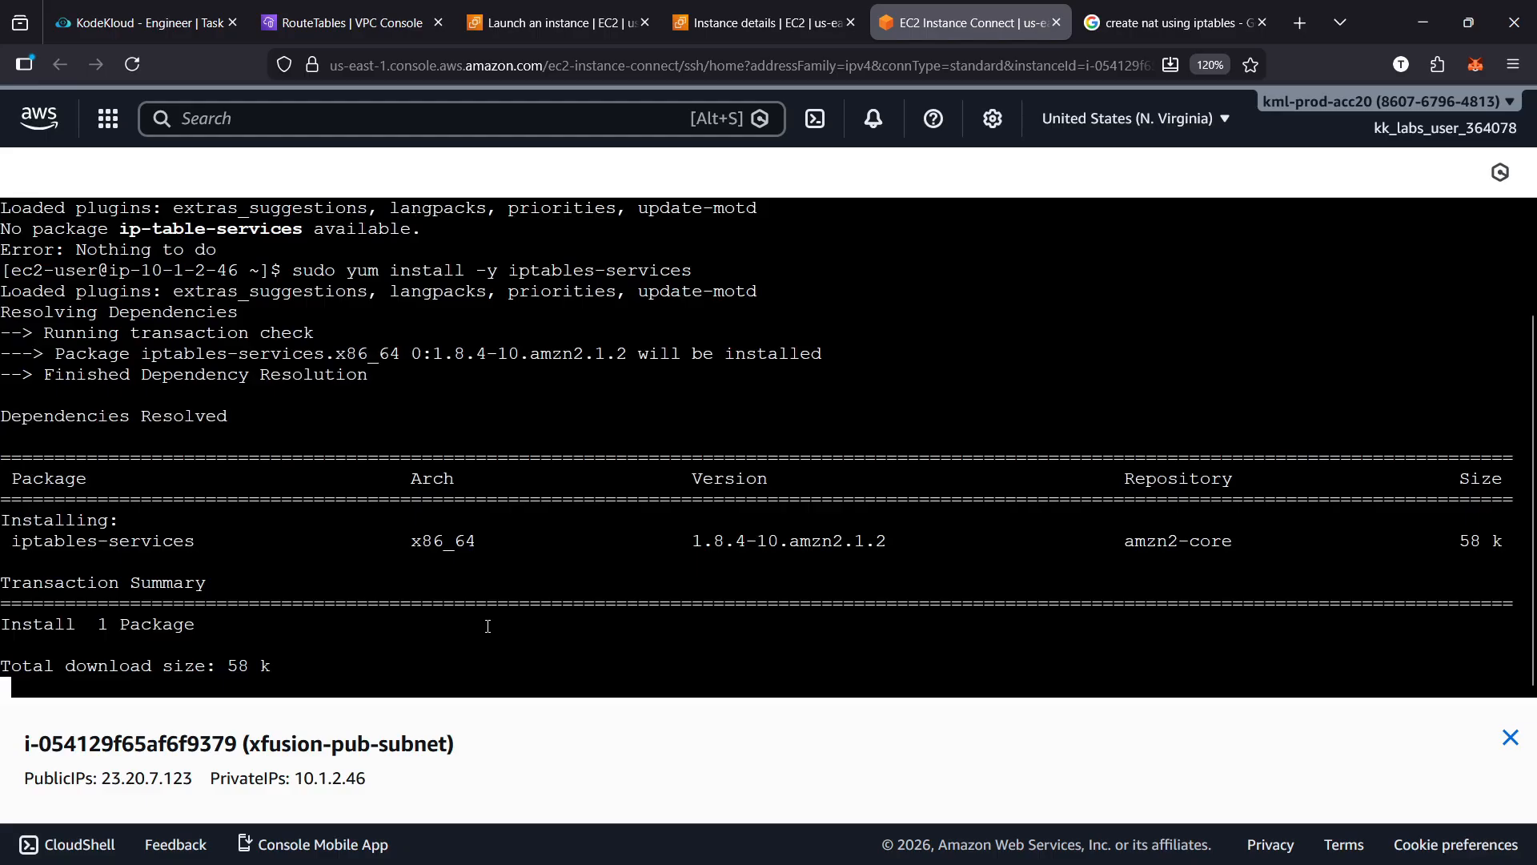
Save the firewall rules with sudo service iptables save and review the command's output line
{"action": "type", "text": "udo service iptables save"}
{"action": "key", "text": "Return"}
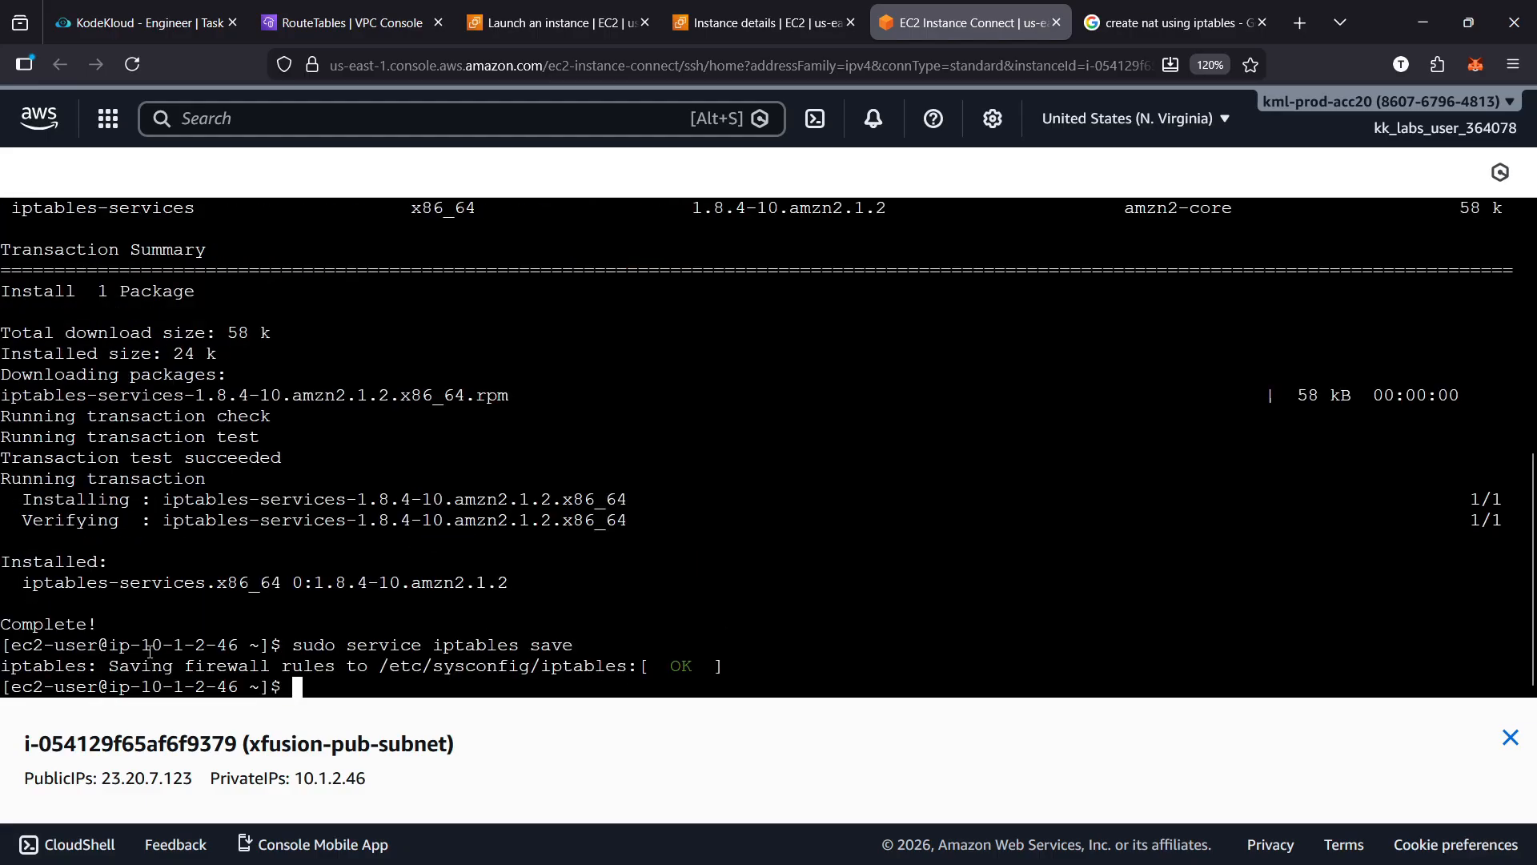
{"action": "left_click_drag", "start_coordinate": [109, 667], "coordinate": [728, 665]}
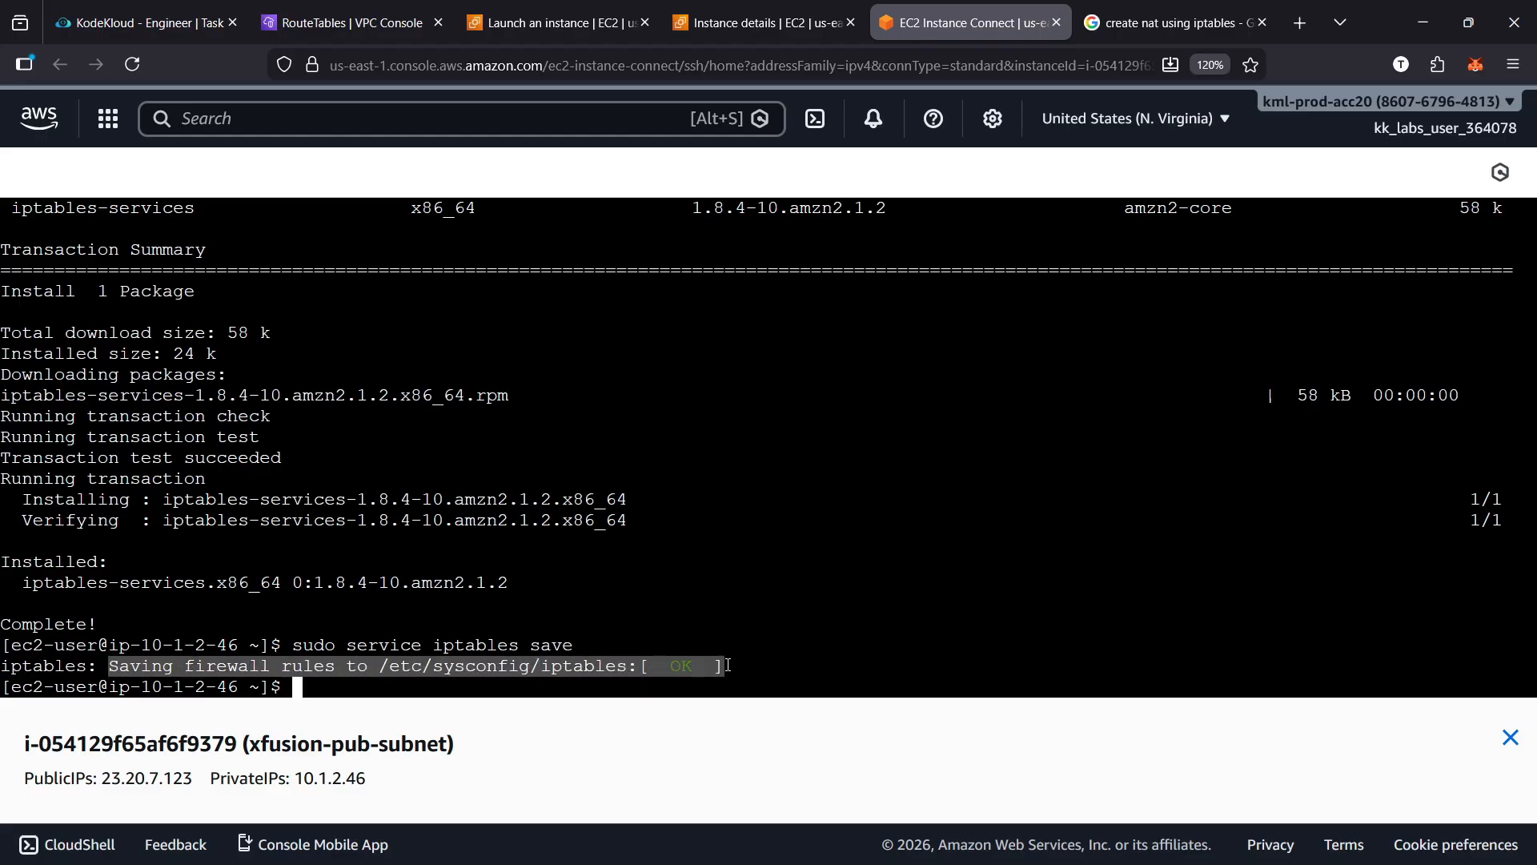
{"action": "left_click", "coordinate": [886, 610]}
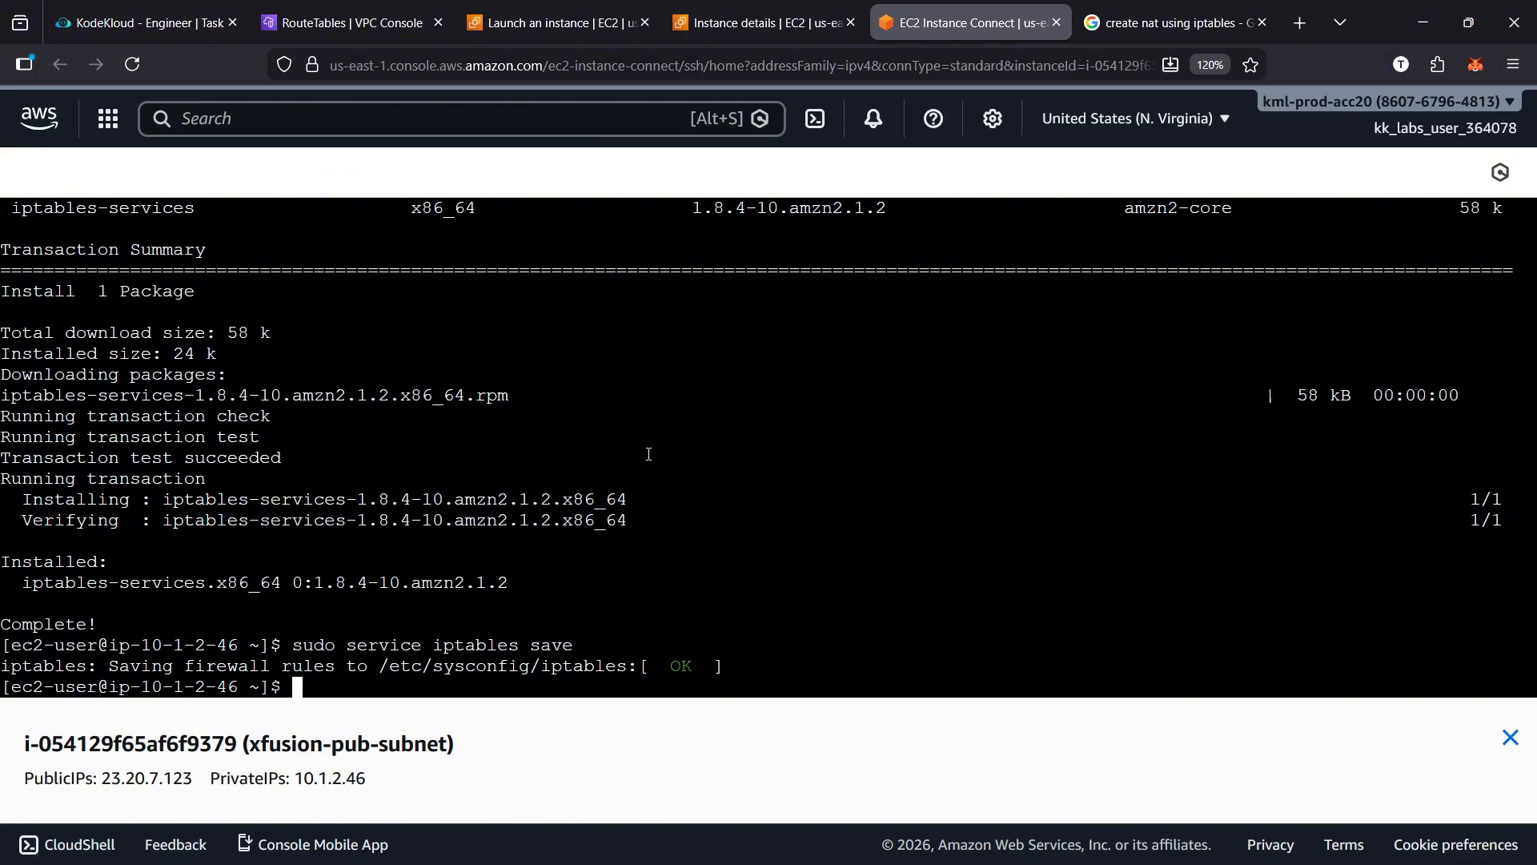
Edit the routes of the xfusion-priv-rt route table and add a route with destination 0.0.0.0/0
{"action": "key", "text": "ctrl+2"}
{"action": "left_click", "coordinate": [1406, 655]}
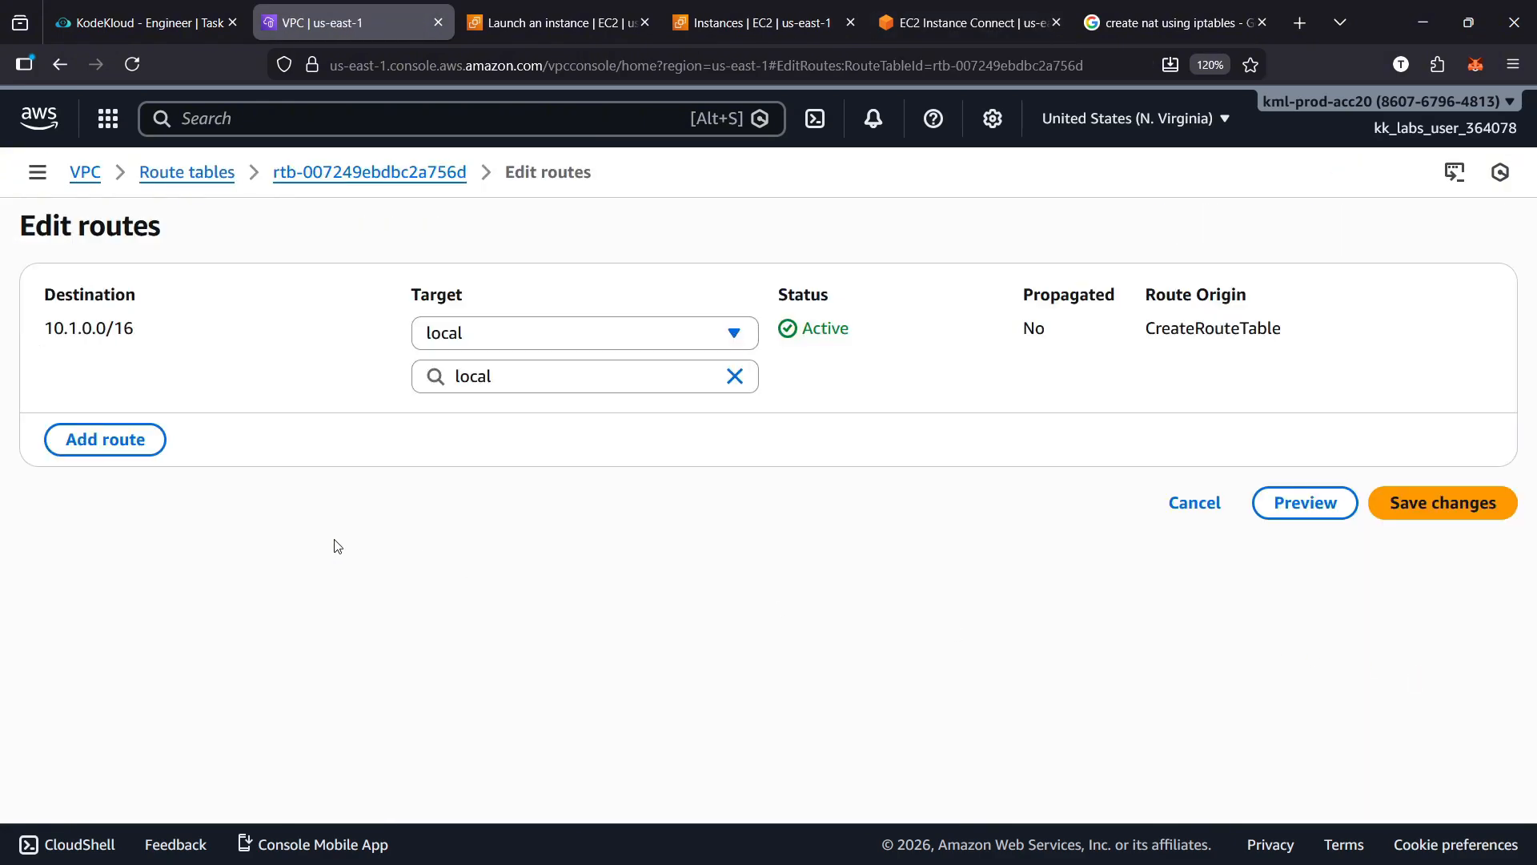
{"action": "left_click", "coordinate": [114, 461]}
{"action": "left_click", "coordinate": [155, 425]}
{"action": "left_click", "coordinate": [189, 462]}
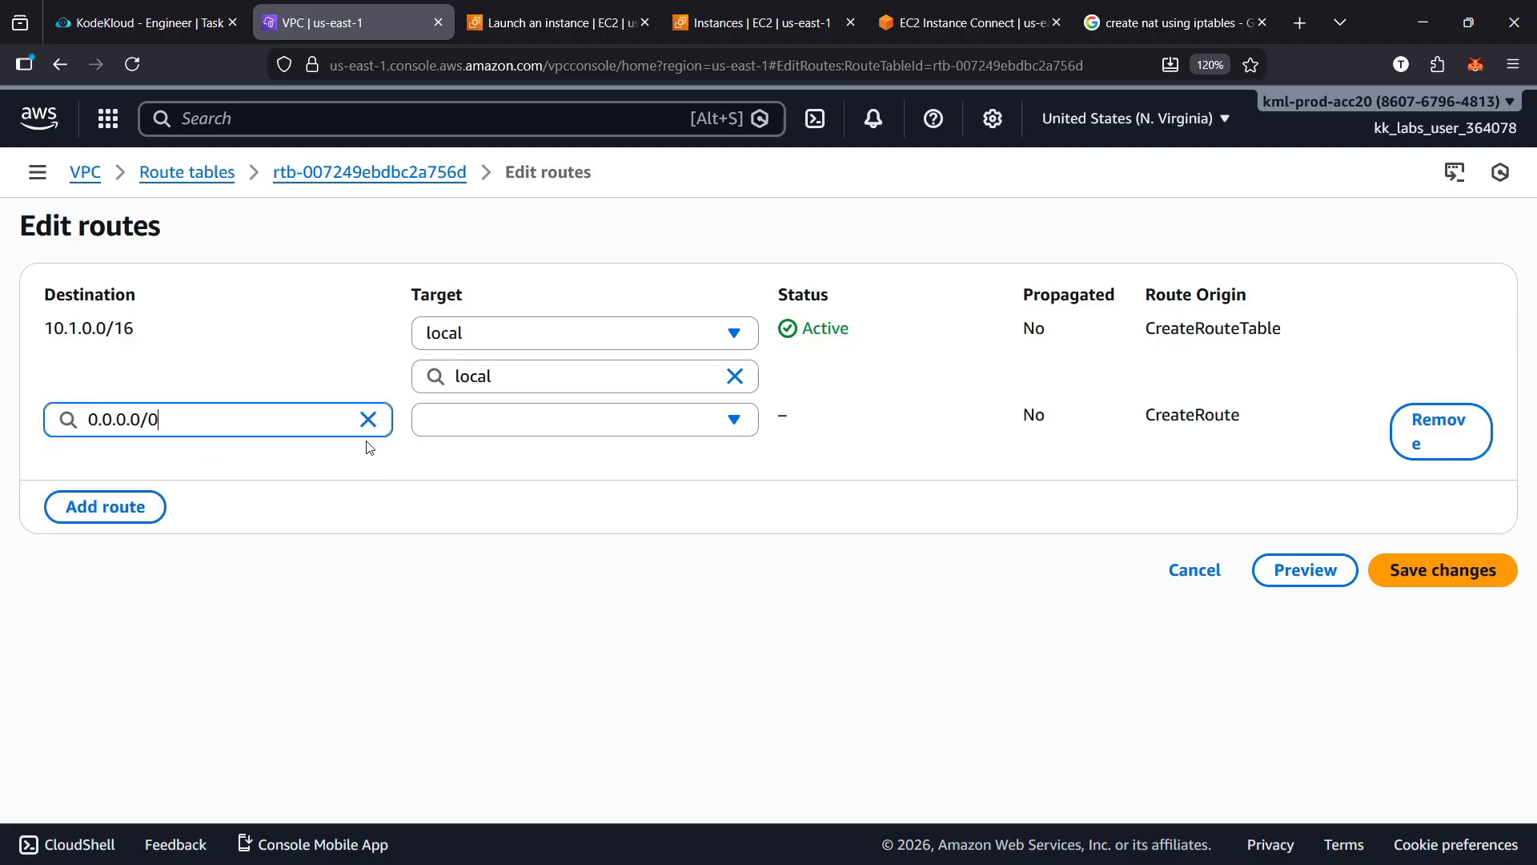
Target the 0.0.0.0/0 route at the instance xfusion-nat-instance, save the route changes and dismiss the notification
{"action": "left_click", "coordinate": [482, 424]}
{"action": "left_click", "coordinate": [484, 602]}
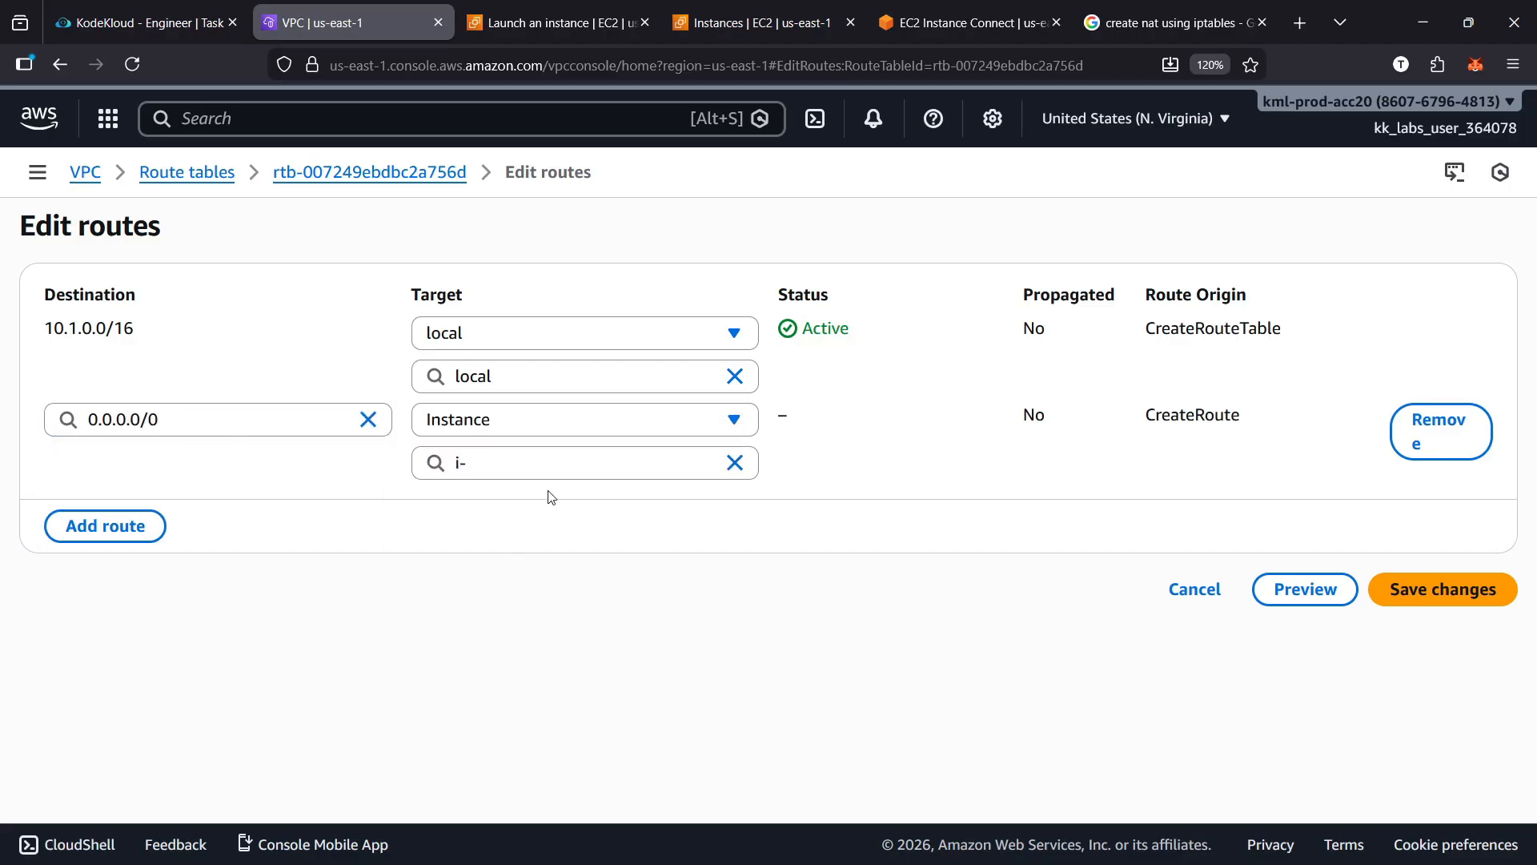
{"action": "left_click", "coordinate": [565, 466]}
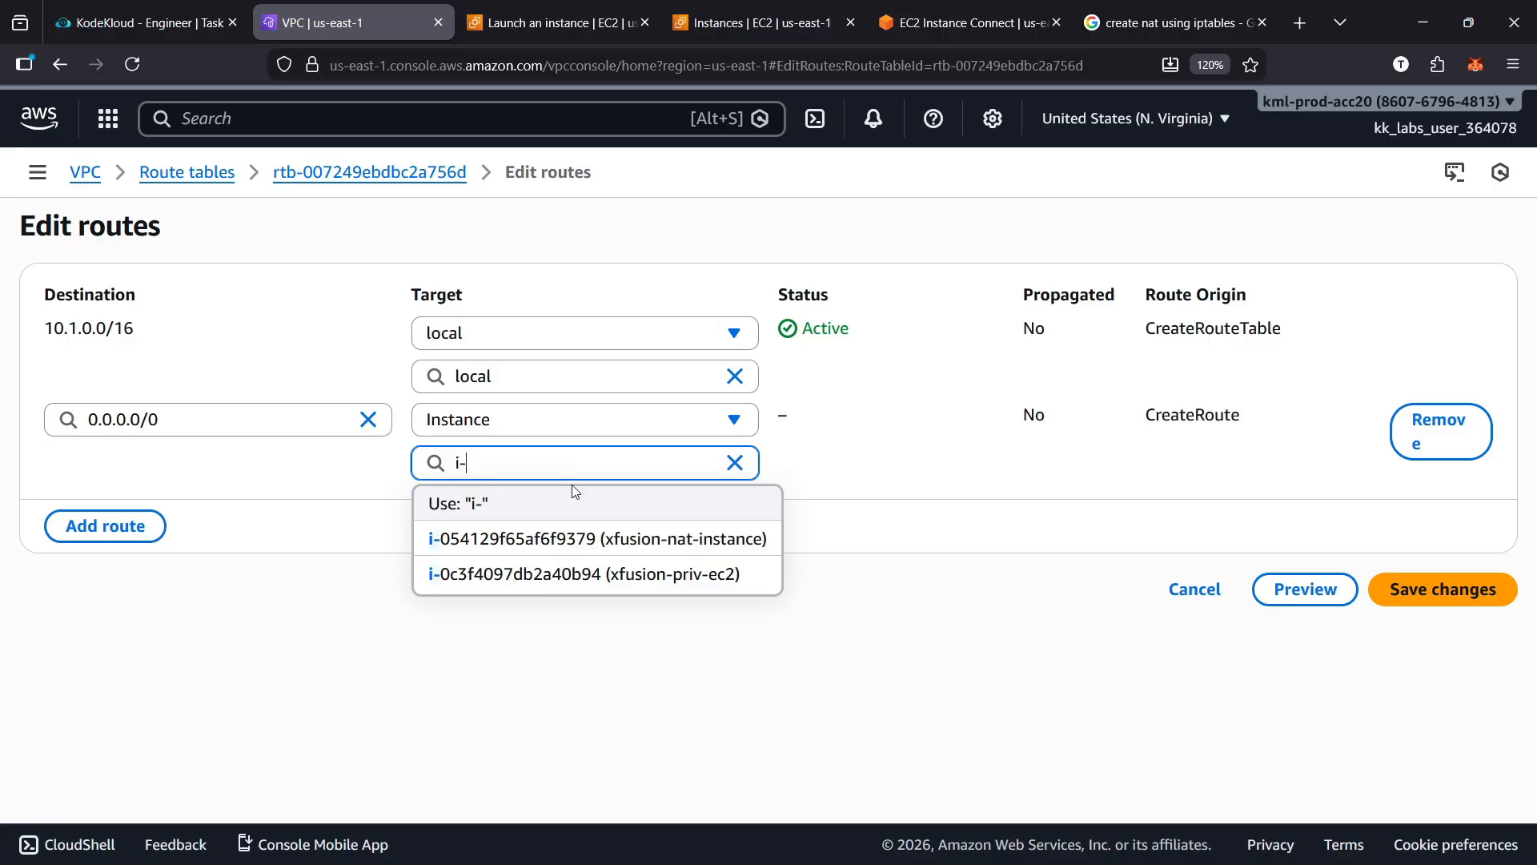
{"action": "left_click", "coordinate": [704, 549]}
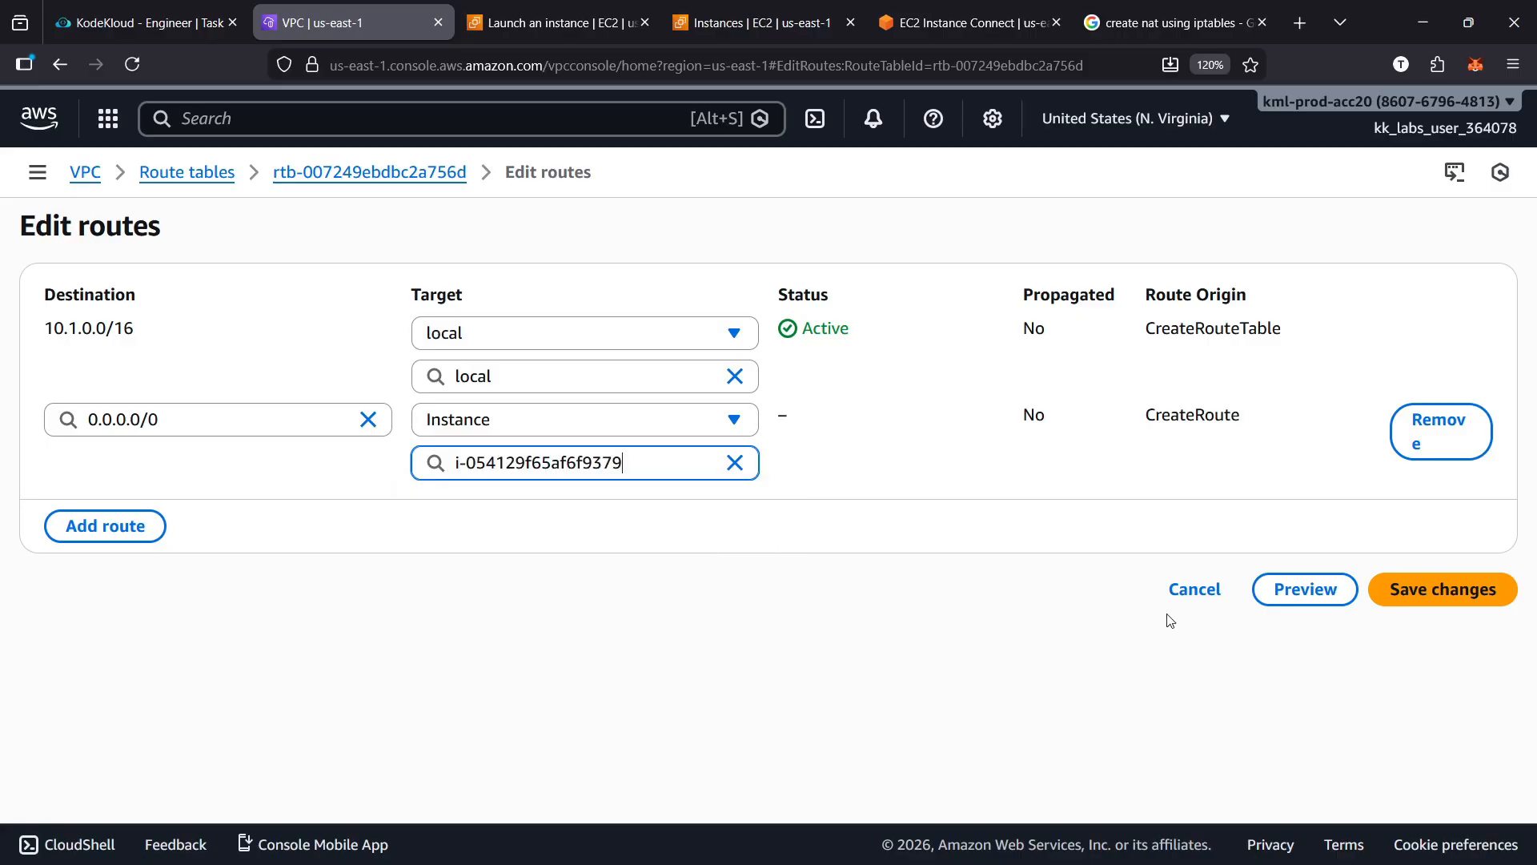
{"action": "left_click", "coordinate": [1472, 599]}
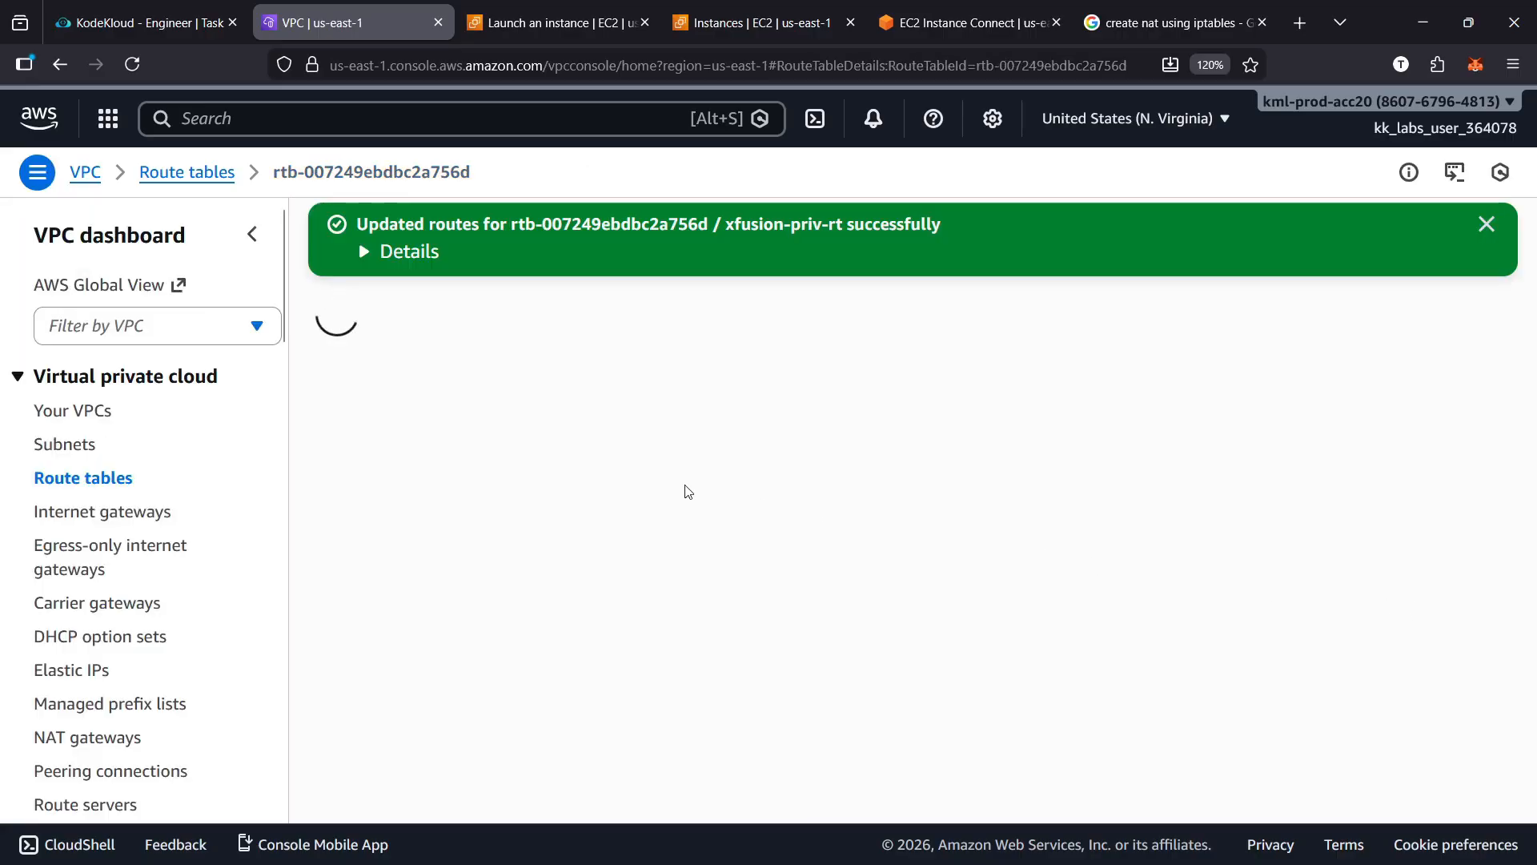
{"action": "left_click", "coordinate": [1487, 224]}
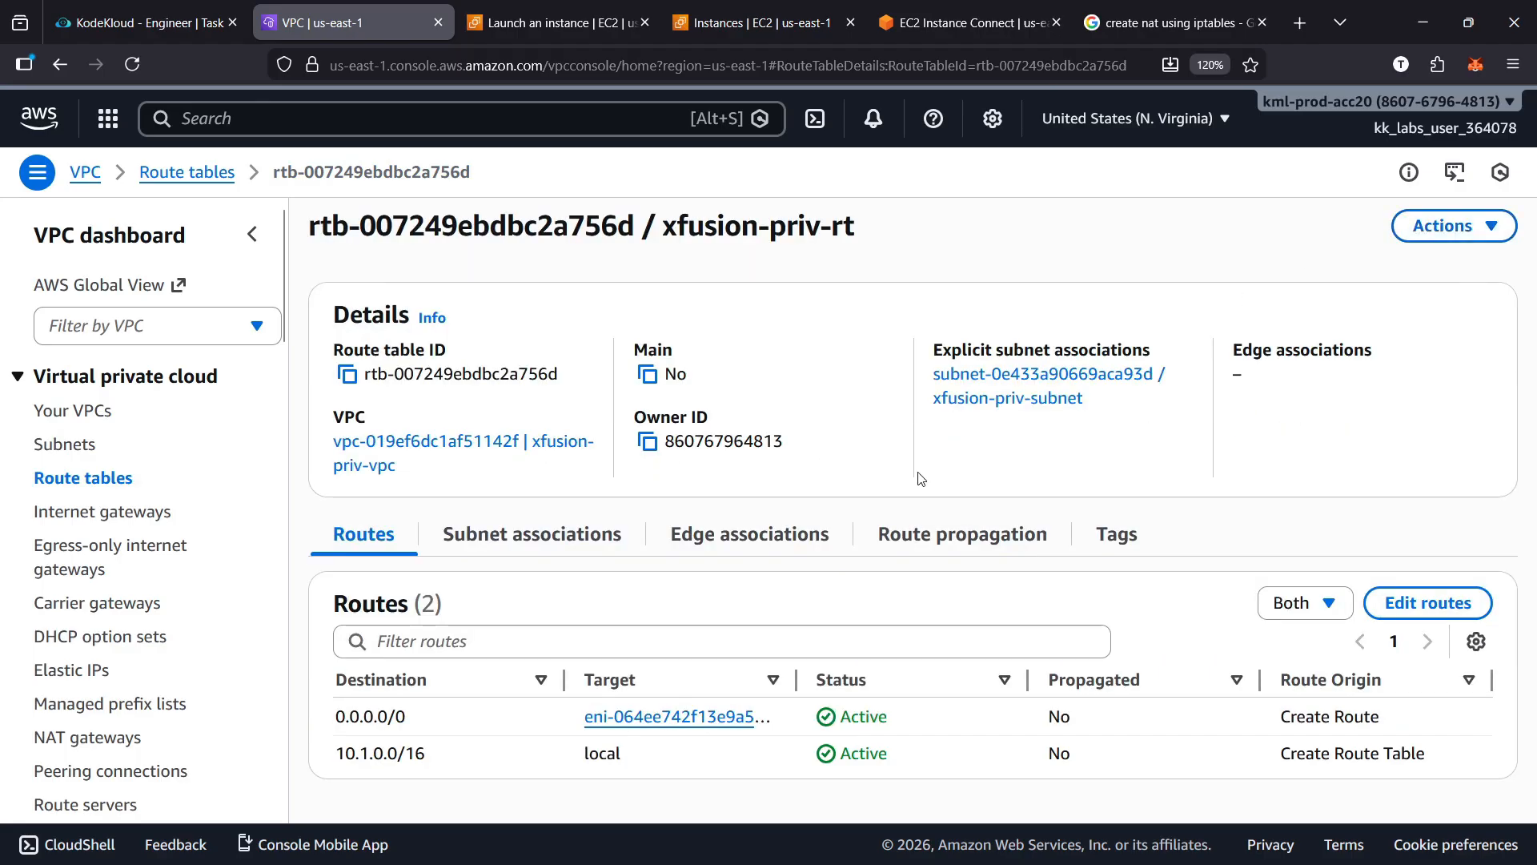
Open the S3 bucket xfusion-nat-15032 and check its objects for the test file
{"action": "left_click", "coordinate": [40, 119]}
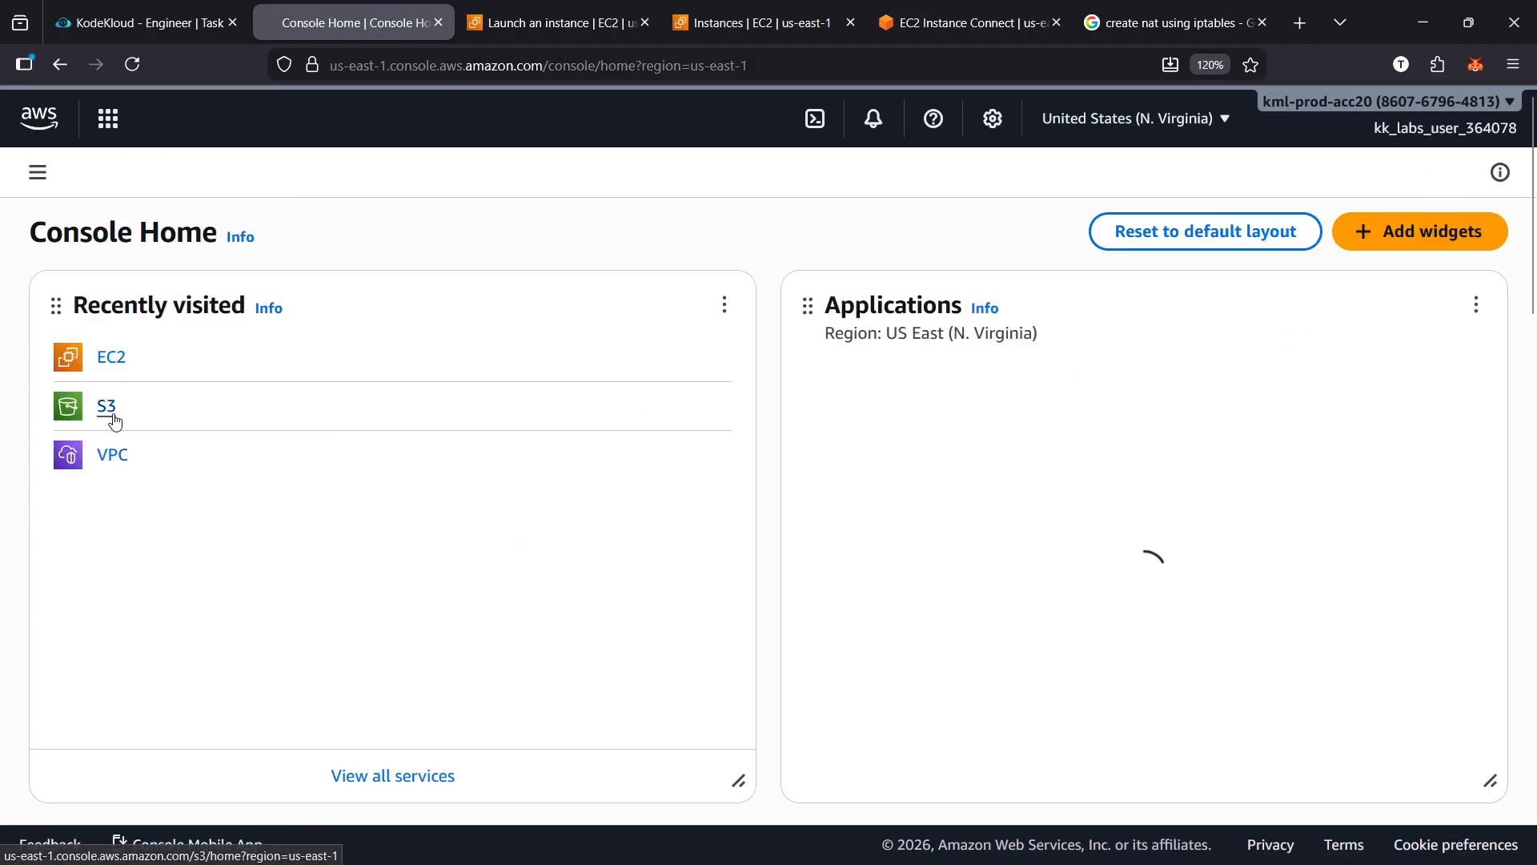
{"action": "left_click", "coordinate": [111, 417]}
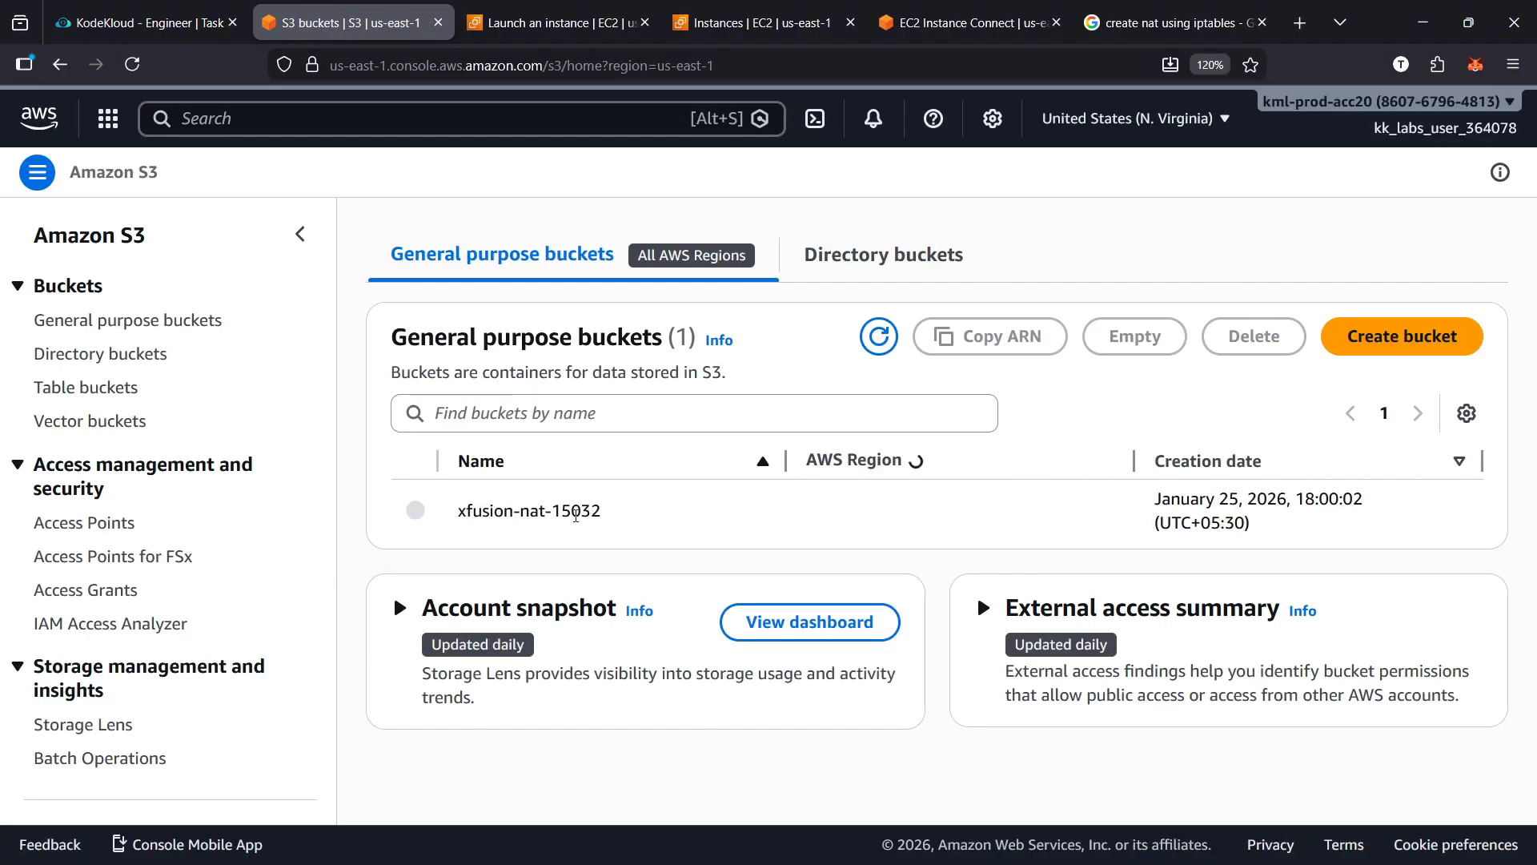
{"action": "left_click", "coordinate": [576, 516]}
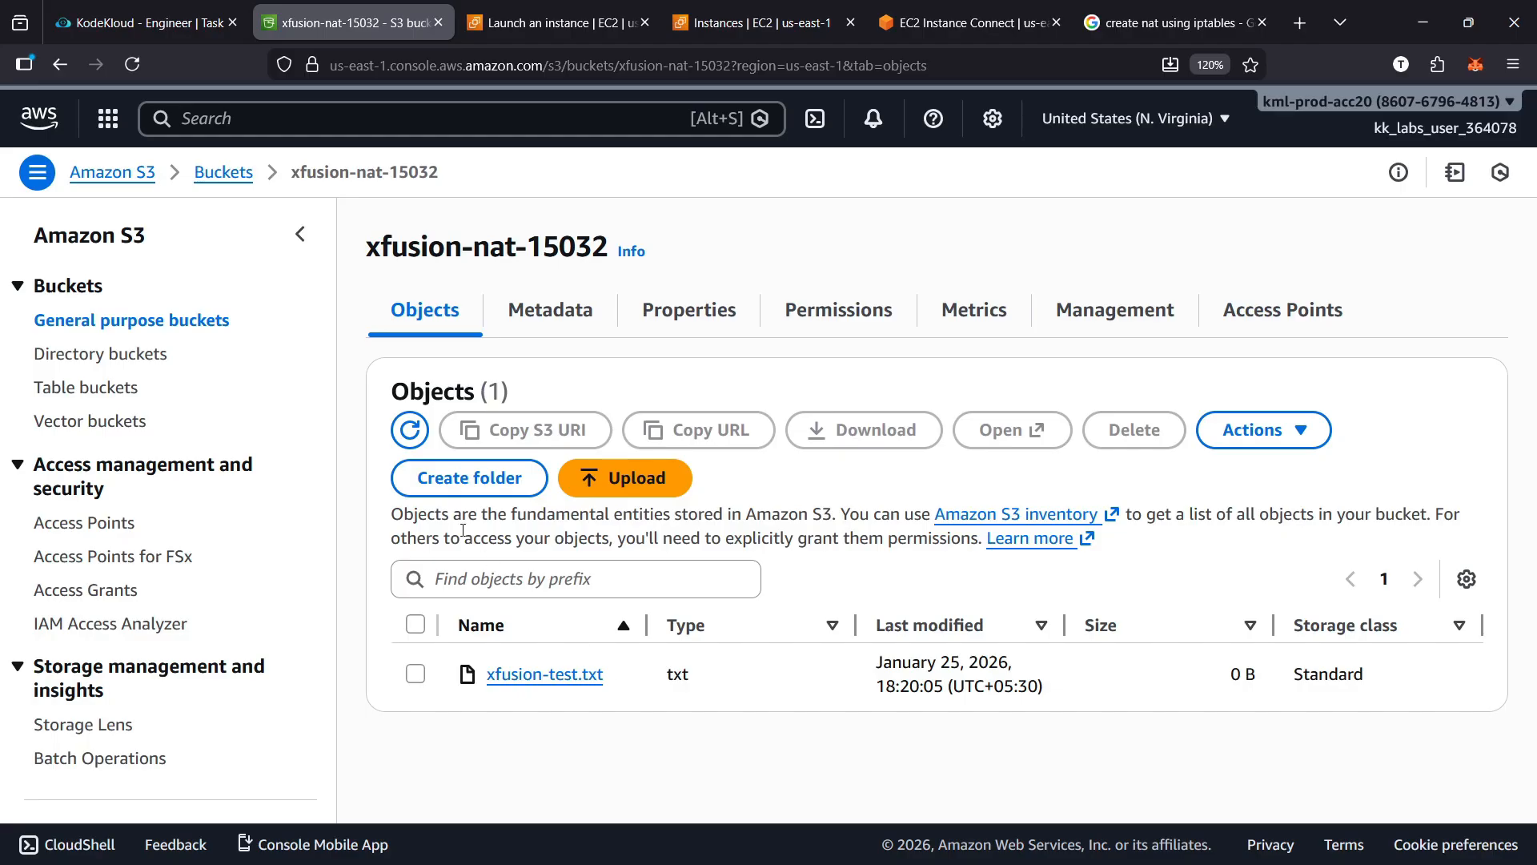
Return to the KodeKloud task page and go to the end of the task description
{"action": "left_click", "coordinate": [177, 27]}
{"action": "scroll", "coordinate": [547, 536], "scroll_direction": "down", "scroll_amount": 5}
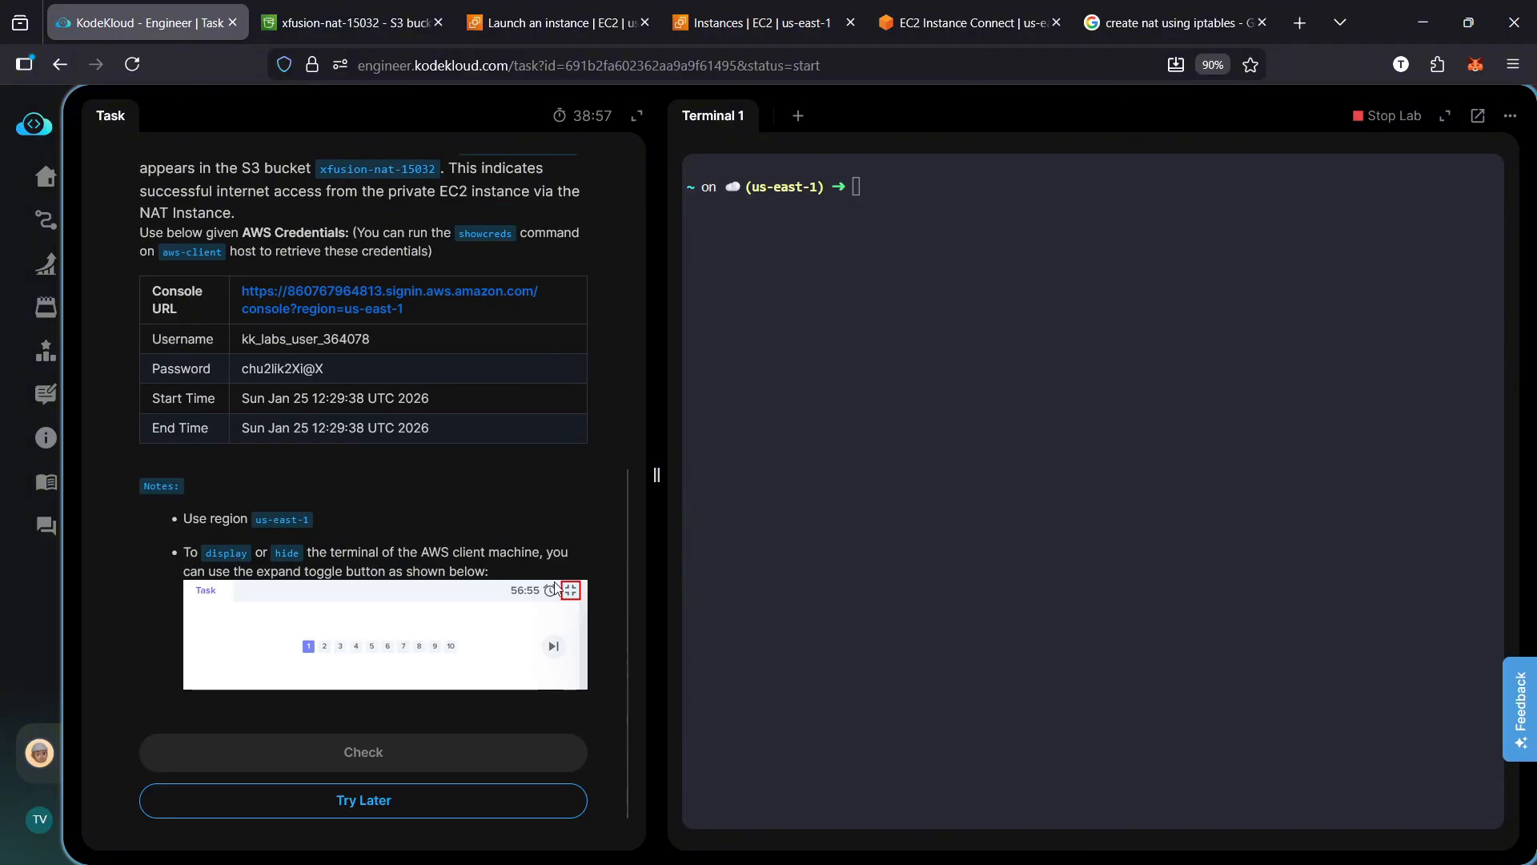